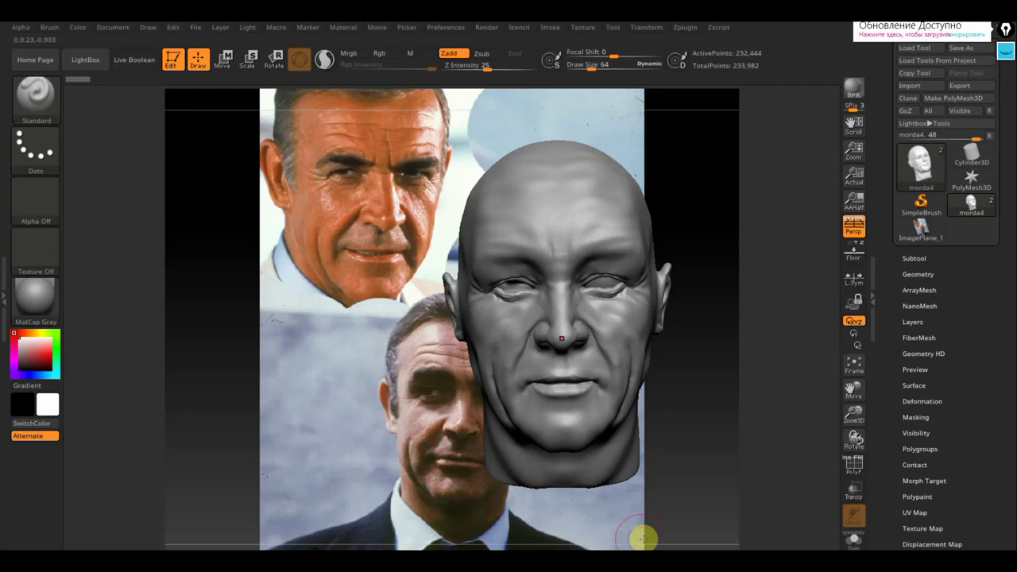
Rotate the head through side profile, three-quarter and front views.
{"action": "mouse_move", "coordinate": [660, 462]}
{"action": "left_mouse_down"}
{"action": "mouse_move", "coordinate": [733, 459]}
{"action": "mouse_move", "coordinate": [575, 469]}
{"action": "mouse_move", "coordinate": [664, 470]}
{"action": "mouse_move", "coordinate": [631, 472]}
{"action": "mouse_move", "coordinate": [654, 469]}
{"action": "mouse_move", "coordinate": [561, 457]}
{"action": "mouse_move", "coordinate": [675, 460]}
{"action": "mouse_move", "coordinate": [712, 480]}
{"action": "mouse_move", "coordinate": [691, 474]}
{"action": "left_mouse_up"}
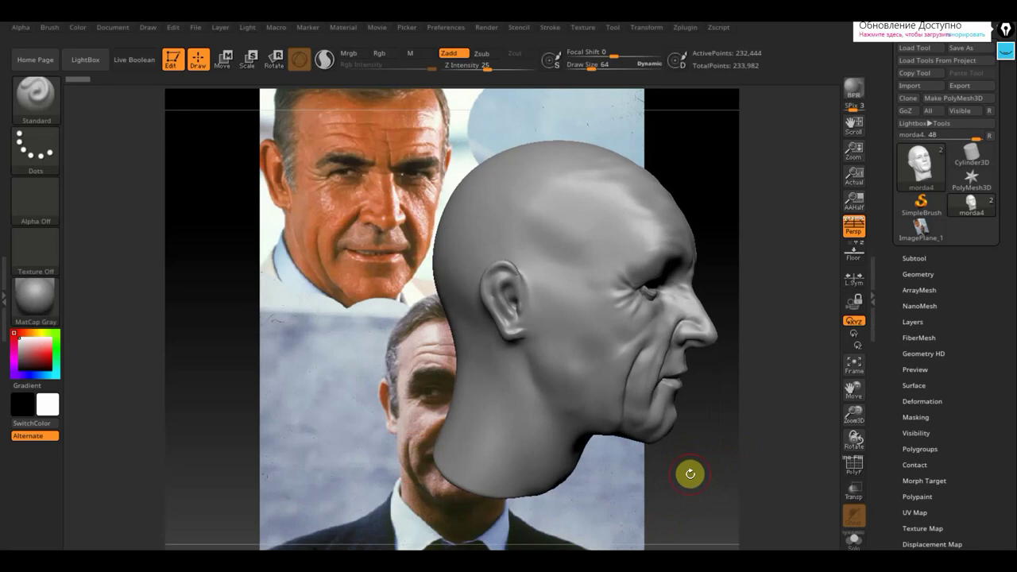
{"action": "mouse_move", "coordinate": [670, 454]}
{"action": "left_mouse_down"}
{"action": "mouse_move", "coordinate": [678, 457]}
{"action": "mouse_move", "coordinate": [665, 454]}
{"action": "mouse_move", "coordinate": [671, 470]}
{"action": "left_mouse_up"}
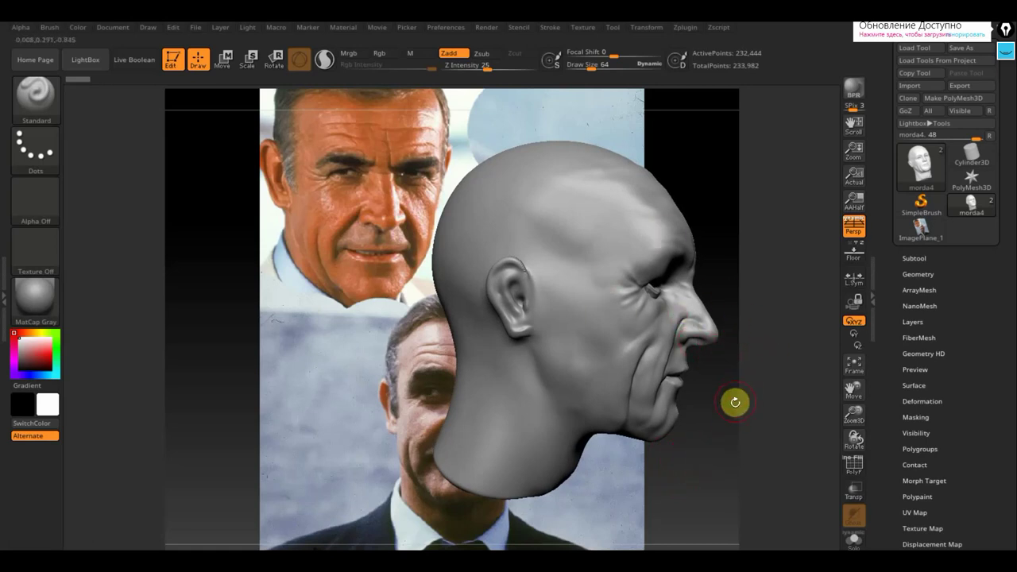
{"action": "mouse_move", "coordinate": [734, 402]}
{"action": "left_mouse_down"}
{"action": "mouse_move", "coordinate": [609, 420]}
{"action": "mouse_move", "coordinate": [680, 419]}
{"action": "mouse_move", "coordinate": [676, 406]}
{"action": "mouse_move", "coordinate": [609, 410]}
{"action": "mouse_move", "coordinate": [755, 408]}
{"action": "mouse_move", "coordinate": [731, 411]}
{"action": "mouse_move", "coordinate": [755, 372]}
{"action": "left_mouse_up"}
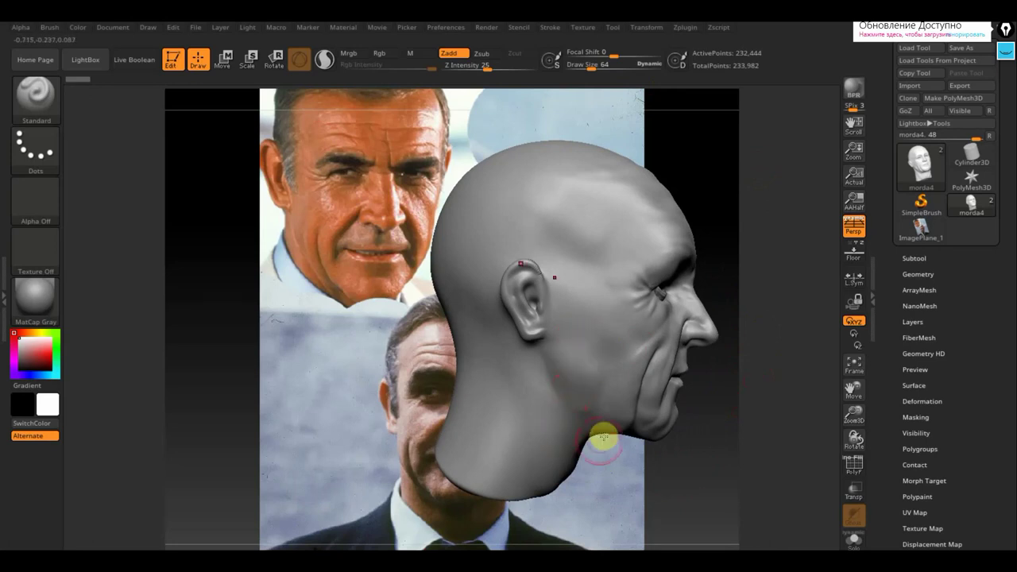
{"action": "left_click_drag", "start_coordinate": [717, 430], "coordinate": [675, 408]}
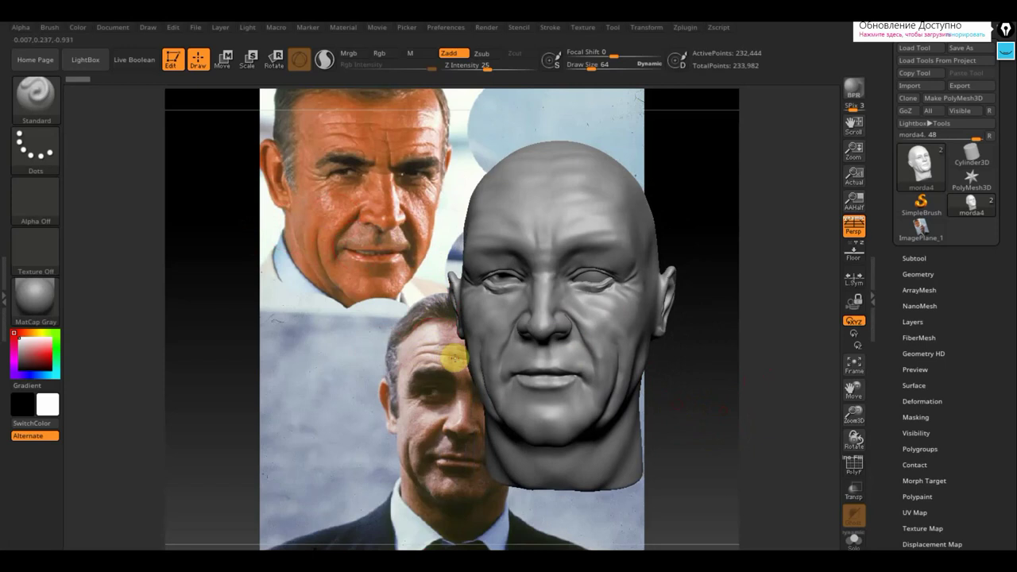
{"action": "mouse_move", "coordinate": [685, 422]}
{"action": "left_mouse_down"}
{"action": "mouse_move", "coordinate": [752, 422]}
{"action": "mouse_move", "coordinate": [681, 410]}
{"action": "mouse_move", "coordinate": [688, 417]}
{"action": "left_mouse_up"}
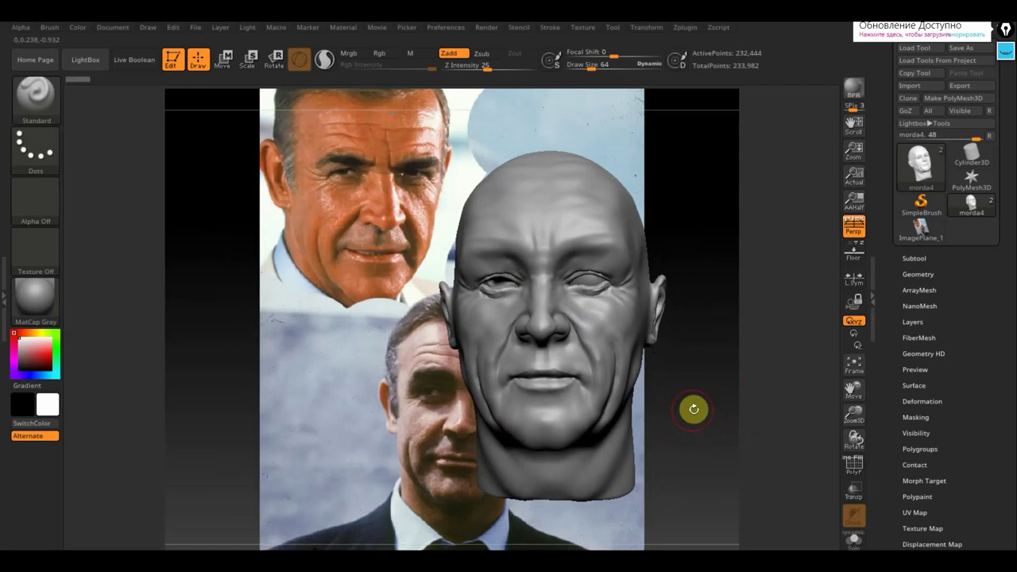
{"action": "left_click_drag", "start_coordinate": [697, 406], "coordinate": [696, 411], "text": "shift"}
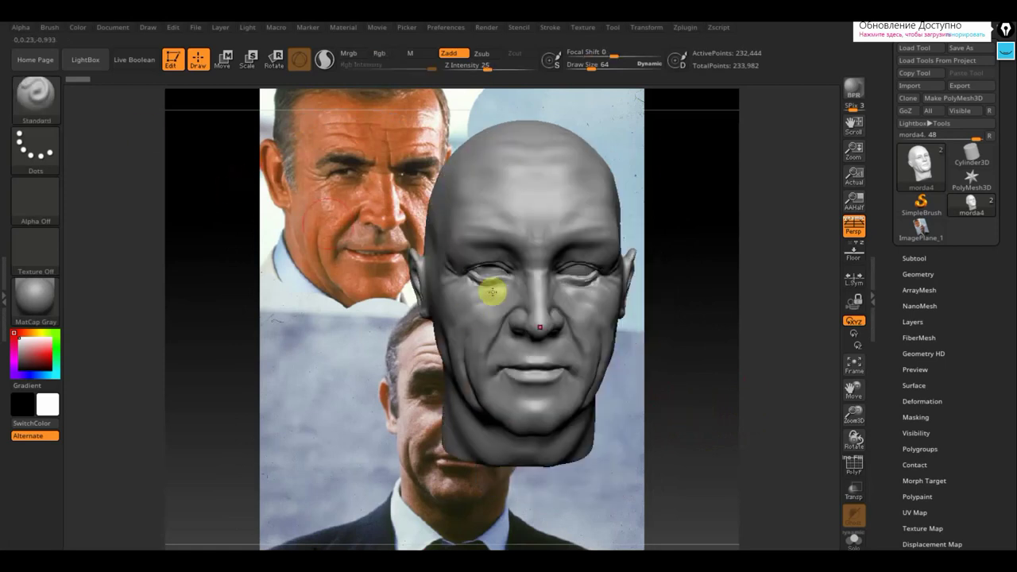
Zoom out and shift the head to the canvas's right edge, clearing the lower photo.
{"action": "mouse_move", "coordinate": [688, 420]}
{"action": "left_mouse_down", "text": "alt"}
{"action": "mouse_move", "coordinate": [575, 283]}
{"action": "mouse_move", "coordinate": [609, 381]}
{"action": "left_mouse_up", "text": "alt"}
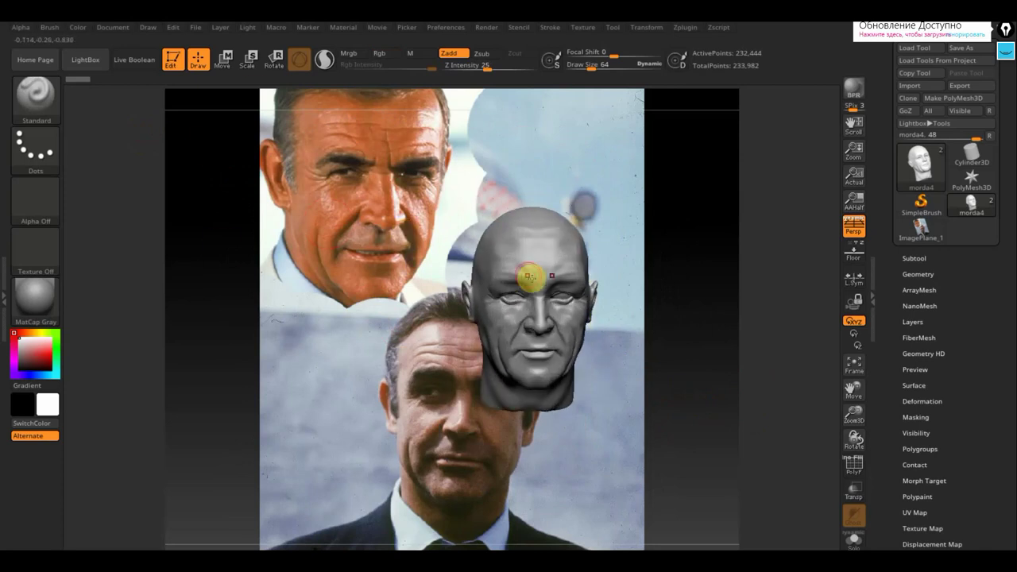
{"action": "left_click_drag", "start_coordinate": [552, 278], "coordinate": [570, 289]}
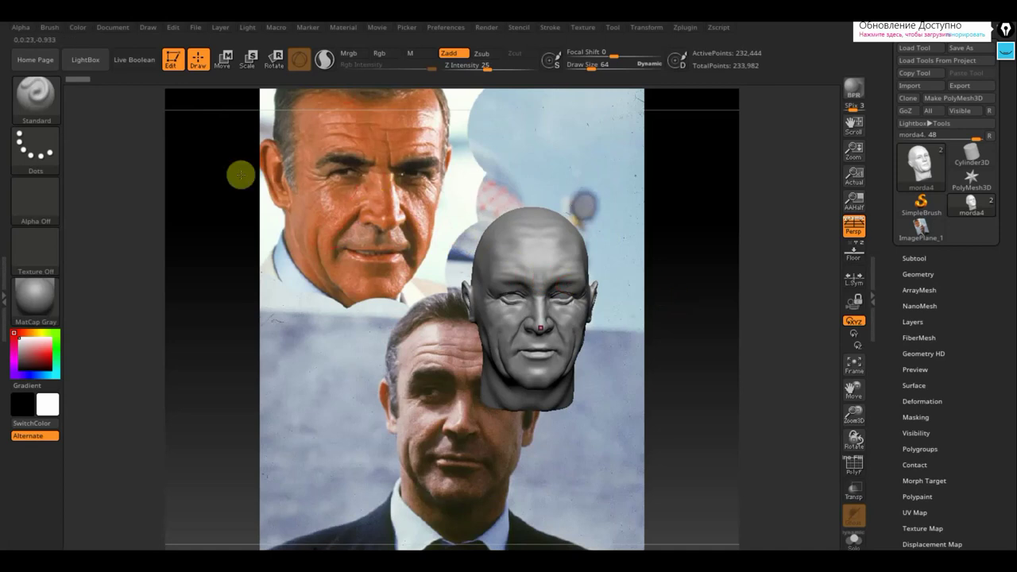
{"action": "left_click", "coordinate": [139, 188]}
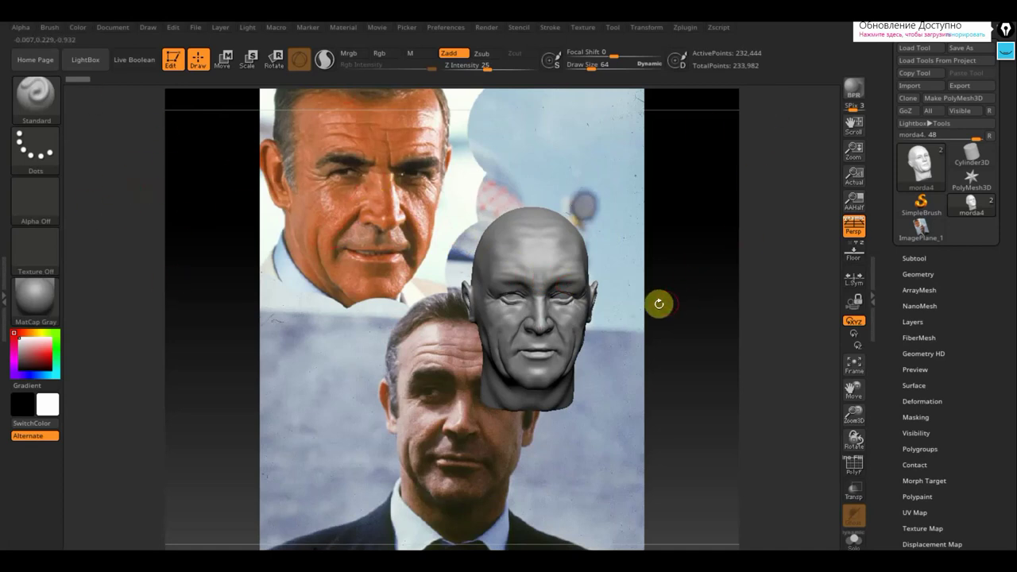
{"action": "mouse_move", "coordinate": [658, 302]}
{"action": "left_mouse_down", "text": "alt"}
{"action": "mouse_move", "coordinate": [858, 486]}
{"action": "mouse_move", "coordinate": [863, 431]}
{"action": "left_mouse_up", "text": "alt"}
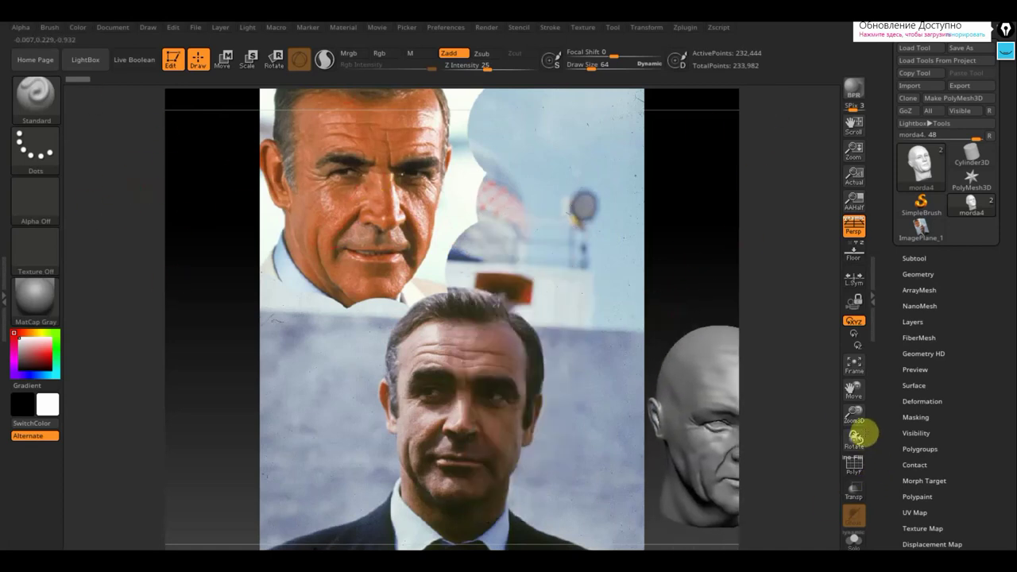
{"action": "mouse_move", "coordinate": [701, 279]}
{"action": "left_mouse_down", "text": "alt"}
{"action": "mouse_move", "coordinate": [374, 164]}
{"action": "mouse_move", "coordinate": [410, 163]}
{"action": "left_mouse_up", "text": "alt"}
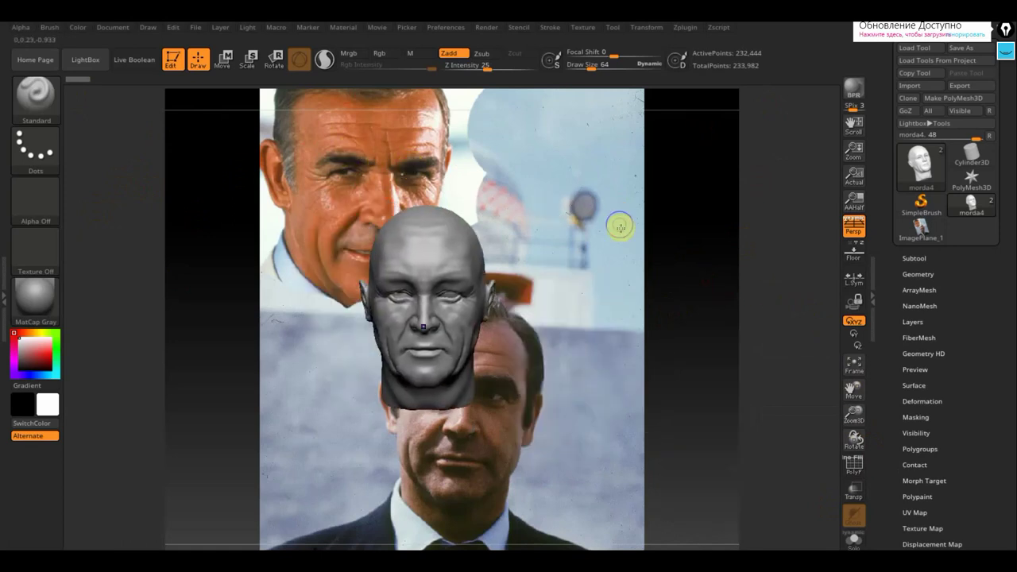
{"action": "mouse_move", "coordinate": [664, 331]}
{"action": "left_mouse_down"}
{"action": "mouse_move", "coordinate": [487, 302]}
{"action": "mouse_move", "coordinate": [431, 227]}
{"action": "mouse_move", "coordinate": [951, 209]}
{"action": "left_mouse_up"}
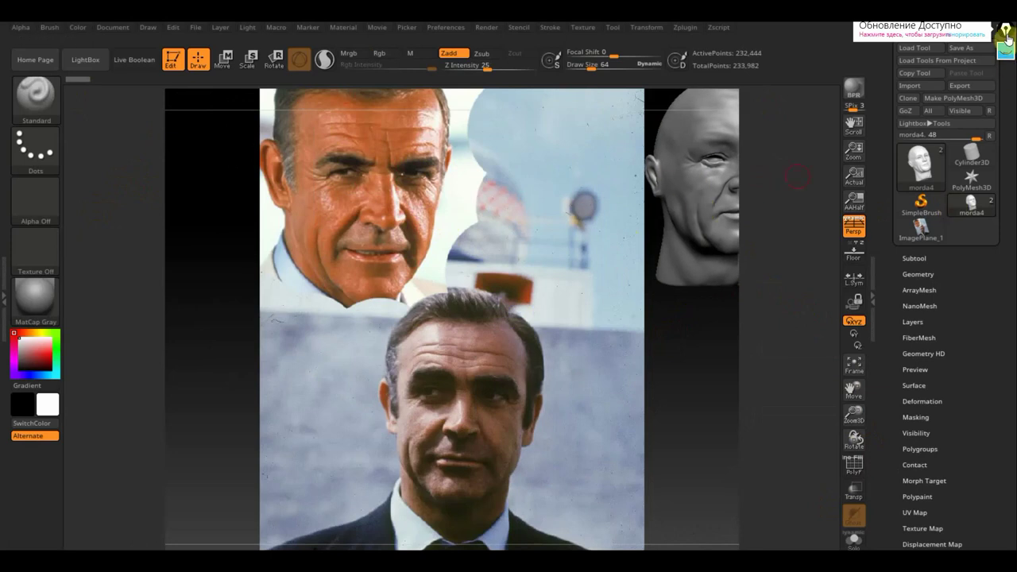
Pick the freehand pen from the screen-annotation toolbar and set it to medium thickness.
{"action": "left_click", "coordinate": [1006, 53]}
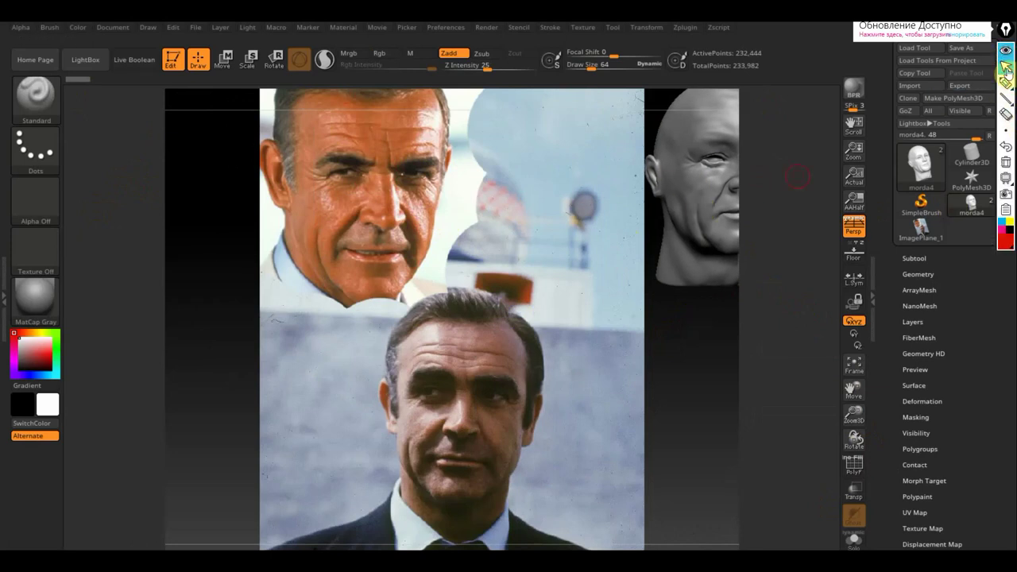
{"action": "mouse_move", "coordinate": [1006, 100]}
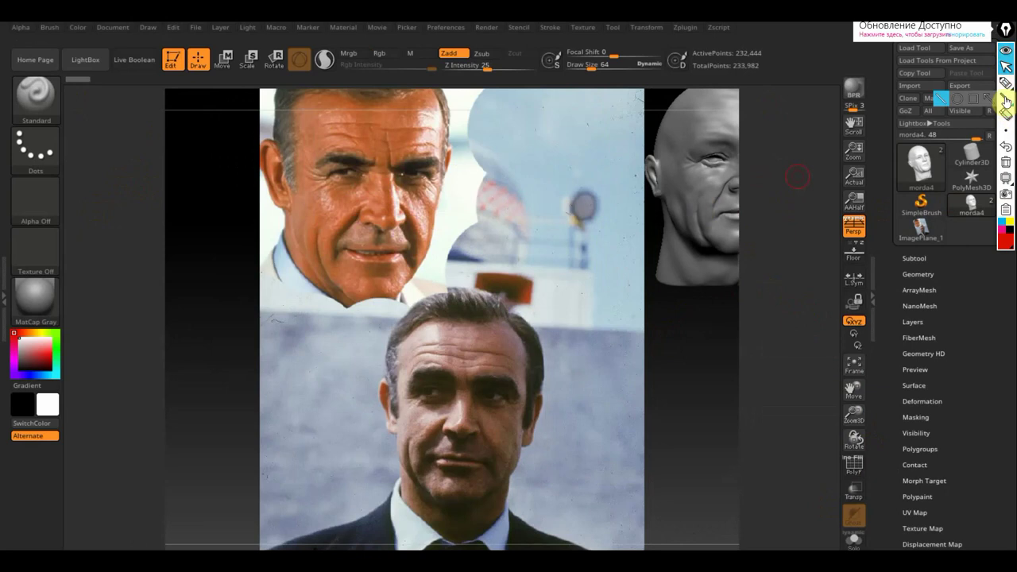
{"action": "left_click", "coordinate": [1006, 82]}
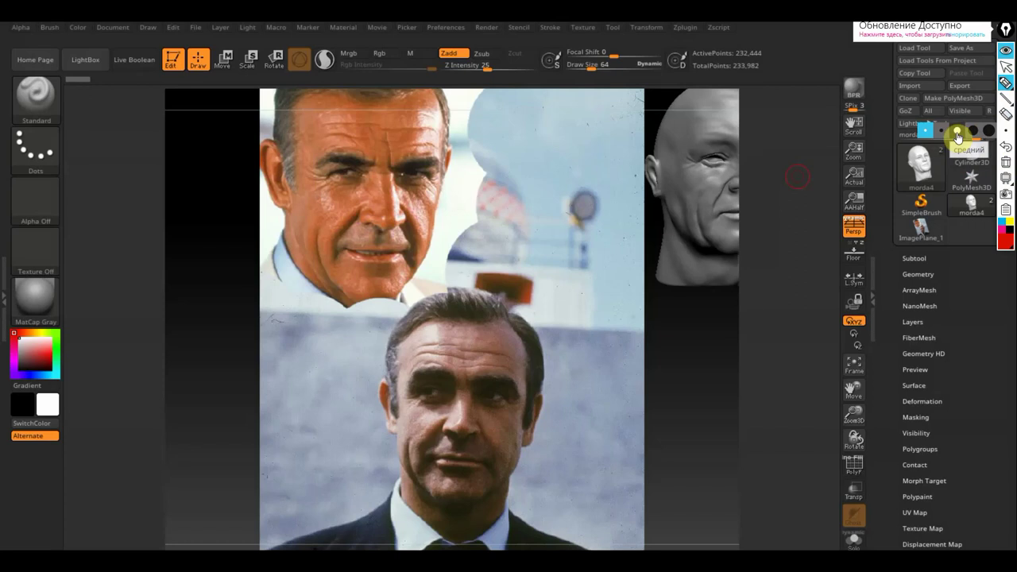
{"action": "left_click", "coordinate": [957, 135]}
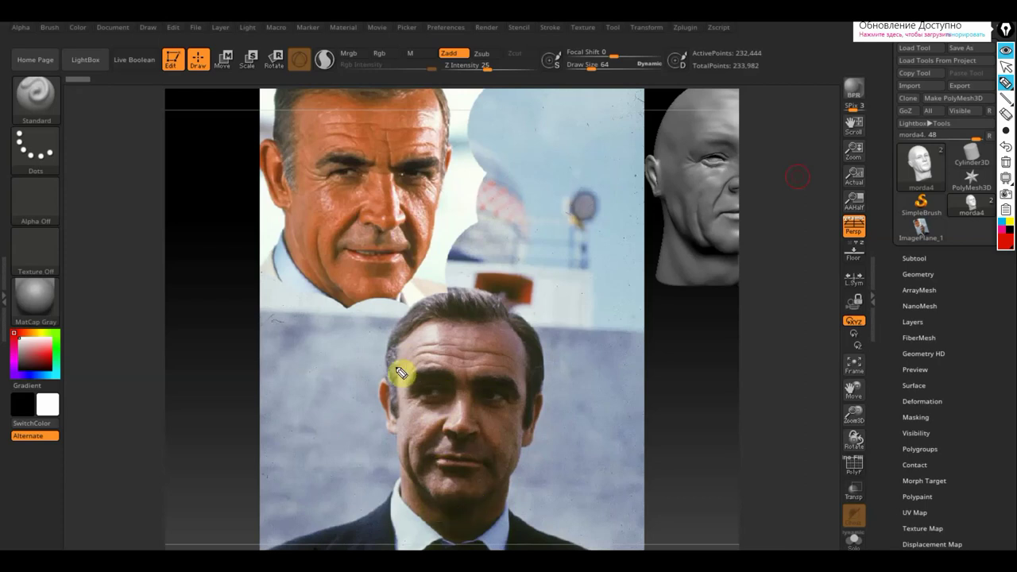
Draw a red line down the temple and cheek, then erase it.
{"action": "left_click_drag", "start_coordinate": [400, 381], "coordinate": [400, 425]}
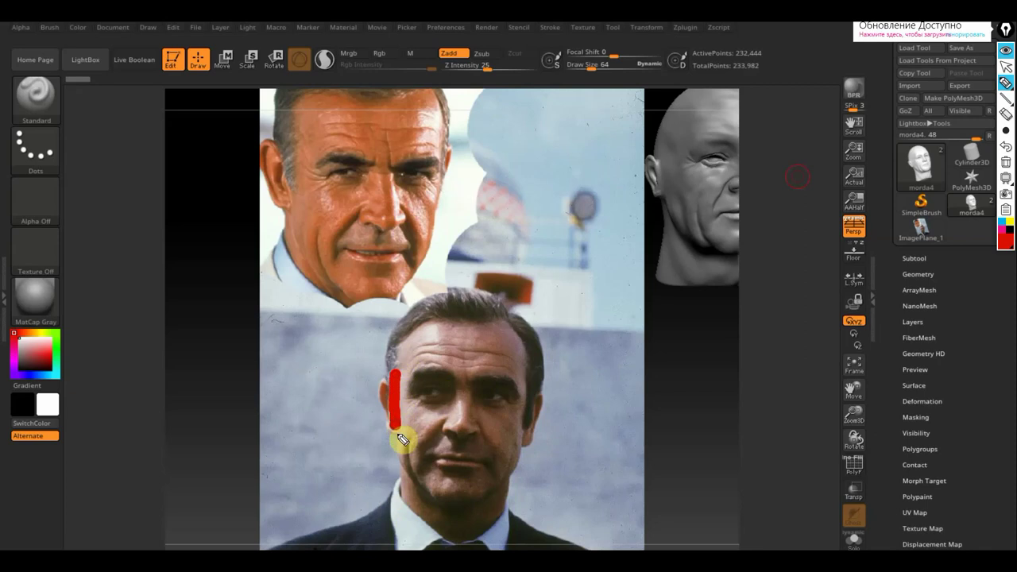
{"action": "mouse_move", "coordinate": [1006, 130]}
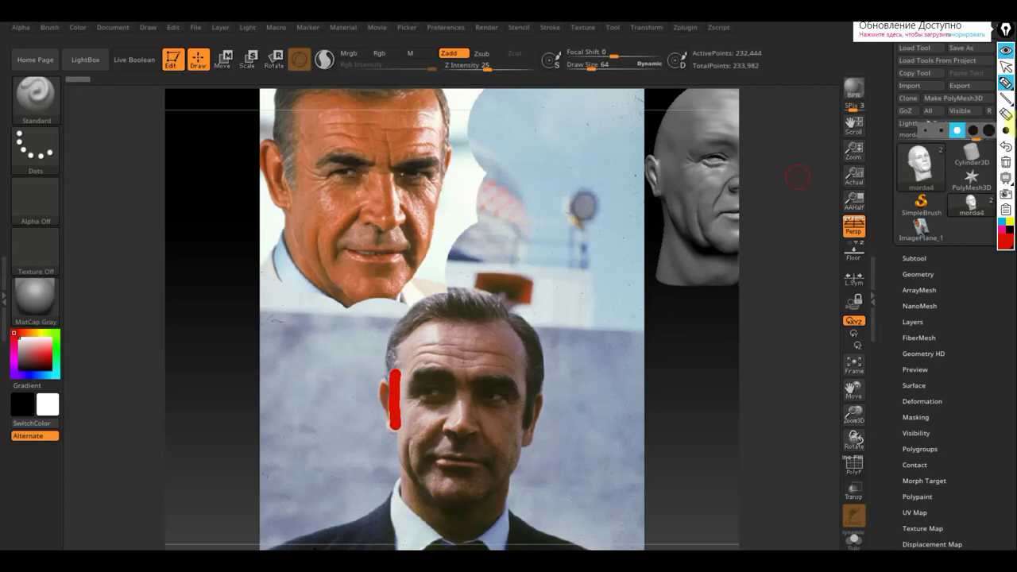
{"action": "left_click", "coordinate": [943, 132]}
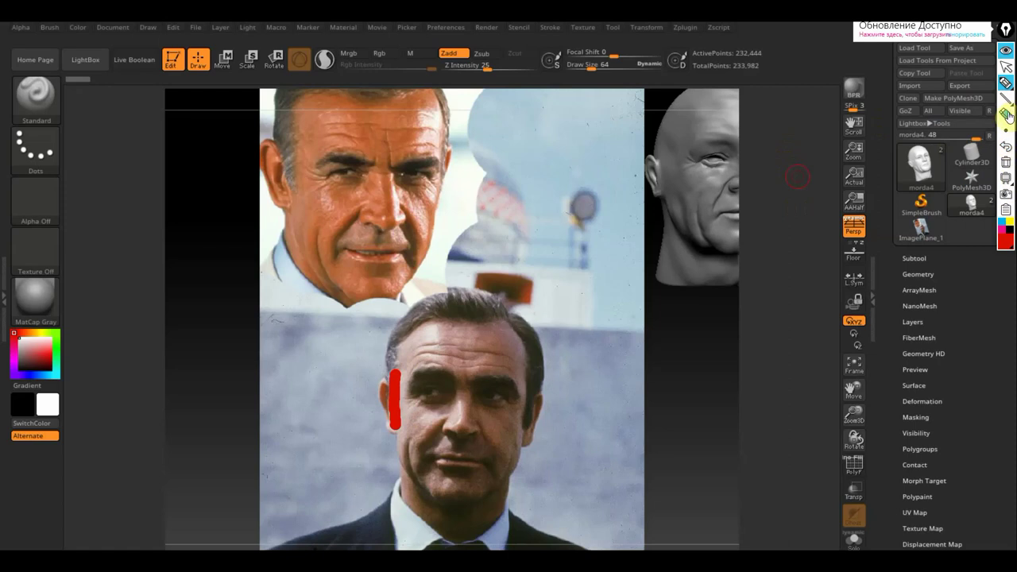
{"action": "left_click", "coordinate": [1006, 115]}
{"action": "left_click", "coordinate": [395, 400]}
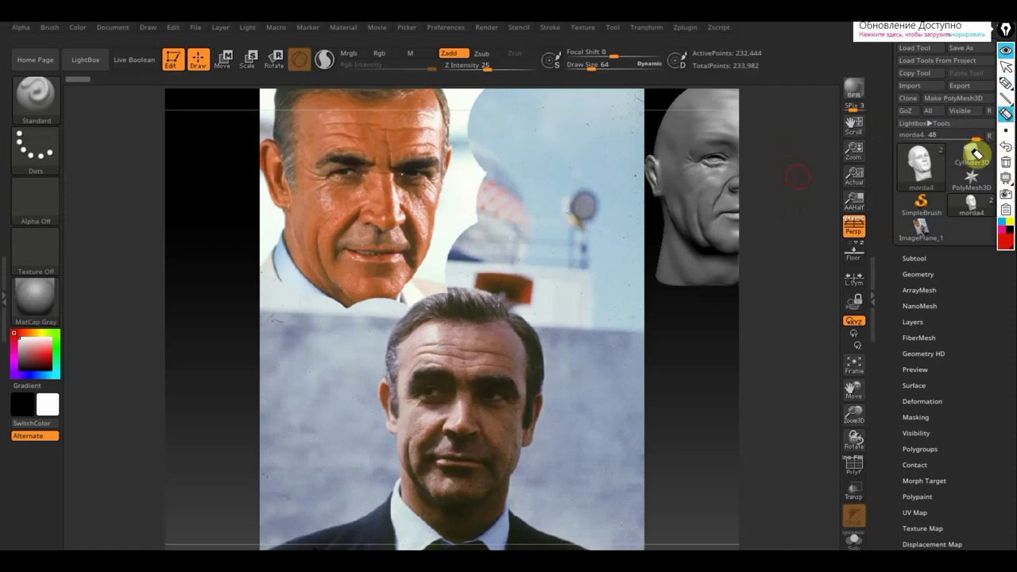
{"action": "left_click", "coordinate": [1005, 82]}
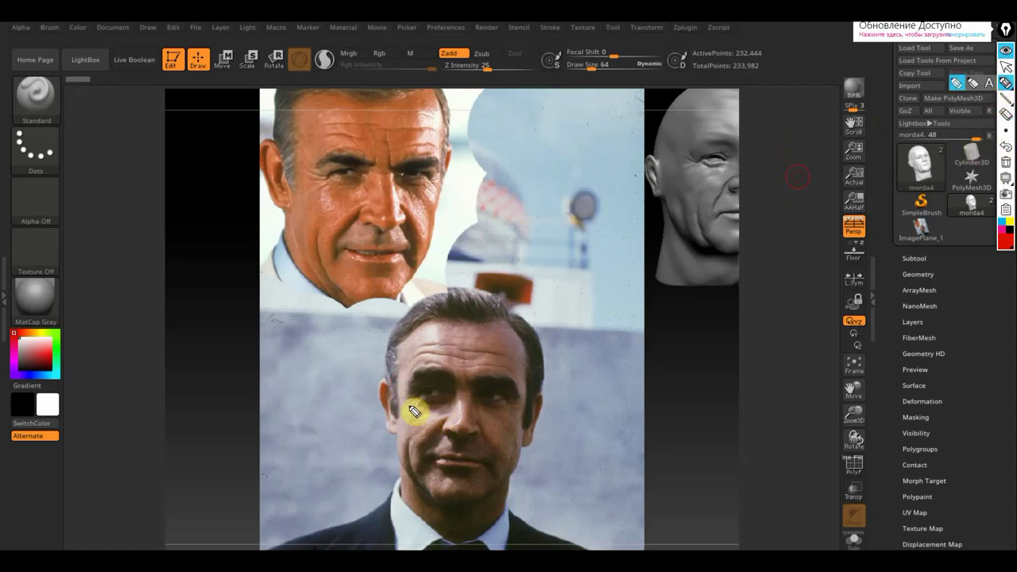
Redraw red lines along the face side, brow, temple and jaw toward the chin.
{"action": "left_click_drag", "start_coordinate": [389, 386], "coordinate": [384, 429]}
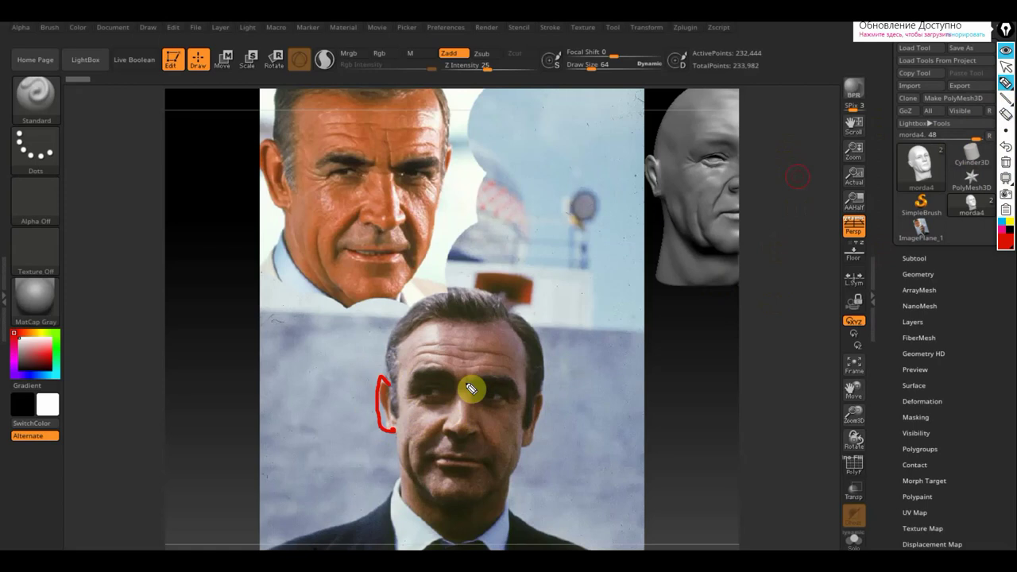
{"action": "left_click_drag", "start_coordinate": [419, 348], "coordinate": [442, 348]}
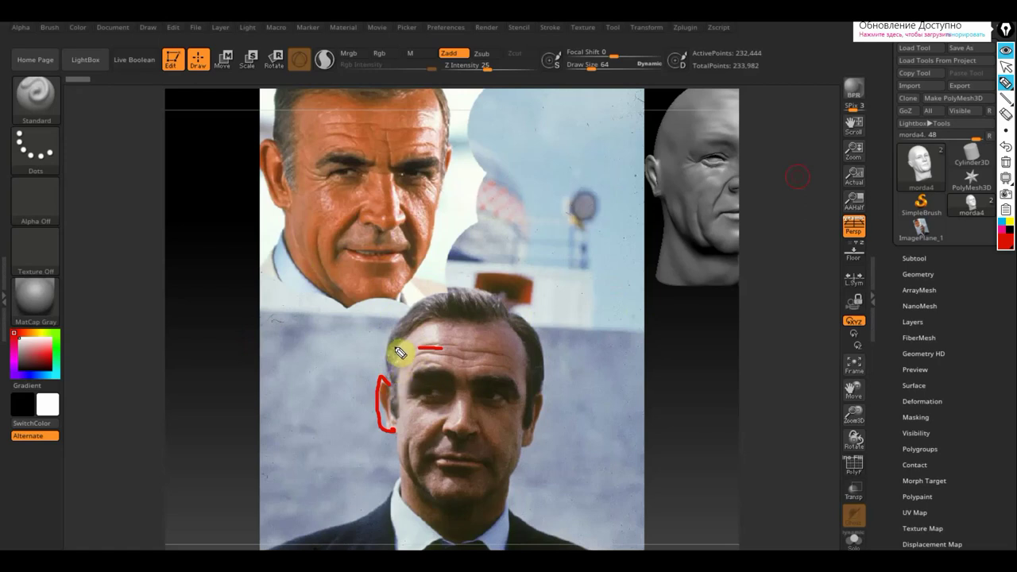
{"action": "left_click_drag", "start_coordinate": [395, 343], "coordinate": [397, 394]}
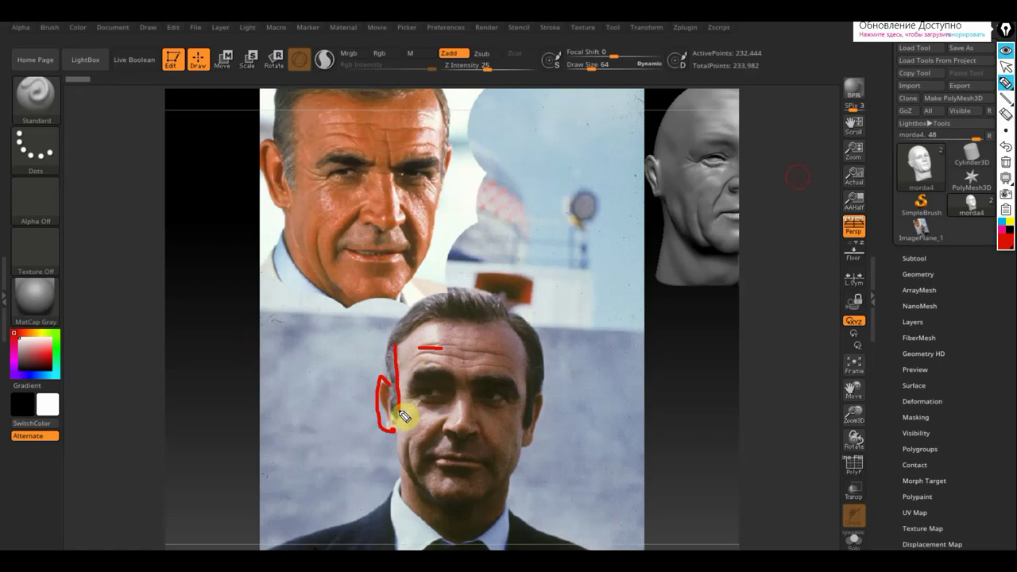
{"action": "left_click_drag", "start_coordinate": [398, 429], "coordinate": [408, 477]}
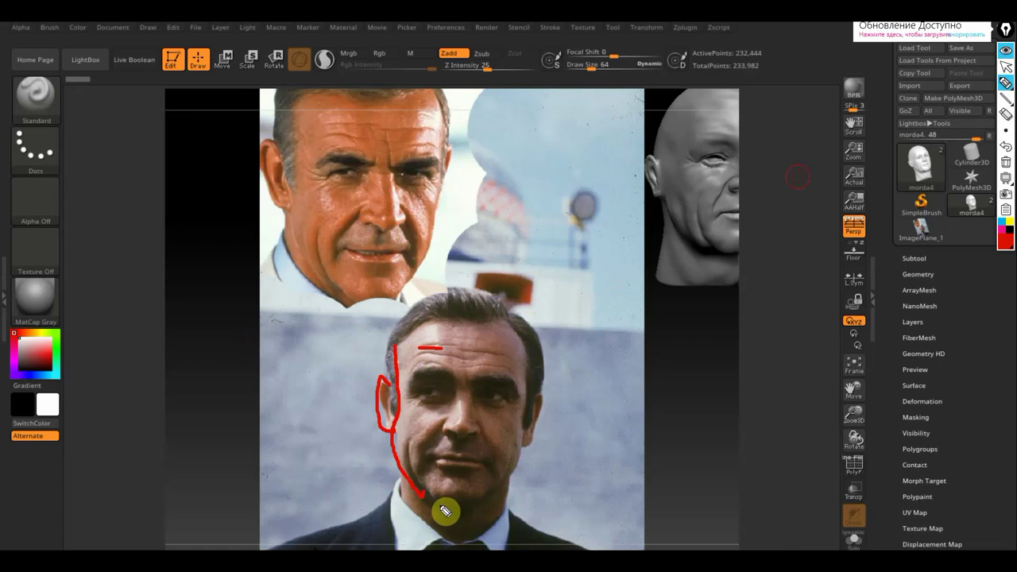
Mark the underside of the chin and loop red marks near the eye and brow.
{"action": "left_click_drag", "start_coordinate": [443, 507], "coordinate": [472, 513]}
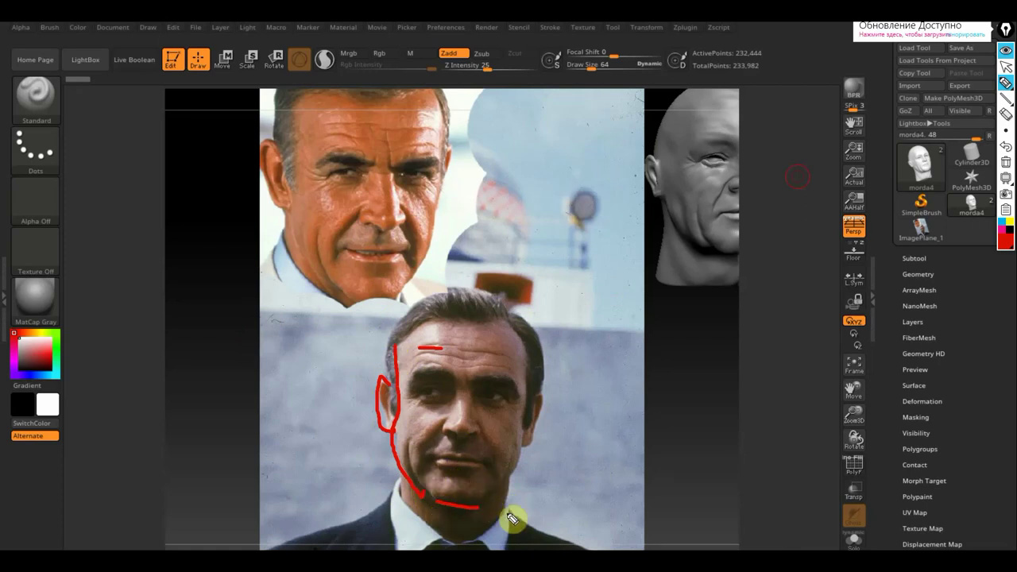
{"action": "left_click_drag", "start_coordinate": [480, 504], "coordinate": [480, 491]}
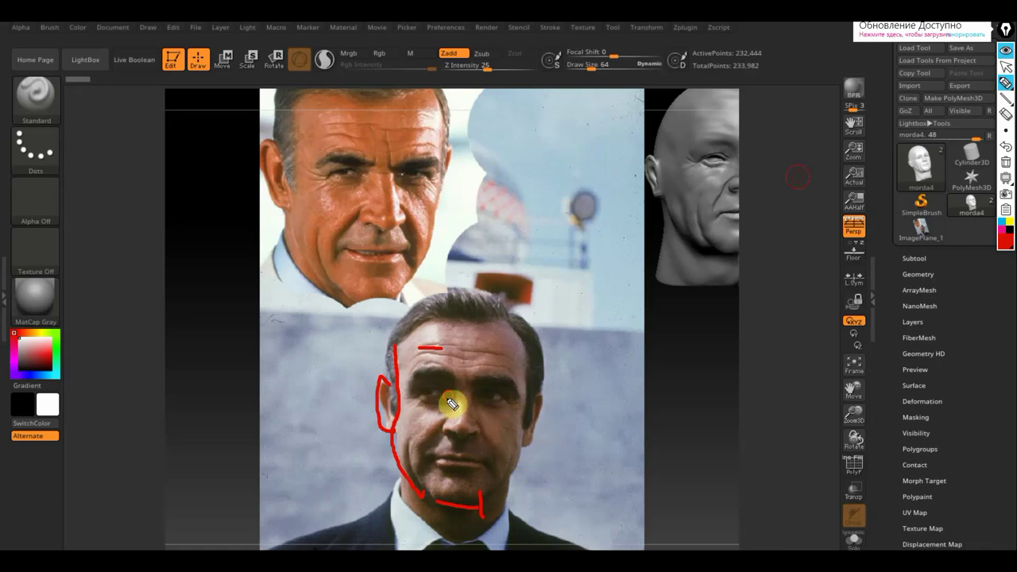
{"action": "mouse_move", "coordinate": [450, 405]}
{"action": "left_mouse_down"}
{"action": "mouse_move", "coordinate": [431, 408]}
{"action": "mouse_move", "coordinate": [451, 394]}
{"action": "left_mouse_up"}
{"action": "mouse_move", "coordinate": [459, 385]}
{"action": "left_mouse_down"}
{"action": "mouse_move", "coordinate": [422, 372]}
{"action": "mouse_move", "coordinate": [452, 381]}
{"action": "left_mouse_up"}
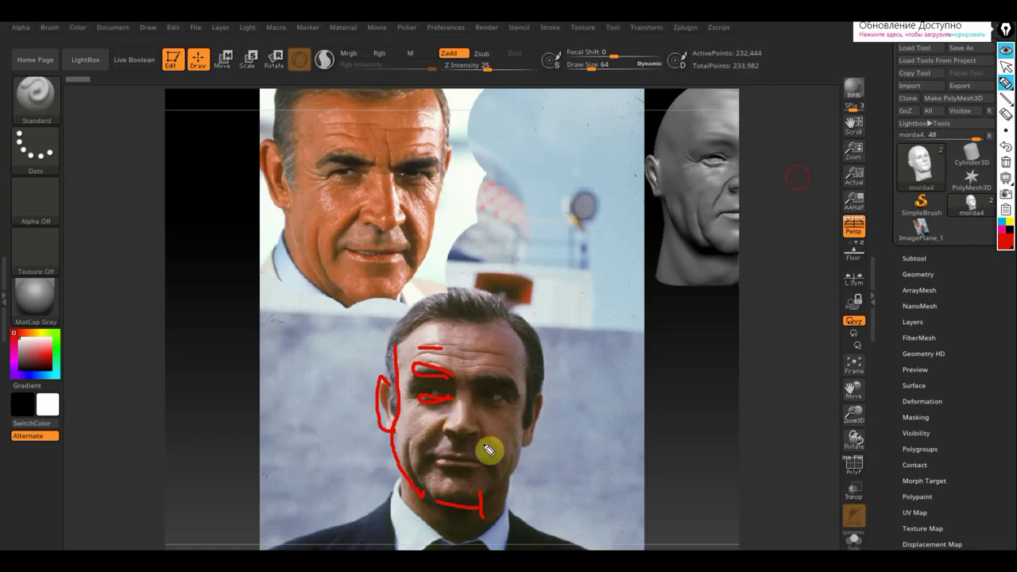
Draw a red line with a tick under the nose and three lines across the mouth.
{"action": "left_click_drag", "start_coordinate": [444, 437], "coordinate": [477, 440]}
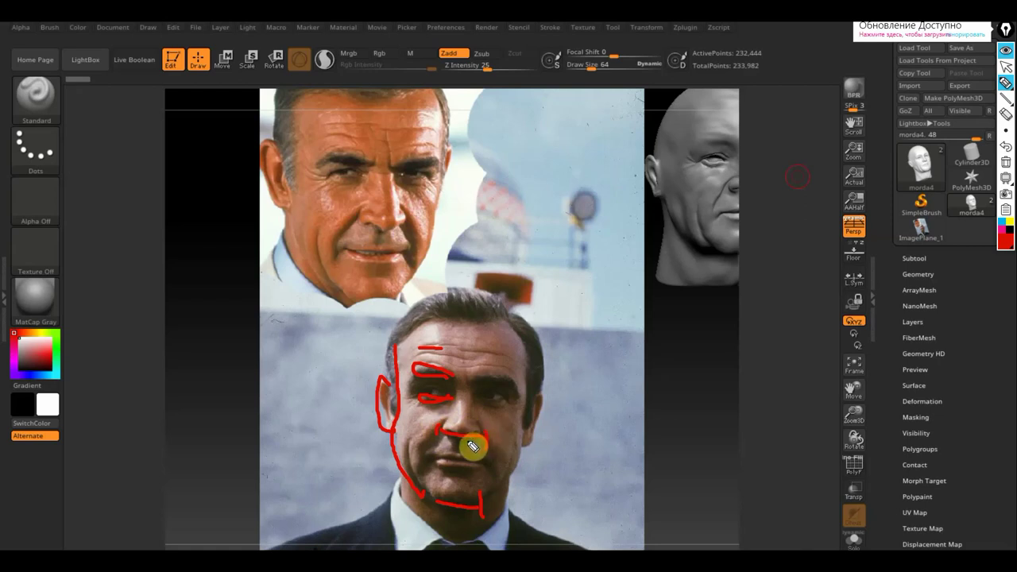
{"action": "left_click_drag", "start_coordinate": [485, 435], "coordinate": [486, 449]}
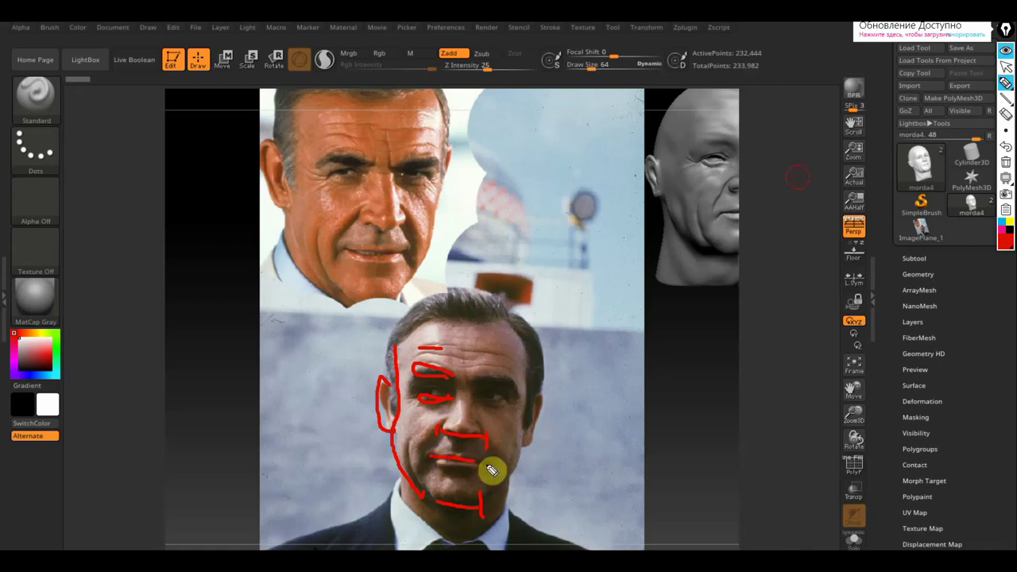
{"action": "left_click_drag", "start_coordinate": [434, 460], "coordinate": [507, 470]}
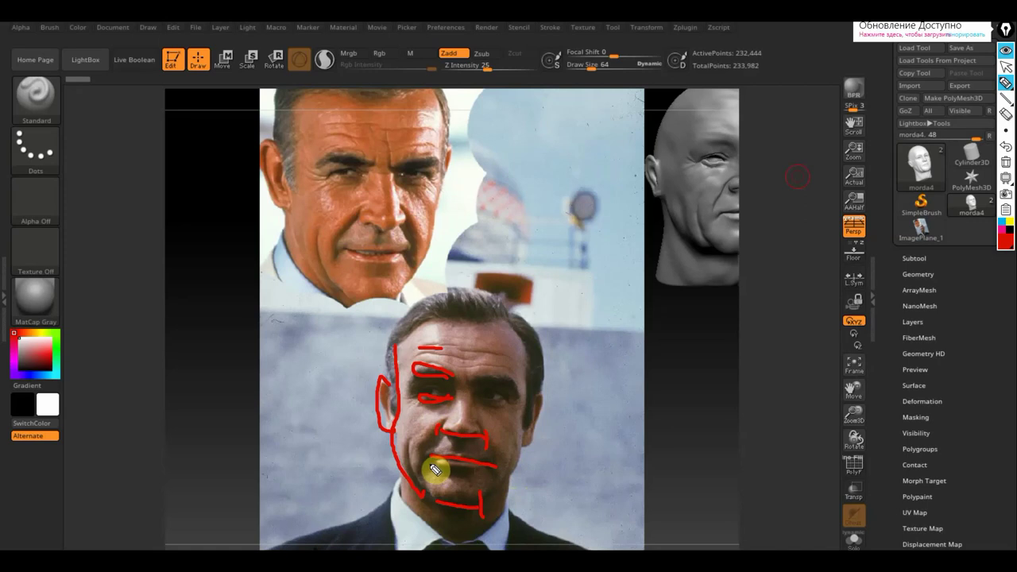
{"action": "left_click_drag", "start_coordinate": [437, 468], "coordinate": [494, 470]}
{"action": "left_click_drag", "start_coordinate": [439, 456], "coordinate": [494, 453]}
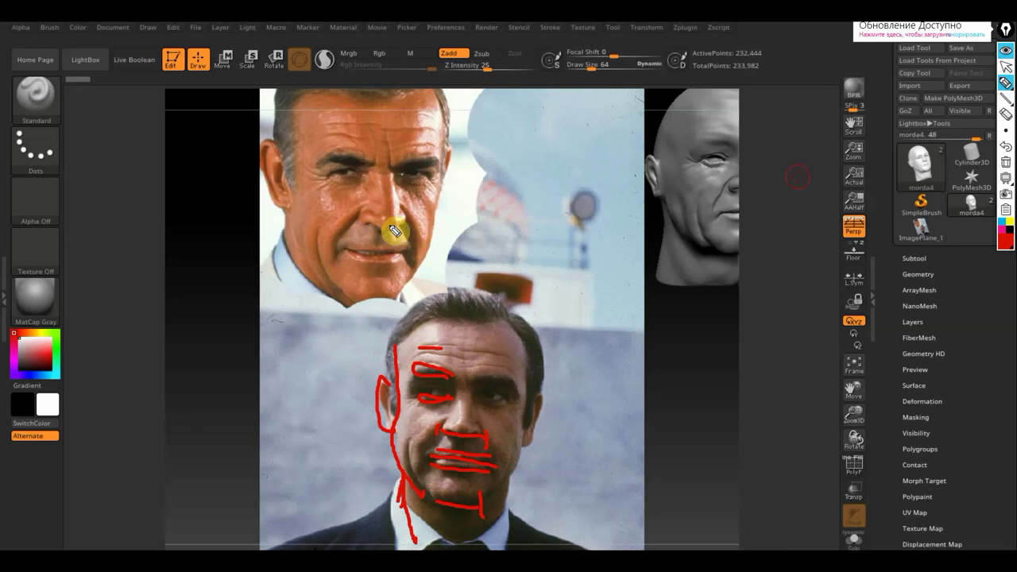
Draw a red dividing line between the photos and a large X across the upper face.
{"action": "left_click_drag", "start_coordinate": [263, 316], "coordinate": [453, 312]}
{"action": "left_click_drag", "start_coordinate": [466, 96], "coordinate": [278, 268]}
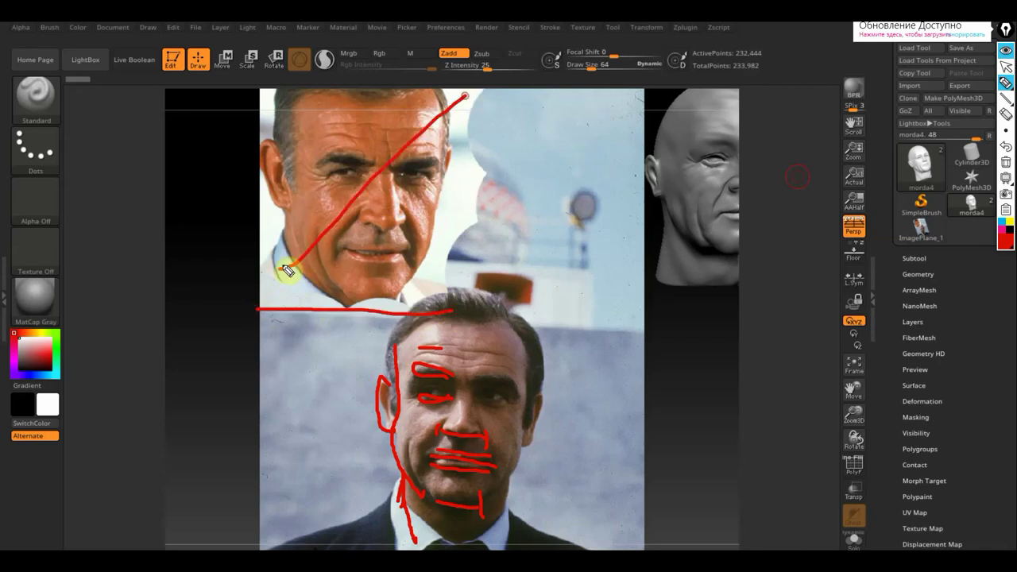
{"action": "mouse_move", "coordinate": [275, 112]}
{"action": "left_mouse_down"}
{"action": "mouse_move", "coordinate": [363, 175]}
{"action": "mouse_move", "coordinate": [423, 253]}
{"action": "left_mouse_up"}
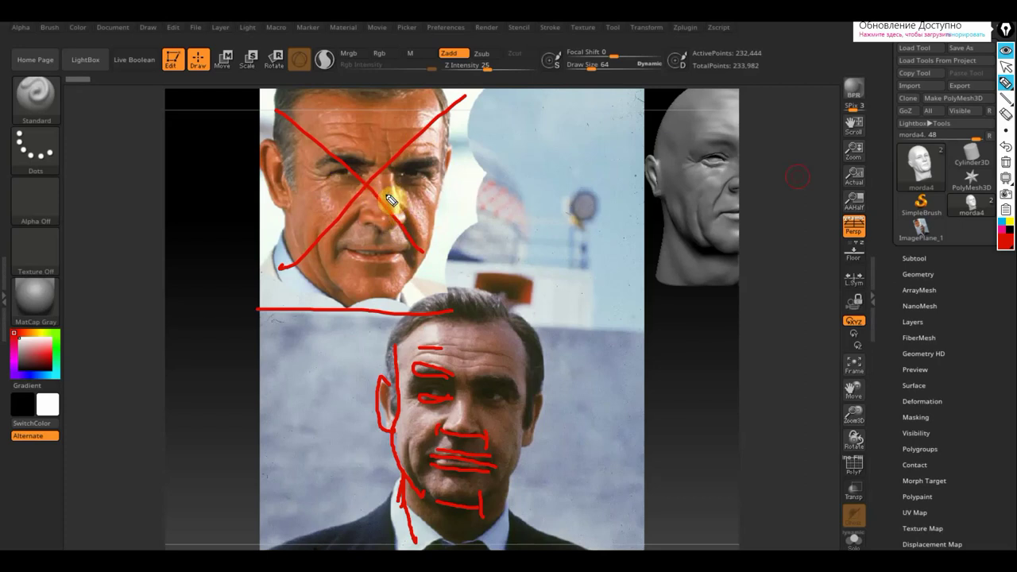
Circle the nose, mark under the lips and the background, then pick another annotation tool.
{"action": "mouse_move", "coordinate": [388, 194]}
{"action": "left_mouse_down"}
{"action": "mouse_move", "coordinate": [407, 238]}
{"action": "mouse_move", "coordinate": [386, 199]}
{"action": "left_mouse_up"}
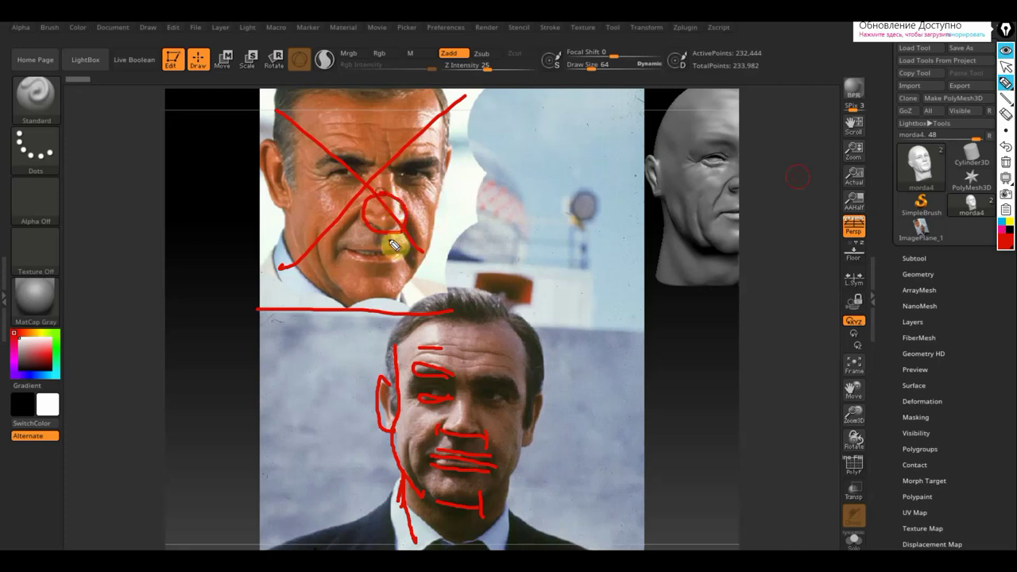
{"action": "left_click_drag", "start_coordinate": [347, 255], "coordinate": [410, 259]}
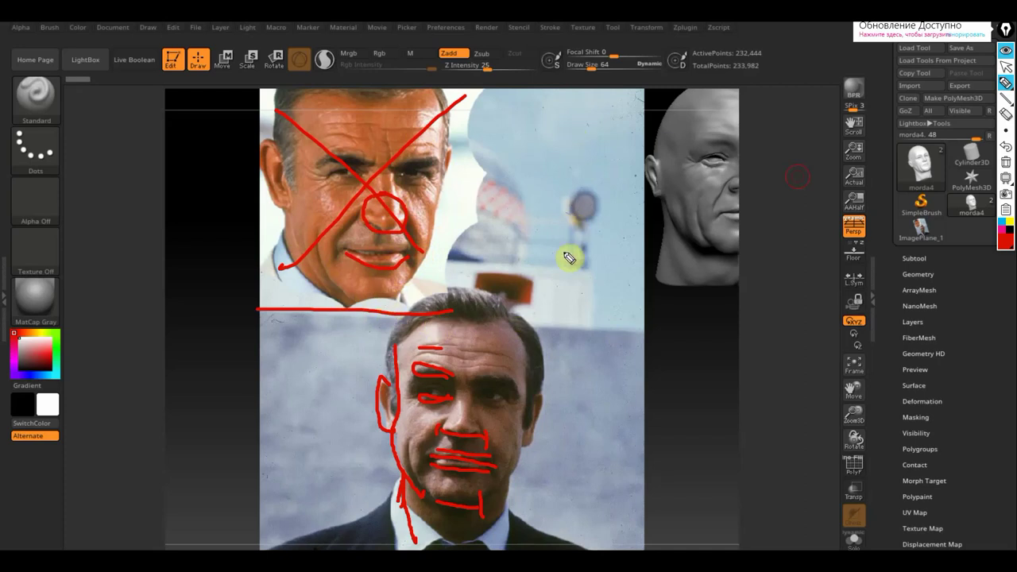
{"action": "mouse_move", "coordinate": [511, 255]}
{"action": "left_mouse_down"}
{"action": "mouse_move", "coordinate": [610, 296]}
{"action": "mouse_move", "coordinate": [604, 232]}
{"action": "left_mouse_up"}
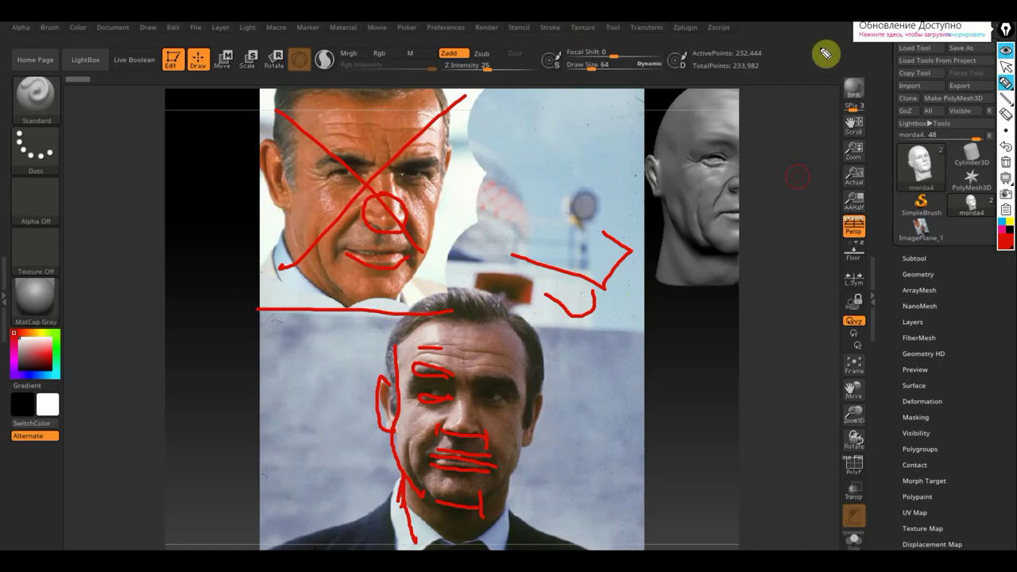
{"action": "left_click", "coordinate": [1005, 83]}
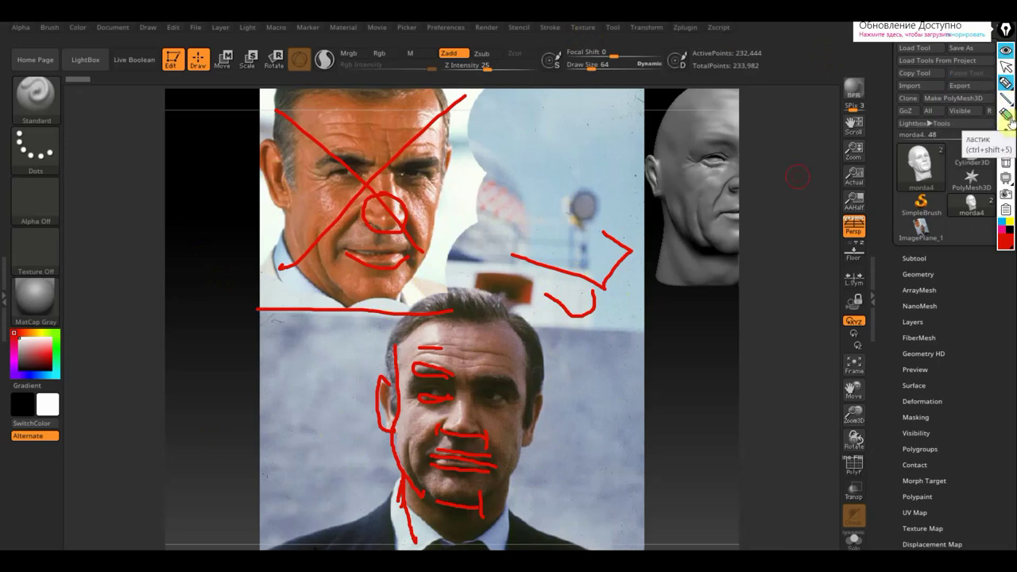
{"action": "left_click", "coordinate": [1007, 116]}
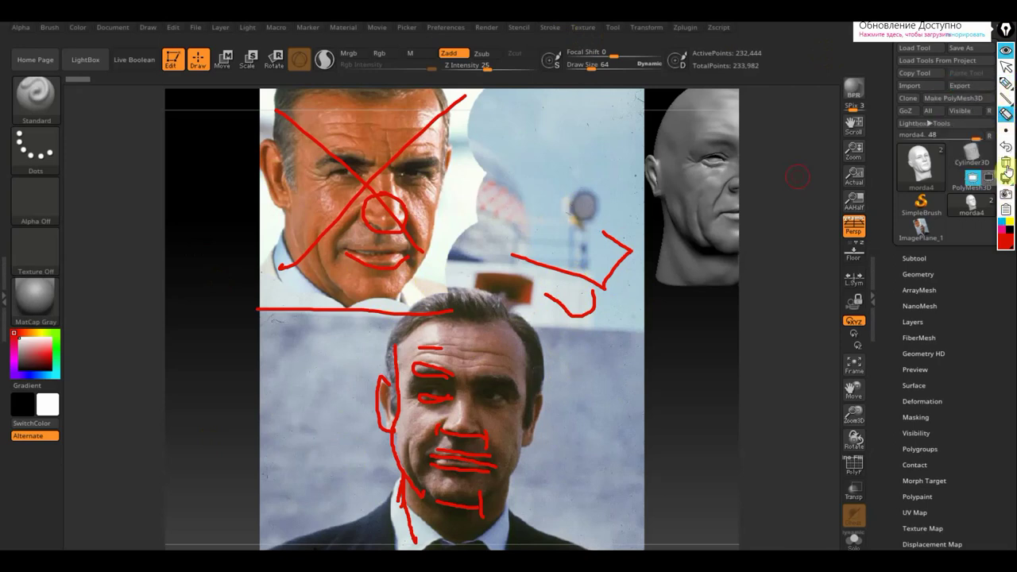
Erase all red annotations, close the annotation toolbar, and turn the head to a centred front view.
{"action": "left_click", "coordinate": [1006, 162]}
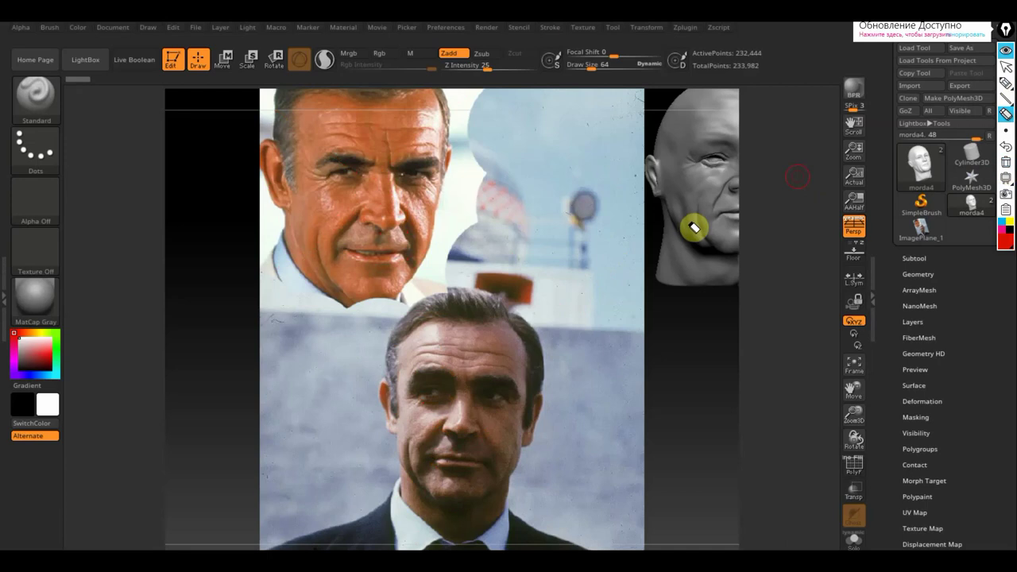
{"action": "left_click", "coordinate": [582, 29]}
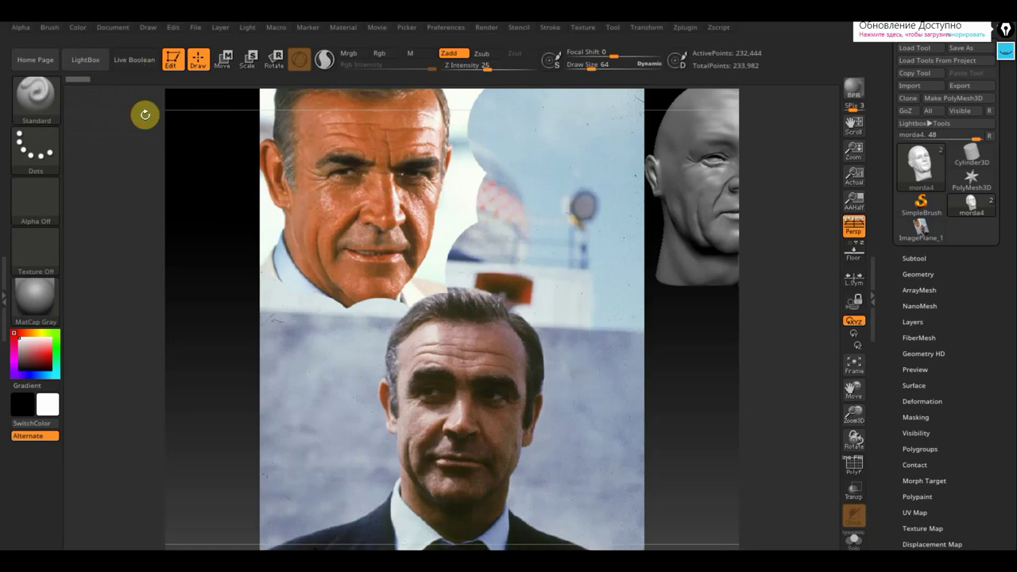
{"action": "left_click", "coordinate": [149, 113]}
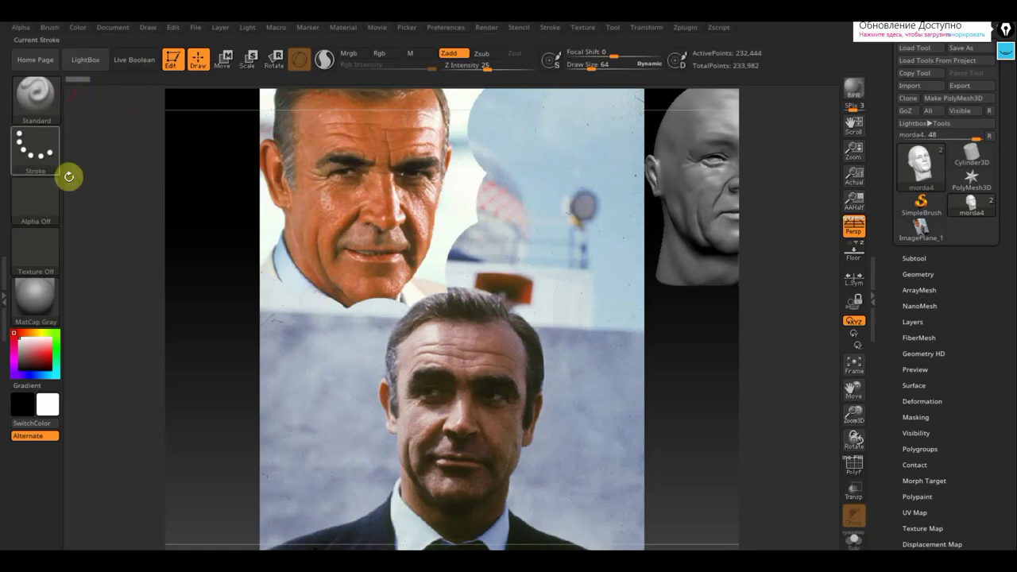
{"action": "left_click", "coordinate": [89, 193]}
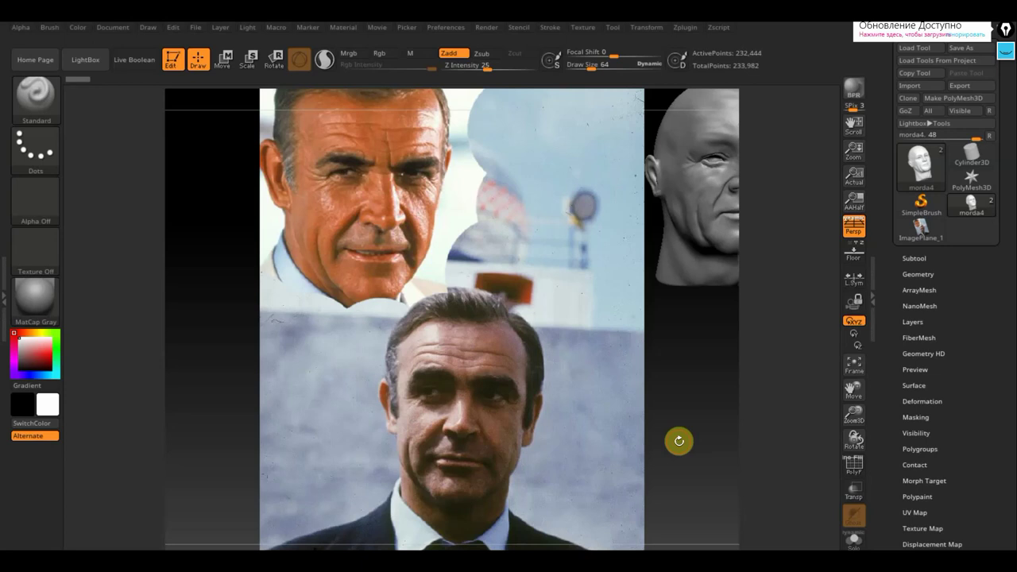
{"action": "left_click_drag", "start_coordinate": [680, 441], "coordinate": [732, 293], "text": "shift"}
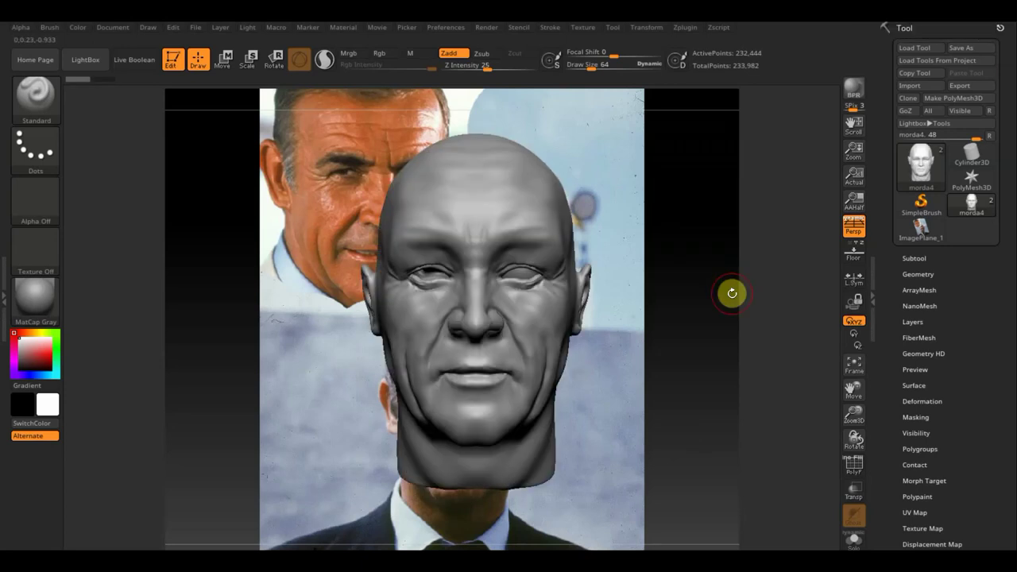
{"action": "left_click", "coordinate": [34, 304]}
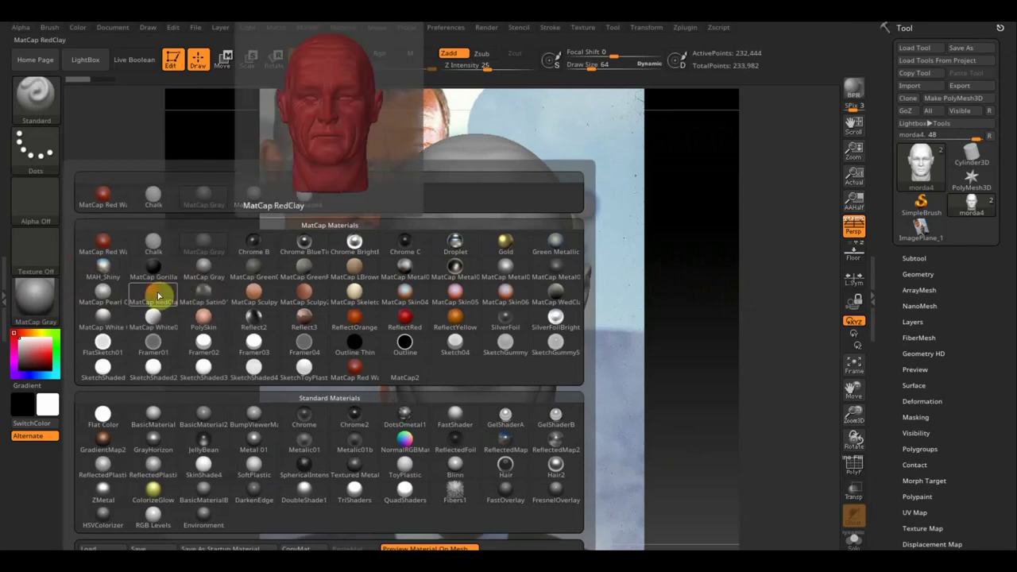
Apply MatCap Red Wax, turn Persp off, and snap the head to a left-facing profile.
{"action": "left_click", "coordinate": [103, 244]}
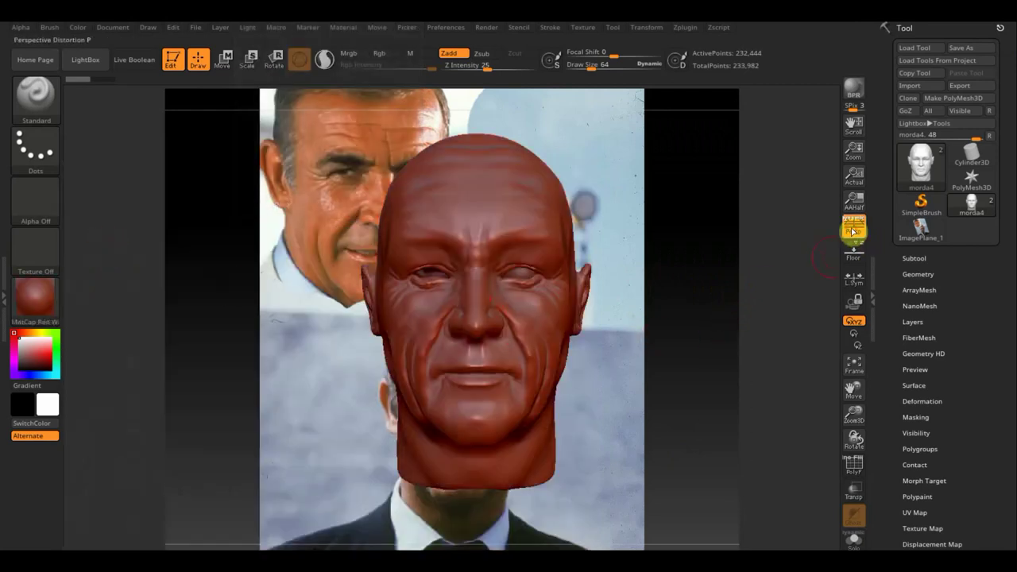
{"action": "left_click", "coordinate": [854, 231]}
{"action": "mouse_move", "coordinate": [704, 318]}
{"action": "left_mouse_down"}
{"action": "mouse_move", "coordinate": [731, 316]}
{"action": "mouse_move", "coordinate": [692, 311]}
{"action": "mouse_move", "coordinate": [704, 324]}
{"action": "mouse_move", "coordinate": [770, 300]}
{"action": "mouse_move", "coordinate": [708, 329]}
{"action": "mouse_move", "coordinate": [631, 323]}
{"action": "mouse_move", "coordinate": [658, 308]}
{"action": "left_mouse_up"}
{"action": "right_click", "coordinate": [659, 308]}
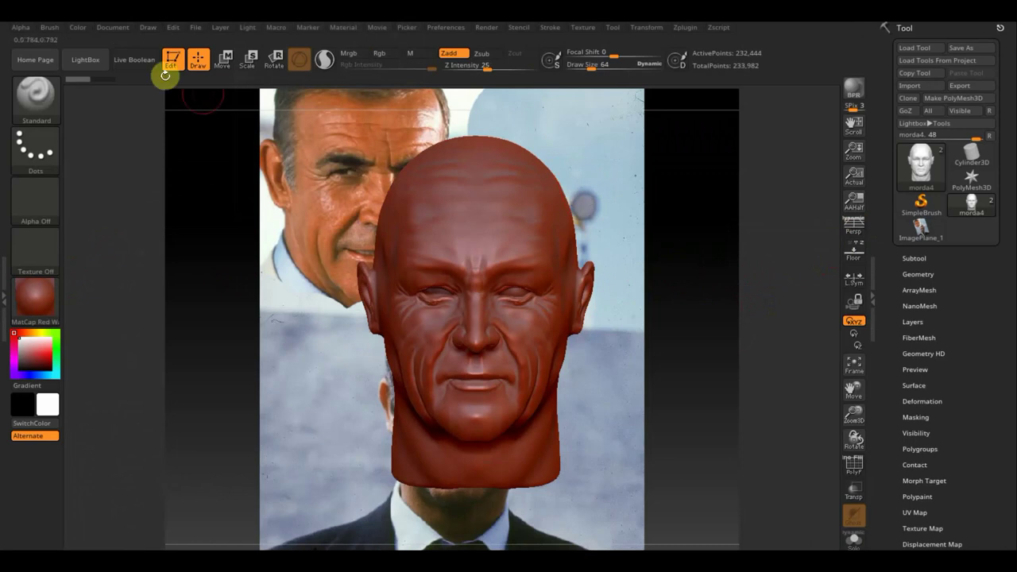
{"action": "mouse_move", "coordinate": [676, 237]}
{"action": "left_mouse_down", "text": "shift"}
{"action": "mouse_move", "coordinate": [617, 238]}
{"action": "mouse_move", "coordinate": [658, 253]}
{"action": "left_mouse_up", "text": "shift"}
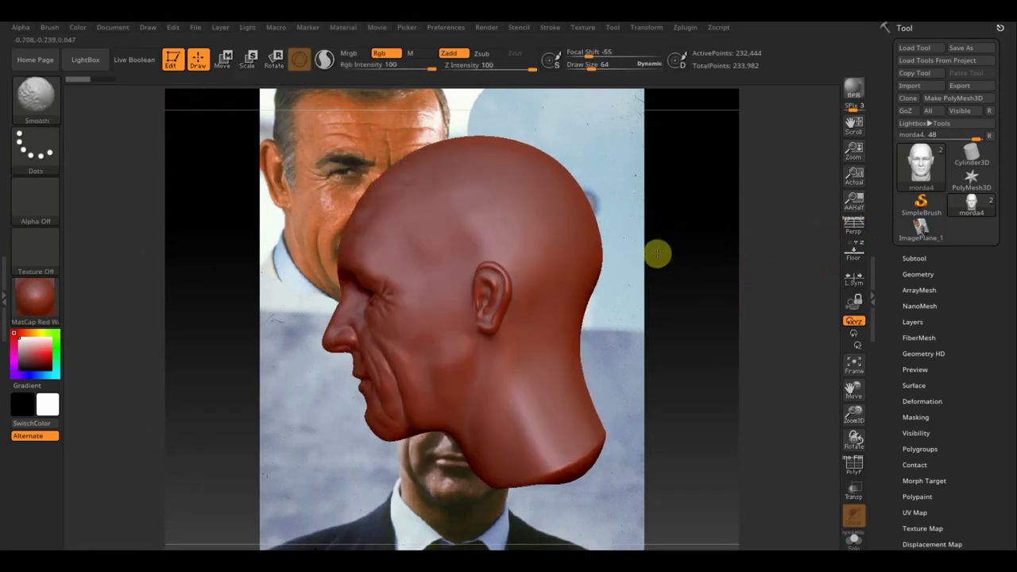
Rotate the head about −13.9° with the Transpose gizmo, then check profile and front views.
{"action": "left_click", "coordinate": [225, 60]}
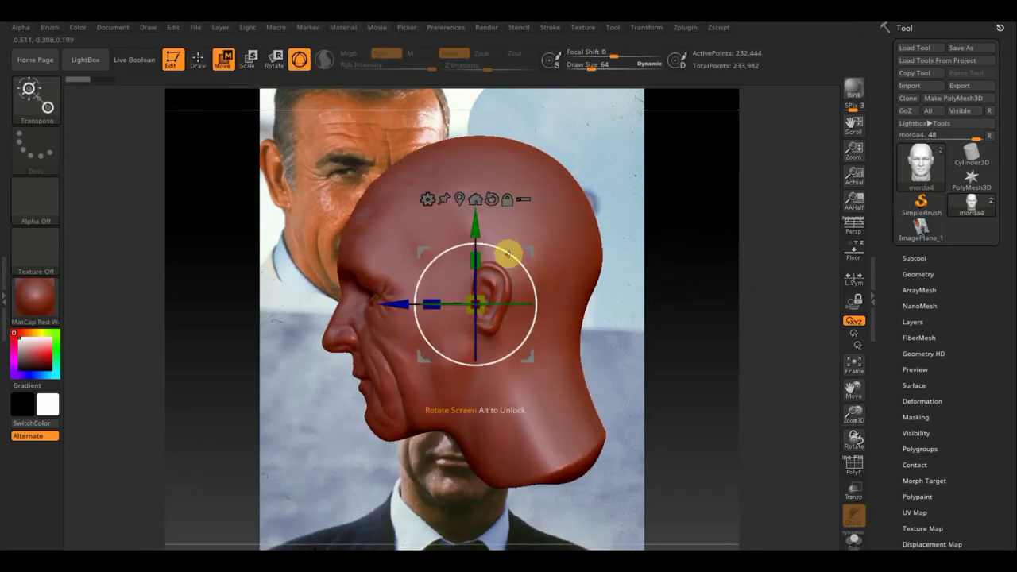
{"action": "left_click_drag", "start_coordinate": [507, 253], "coordinate": [516, 266]}
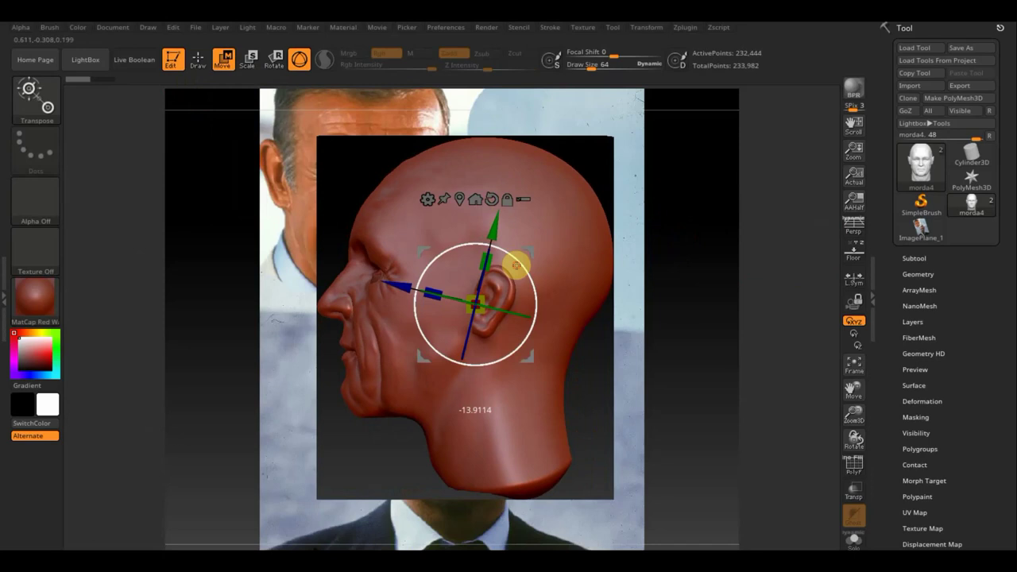
{"action": "left_click", "coordinate": [198, 60]}
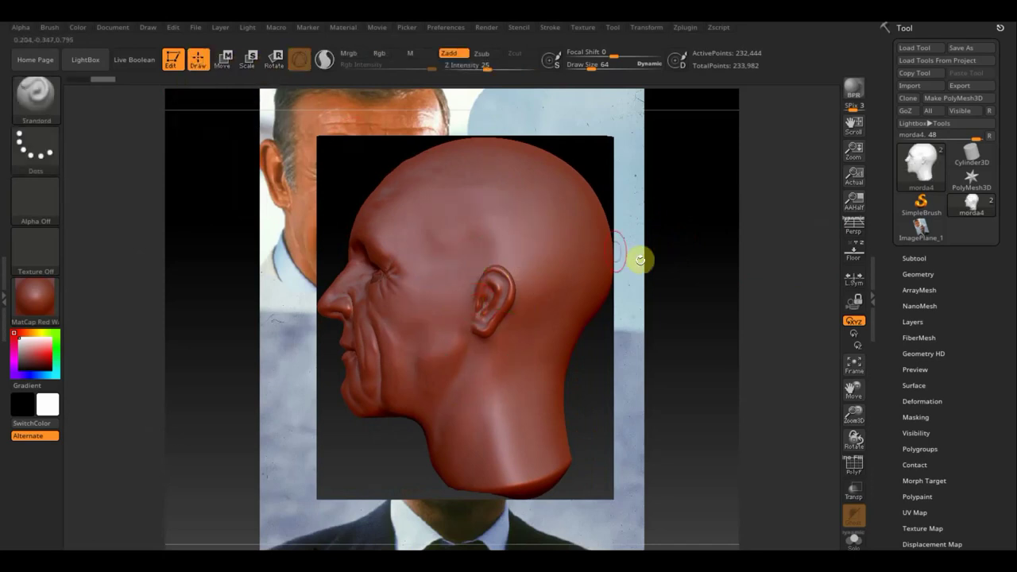
{"action": "mouse_move", "coordinate": [640, 259]}
{"action": "left_mouse_down"}
{"action": "mouse_move", "coordinate": [707, 263]}
{"action": "mouse_move", "coordinate": [675, 273]}
{"action": "left_mouse_up"}
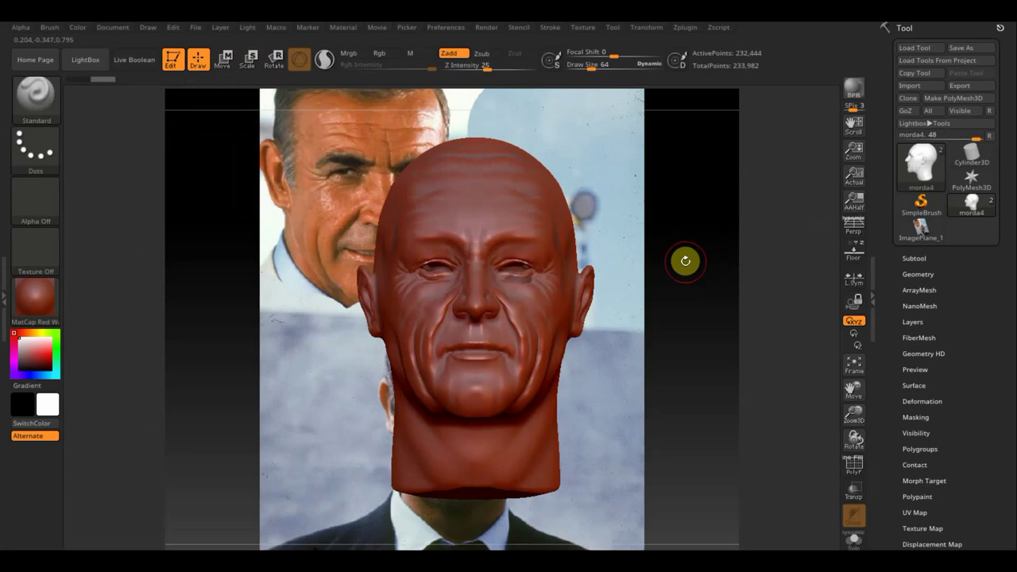
{"action": "mouse_move", "coordinate": [687, 262]}
{"action": "left_mouse_down"}
{"action": "mouse_move", "coordinate": [613, 267]}
{"action": "mouse_move", "coordinate": [633, 272]}
{"action": "left_mouse_up"}
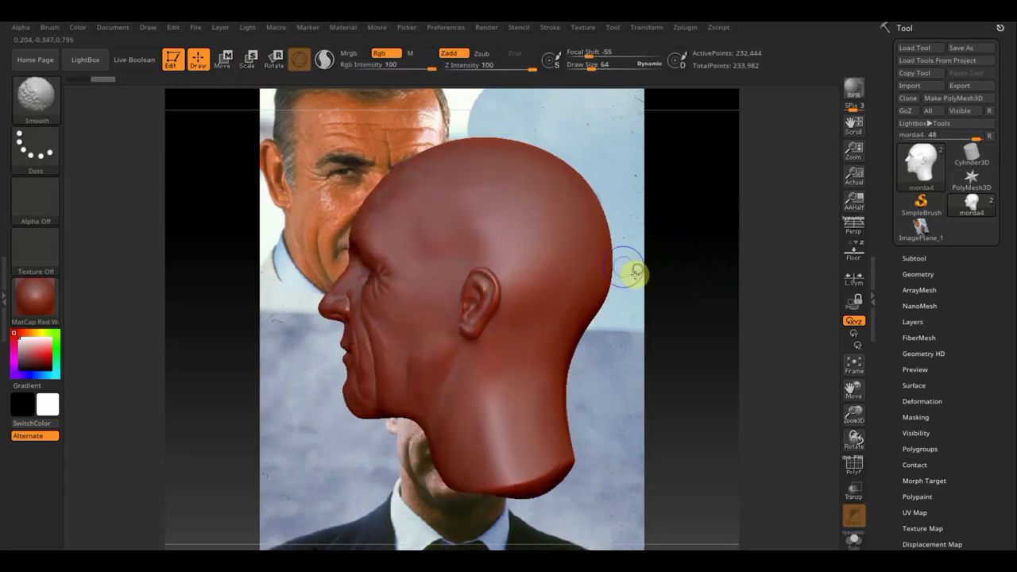
{"action": "mouse_move", "coordinate": [620, 424]}
{"action": "left_mouse_down", "text": "shift"}
{"action": "mouse_move", "coordinate": [672, 399]}
{"action": "mouse_move", "coordinate": [650, 415]}
{"action": "left_mouse_up", "text": "shift"}
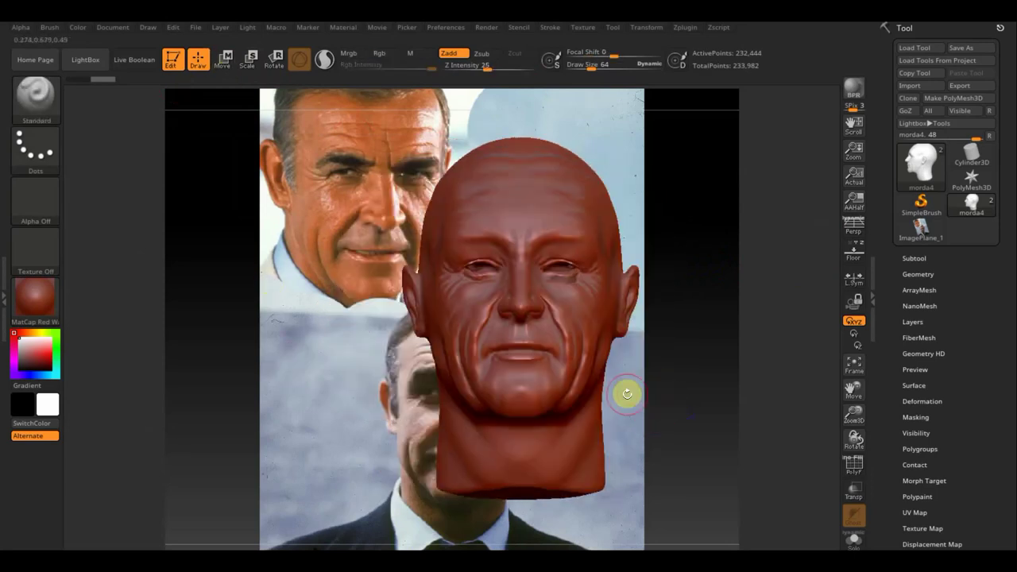
Select the Move Topological brush and enlarge it to size 281.
{"action": "left_click", "coordinate": [34, 100]}
{"action": "left_click", "coordinate": [566, 302]}
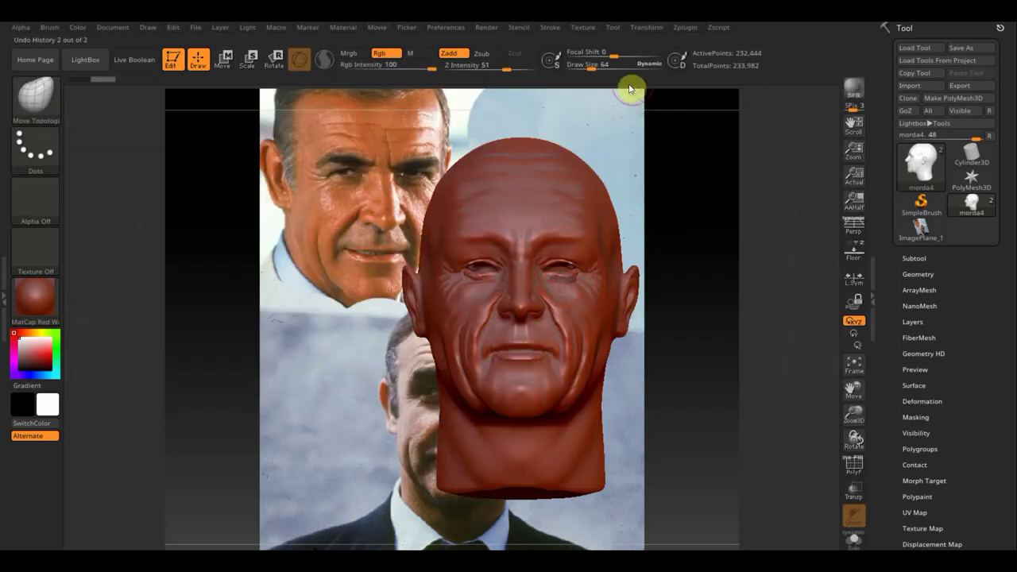
{"action": "left_click_drag", "start_coordinate": [599, 72], "coordinate": [609, 73]}
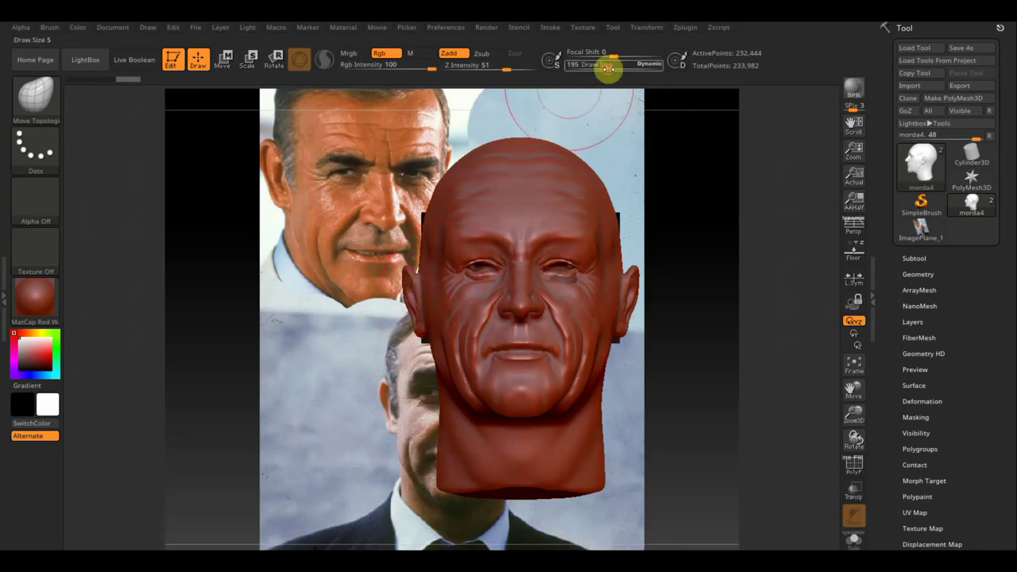
{"action": "left_click_drag", "start_coordinate": [609, 69], "coordinate": [616, 69]}
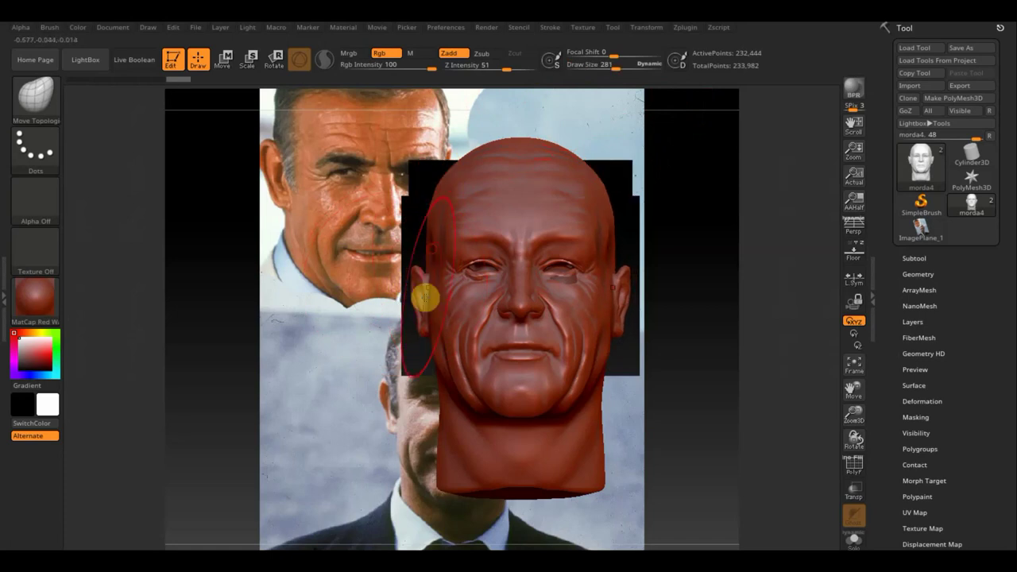
In side profile, reshape the crown, back of skull, neck and top, then return to front view.
{"action": "left_click_drag", "start_coordinate": [436, 302], "coordinate": [440, 304]}
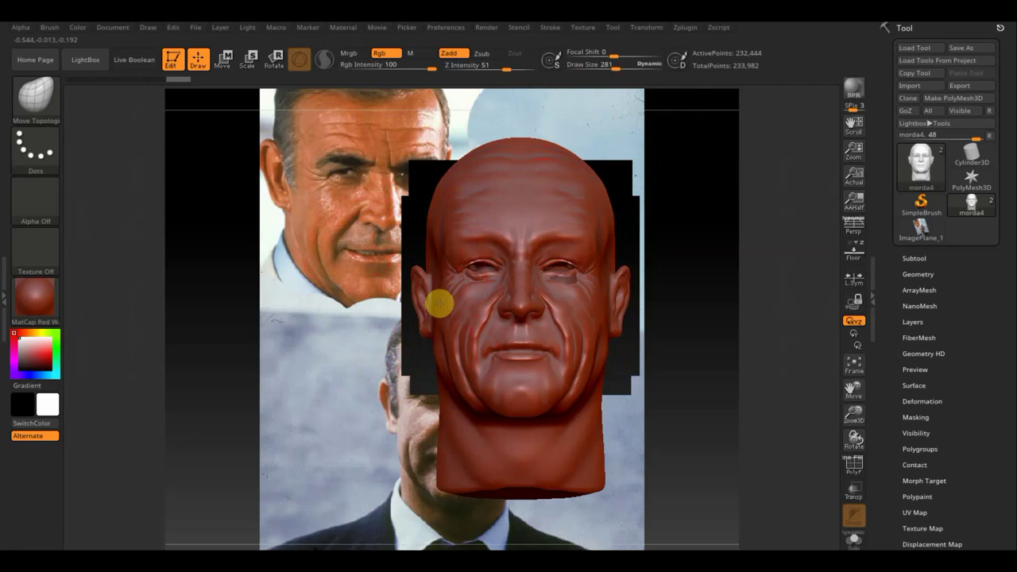
{"action": "mouse_move", "coordinate": [437, 302]}
{"action": "right_mouse_down"}
{"action": "mouse_move", "coordinate": [465, 310]}
{"action": "mouse_move", "coordinate": [381, 265]}
{"action": "right_mouse_up"}
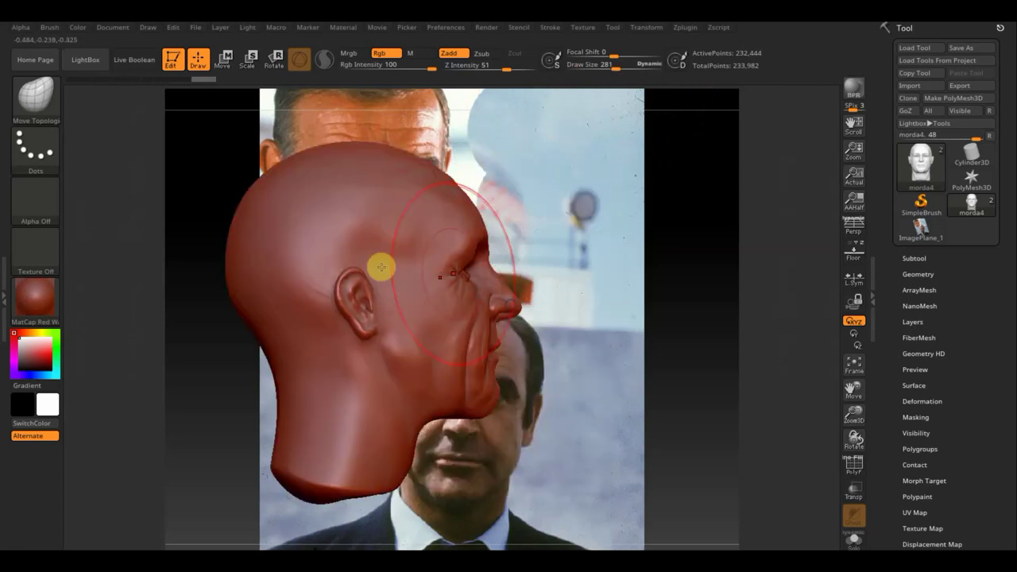
{"action": "left_click_drag", "start_coordinate": [537, 303], "coordinate": [609, 329]}
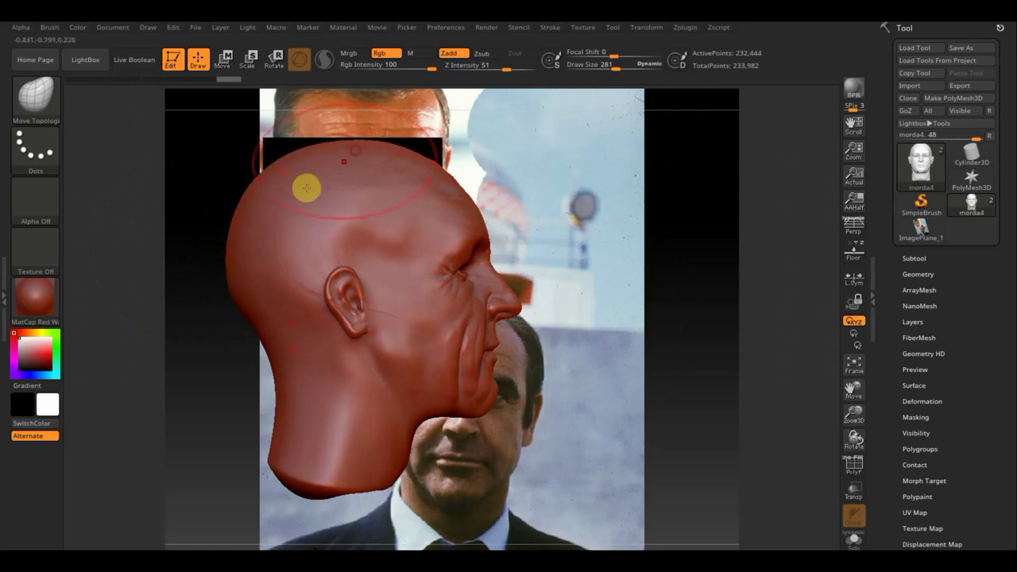
{"action": "mouse_move", "coordinate": [307, 182]}
{"action": "left_mouse_down"}
{"action": "mouse_move", "coordinate": [261, 209]}
{"action": "mouse_move", "coordinate": [250, 270]}
{"action": "left_mouse_up"}
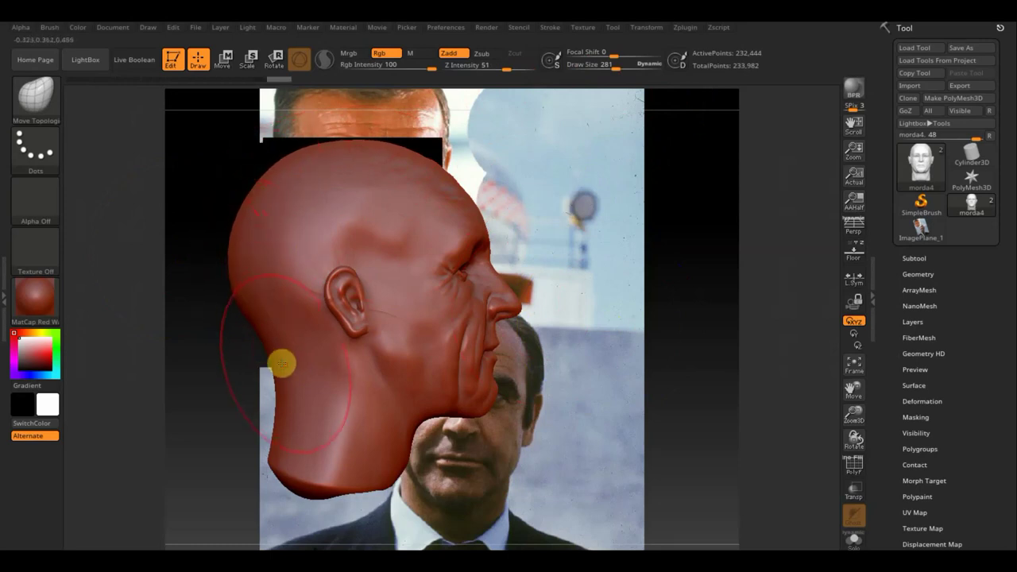
{"action": "left_click_drag", "start_coordinate": [274, 359], "coordinate": [284, 360]}
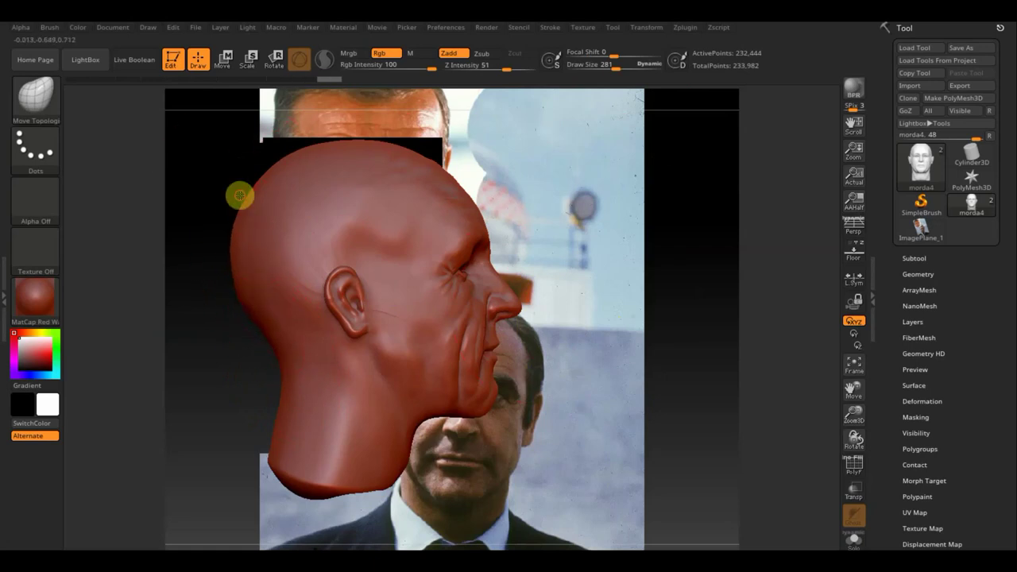
{"action": "left_click_drag", "start_coordinate": [241, 195], "coordinate": [236, 259]}
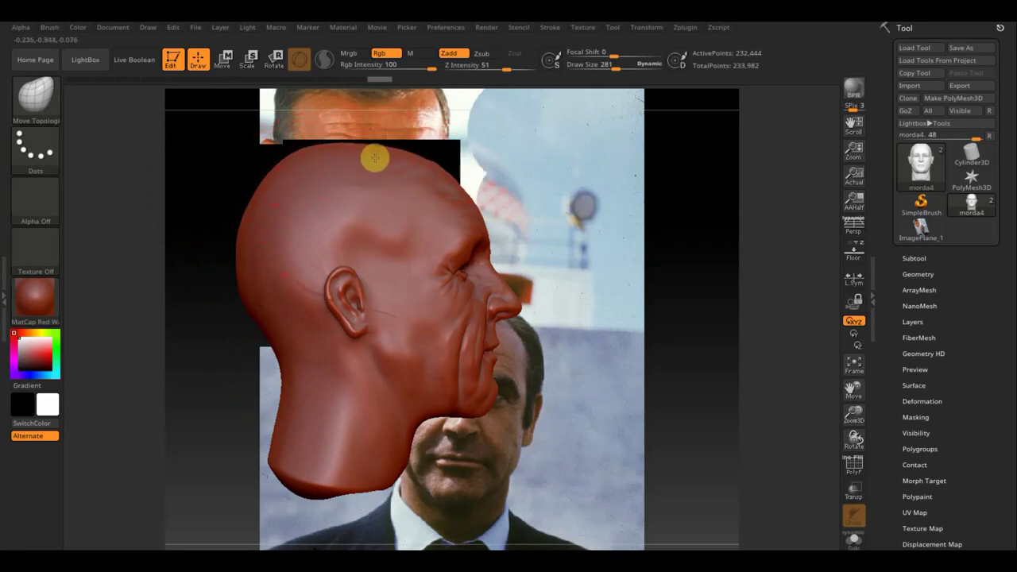
{"action": "left_click_drag", "start_coordinate": [378, 154], "coordinate": [302, 149]}
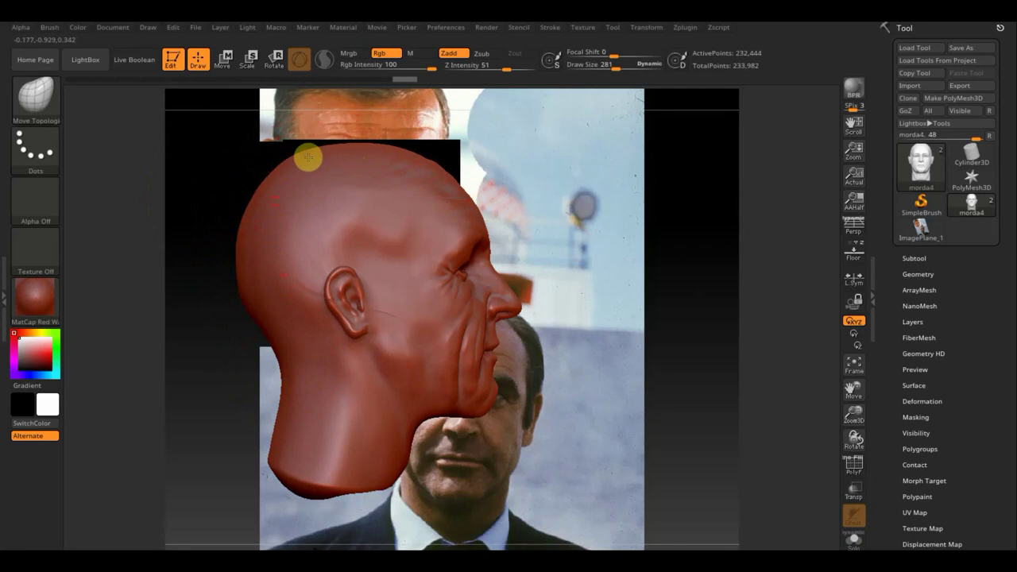
{"action": "left_click_drag", "start_coordinate": [654, 233], "coordinate": [608, 268], "text": "shift"}
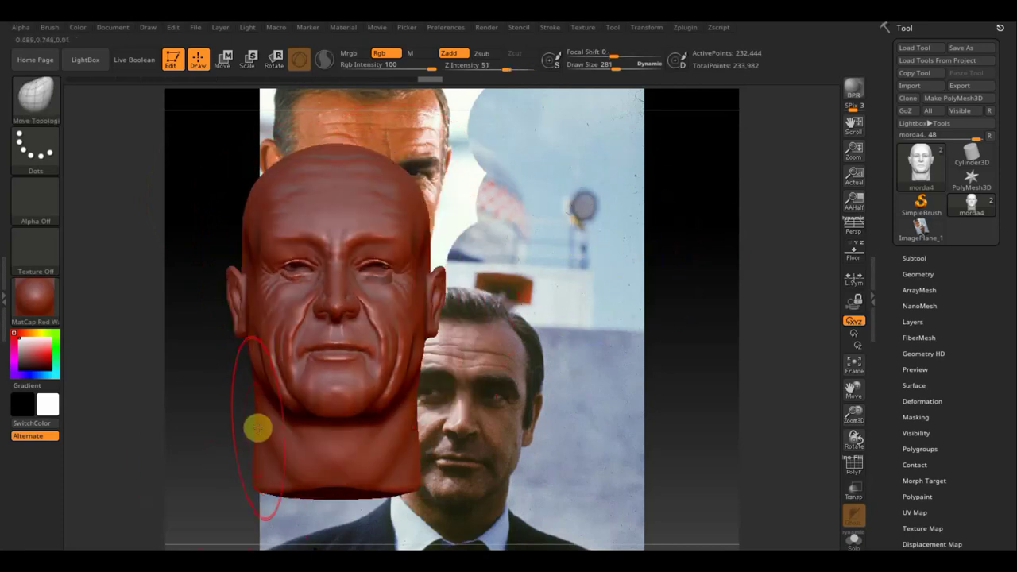
Push out and narrow the neck and jaw sides, then reduce brush size.
{"action": "left_click_drag", "start_coordinate": [257, 432], "coordinate": [267, 433]}
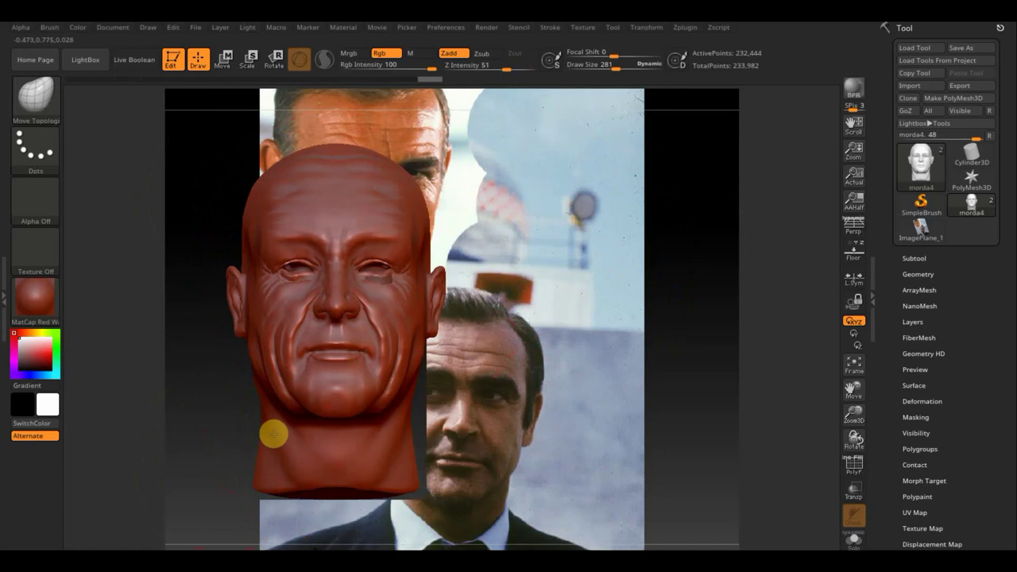
{"action": "left_click_drag", "start_coordinate": [261, 480], "coordinate": [280, 484]}
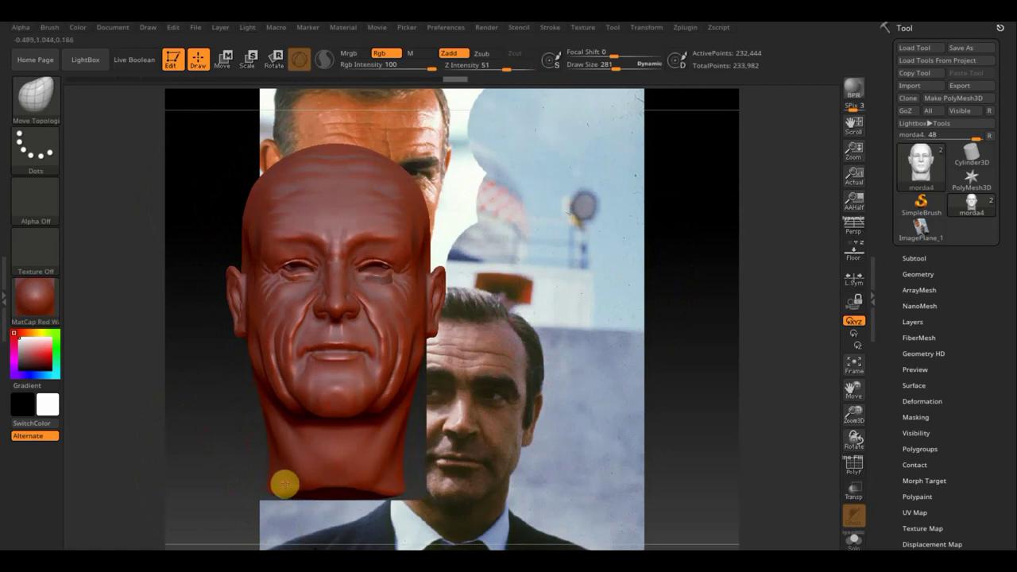
{"action": "left_click_drag", "start_coordinate": [259, 399], "coordinate": [261, 400]}
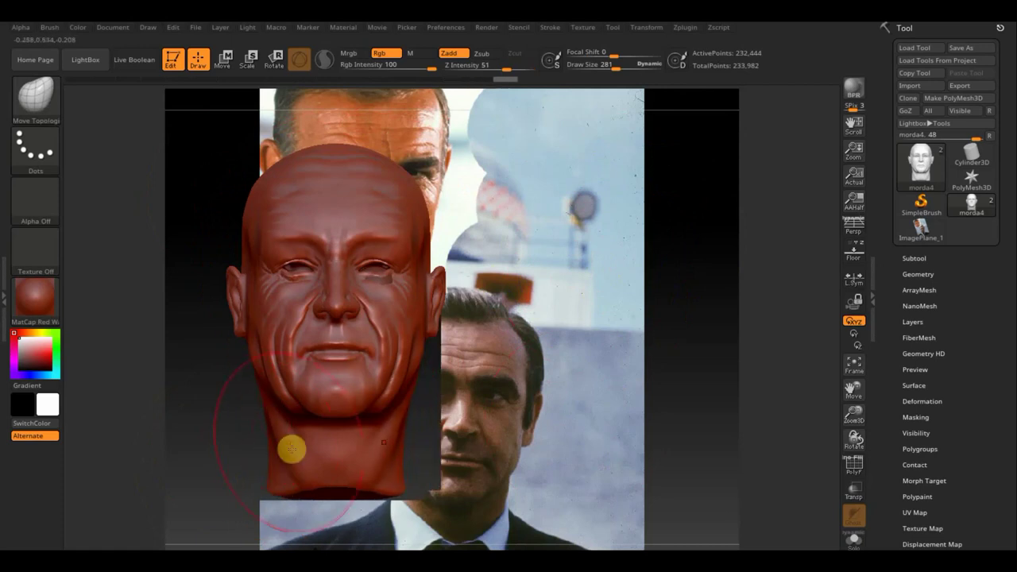
{"action": "mouse_move", "coordinate": [311, 458]}
{"action": "right_mouse_down"}
{"action": "mouse_move", "coordinate": [481, 453]}
{"action": "mouse_move", "coordinate": [435, 426]}
{"action": "right_mouse_up"}
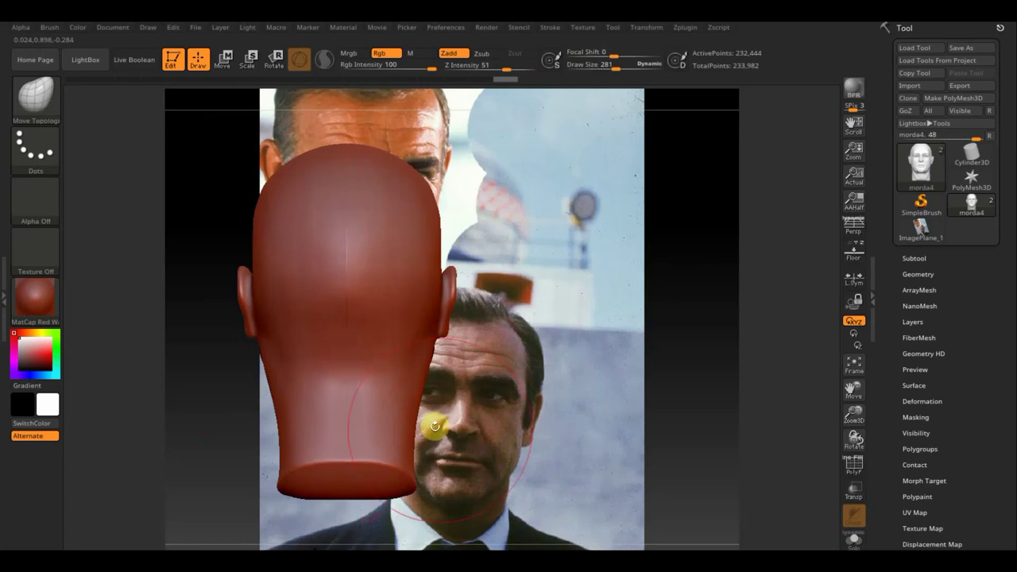
{"action": "left_click_drag", "start_coordinate": [613, 67], "coordinate": [608, 68]}
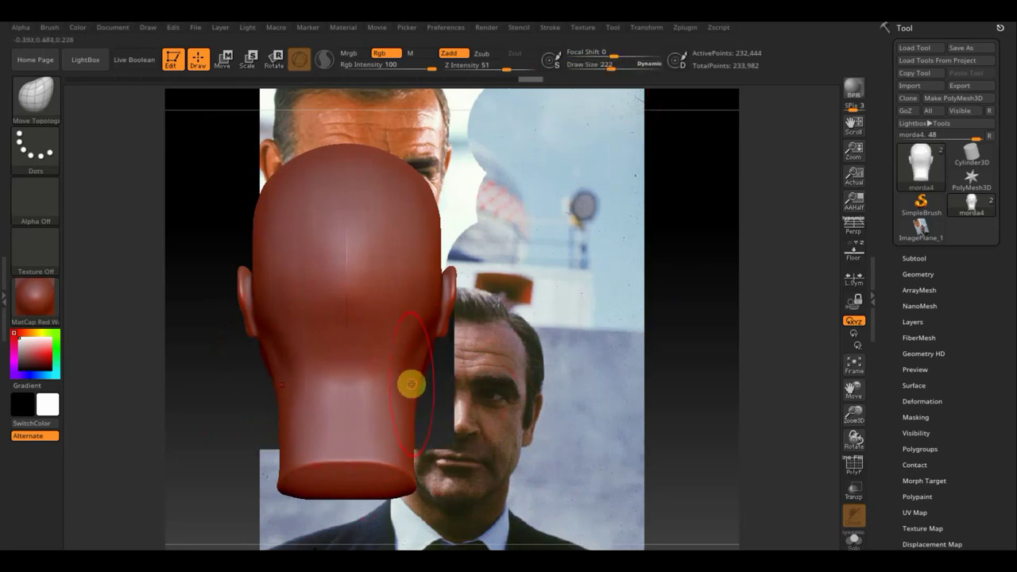
{"action": "left_click_drag", "start_coordinate": [404, 384], "coordinate": [644, 442]}
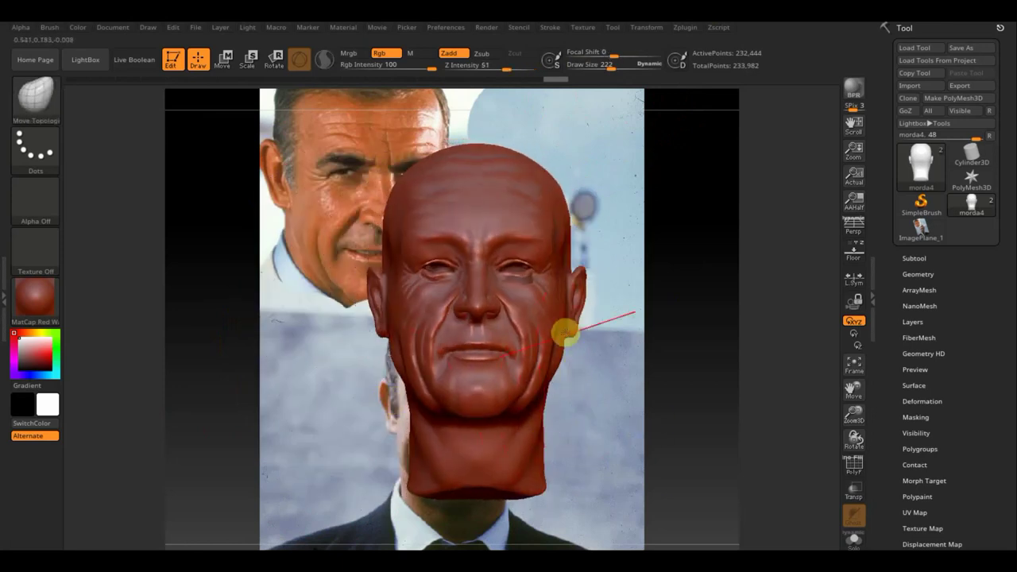
Smooth near the ear, move the head over the reference photo, and bring up the Transpose gizmo.
{"action": "left_click_drag", "start_coordinate": [388, 328], "coordinate": [392, 337]}
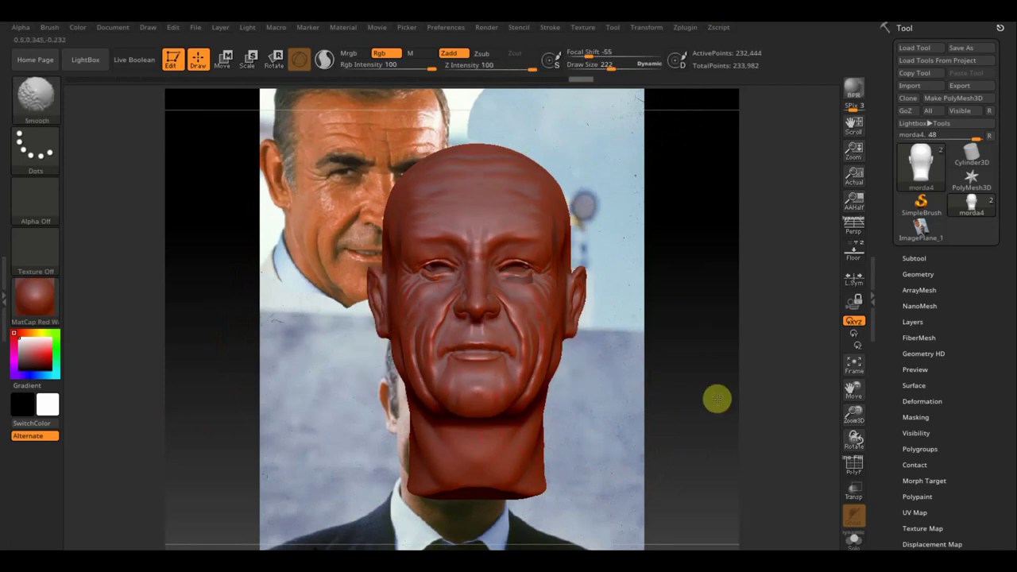
{"action": "key", "text": "space"}
{"action": "left_click_drag", "start_coordinate": [686, 324], "coordinate": [488, 352], "text": "alt"}
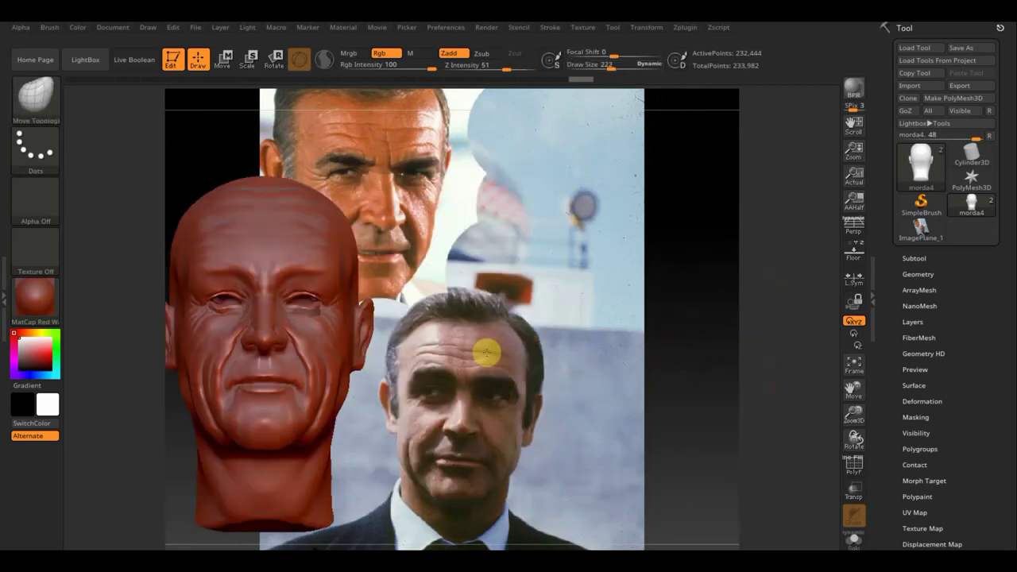
{"action": "left_click_drag", "start_coordinate": [545, 408], "coordinate": [659, 363], "text": "alt"}
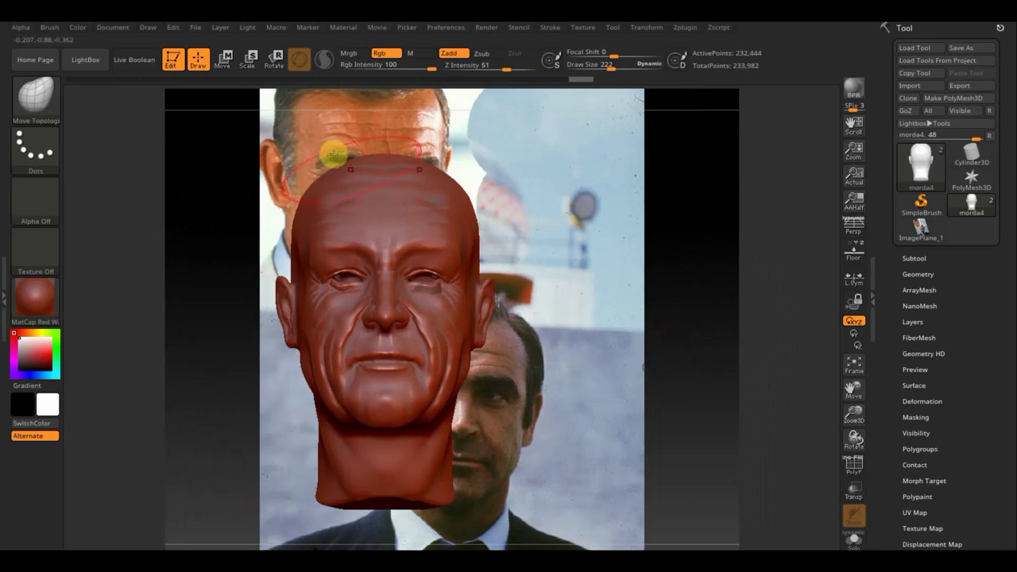
{"action": "left_click", "coordinate": [225, 60]}
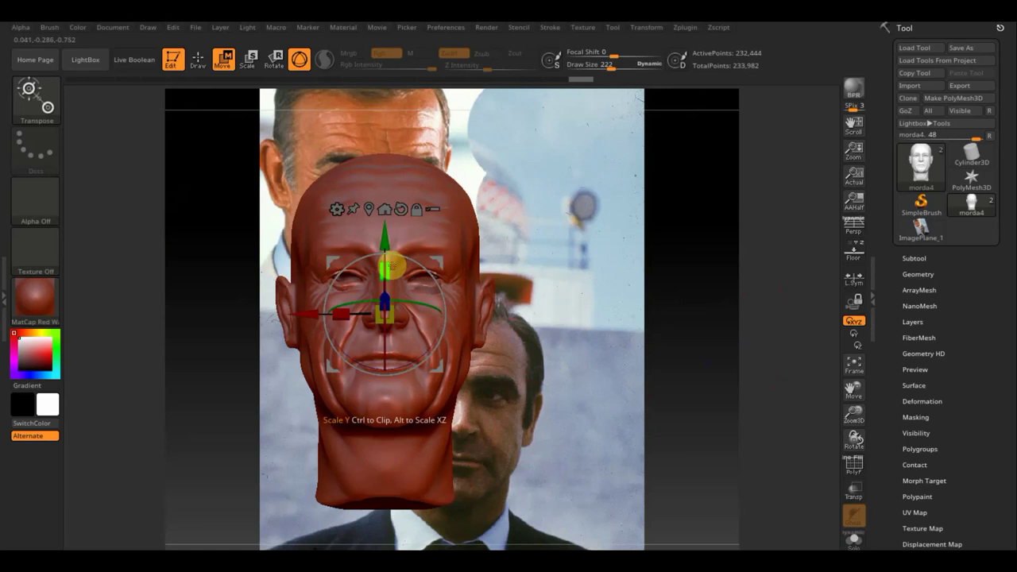
Stretch the head to 1.0392 on Transpose Scale Y, return to Draw, and check the profile.
{"action": "left_click_drag", "start_coordinate": [385, 270], "coordinate": [385, 266]}
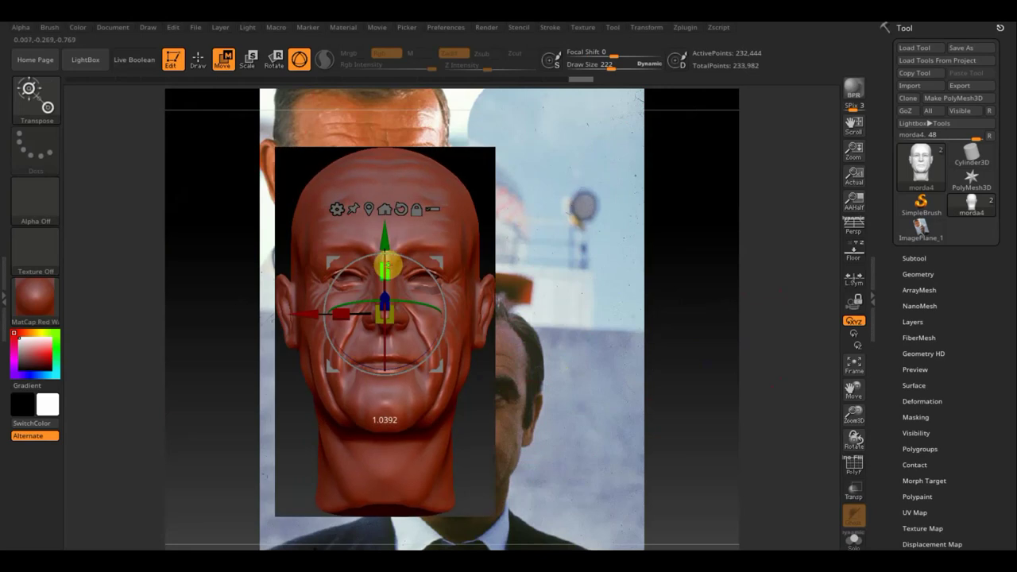
{"action": "left_click", "coordinate": [197, 59]}
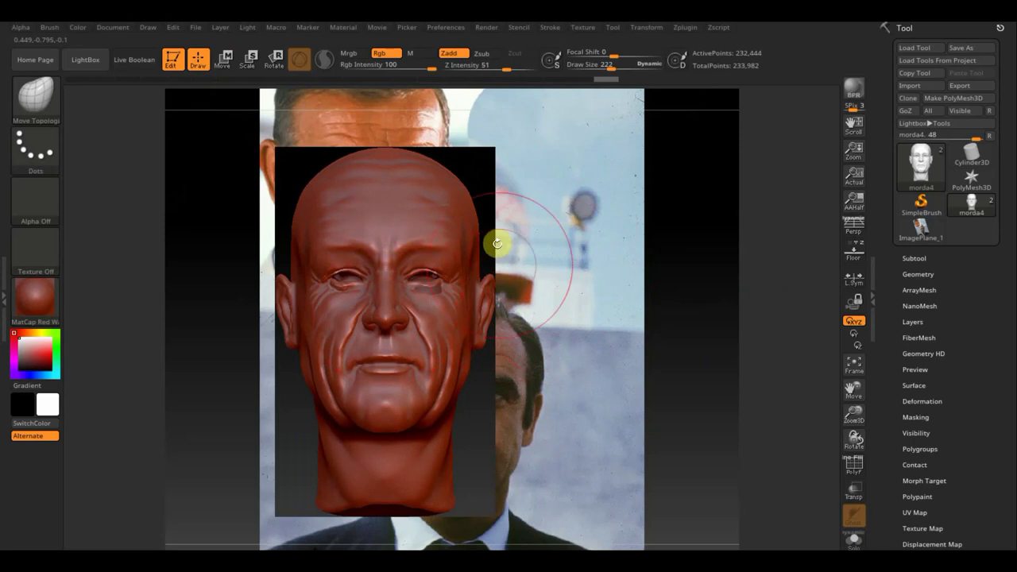
{"action": "mouse_move", "coordinate": [593, 286]}
{"action": "left_mouse_down"}
{"action": "mouse_move", "coordinate": [652, 289]}
{"action": "mouse_move", "coordinate": [635, 293]}
{"action": "left_mouse_up"}
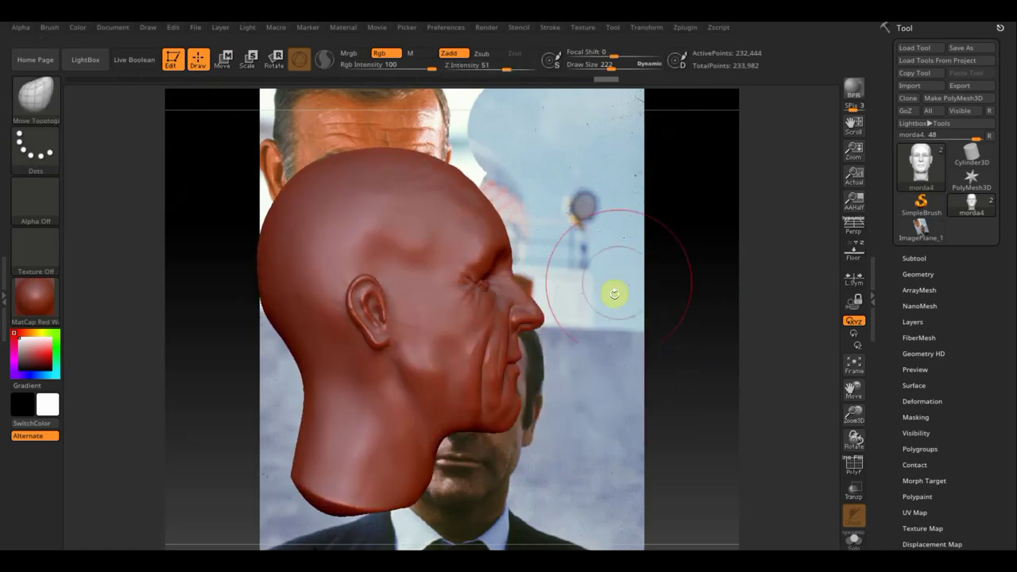
{"action": "mouse_move", "coordinate": [522, 296]}
{"action": "left_mouse_down"}
{"action": "mouse_move", "coordinate": [579, 323]}
{"action": "mouse_move", "coordinate": [584, 268]}
{"action": "mouse_move", "coordinate": [579, 318]}
{"action": "mouse_move", "coordinate": [591, 324]}
{"action": "mouse_move", "coordinate": [545, 334]}
{"action": "mouse_move", "coordinate": [543, 324]}
{"action": "mouse_move", "coordinate": [579, 334]}
{"action": "left_mouse_up"}
{"action": "key", "text": "space"}
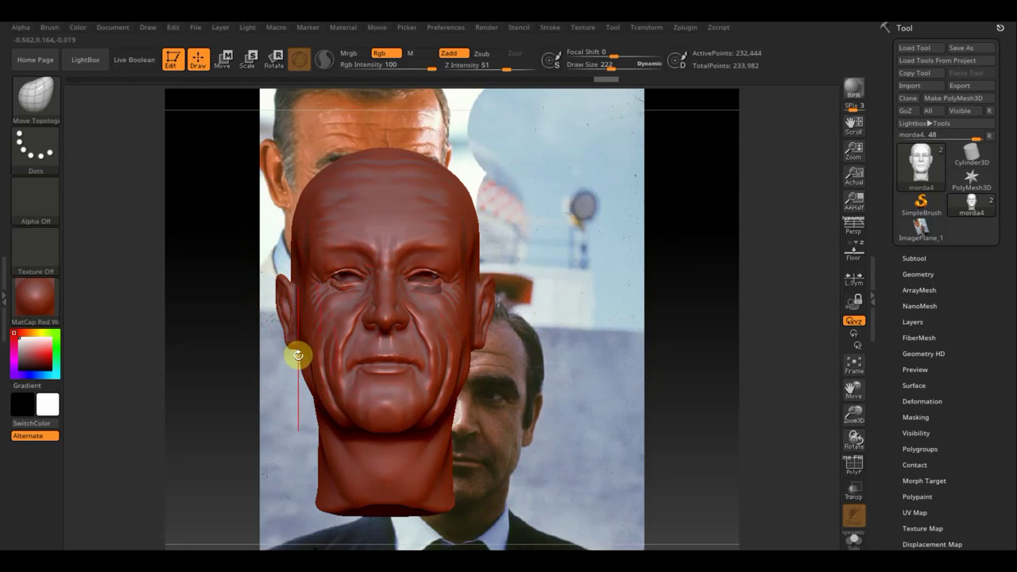
{"action": "left_click_drag", "start_coordinate": [292, 344], "coordinate": [291, 350]}
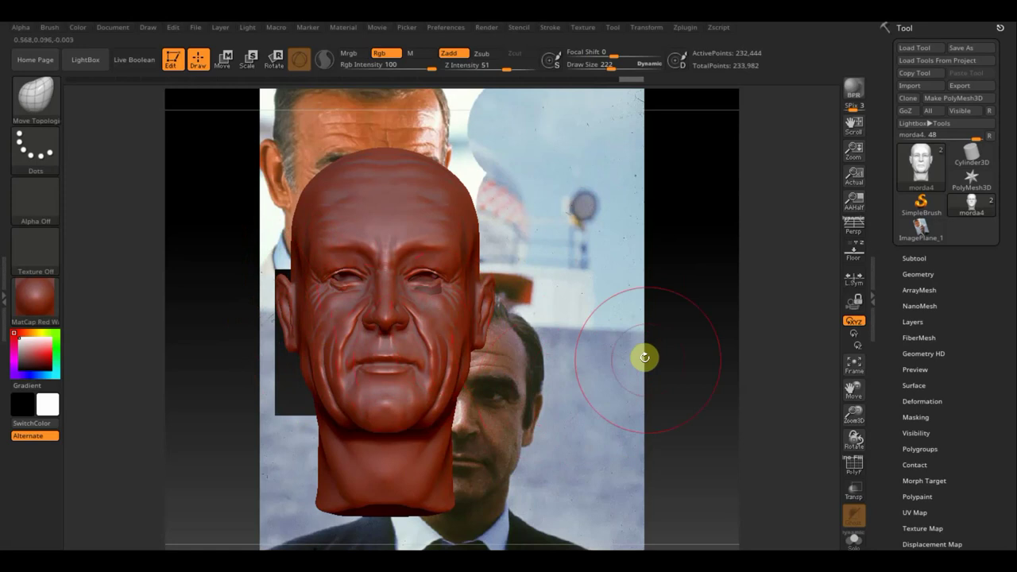
{"action": "key", "text": "shift"}
Smooth the wrinkles on the left cheek, checking profile and front views.
{"action": "left_click_drag", "start_coordinate": [688, 368], "coordinate": [651, 370], "text": "shift"}
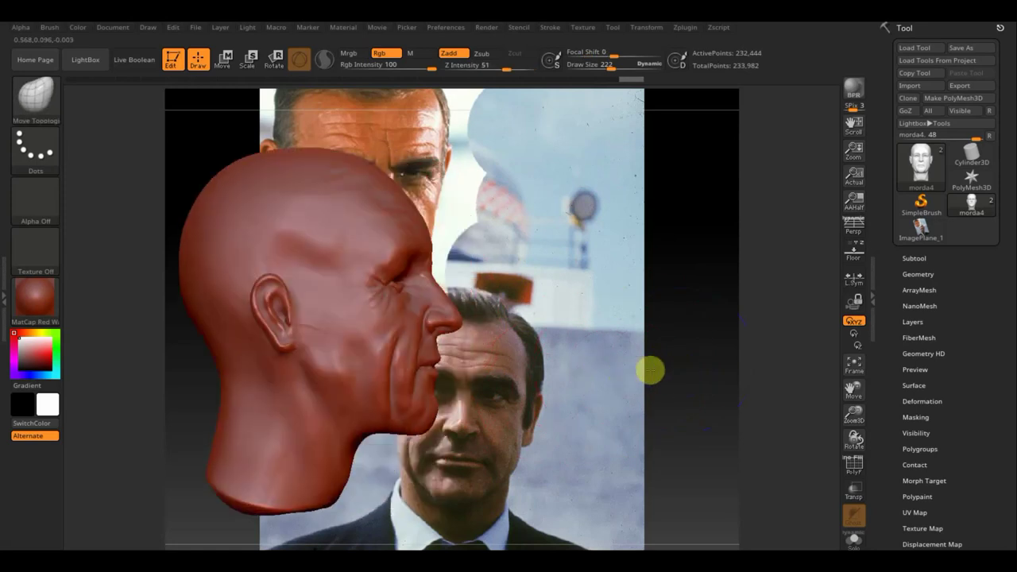
{"action": "key", "text": "space"}
{"action": "left_click_drag", "start_coordinate": [568, 401], "coordinate": [574, 327], "text": "shift"}
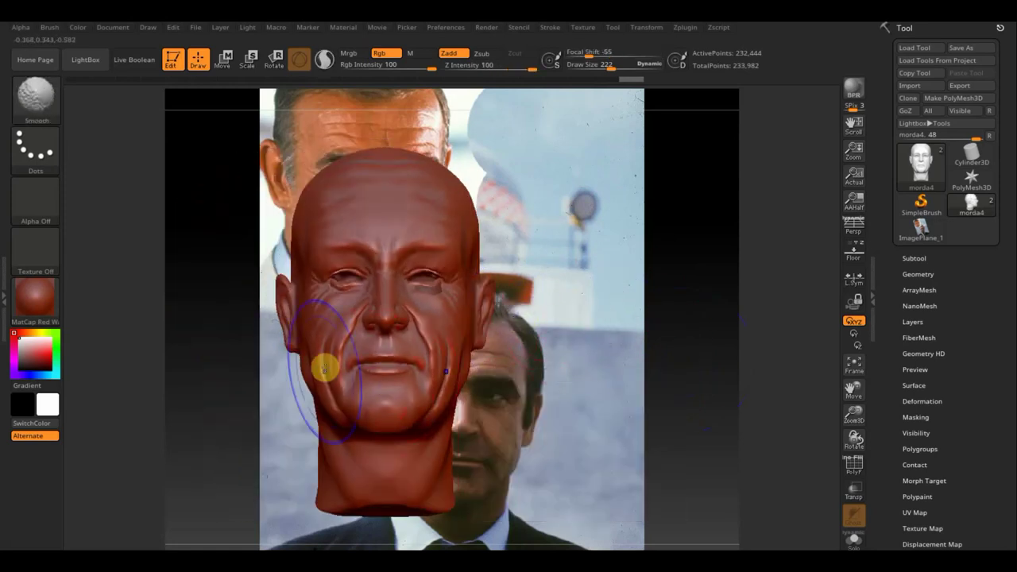
{"action": "left_click_drag", "start_coordinate": [325, 363], "coordinate": [323, 366], "text": "shift"}
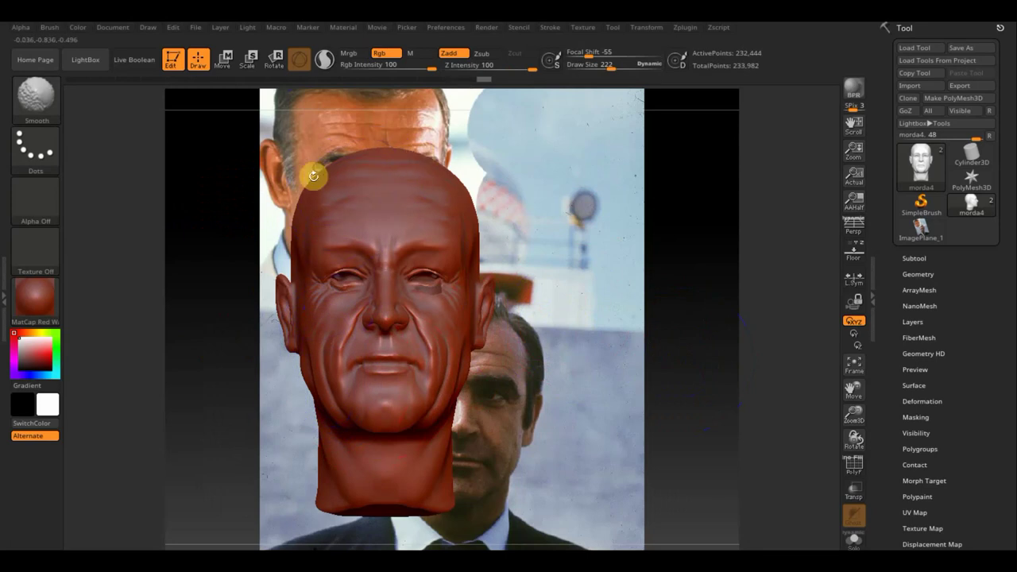
Zoom in on the face, lower Draw Size to 65, and smooth beneath the eye.
{"action": "left_click_drag", "start_coordinate": [311, 170], "coordinate": [379, 150], "text": "shift"}
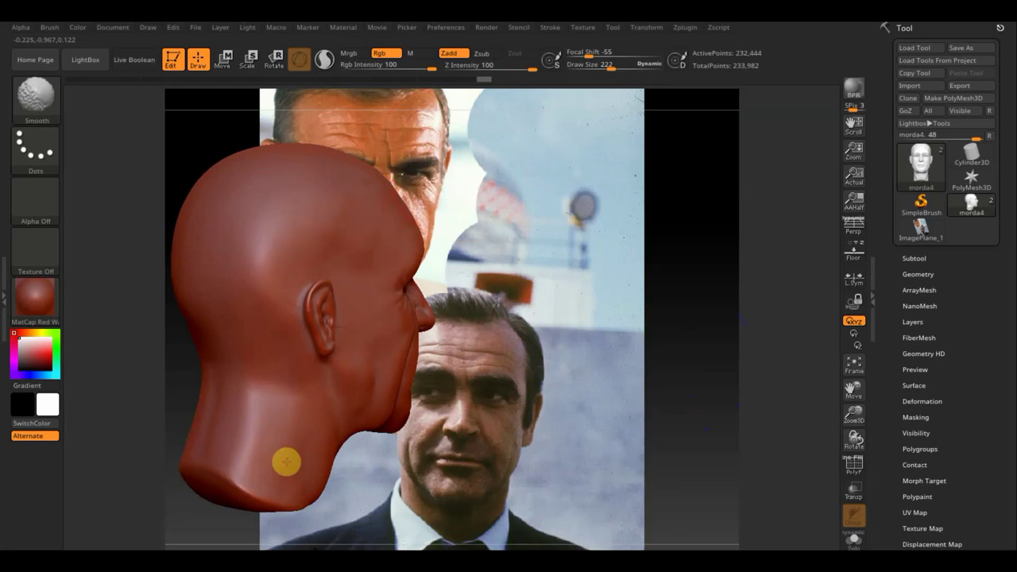
{"action": "left_click_drag", "start_coordinate": [211, 449], "coordinate": [357, 411], "text": "shift"}
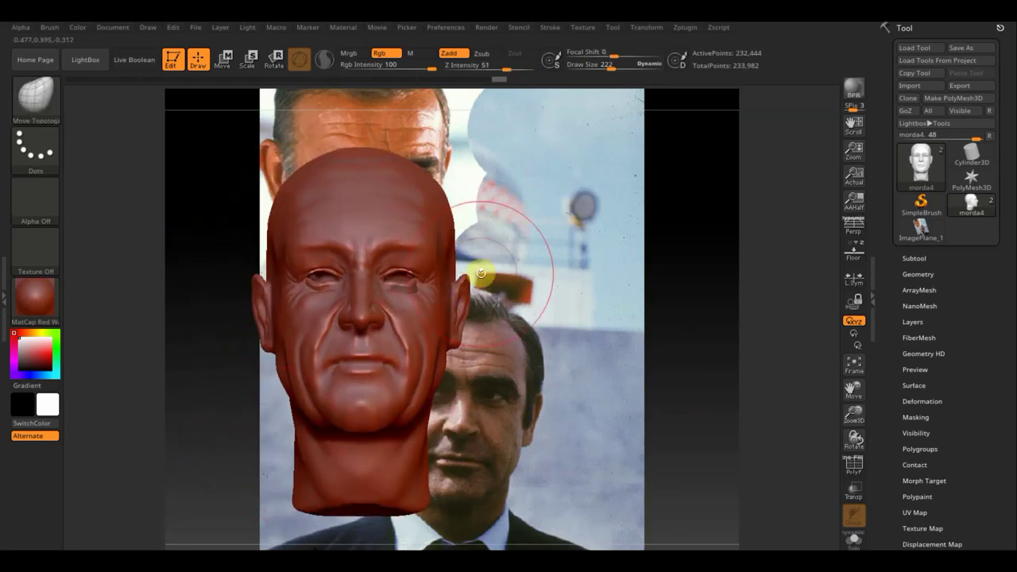
{"action": "left_click_drag", "start_coordinate": [517, 288], "coordinate": [557, 304], "text": "alt"}
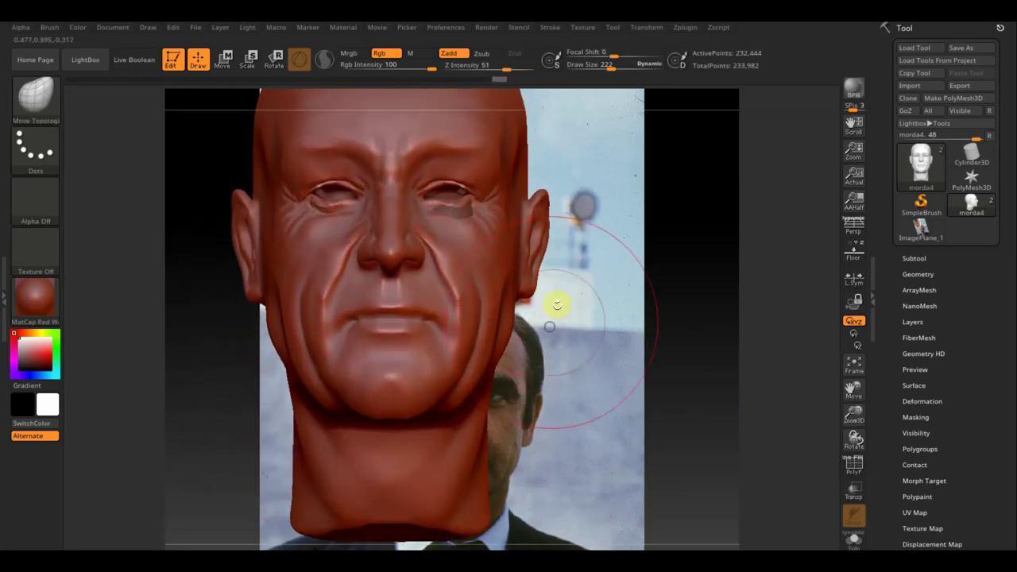
{"action": "left_click_drag", "start_coordinate": [606, 67], "coordinate": [595, 70]}
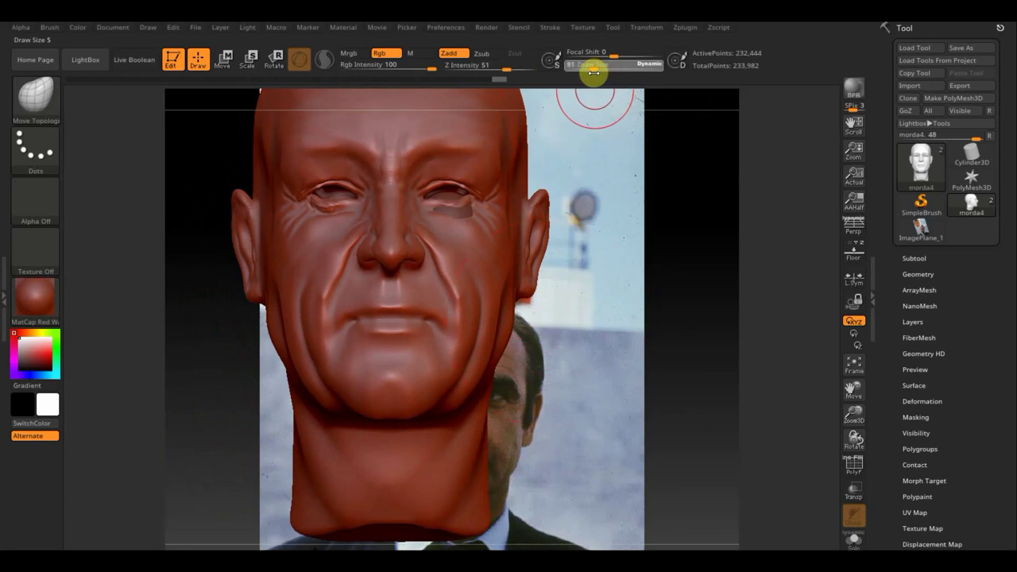
{"action": "left_click_drag", "start_coordinate": [595, 132], "coordinate": [560, 214]}
{"action": "key", "text": "shift"}
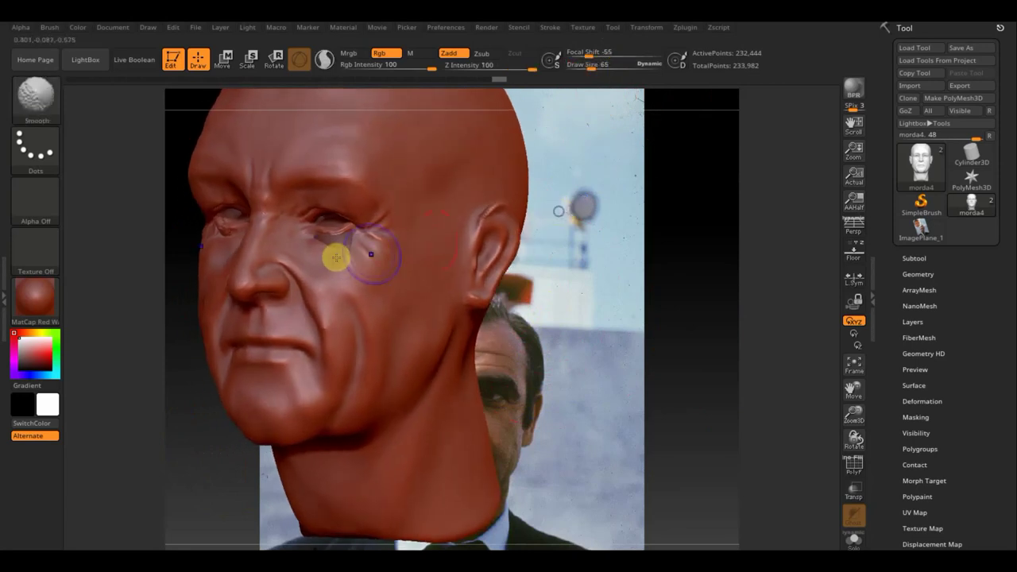
{"action": "left_click_drag", "start_coordinate": [336, 262], "coordinate": [340, 262], "text": "shift"}
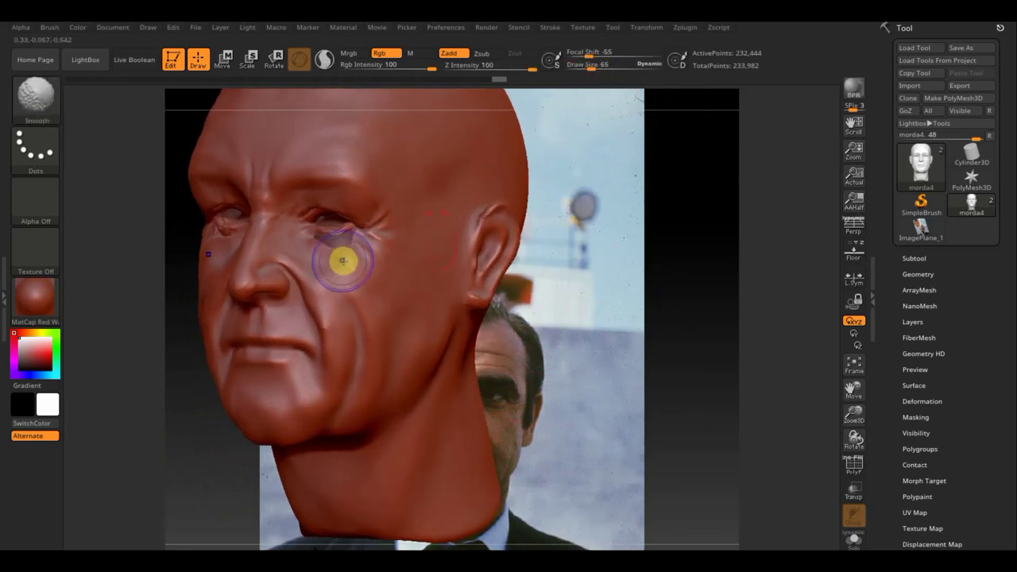
{"action": "left_click", "coordinate": [914, 258]}
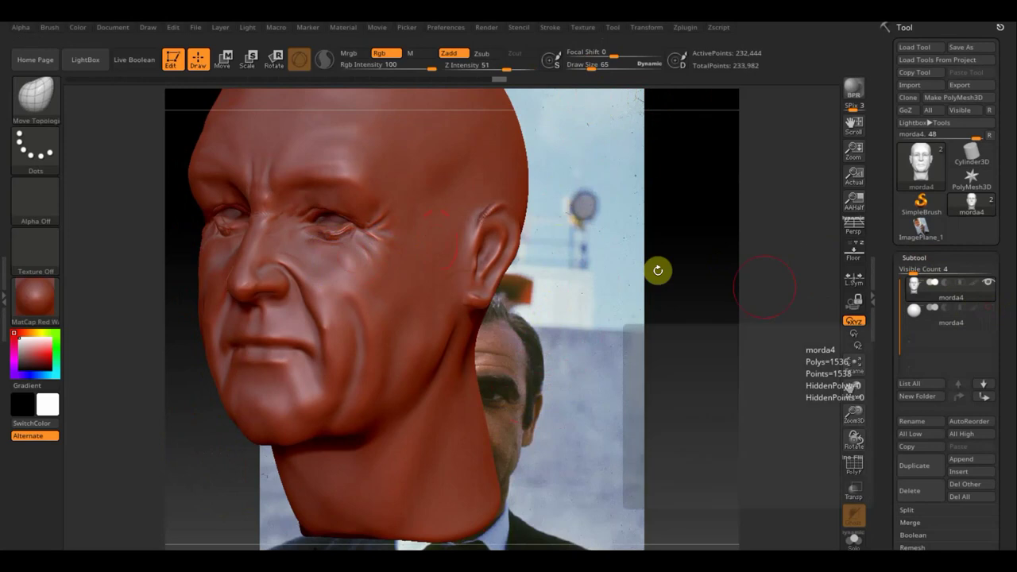
{"action": "left_click_drag", "start_coordinate": [659, 267], "coordinate": [445, 262]}
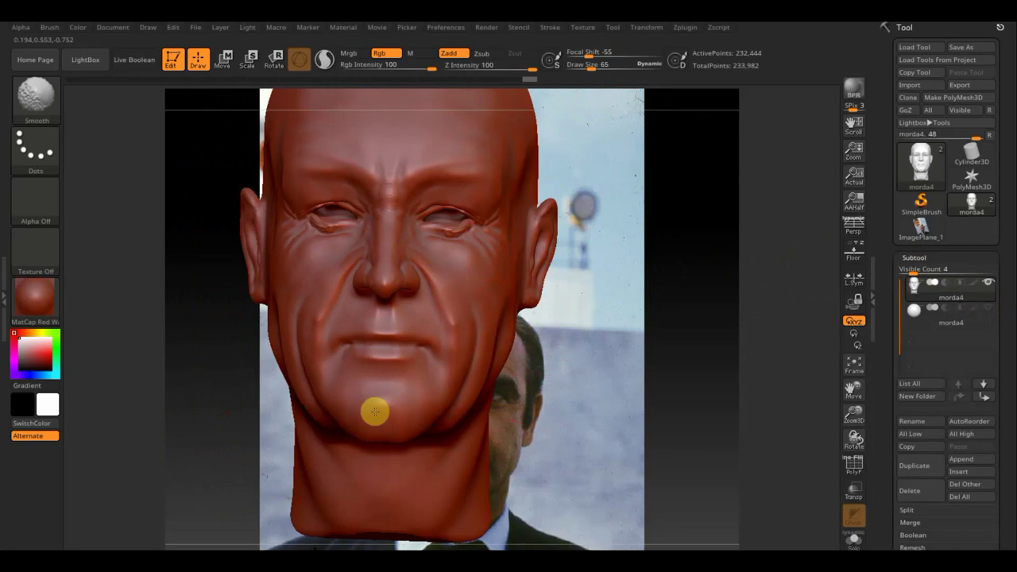
{"action": "right_click_drag", "start_coordinate": [425, 404], "coordinate": [494, 408]}
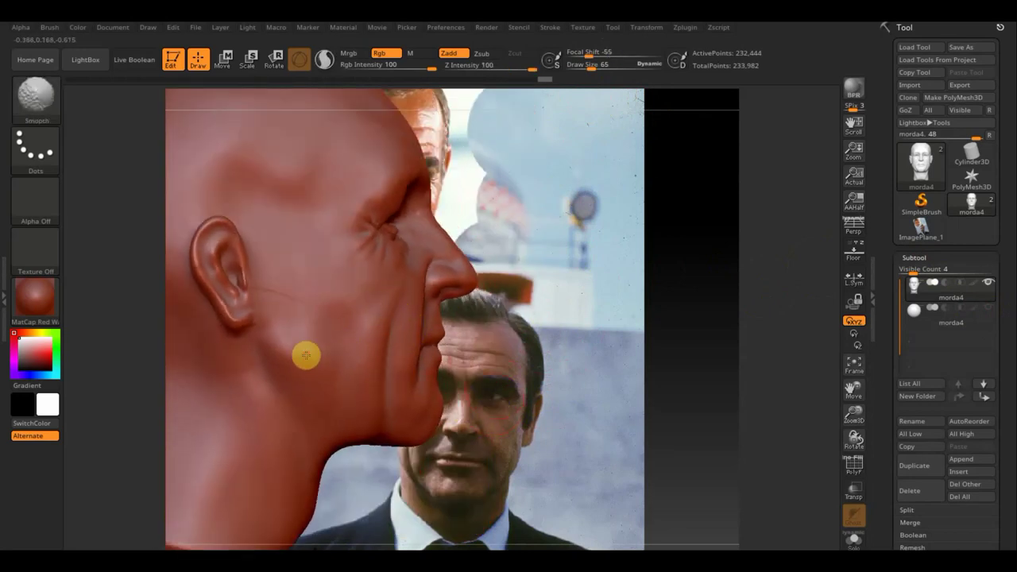
{"action": "mouse_move", "coordinate": [453, 363]}
{"action": "right_mouse_down", "text": "shift"}
{"action": "mouse_move", "coordinate": [407, 289]}
{"action": "mouse_move", "coordinate": [295, 238]}
{"action": "right_mouse_up", "text": "shift"}
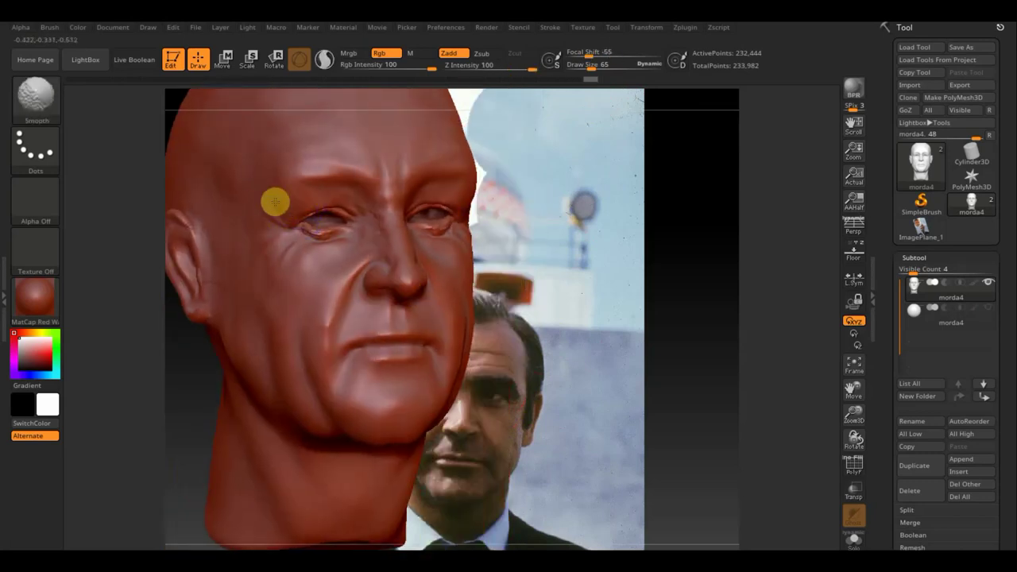
{"action": "right_click_drag", "start_coordinate": [591, 262], "coordinate": [546, 294], "text": "shift"}
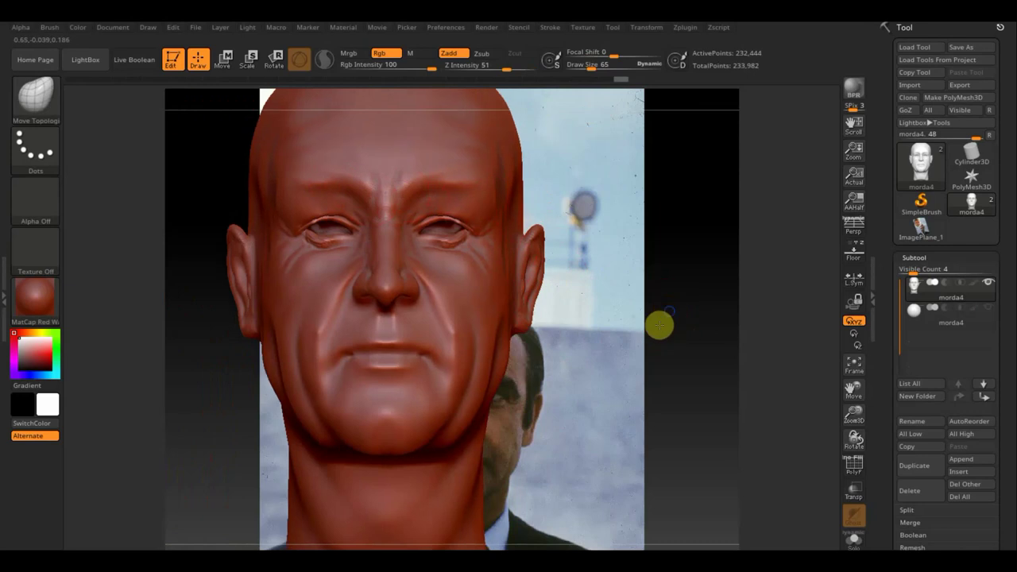
{"action": "right_click_drag", "start_coordinate": [658, 325], "coordinate": [538, 310], "text": "alt"}
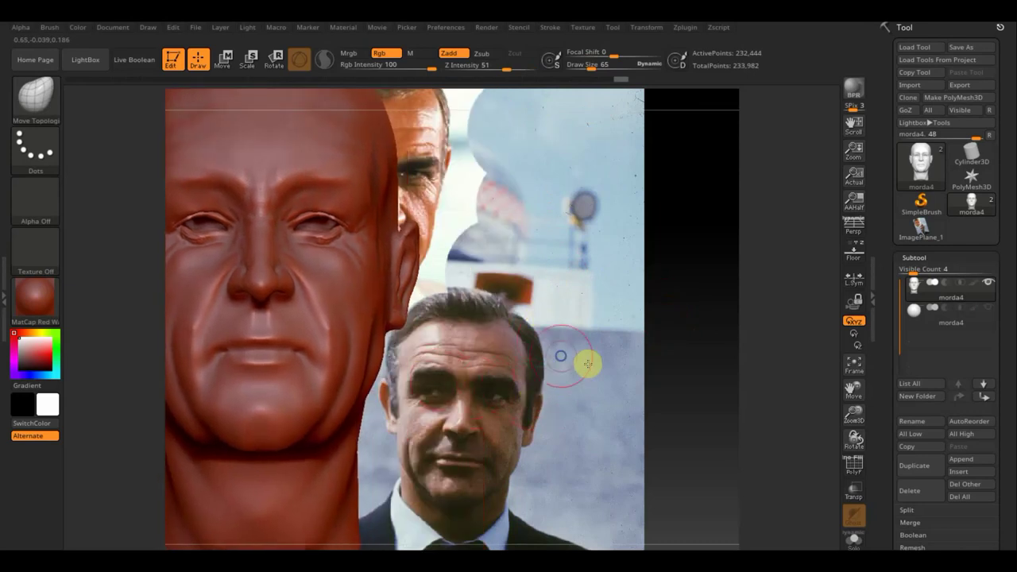
{"action": "right_click_drag", "start_coordinate": [586, 363], "coordinate": [555, 414], "text": "alt"}
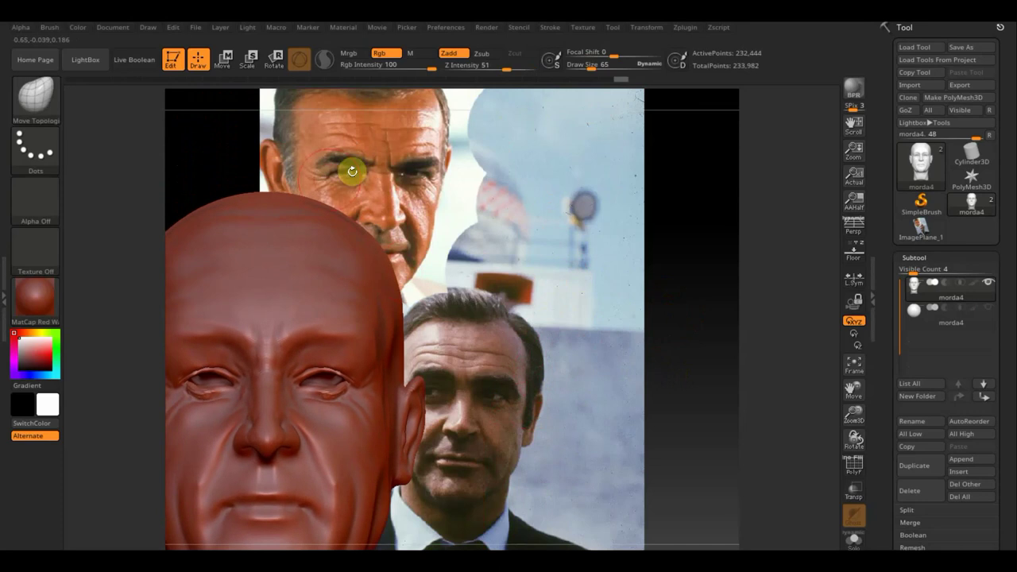
{"action": "right_click_drag", "start_coordinate": [445, 246], "coordinate": [535, 177], "text": "alt"}
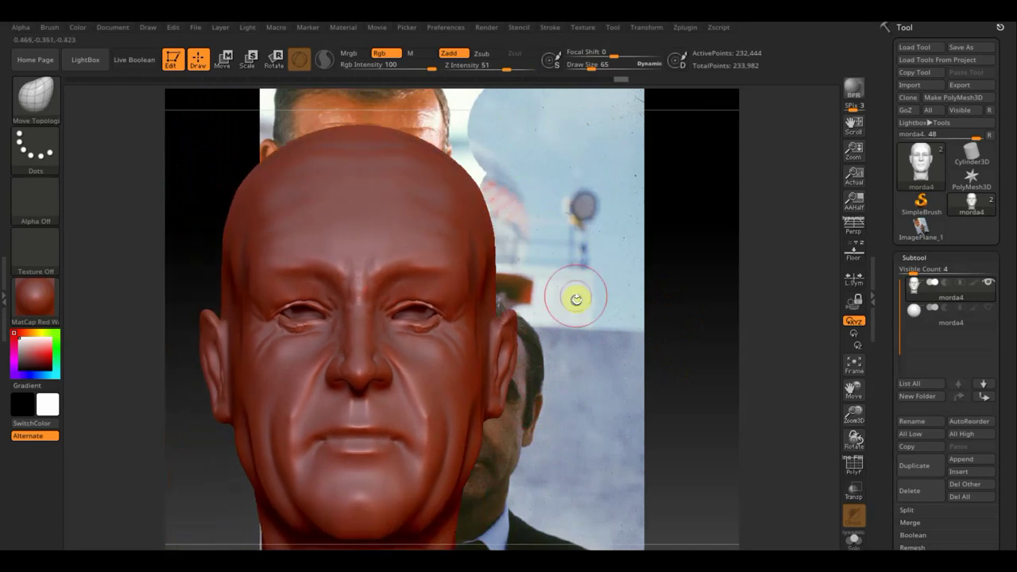
{"action": "right_click_drag", "start_coordinate": [576, 298], "coordinate": [546, 238], "text": "ctrl"}
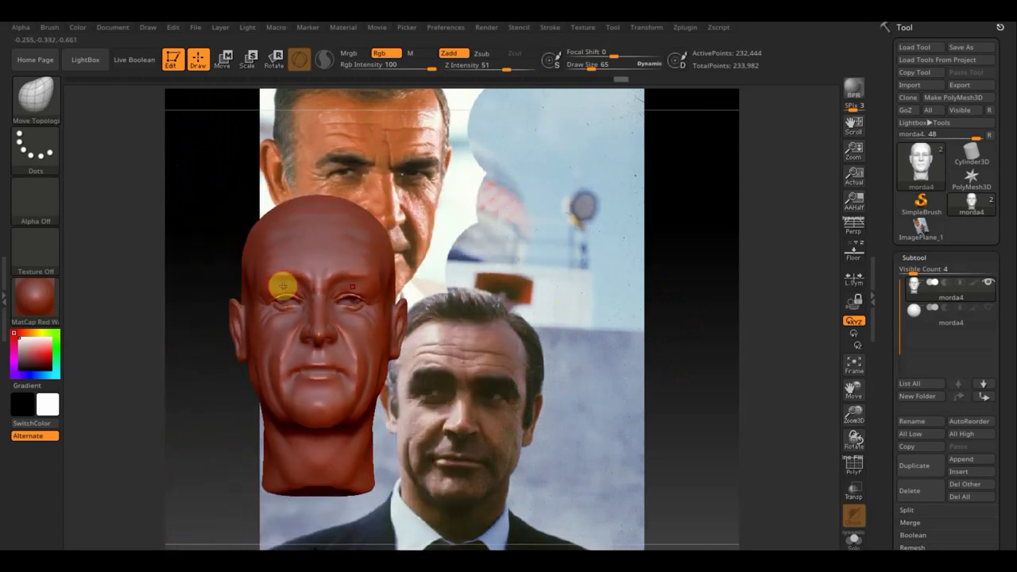
Resize the Move Topological brush to 163, then 135, and reshape the profile above the nose.
{"action": "left_click", "coordinate": [592, 65]}
{"action": "mouse_move", "coordinate": [592, 65]}
{"action": "left_mouse_down"}
{"action": "mouse_move", "coordinate": [605, 67]}
{"action": "mouse_move", "coordinate": [588, 89]}
{"action": "mouse_move", "coordinate": [607, 71]}
{"action": "left_mouse_up"}
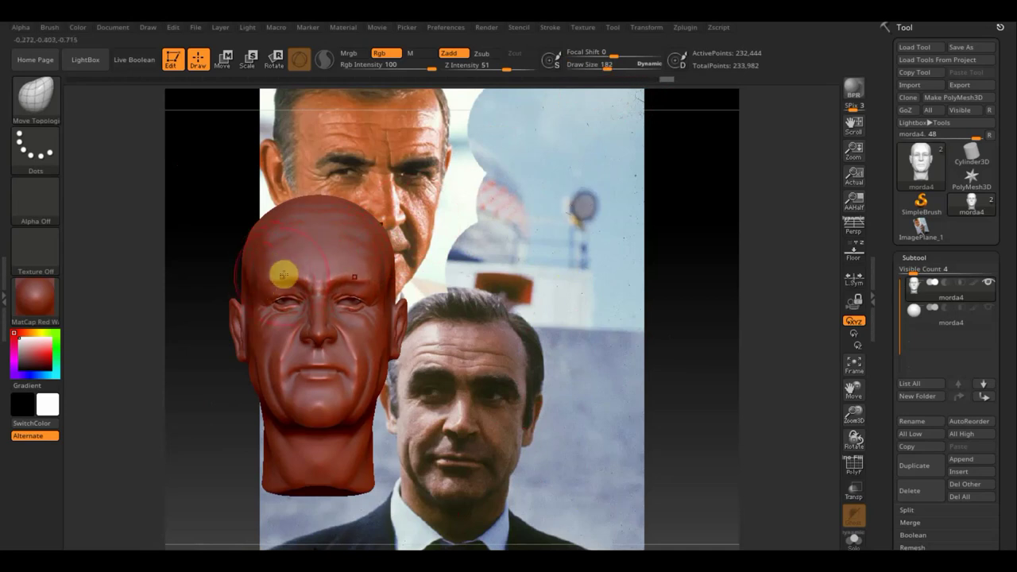
{"action": "mouse_move", "coordinate": [419, 272]}
{"action": "left_mouse_down", "text": "shift"}
{"action": "mouse_move", "coordinate": [410, 275]}
{"action": "mouse_move", "coordinate": [612, 294]}
{"action": "mouse_move", "coordinate": [531, 332]}
{"action": "mouse_move", "coordinate": [563, 363]}
{"action": "mouse_move", "coordinate": [567, 329]}
{"action": "left_mouse_up", "text": "shift"}
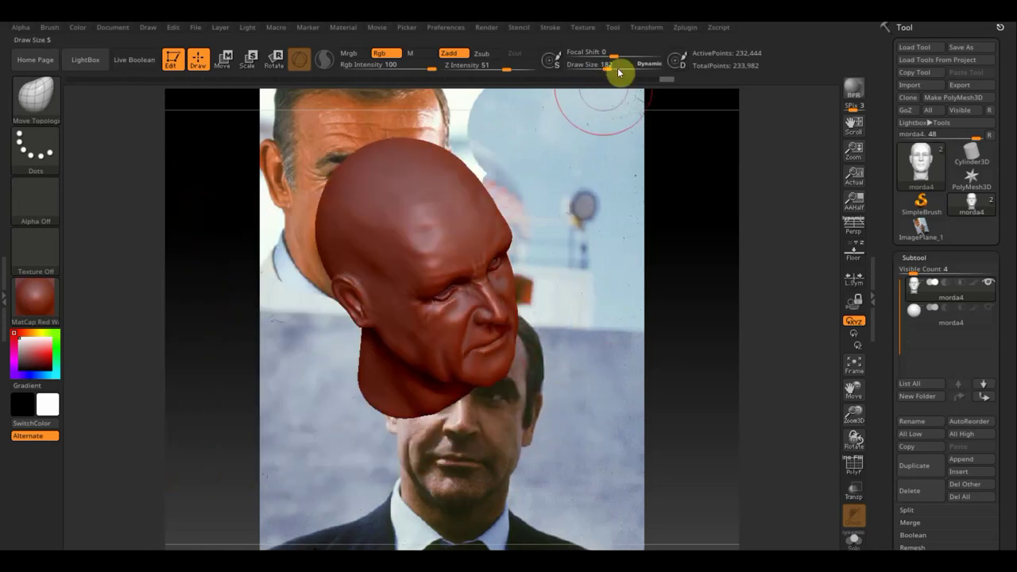
{"action": "left_click_drag", "start_coordinate": [617, 69], "coordinate": [602, 70]}
{"action": "mouse_move", "coordinate": [568, 227]}
{"action": "left_mouse_down", "text": "alt"}
{"action": "mouse_move", "coordinate": [575, 223]}
{"action": "mouse_move", "coordinate": [579, 320]}
{"action": "mouse_move", "coordinate": [642, 263]}
{"action": "mouse_move", "coordinate": [607, 275]}
{"action": "mouse_move", "coordinate": [607, 286]}
{"action": "left_mouse_up", "text": "alt"}
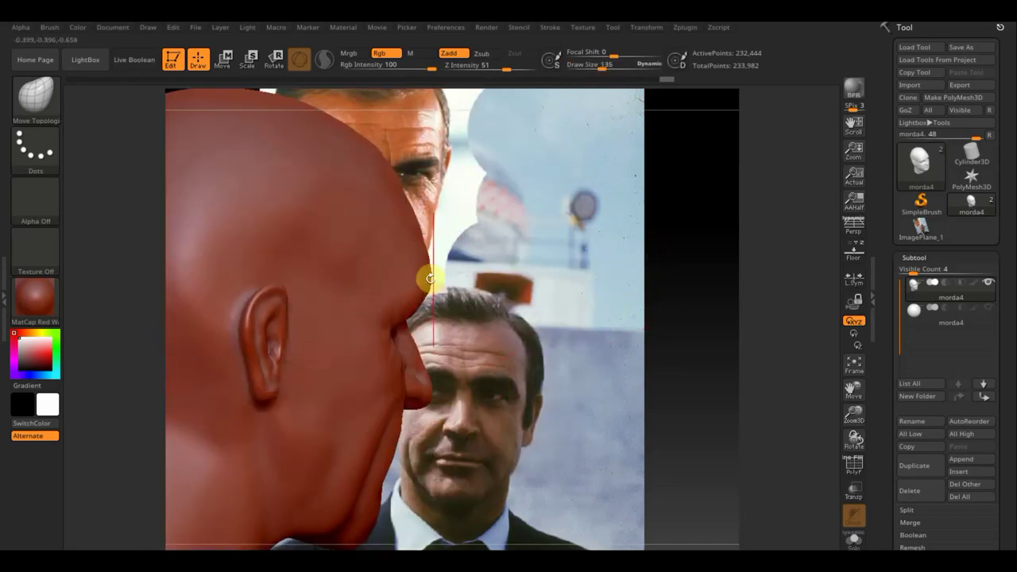
{"action": "left_click_drag", "start_coordinate": [428, 280], "coordinate": [425, 282]}
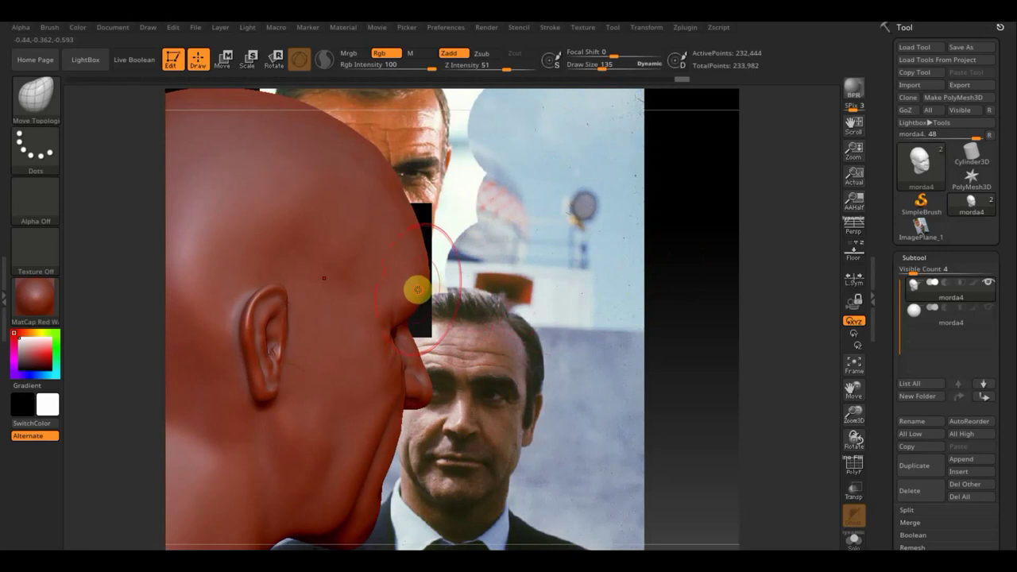
{"action": "mouse_move", "coordinate": [516, 289]}
{"action": "left_mouse_down", "text": "shift"}
{"action": "mouse_move", "coordinate": [436, 291]}
{"action": "mouse_move", "coordinate": [683, 294]}
{"action": "left_mouse_up", "text": "shift"}
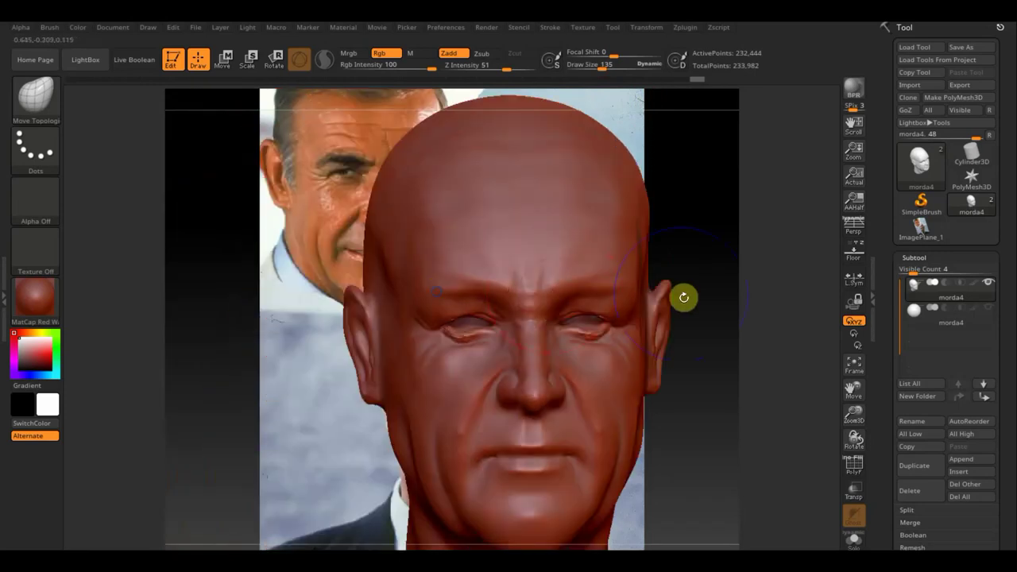
{"action": "key", "text": "space"}
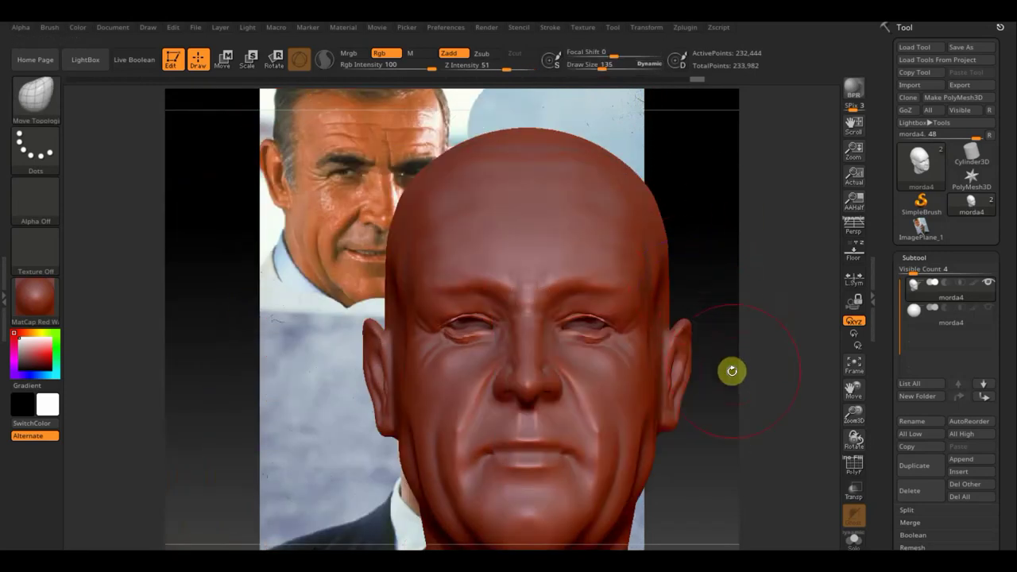
{"action": "mouse_move", "coordinate": [731, 370]}
{"action": "left_mouse_down", "text": "alt"}
{"action": "mouse_move", "coordinate": [681, 300]}
{"action": "mouse_move", "coordinate": [566, 280]}
{"action": "mouse_move", "coordinate": [541, 286]}
{"action": "mouse_move", "coordinate": [551, 354]}
{"action": "mouse_move", "coordinate": [466, 341]}
{"action": "mouse_move", "coordinate": [488, 345]}
{"action": "left_mouse_up", "text": "alt"}
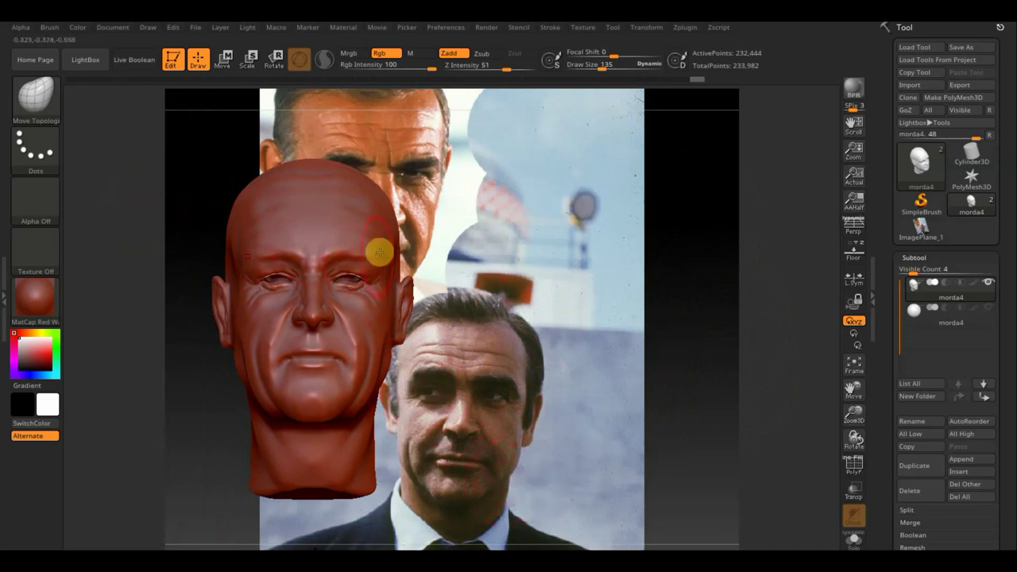
At Draw Size 215, push the cheeks and chin, smooth, then shrink the brush to about 51.
{"action": "left_click_drag", "start_coordinate": [601, 67], "coordinate": [610, 69]}
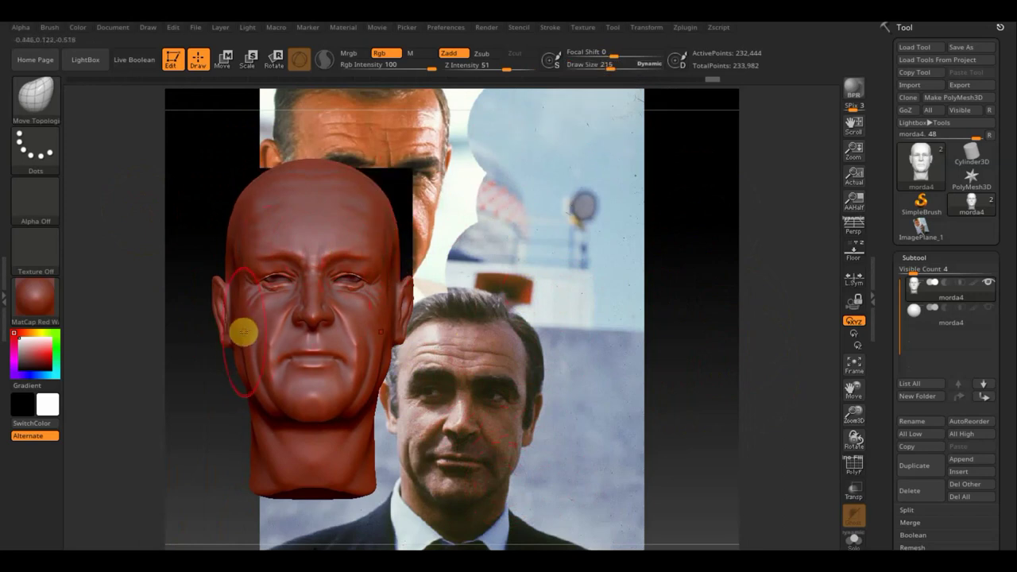
{"action": "left_click_drag", "start_coordinate": [247, 306], "coordinate": [246, 319]}
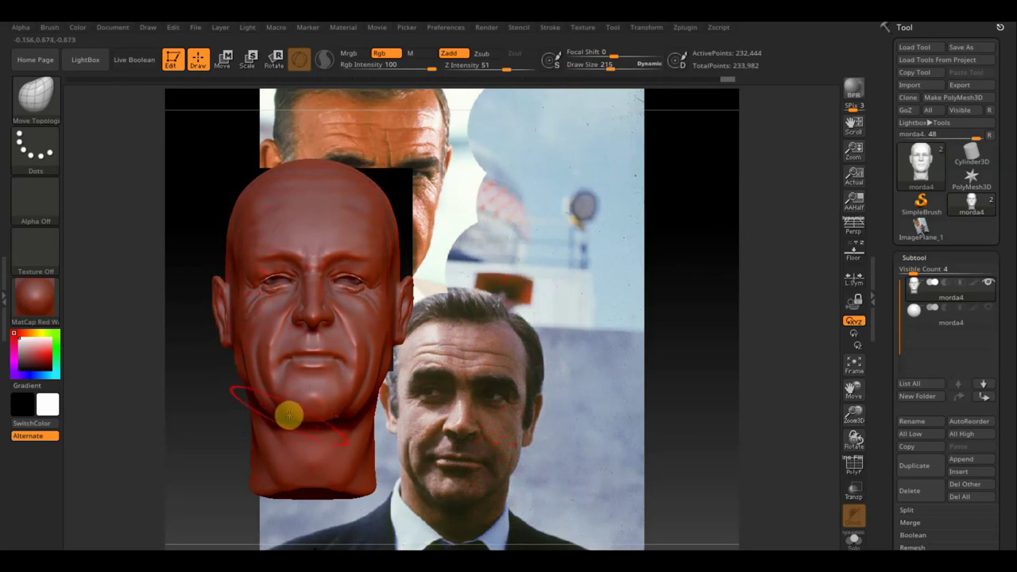
{"action": "mouse_move", "coordinate": [288, 415]}
{"action": "left_mouse_down"}
{"action": "mouse_move", "coordinate": [288, 424]}
{"action": "mouse_move", "coordinate": [270, 401]}
{"action": "left_mouse_up"}
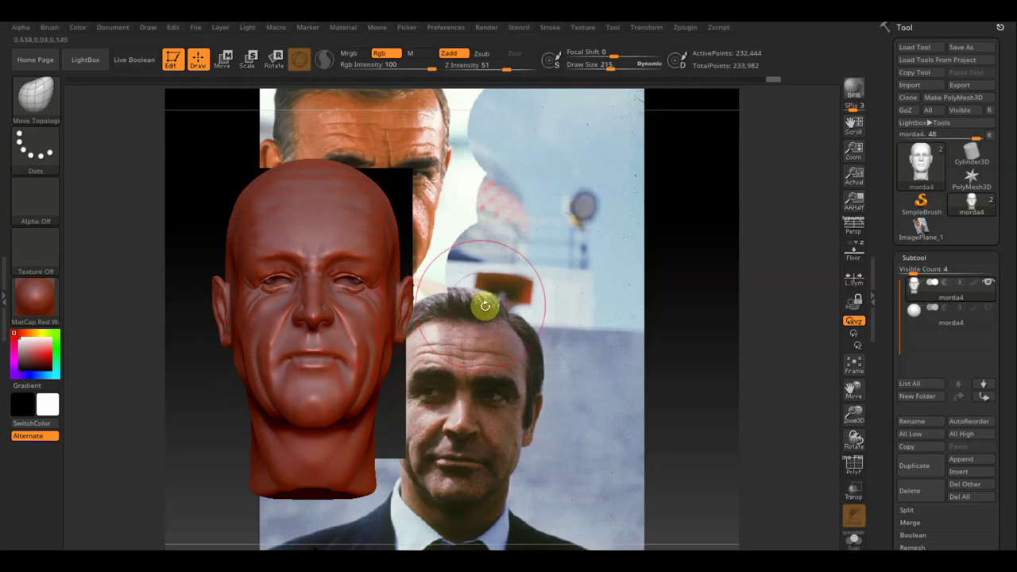
{"action": "key", "text": "shift"}
{"action": "mouse_move", "coordinate": [456, 307]}
{"action": "left_mouse_down", "text": "alt"}
{"action": "mouse_move", "coordinate": [541, 340]}
{"action": "mouse_move", "coordinate": [545, 357]}
{"action": "mouse_move", "coordinate": [581, 357]}
{"action": "left_mouse_up", "text": "alt"}
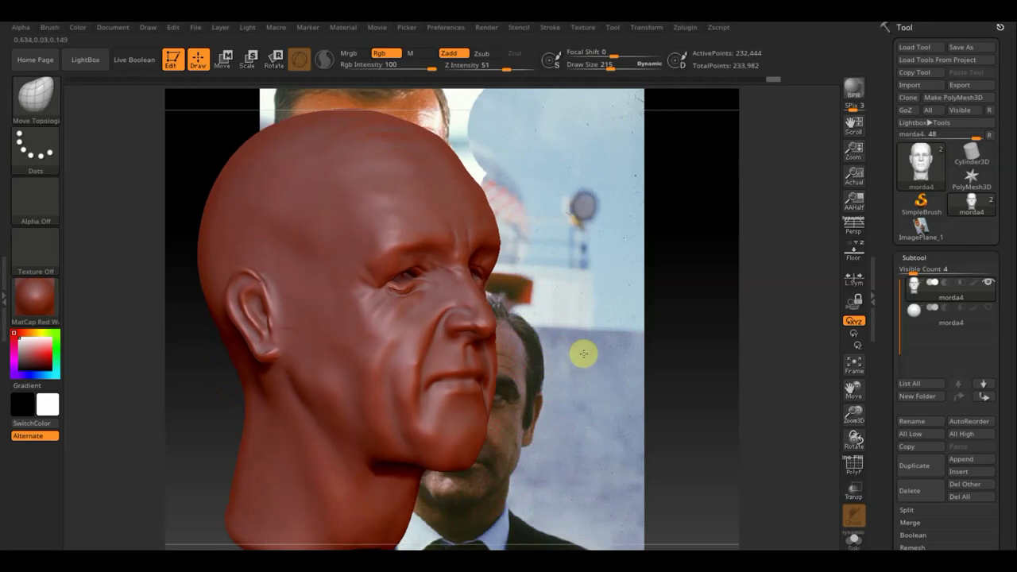
{"action": "left_click_drag", "start_coordinate": [613, 68], "coordinate": [588, 71]}
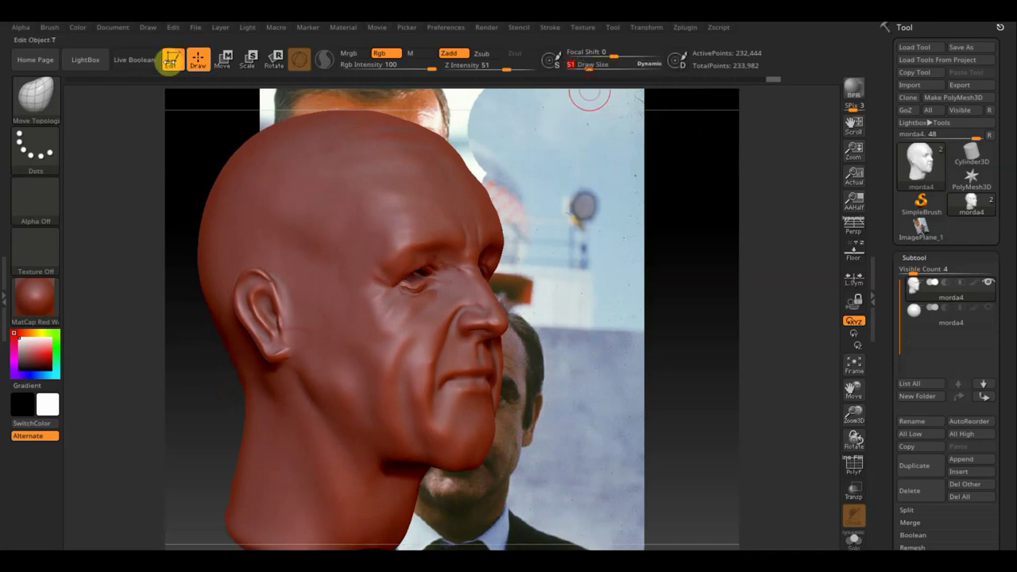
Switch to the ClayBuildup brush with strength 2 and Draw Size 39.
{"action": "left_click", "coordinate": [36, 95]}
{"action": "left_click", "coordinate": [169, 115]}
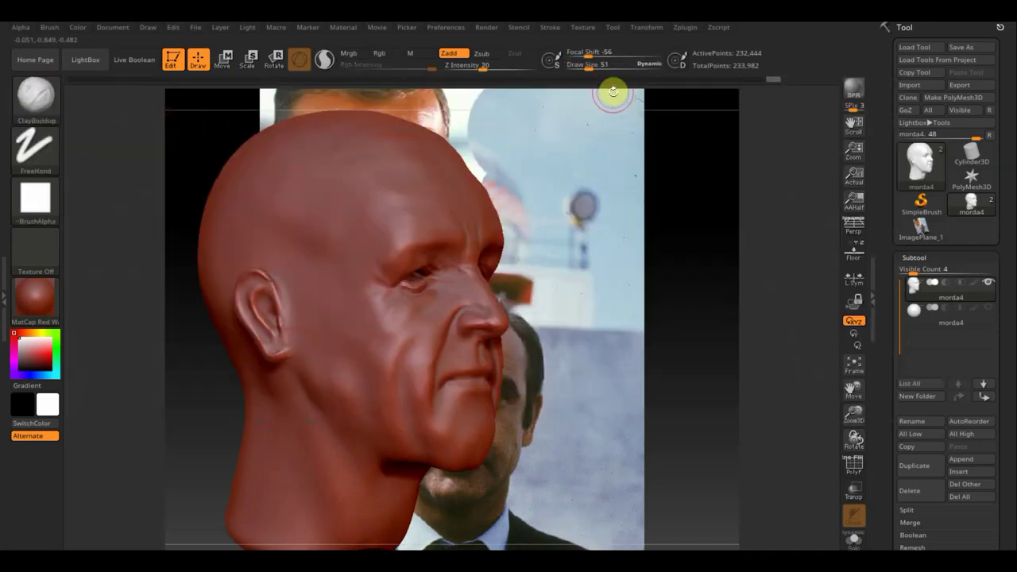
{"action": "left_click", "coordinate": [472, 70]}
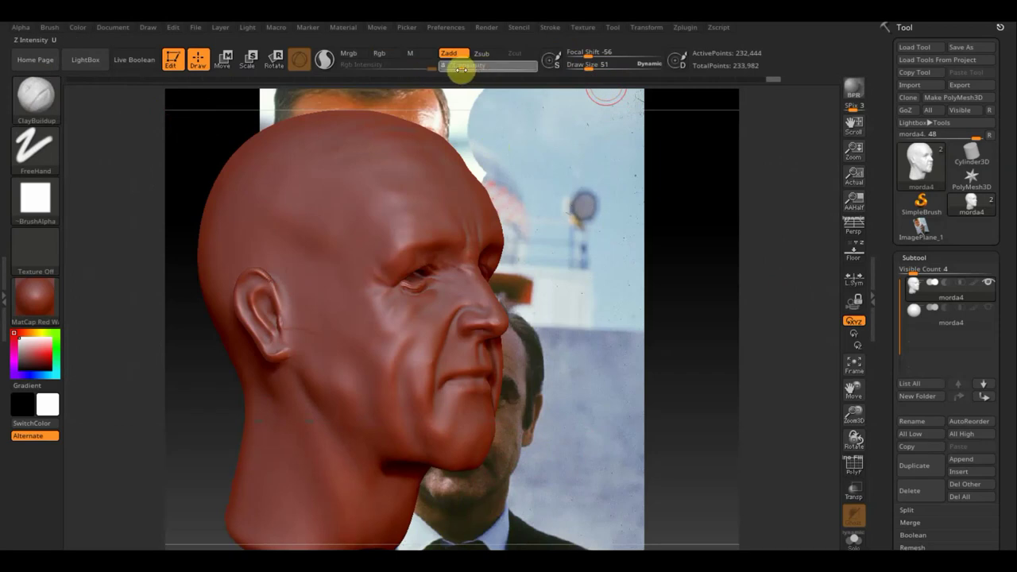
{"action": "type", "text": "2"}
{"action": "key", "text": "Return"}
{"action": "left_click", "coordinate": [587, 66]}
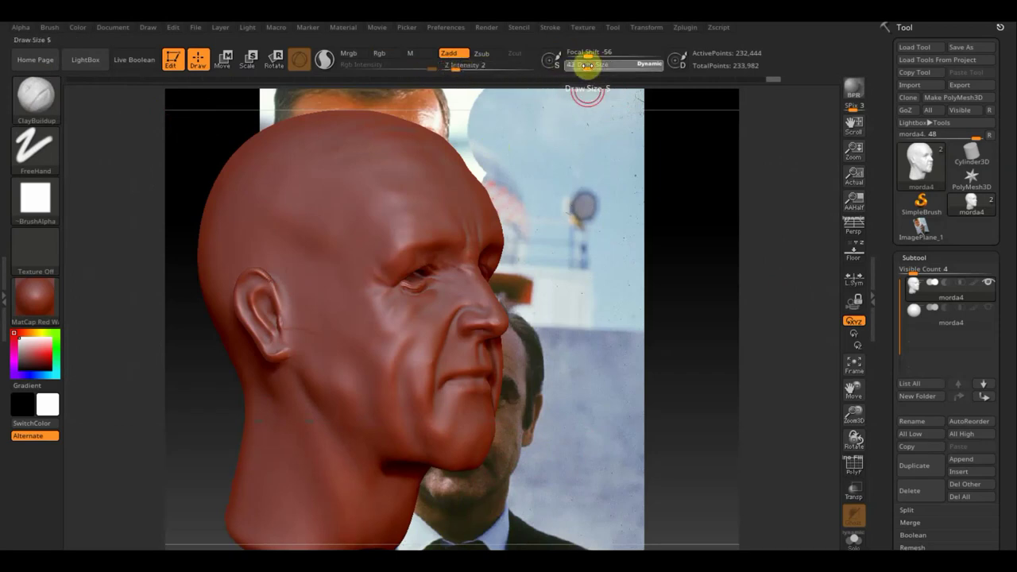
{"action": "type", "text": "39"}
{"action": "key", "text": "Return"}
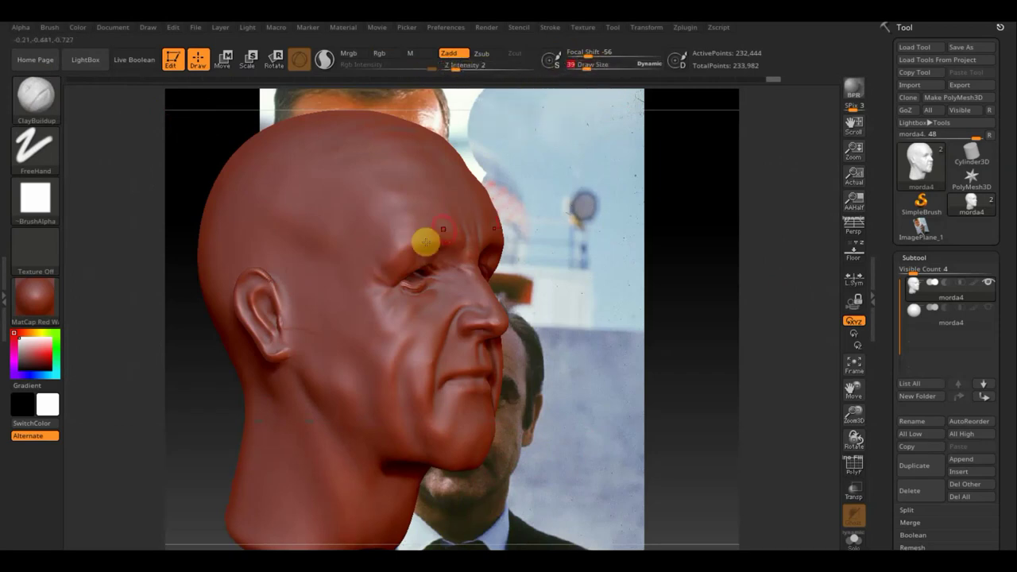
Smooth the skin around the nose, comparing front, side and three-quarter views.
{"action": "left_click_drag", "start_coordinate": [510, 216], "coordinate": [450, 283]}
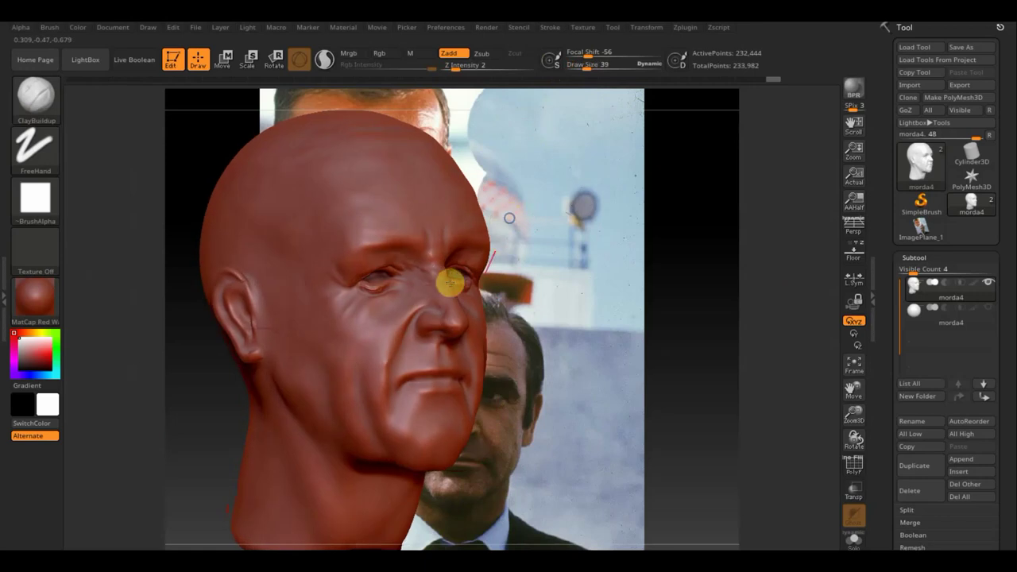
{"action": "left_click_drag", "start_coordinate": [561, 275], "coordinate": [483, 279], "text": "shift"}
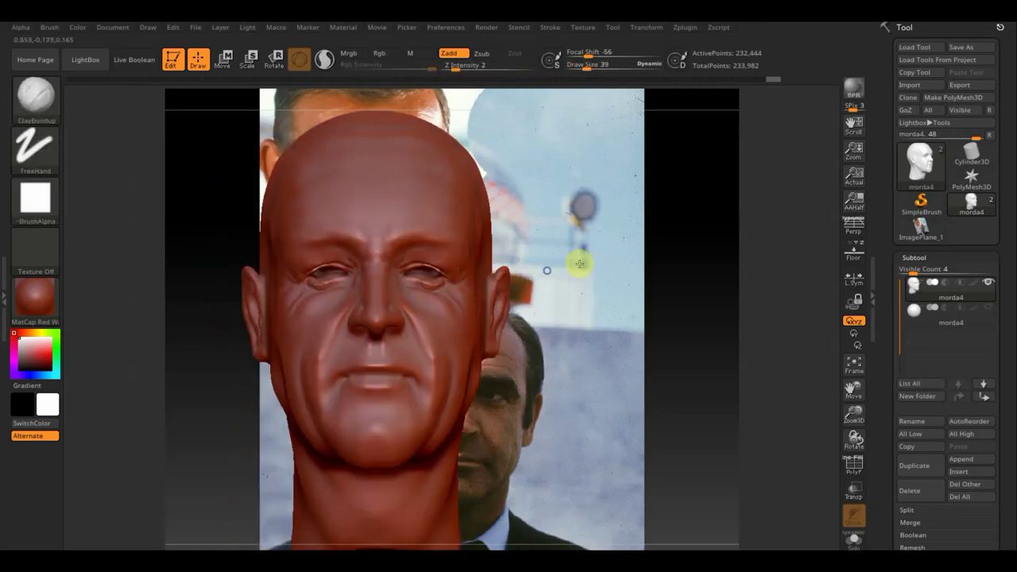
{"action": "mouse_move", "coordinate": [545, 271]}
{"action": "left_mouse_down", "text": "shift"}
{"action": "mouse_move", "coordinate": [612, 264]}
{"action": "mouse_move", "coordinate": [490, 255]}
{"action": "left_mouse_up", "text": "shift"}
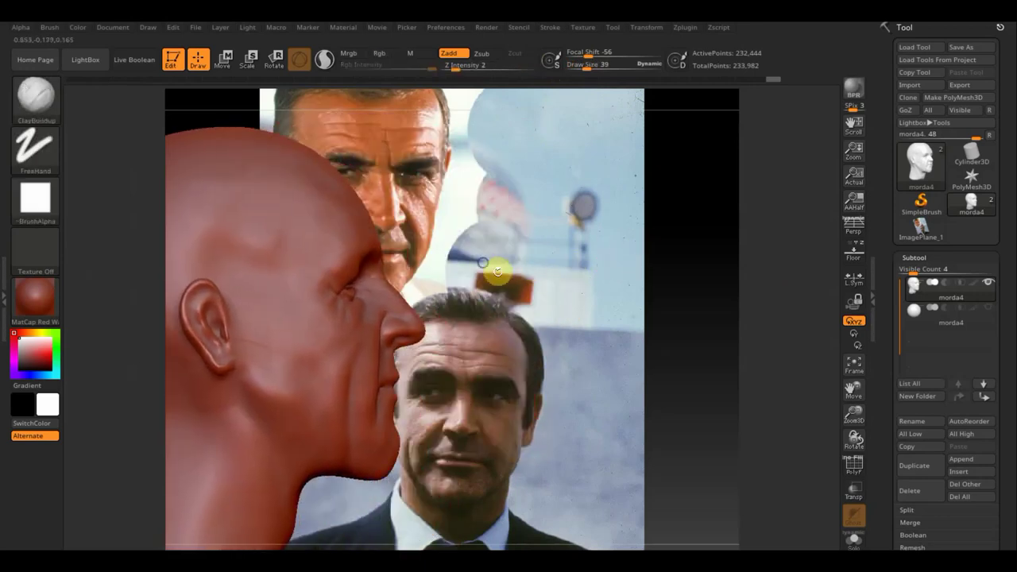
{"action": "mouse_move", "coordinate": [535, 370]}
{"action": "left_mouse_down", "text": "shift"}
{"action": "mouse_move", "coordinate": [512, 373]}
{"action": "mouse_move", "coordinate": [412, 328]}
{"action": "mouse_move", "coordinate": [366, 356]}
{"action": "mouse_move", "coordinate": [317, 297]}
{"action": "left_mouse_up", "text": "shift"}
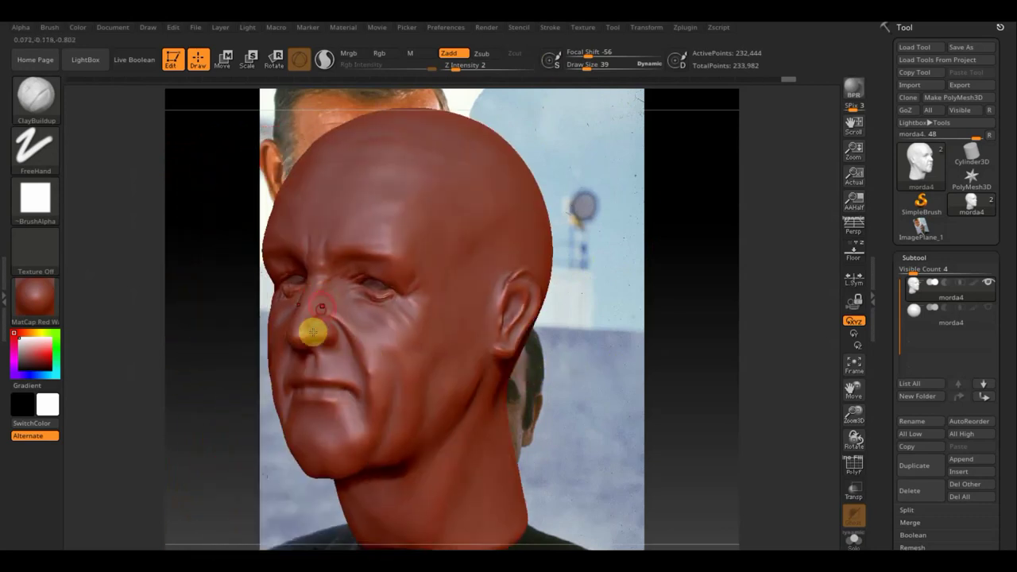
{"action": "key", "text": "shift"}
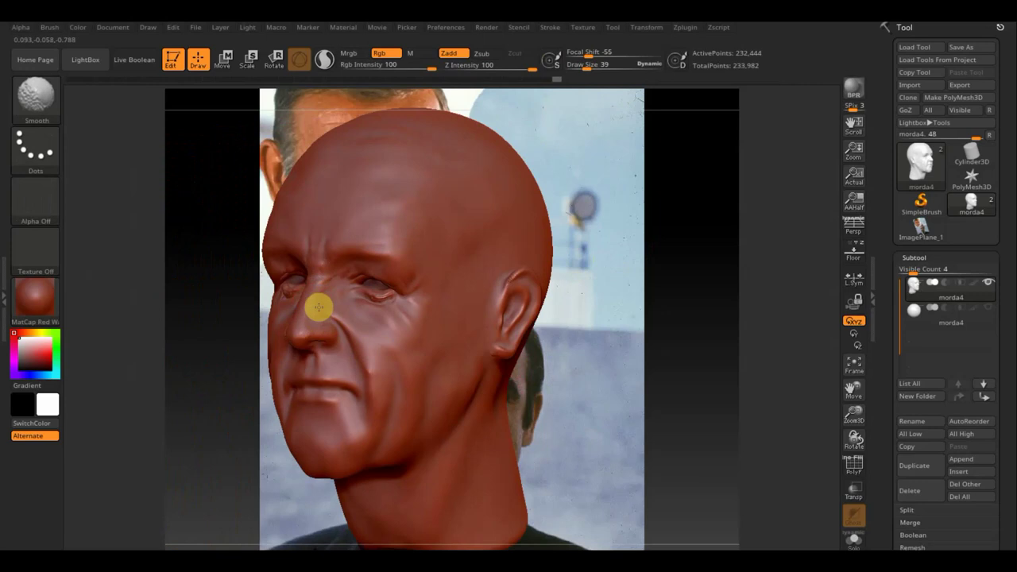
{"action": "left_click_drag", "start_coordinate": [323, 298], "coordinate": [314, 322], "text": "shift"}
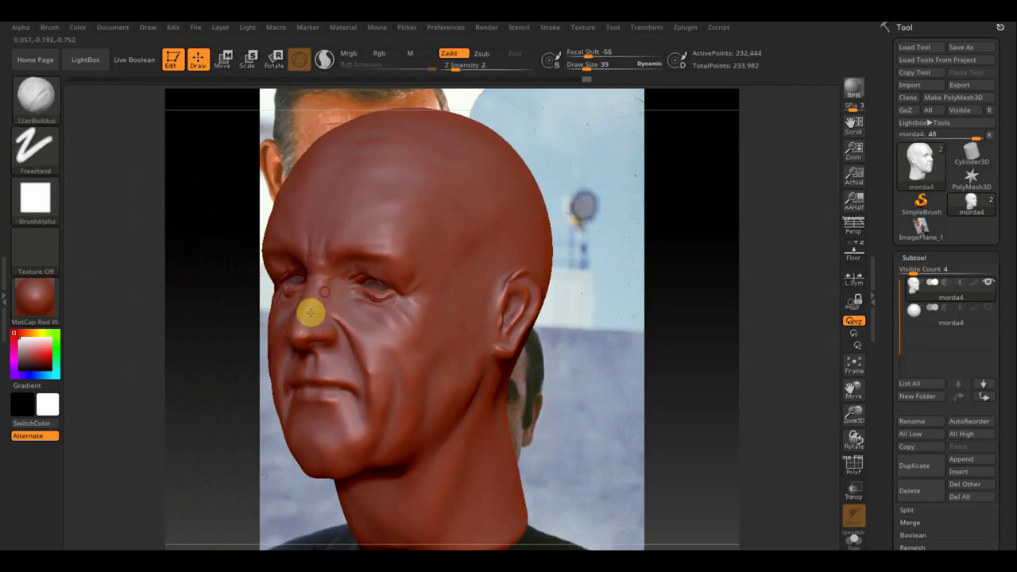
{"action": "mouse_move", "coordinate": [368, 301]}
{"action": "right_mouse_down"}
{"action": "mouse_move", "coordinate": [449, 301]}
{"action": "mouse_move", "coordinate": [429, 307]}
{"action": "right_mouse_up"}
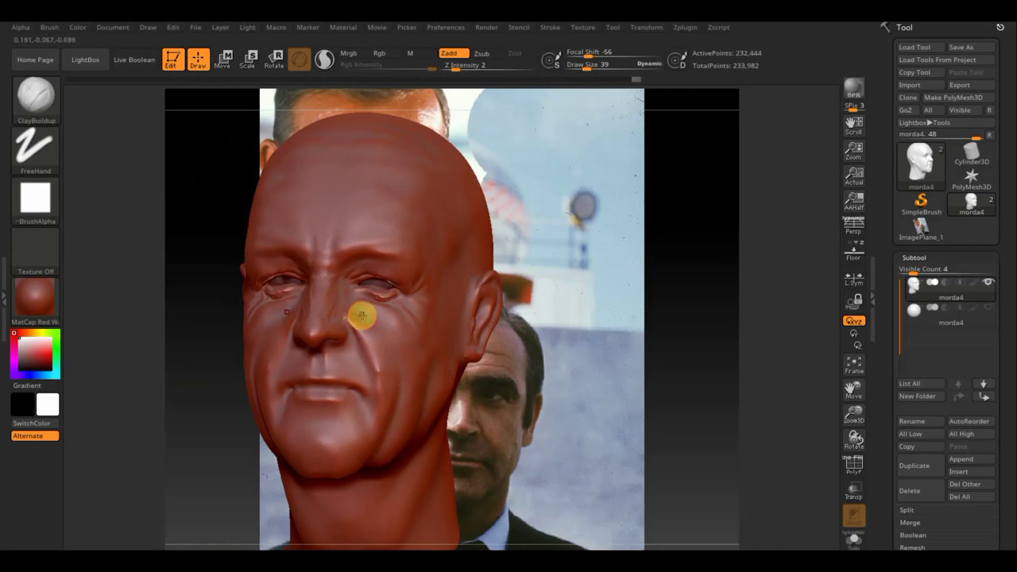
{"action": "right_click_drag", "start_coordinate": [372, 317], "coordinate": [347, 300]}
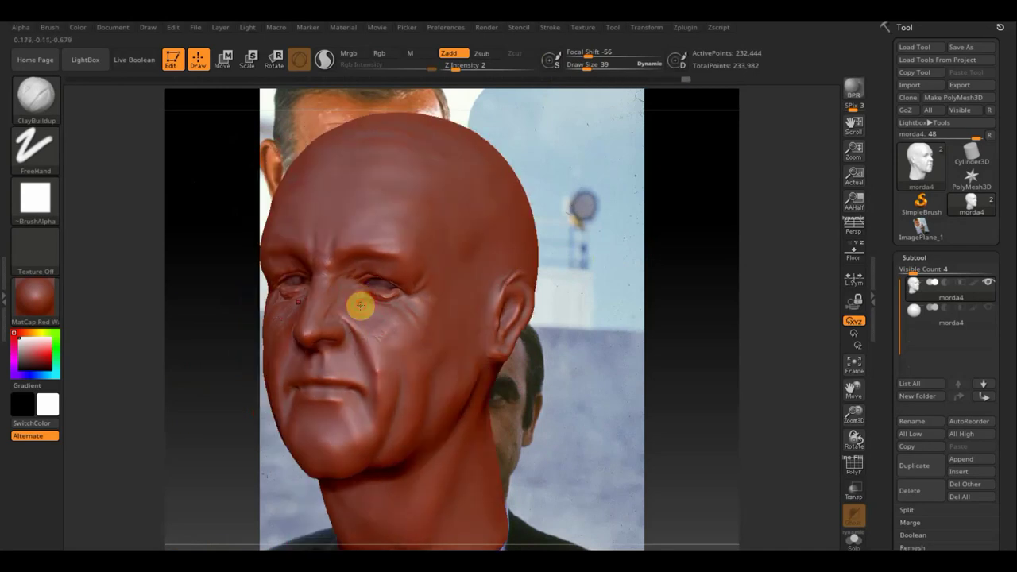
{"action": "mouse_move", "coordinate": [376, 335]}
{"action": "right_mouse_down"}
{"action": "mouse_move", "coordinate": [405, 333]}
{"action": "mouse_move", "coordinate": [388, 341]}
{"action": "mouse_move", "coordinate": [427, 374]}
{"action": "mouse_move", "coordinate": [413, 342]}
{"action": "mouse_move", "coordinate": [427, 325]}
{"action": "mouse_move", "coordinate": [435, 364]}
{"action": "mouse_move", "coordinate": [391, 336]}
{"action": "right_mouse_up"}
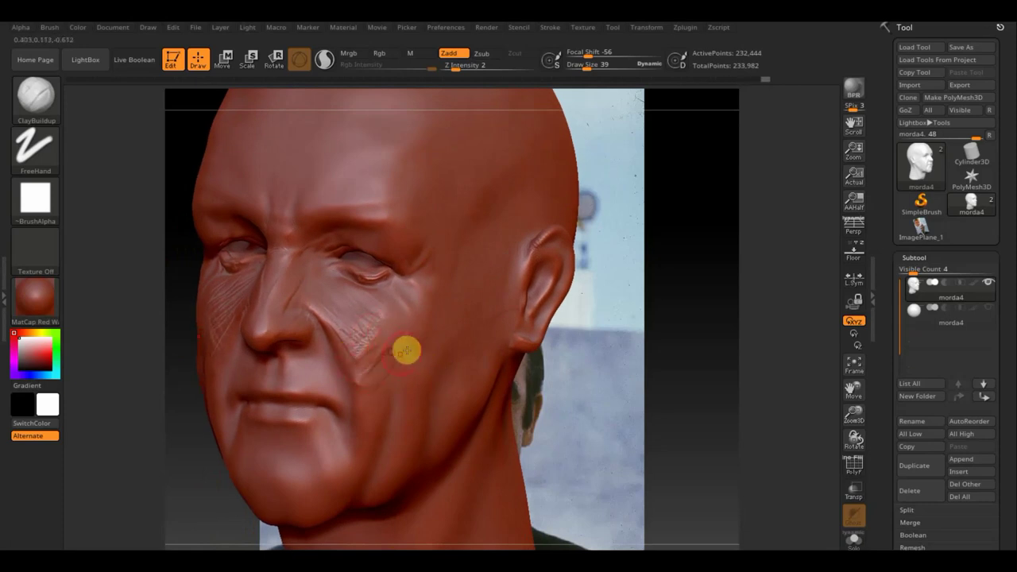
Sculpt wrinkle lines on the lower cheek and raise a ridge on the brow.
{"action": "mouse_move", "coordinate": [405, 351]}
{"action": "left_mouse_down"}
{"action": "mouse_move", "coordinate": [388, 379]}
{"action": "mouse_move", "coordinate": [366, 379]}
{"action": "mouse_move", "coordinate": [366, 402]}
{"action": "mouse_move", "coordinate": [402, 382]}
{"action": "mouse_move", "coordinate": [404, 406]}
{"action": "mouse_move", "coordinate": [370, 445]}
{"action": "mouse_move", "coordinate": [405, 409]}
{"action": "mouse_move", "coordinate": [363, 416]}
{"action": "mouse_move", "coordinate": [392, 360]}
{"action": "left_mouse_up"}
{"action": "mouse_move", "coordinate": [384, 348]}
{"action": "right_mouse_down"}
{"action": "mouse_move", "coordinate": [421, 341]}
{"action": "mouse_move", "coordinate": [417, 329]}
{"action": "right_mouse_up"}
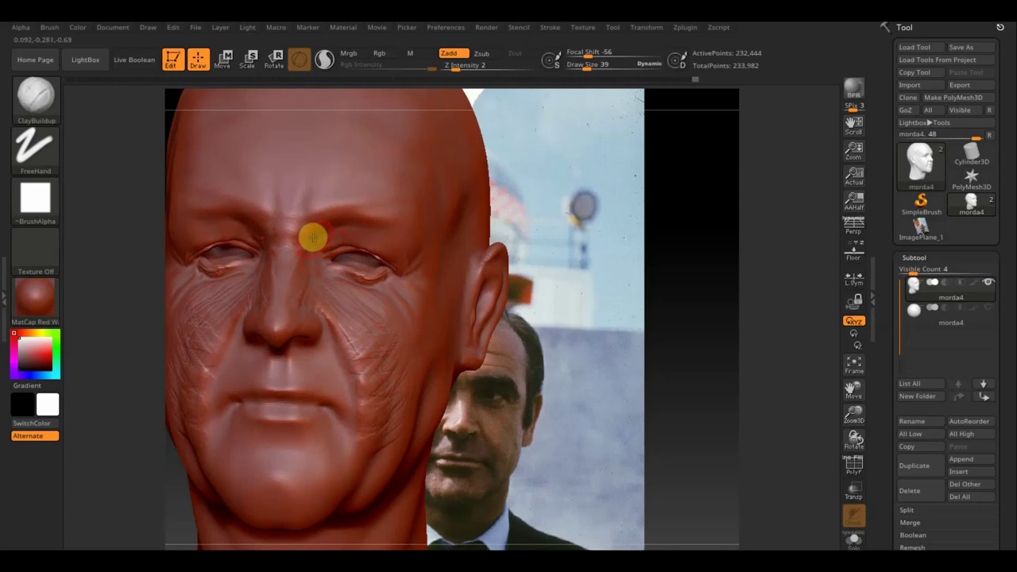
{"action": "mouse_move", "coordinate": [323, 228]}
{"action": "left_mouse_down"}
{"action": "mouse_move", "coordinate": [375, 222]}
{"action": "mouse_move", "coordinate": [377, 211]}
{"action": "mouse_move", "coordinate": [368, 222]}
{"action": "mouse_move", "coordinate": [405, 223]}
{"action": "mouse_move", "coordinate": [329, 191]}
{"action": "left_mouse_up"}
Build up the lower and upper lips, smoothing the lower lip.
{"action": "mouse_move", "coordinate": [324, 194]}
{"action": "right_mouse_down"}
{"action": "mouse_move", "coordinate": [349, 195]}
{"action": "mouse_move", "coordinate": [282, 211]}
{"action": "right_mouse_up"}
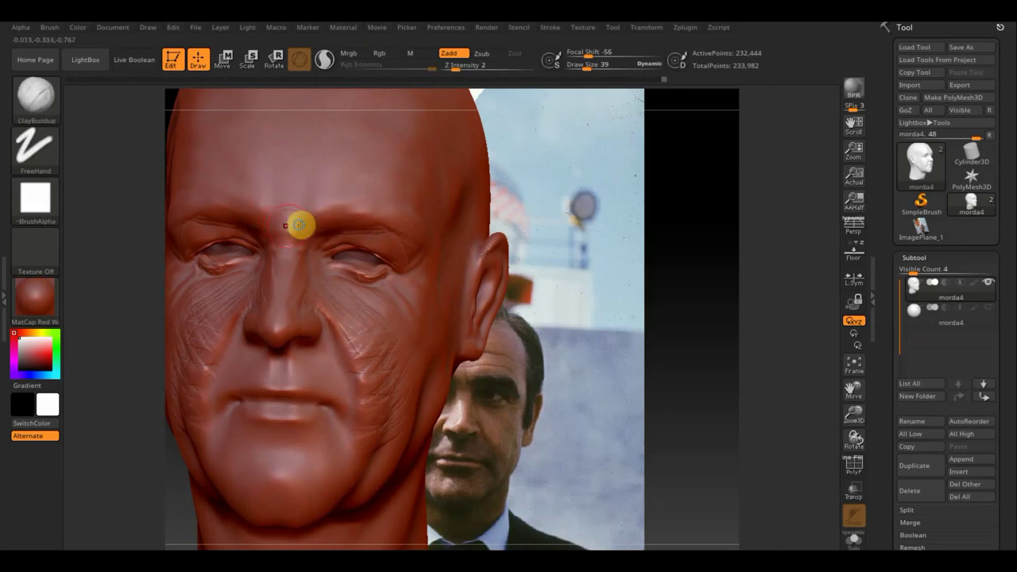
{"action": "right_click_drag", "start_coordinate": [302, 222], "coordinate": [304, 220]}
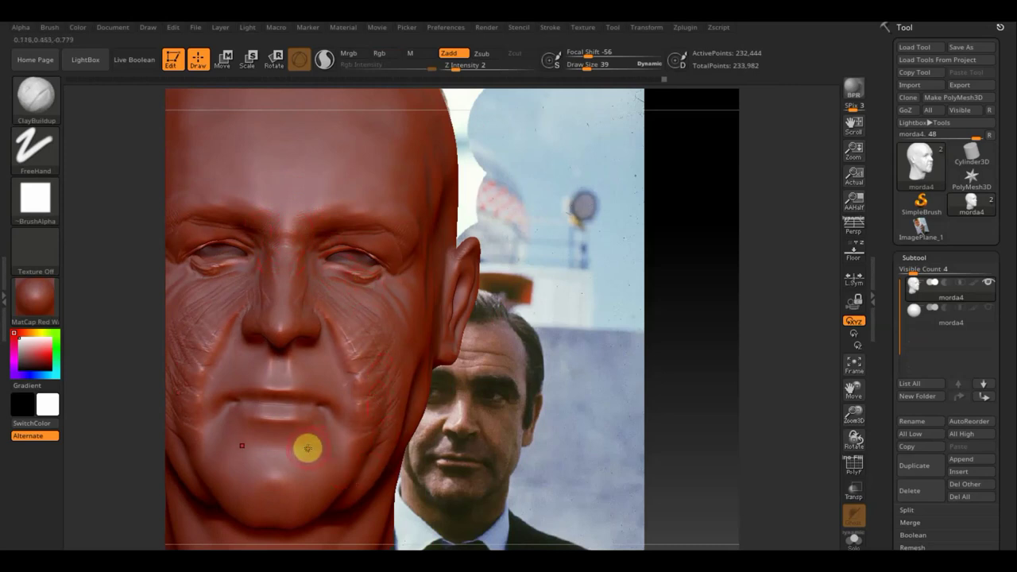
{"action": "left_click_drag", "start_coordinate": [331, 420], "coordinate": [224, 407]}
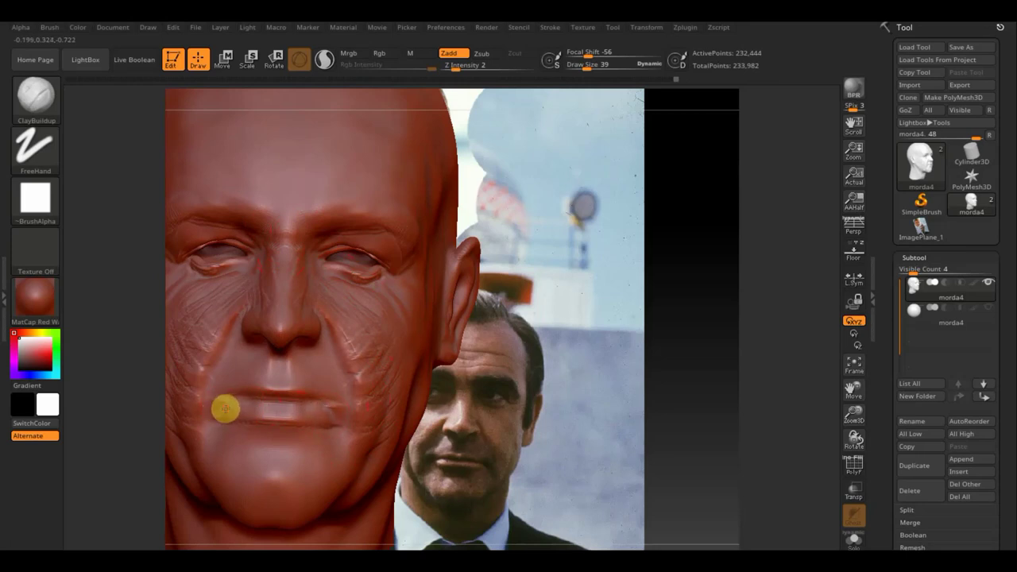
{"action": "mouse_move", "coordinate": [225, 408]}
{"action": "left_mouse_down", "text": "shift"}
{"action": "mouse_move", "coordinate": [281, 411]}
{"action": "mouse_move", "coordinate": [200, 411]}
{"action": "left_mouse_up", "text": "shift"}
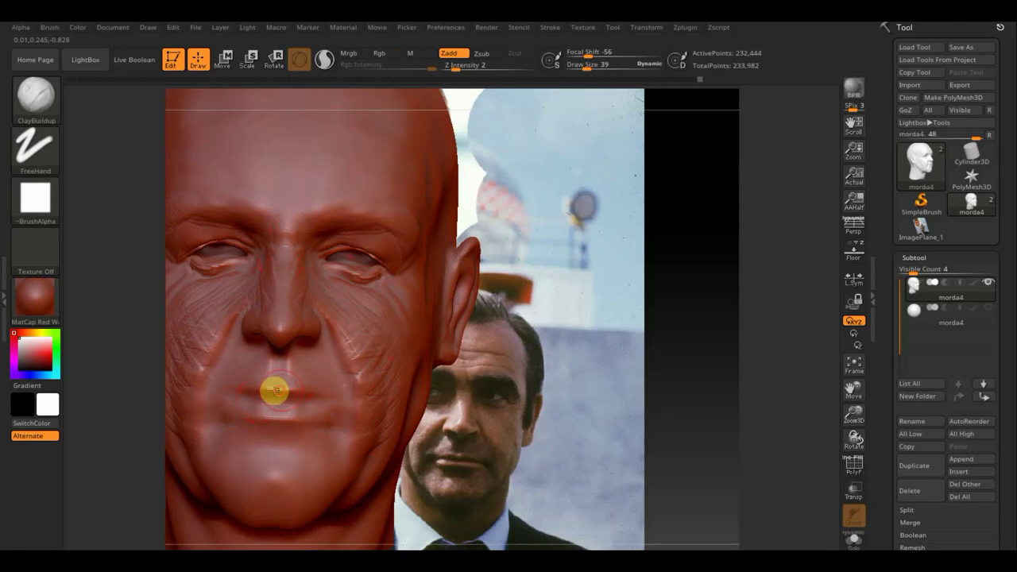
{"action": "mouse_move", "coordinate": [274, 390]}
{"action": "left_mouse_down"}
{"action": "mouse_move", "coordinate": [241, 391]}
{"action": "mouse_move", "coordinate": [278, 383]}
{"action": "mouse_move", "coordinate": [249, 375]}
{"action": "mouse_move", "coordinate": [209, 379]}
{"action": "mouse_move", "coordinate": [230, 386]}
{"action": "mouse_move", "coordinate": [238, 421]}
{"action": "left_mouse_up"}
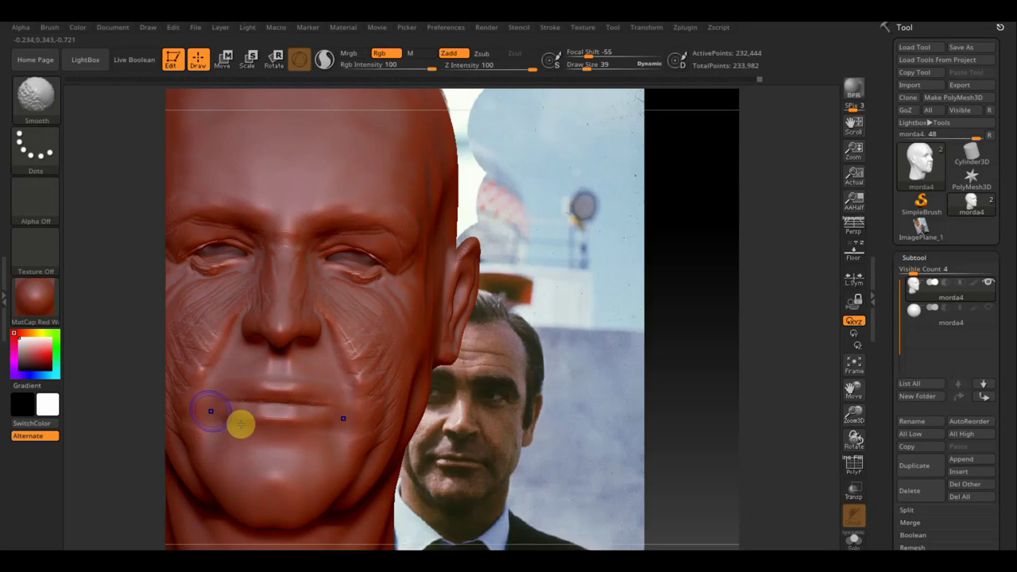
Sculpt the chin and left cheek with ClayBuildup strokes from the front.
{"action": "mouse_move", "coordinate": [560, 400]}
{"action": "left_mouse_down"}
{"action": "mouse_move", "coordinate": [558, 363]}
{"action": "mouse_move", "coordinate": [535, 374]}
{"action": "mouse_move", "coordinate": [567, 368]}
{"action": "mouse_move", "coordinate": [563, 389]}
{"action": "left_mouse_up"}
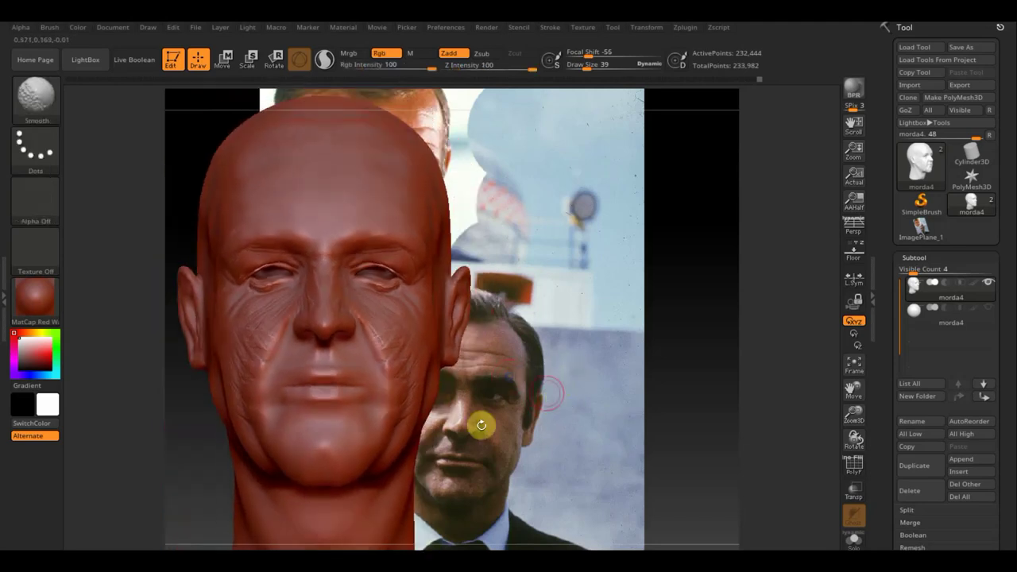
{"action": "mouse_move", "coordinate": [342, 453]}
{"action": "left_mouse_down"}
{"action": "mouse_move", "coordinate": [320, 432]}
{"action": "mouse_move", "coordinate": [331, 416]}
{"action": "mouse_move", "coordinate": [307, 416]}
{"action": "mouse_move", "coordinate": [345, 422]}
{"action": "mouse_move", "coordinate": [320, 426]}
{"action": "left_mouse_up"}
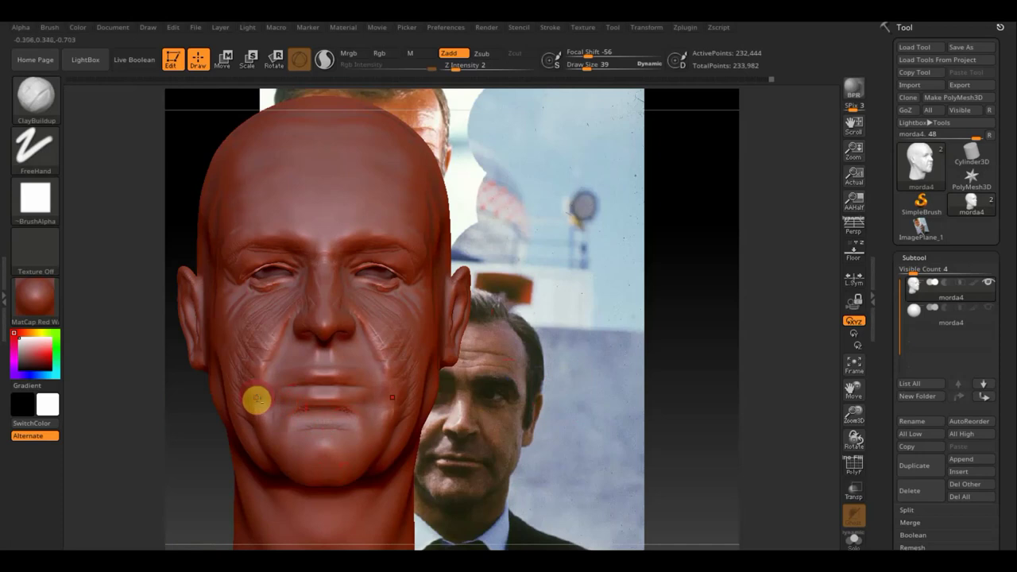
{"action": "mouse_move", "coordinate": [255, 395]}
{"action": "left_mouse_down"}
{"action": "mouse_move", "coordinate": [273, 332]}
{"action": "mouse_move", "coordinate": [263, 399]}
{"action": "mouse_move", "coordinate": [273, 379]}
{"action": "mouse_move", "coordinate": [257, 379]}
{"action": "mouse_move", "coordinate": [267, 370]}
{"action": "mouse_move", "coordinate": [262, 421]}
{"action": "left_mouse_up"}
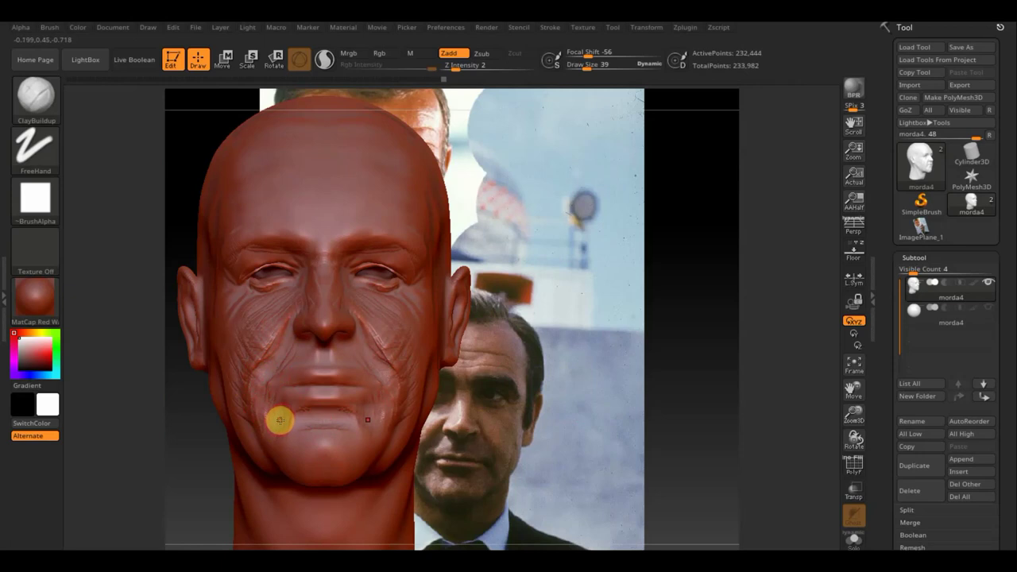
{"action": "left_click_drag", "start_coordinate": [285, 426], "coordinate": [292, 457]}
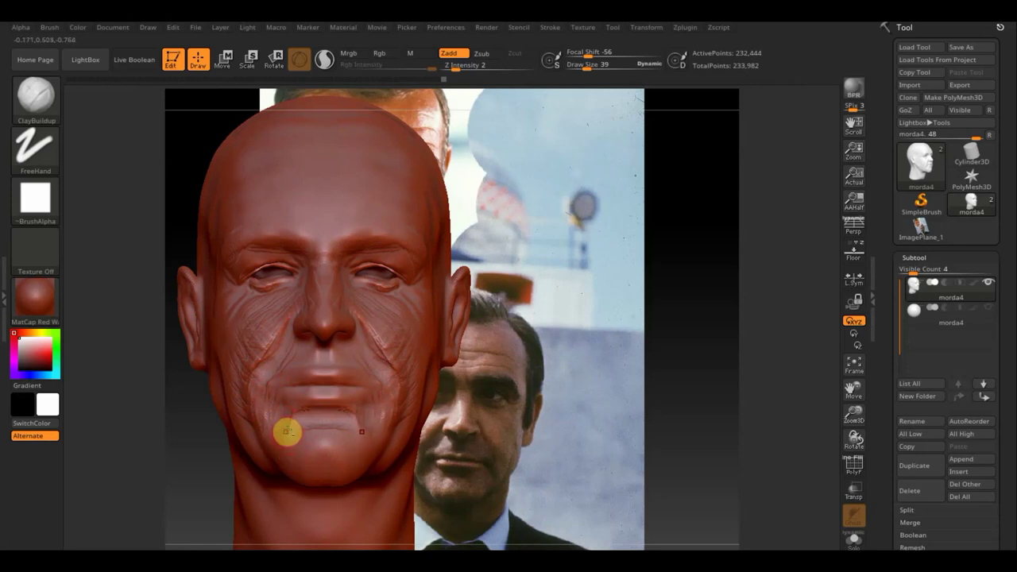
Smooth the left cheek wrinkles and the corner of the mouth.
{"action": "key", "text": "shift"}
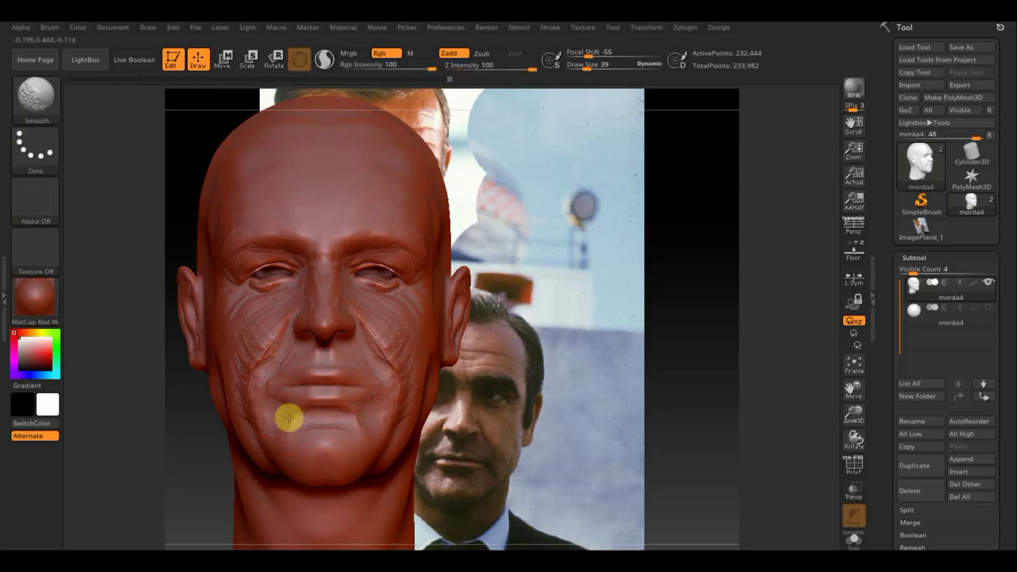
{"action": "mouse_move", "coordinate": [278, 360]}
{"action": "left_mouse_down", "text": "shift"}
{"action": "mouse_move", "coordinate": [252, 347]}
{"action": "mouse_move", "coordinate": [281, 297]}
{"action": "mouse_move", "coordinate": [245, 297]}
{"action": "mouse_move", "coordinate": [263, 318]}
{"action": "mouse_move", "coordinate": [254, 371]}
{"action": "mouse_move", "coordinate": [230, 382]}
{"action": "mouse_move", "coordinate": [246, 411]}
{"action": "mouse_move", "coordinate": [267, 434]}
{"action": "mouse_move", "coordinate": [355, 429]}
{"action": "mouse_move", "coordinate": [390, 336]}
{"action": "mouse_move", "coordinate": [421, 309]}
{"action": "mouse_move", "coordinate": [399, 299]}
{"action": "mouse_move", "coordinate": [411, 358]}
{"action": "mouse_move", "coordinate": [396, 425]}
{"action": "left_mouse_up", "text": "shift"}
{"action": "mouse_move", "coordinate": [396, 426]}
{"action": "right_mouse_down"}
{"action": "mouse_move", "coordinate": [365, 436]}
{"action": "mouse_move", "coordinate": [384, 391]}
{"action": "right_mouse_up"}
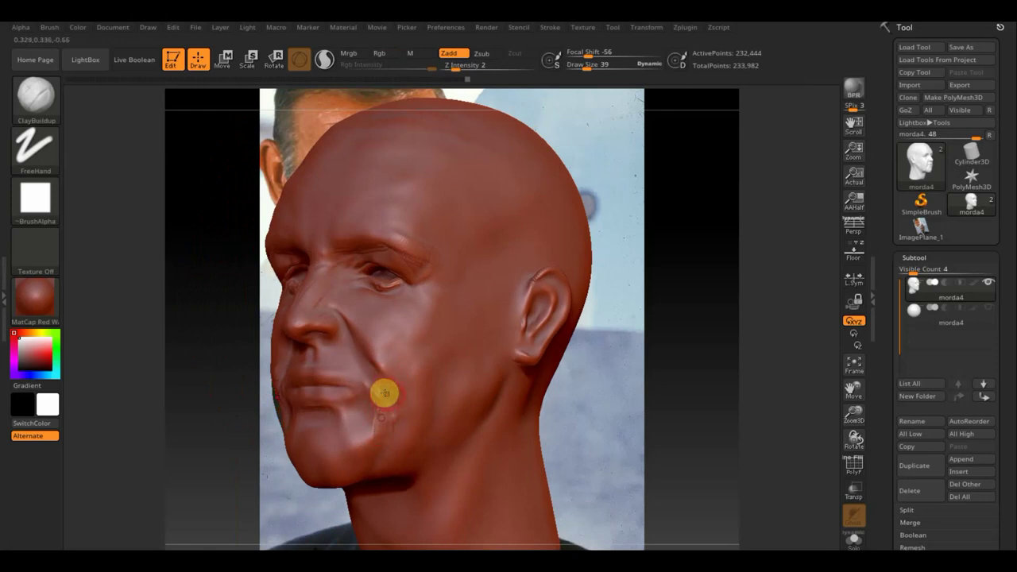
{"action": "key", "text": "shift"}
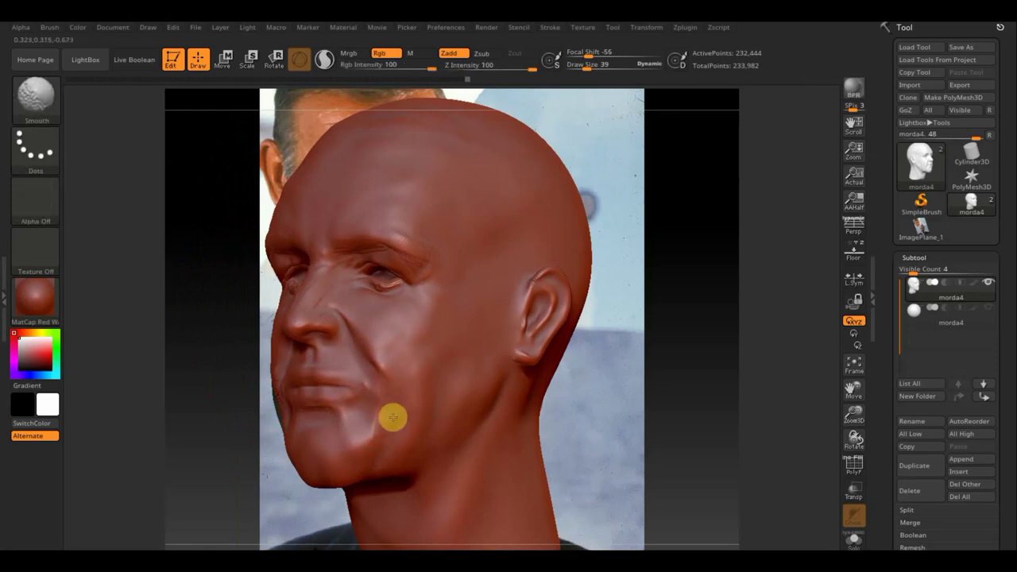
{"action": "mouse_move", "coordinate": [404, 411]}
{"action": "right_mouse_down"}
{"action": "mouse_move", "coordinate": [419, 414]}
{"action": "mouse_move", "coordinate": [390, 391]}
{"action": "right_mouse_up"}
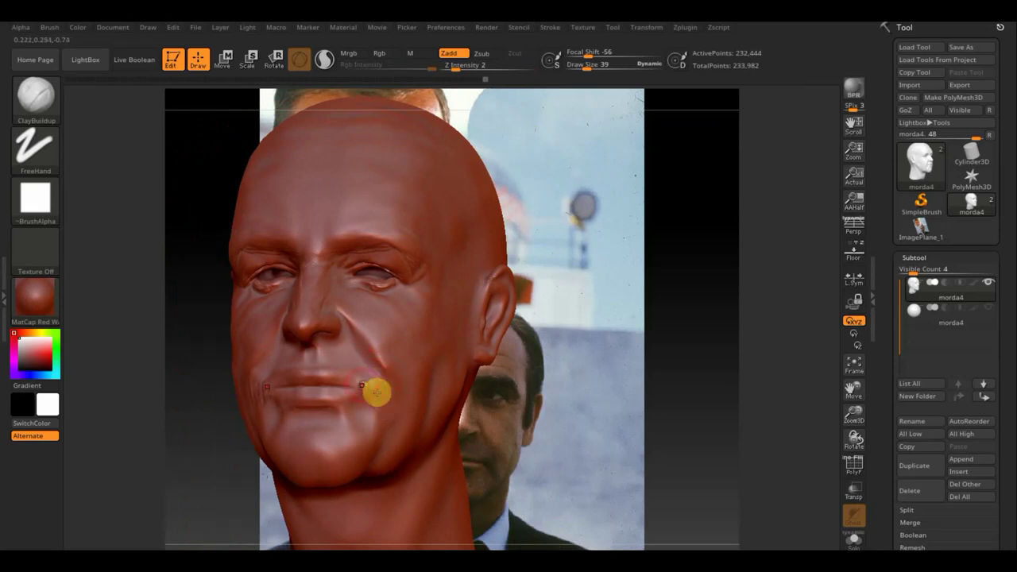
{"action": "mouse_move", "coordinate": [375, 392]}
{"action": "left_mouse_down", "text": "shift"}
{"action": "mouse_move", "coordinate": [370, 402]}
{"action": "mouse_move", "coordinate": [361, 376]}
{"action": "mouse_move", "coordinate": [313, 363]}
{"action": "mouse_move", "coordinate": [372, 385]}
{"action": "mouse_move", "coordinate": [389, 418]}
{"action": "left_mouse_up", "text": "shift"}
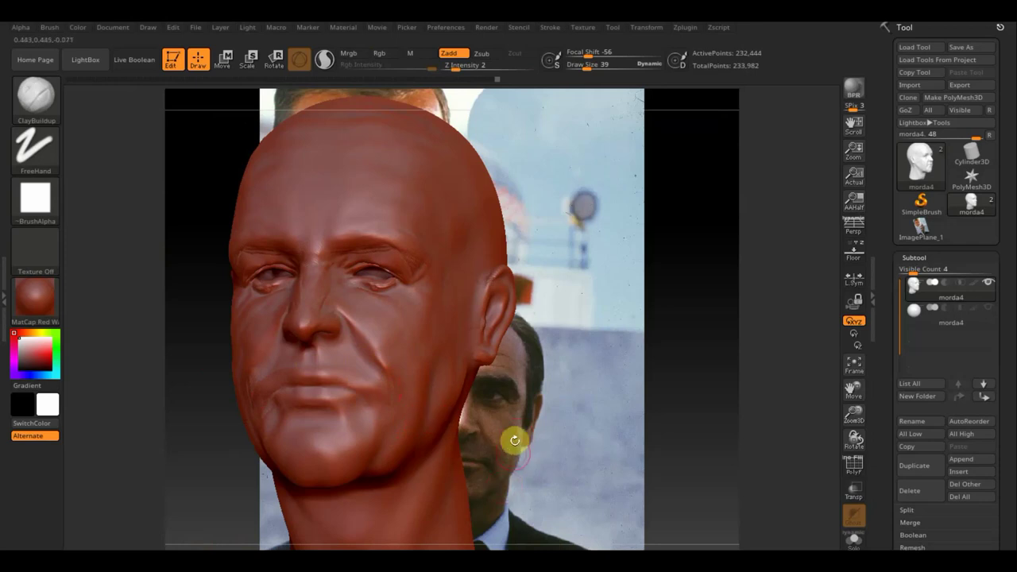
Turn to a right three-quarter view and sculpt faint strokes on the cheek.
{"action": "mouse_move", "coordinate": [524, 465]}
{"action": "left_mouse_down"}
{"action": "mouse_move", "coordinate": [502, 469]}
{"action": "mouse_move", "coordinate": [438, 390]}
{"action": "left_mouse_up"}
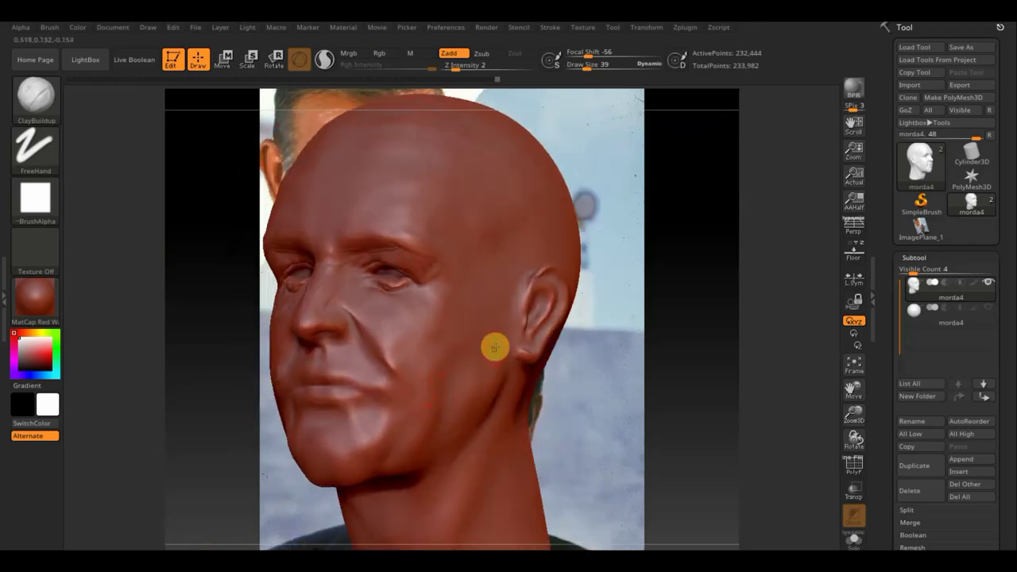
{"action": "mouse_move", "coordinate": [501, 408]}
{"action": "left_mouse_down", "text": "shift"}
{"action": "mouse_move", "coordinate": [545, 415]}
{"action": "mouse_move", "coordinate": [496, 416]}
{"action": "mouse_move", "coordinate": [665, 413]}
{"action": "mouse_move", "coordinate": [636, 421]}
{"action": "mouse_move", "coordinate": [654, 418]}
{"action": "left_mouse_up", "text": "shift"}
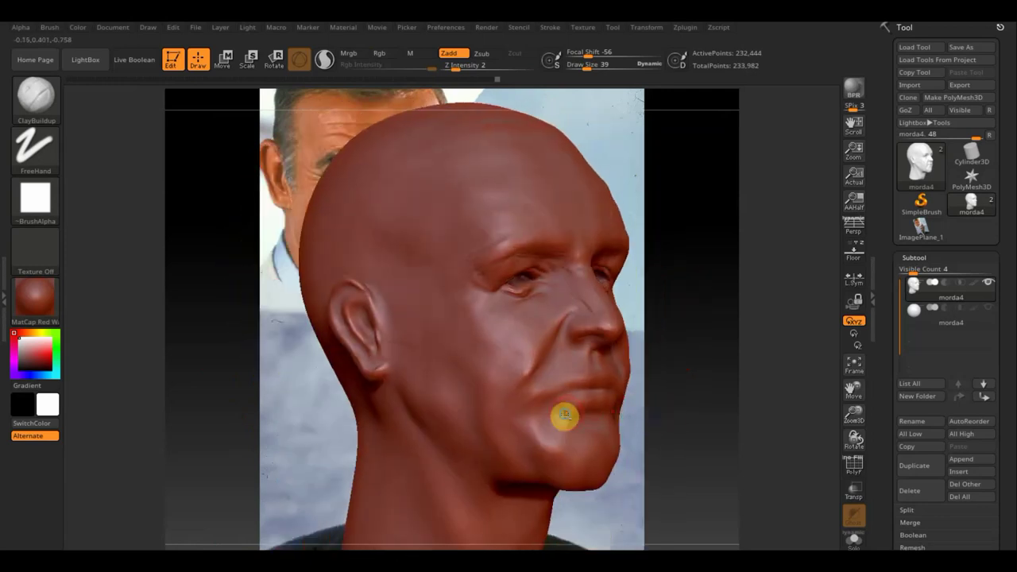
{"action": "left_click_drag", "start_coordinate": [563, 415], "coordinate": [640, 408]}
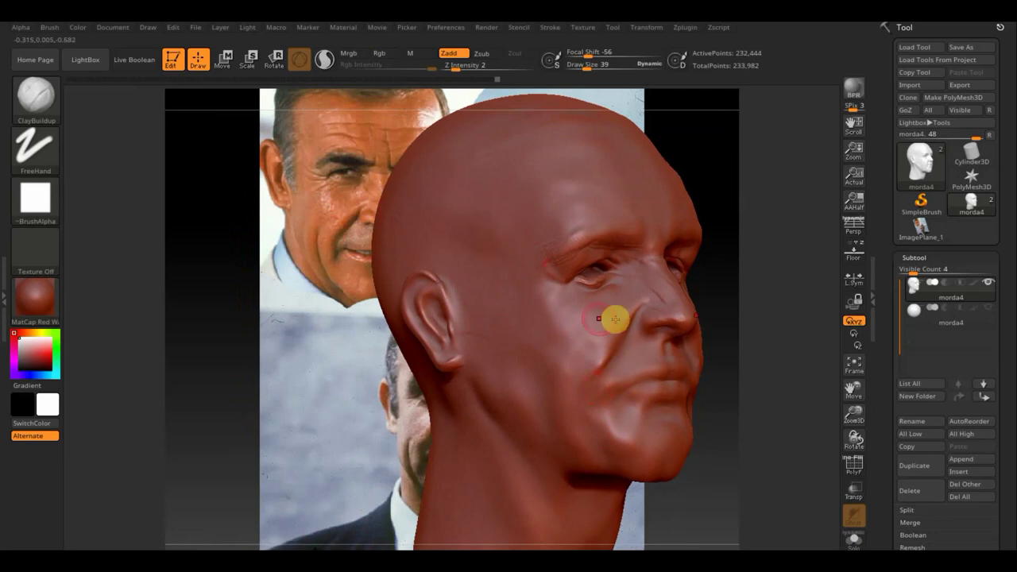
{"action": "mouse_move", "coordinate": [613, 318]}
{"action": "left_mouse_down"}
{"action": "mouse_move", "coordinate": [609, 331]}
{"action": "mouse_move", "coordinate": [611, 306]}
{"action": "left_mouse_up"}
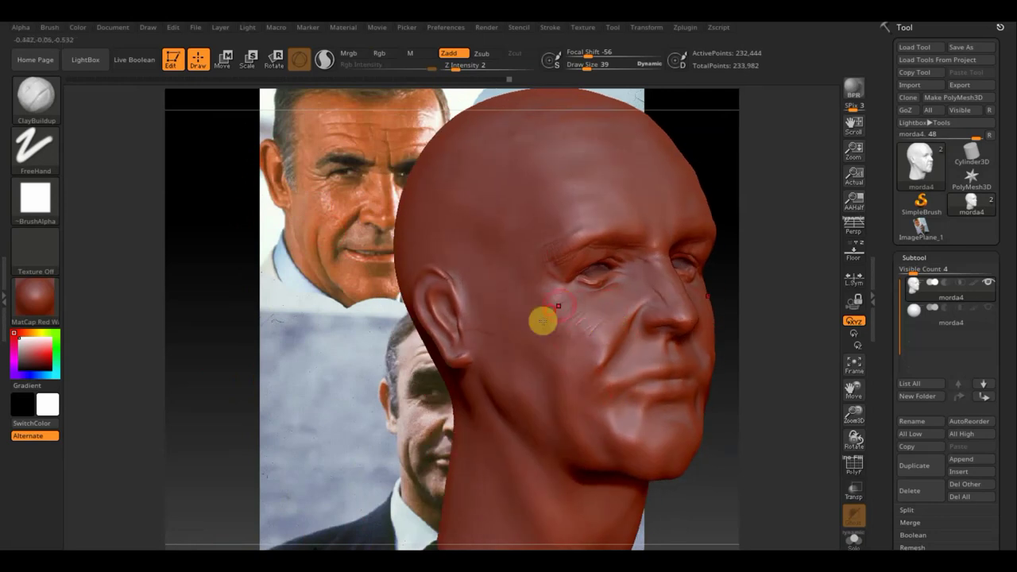
{"action": "left_click_drag", "start_coordinate": [587, 321], "coordinate": [572, 344]}
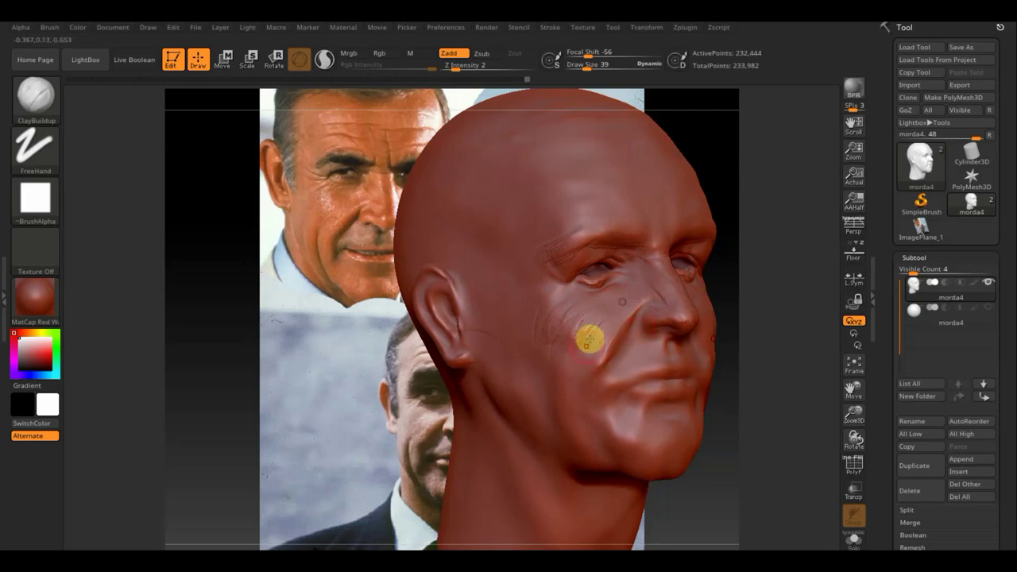
{"action": "left_click_drag", "start_coordinate": [588, 336], "coordinate": [581, 339]}
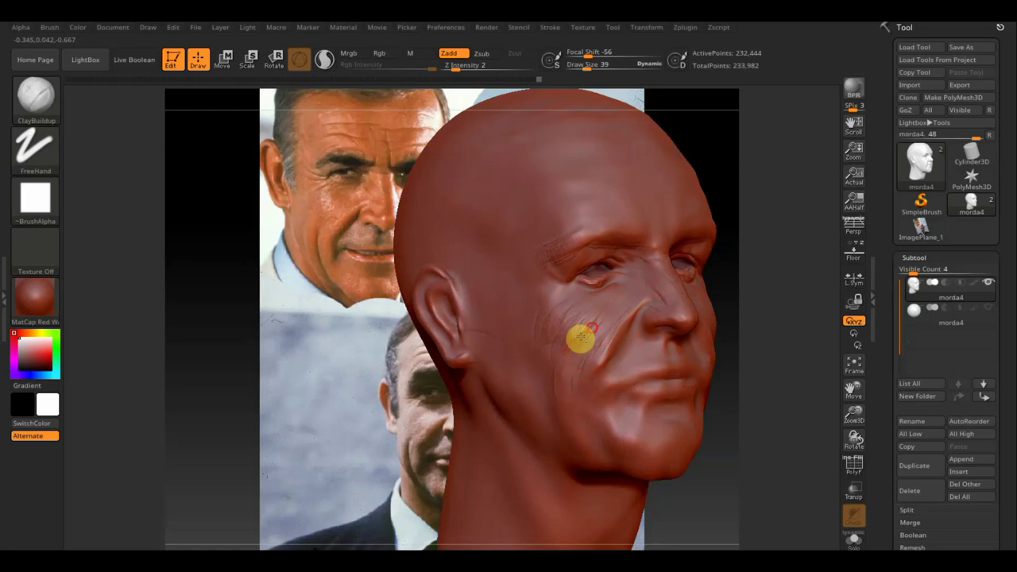
Carve creases along the nasolabial fold, up the cheek toward the ear, and along the jaw.
{"action": "left_click_drag", "start_coordinate": [636, 295], "coordinate": [604, 329]}
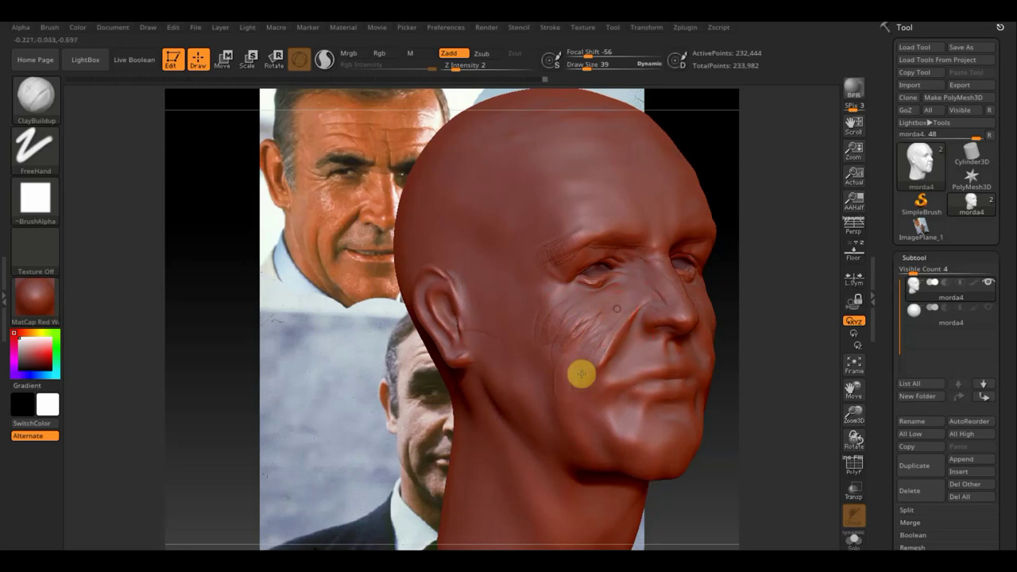
{"action": "left_click_drag", "start_coordinate": [582, 363], "coordinate": [607, 336]}
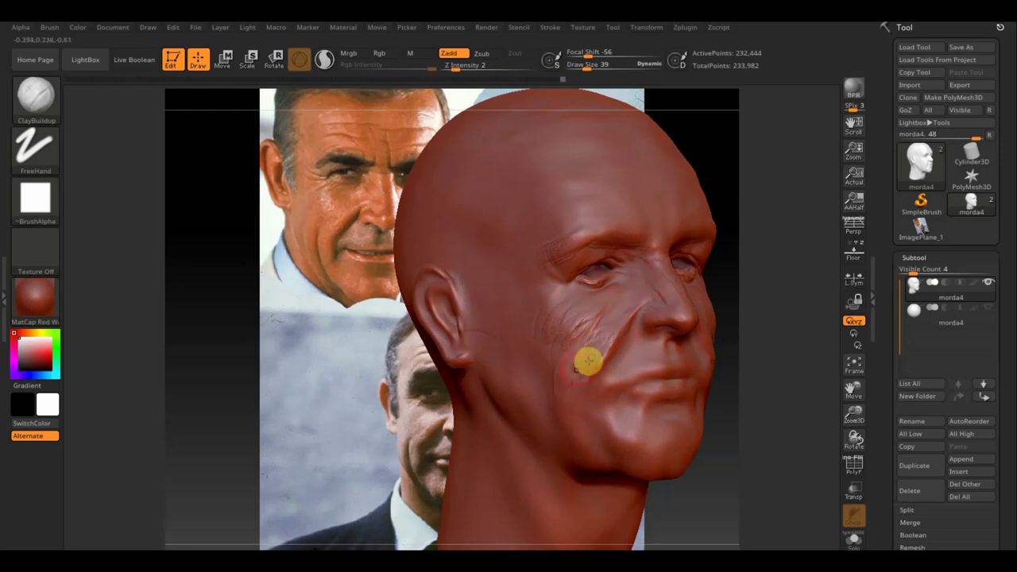
{"action": "mouse_move", "coordinate": [571, 404]}
{"action": "left_mouse_down"}
{"action": "mouse_move", "coordinate": [599, 321]}
{"action": "mouse_move", "coordinate": [535, 336]}
{"action": "mouse_move", "coordinate": [527, 309]}
{"action": "left_mouse_up"}
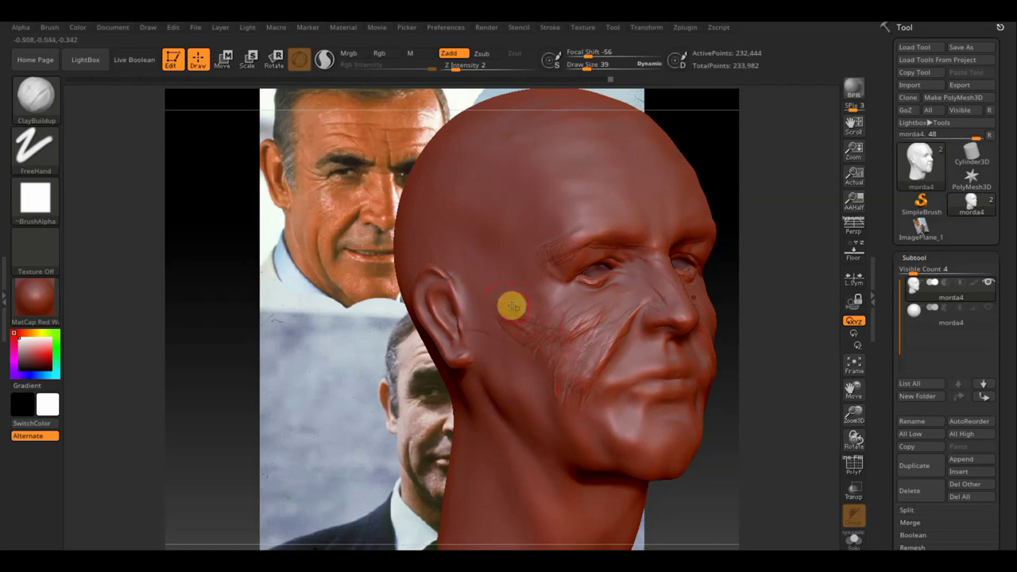
{"action": "left_click_drag", "start_coordinate": [520, 313], "coordinate": [572, 348]}
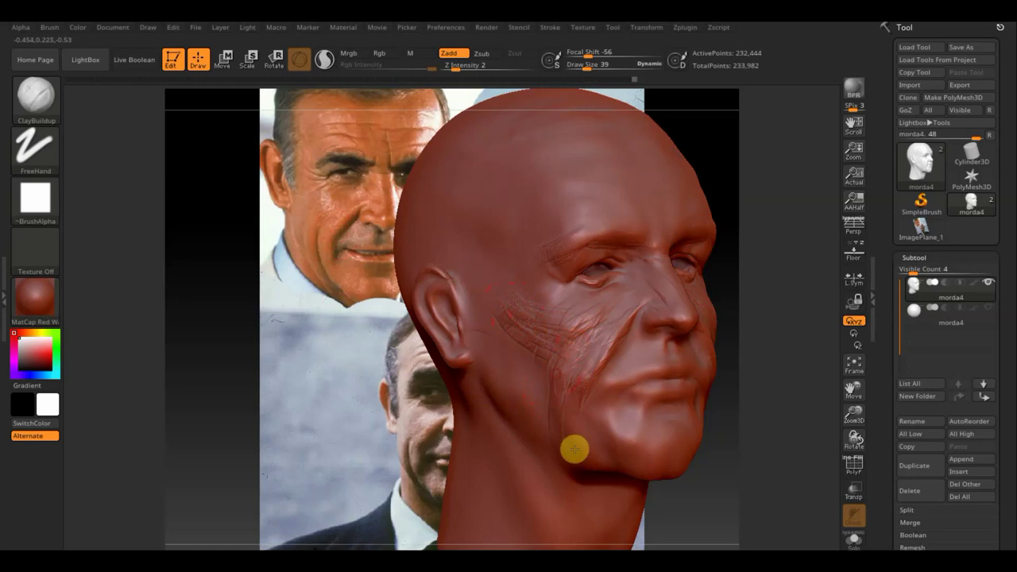
{"action": "mouse_move", "coordinate": [566, 452]}
{"action": "left_mouse_down"}
{"action": "mouse_move", "coordinate": [560, 398]}
{"action": "mouse_move", "coordinate": [583, 461]}
{"action": "left_mouse_up"}
{"action": "mouse_move", "coordinate": [527, 381]}
{"action": "left_mouse_down"}
{"action": "mouse_move", "coordinate": [527, 355]}
{"action": "mouse_move", "coordinate": [529, 391]}
{"action": "left_mouse_up"}
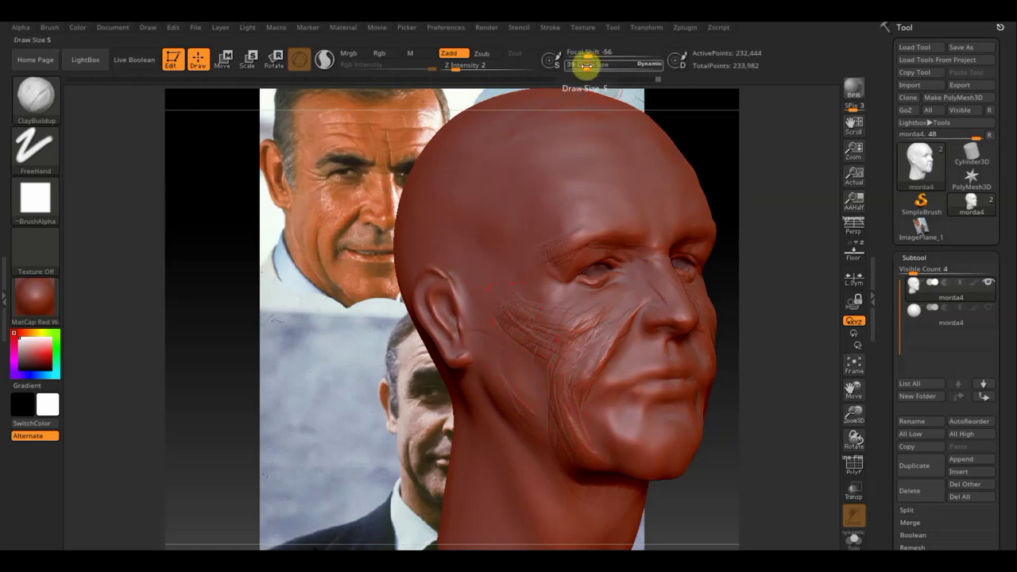
Enlarge the brush and sculpt the jaw below the ear.
{"action": "left_click_drag", "start_coordinate": [586, 64], "coordinate": [596, 67]}
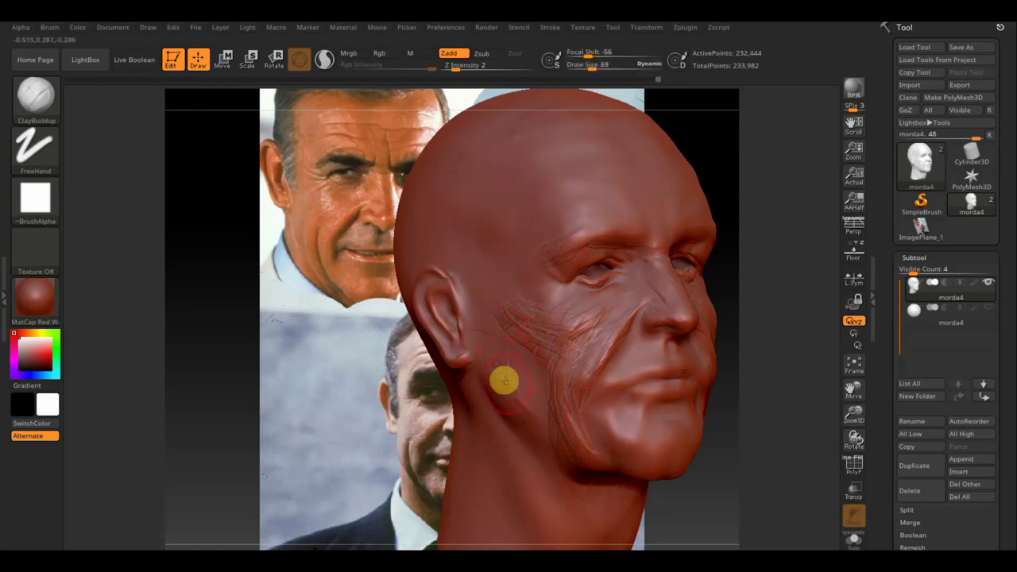
{"action": "mouse_move", "coordinate": [515, 378]}
{"action": "left_mouse_down"}
{"action": "mouse_move", "coordinate": [519, 402]}
{"action": "mouse_move", "coordinate": [495, 393]}
{"action": "mouse_move", "coordinate": [483, 368]}
{"action": "left_mouse_up"}
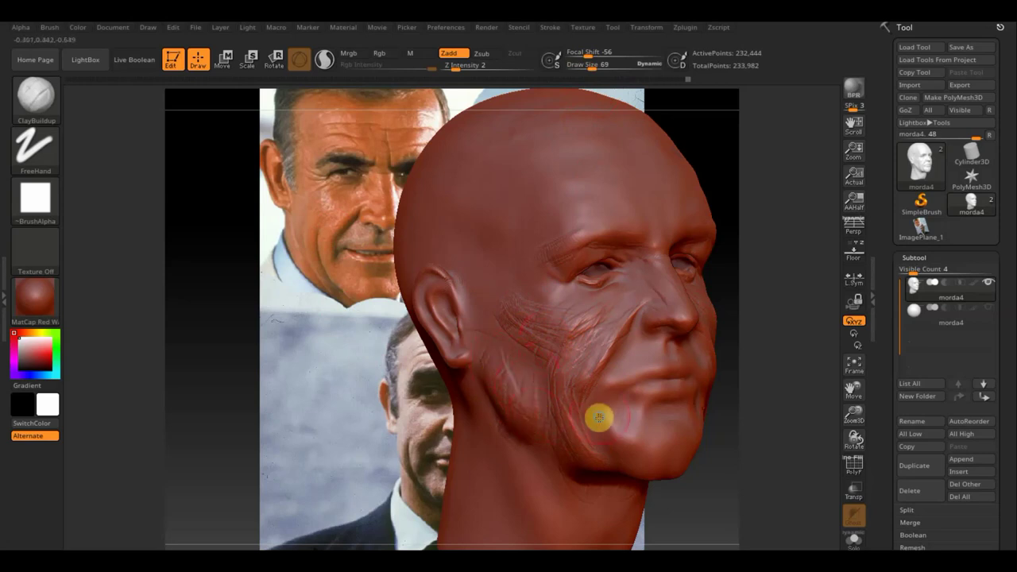
{"action": "mouse_move", "coordinate": [597, 416]}
{"action": "right_mouse_down"}
{"action": "mouse_move", "coordinate": [593, 424]}
{"action": "mouse_move", "coordinate": [626, 430]}
{"action": "mouse_move", "coordinate": [548, 370]}
{"action": "right_mouse_up"}
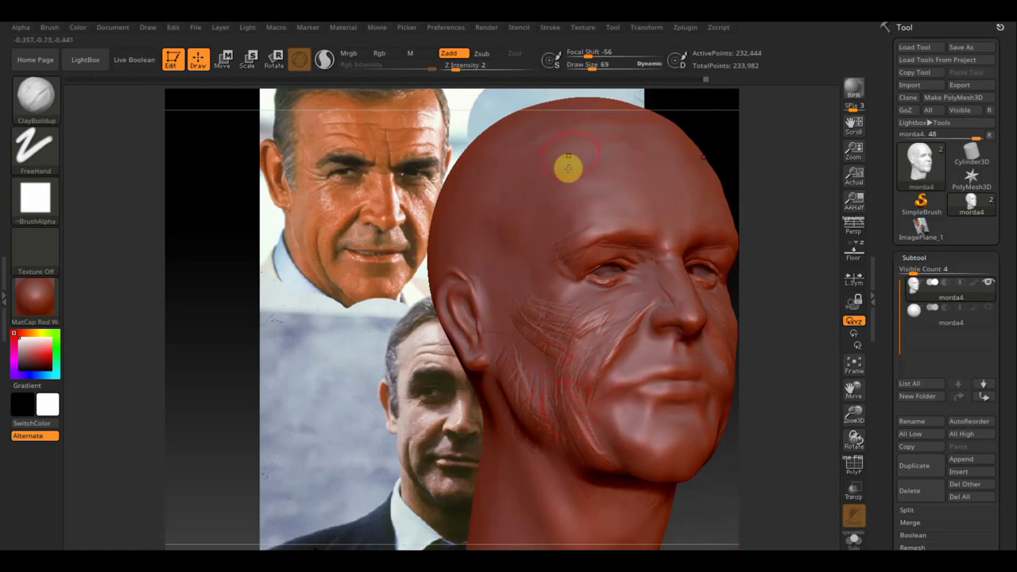
Carve horizontal wrinkle creases across the forehead, then recentre the head facing front.
{"action": "left_click_drag", "start_coordinate": [524, 147], "coordinate": [575, 217]}
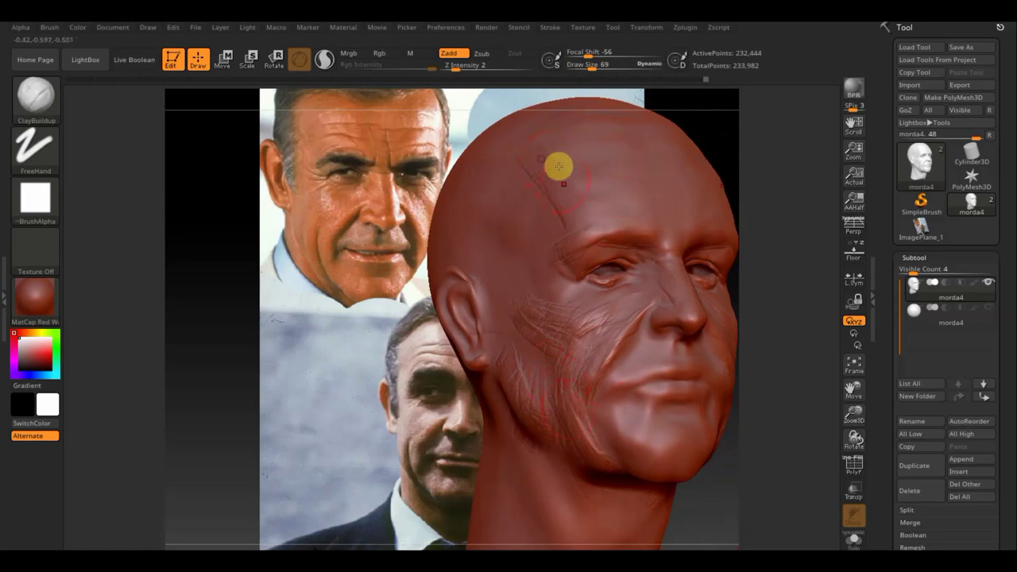
{"action": "left_click_drag", "start_coordinate": [555, 169], "coordinate": [598, 195]}
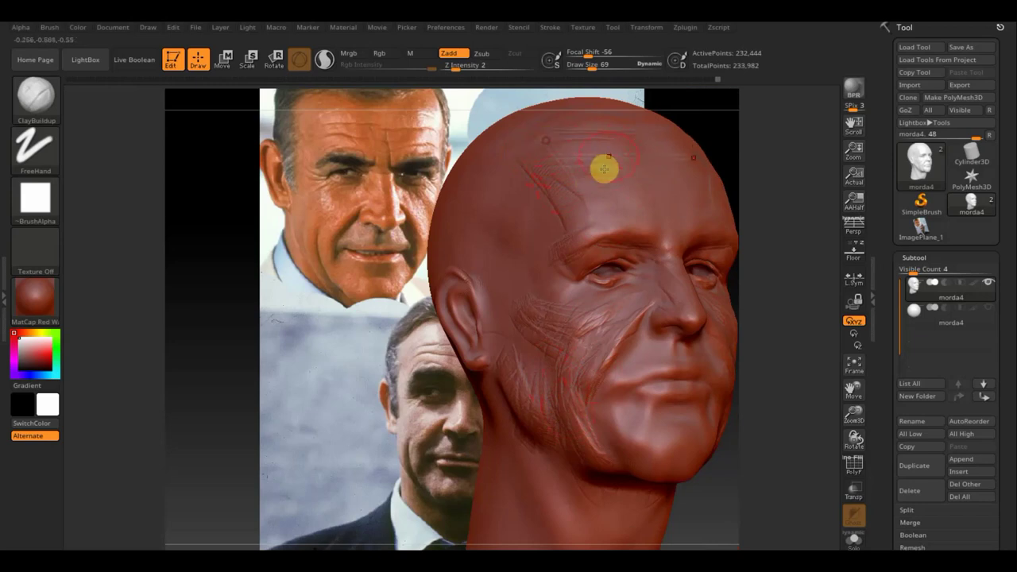
{"action": "left_click_drag", "start_coordinate": [534, 141], "coordinate": [627, 149]}
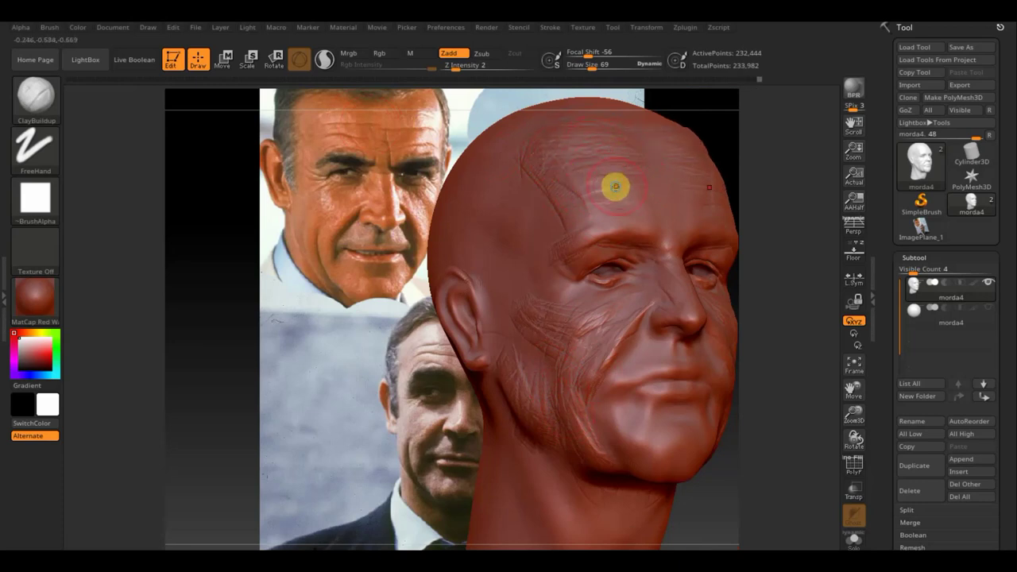
{"action": "right_click_drag", "start_coordinate": [615, 187], "coordinate": [599, 193]}
{"action": "key", "text": "space"}
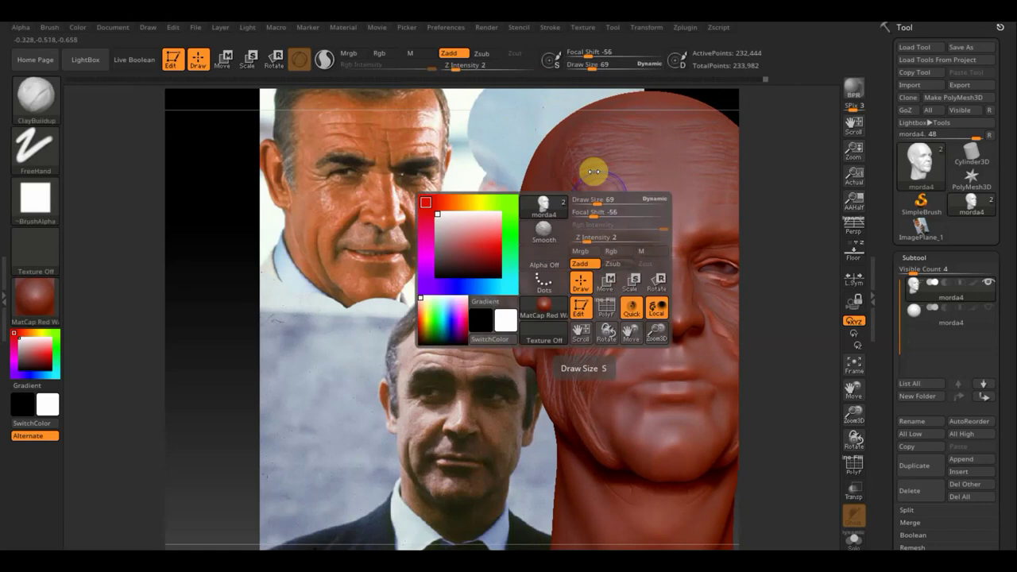
{"action": "mouse_move", "coordinate": [511, 243]}
{"action": "right_mouse_down"}
{"action": "mouse_move", "coordinate": [357, 264]}
{"action": "mouse_move", "coordinate": [347, 195]}
{"action": "right_mouse_up"}
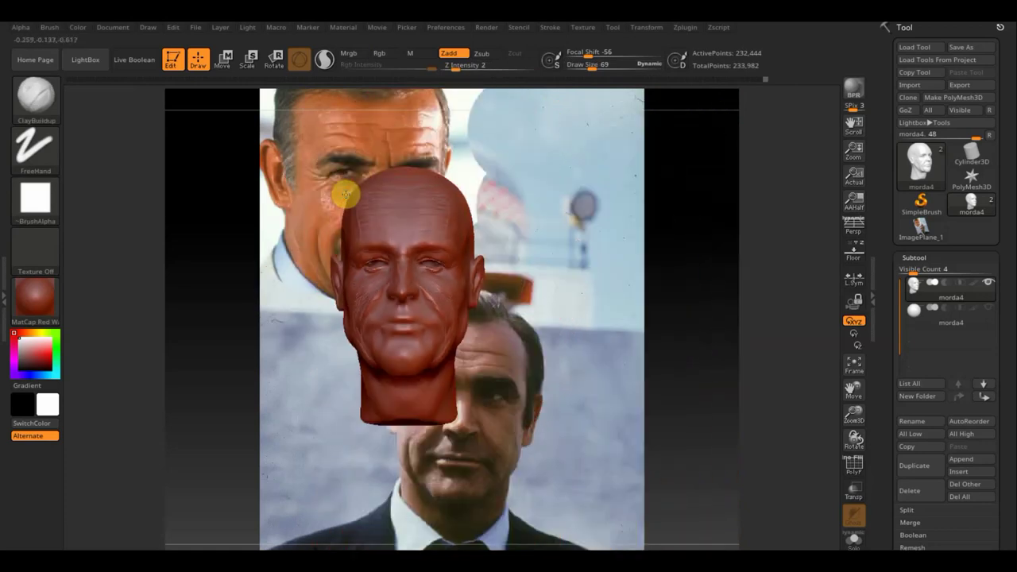
Zoom in to a left profile, carve temple creases, and soften those on the upper forehead.
{"action": "scroll", "coordinate": [466, 246], "scroll_direction": "up", "scroll_amount": 2}
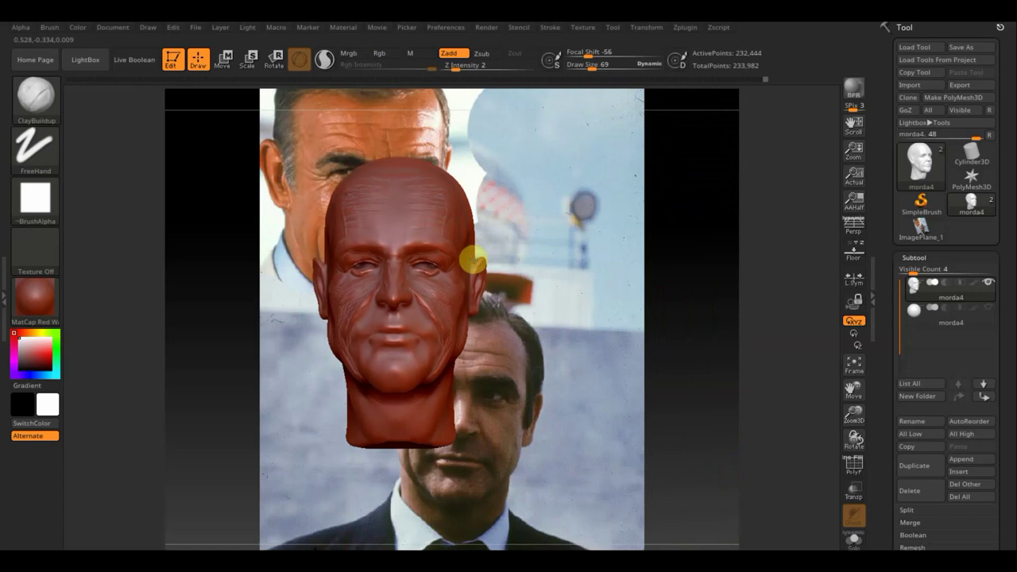
{"action": "scroll", "coordinate": [470, 257], "scroll_direction": "up", "scroll_amount": 1}
{"action": "scroll", "coordinate": [461, 252], "scroll_direction": "up", "scroll_amount": 2}
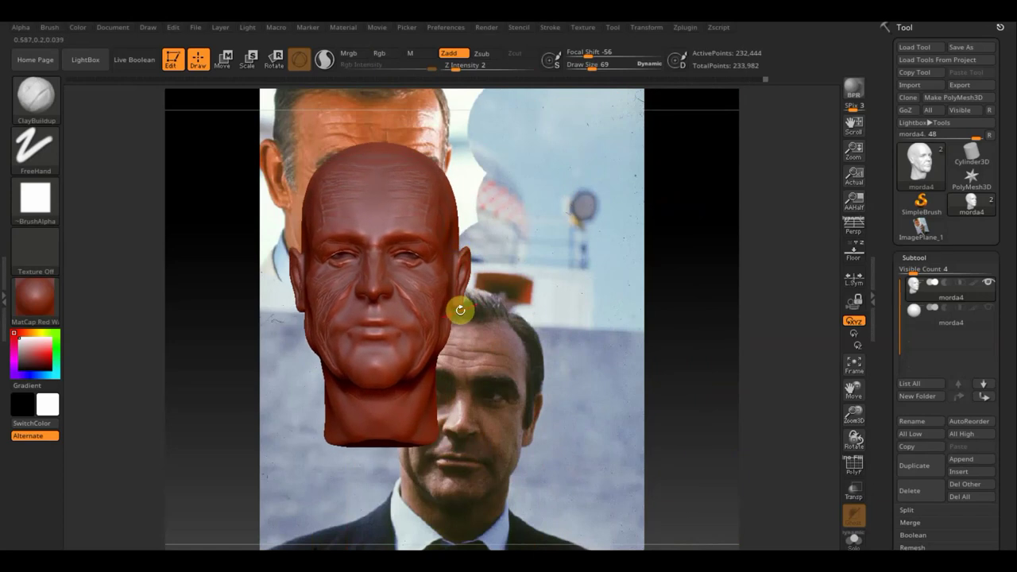
{"action": "mouse_move", "coordinate": [454, 303]}
{"action": "left_mouse_down", "text": "alt"}
{"action": "mouse_move", "coordinate": [466, 352]}
{"action": "mouse_move", "coordinate": [490, 343]}
{"action": "left_mouse_up", "text": "alt"}
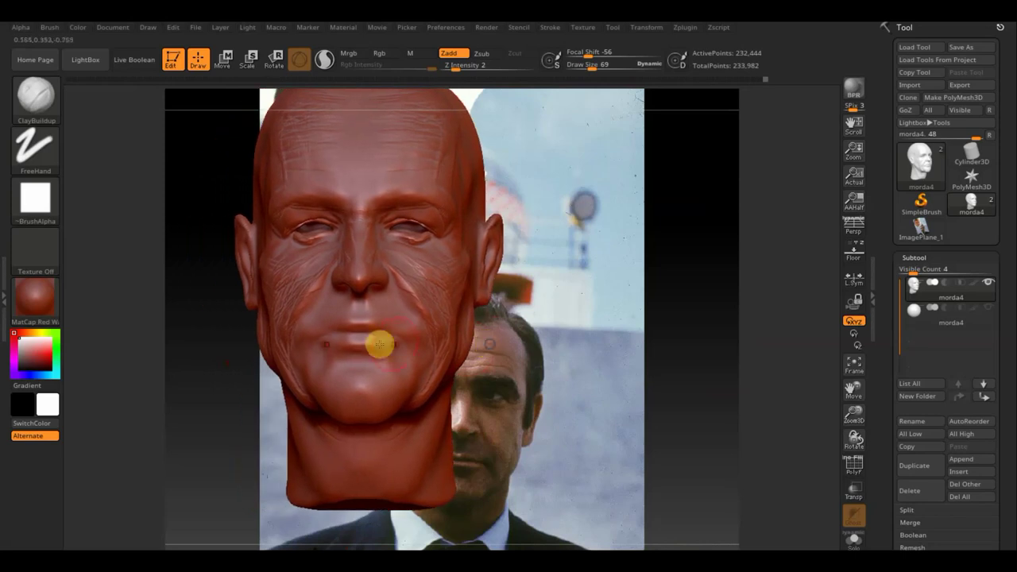
{"action": "left_click_drag", "start_coordinate": [415, 329], "coordinate": [427, 345], "text": "alt"}
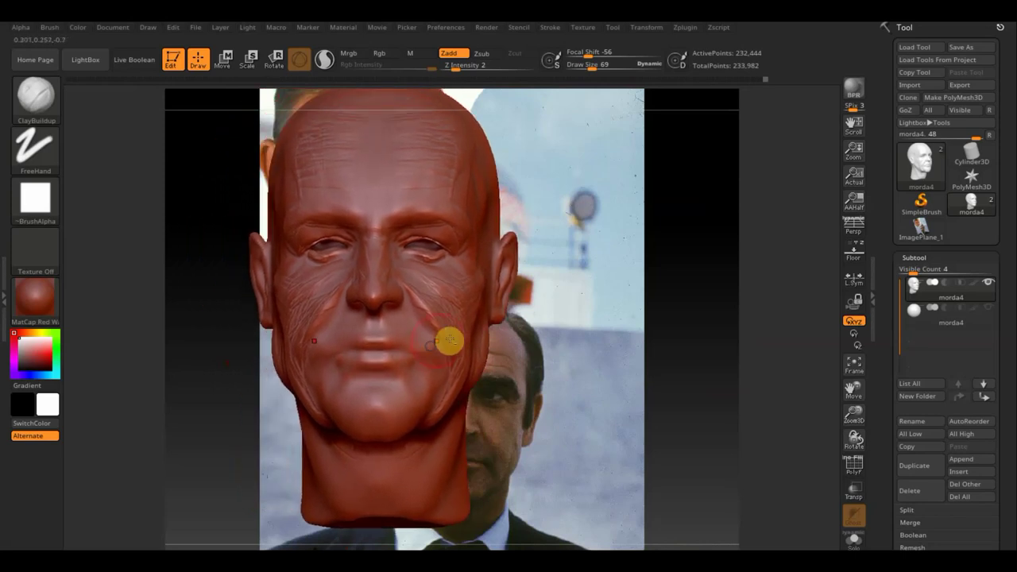
{"action": "mouse_move", "coordinate": [472, 327]}
{"action": "right_mouse_down"}
{"action": "mouse_move", "coordinate": [414, 335]}
{"action": "mouse_move", "coordinate": [481, 318]}
{"action": "mouse_move", "coordinate": [472, 289]}
{"action": "right_mouse_up"}
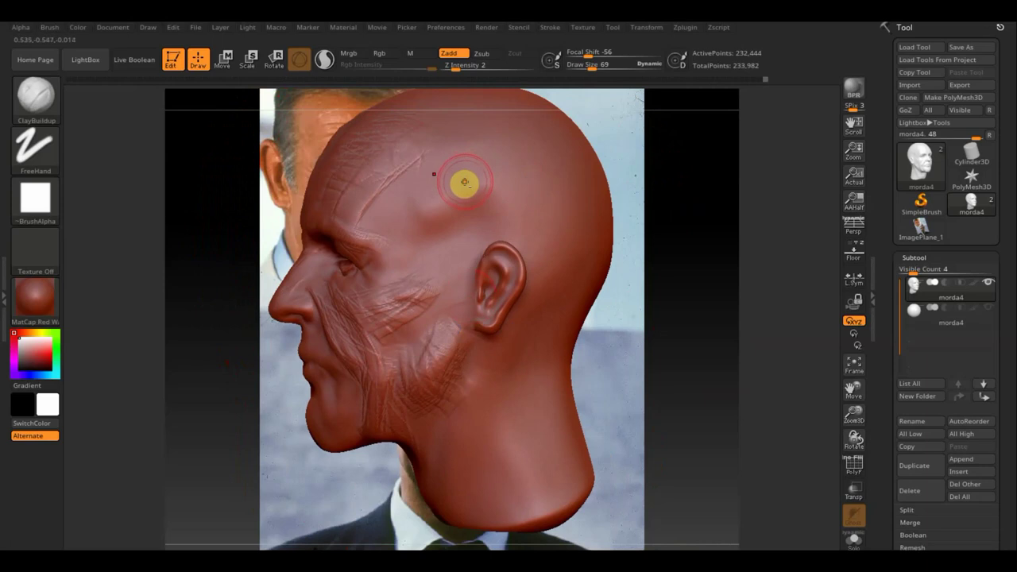
{"action": "left_click_drag", "start_coordinate": [465, 182], "coordinate": [429, 207]}
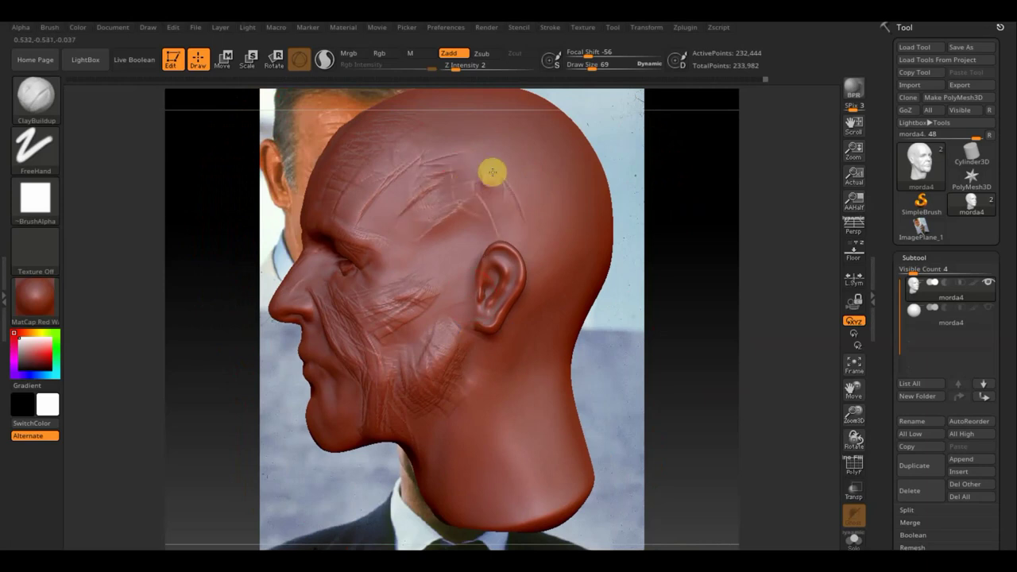
{"action": "mouse_move", "coordinate": [492, 171]}
{"action": "left_mouse_down"}
{"action": "mouse_move", "coordinate": [470, 170]}
{"action": "mouse_move", "coordinate": [451, 234]}
{"action": "mouse_move", "coordinate": [478, 210]}
{"action": "left_mouse_up"}
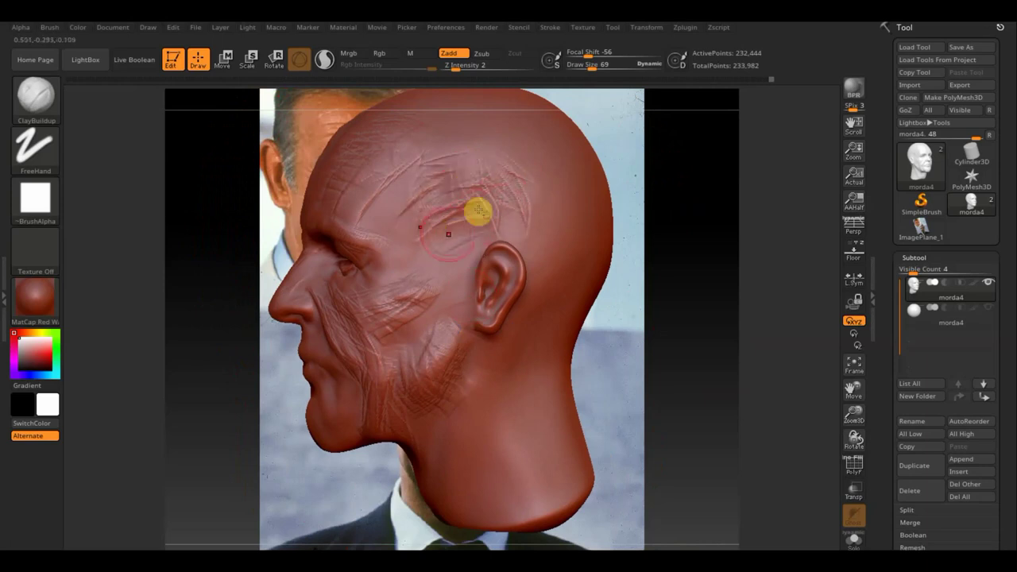
{"action": "key", "text": "shift"}
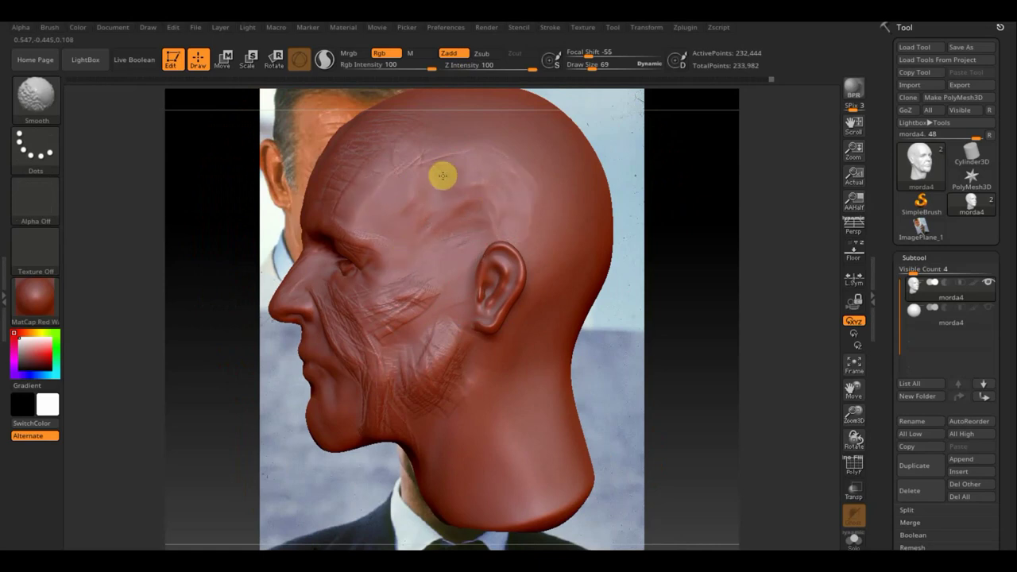
{"action": "mouse_move", "coordinate": [434, 151]}
{"action": "left_mouse_down", "text": "shift"}
{"action": "mouse_move", "coordinate": [422, 195]}
{"action": "mouse_move", "coordinate": [388, 209]}
{"action": "mouse_move", "coordinate": [437, 235]}
{"action": "left_mouse_up", "text": "shift"}
Add diagonal, curved and crossing creases on the temple, then smooth them down.
{"action": "mouse_move", "coordinate": [419, 182]}
{"action": "left_mouse_down"}
{"action": "mouse_move", "coordinate": [453, 235]}
{"action": "mouse_move", "coordinate": [476, 234]}
{"action": "left_mouse_up"}
{"action": "left_click_drag", "start_coordinate": [461, 175], "coordinate": [488, 227]}
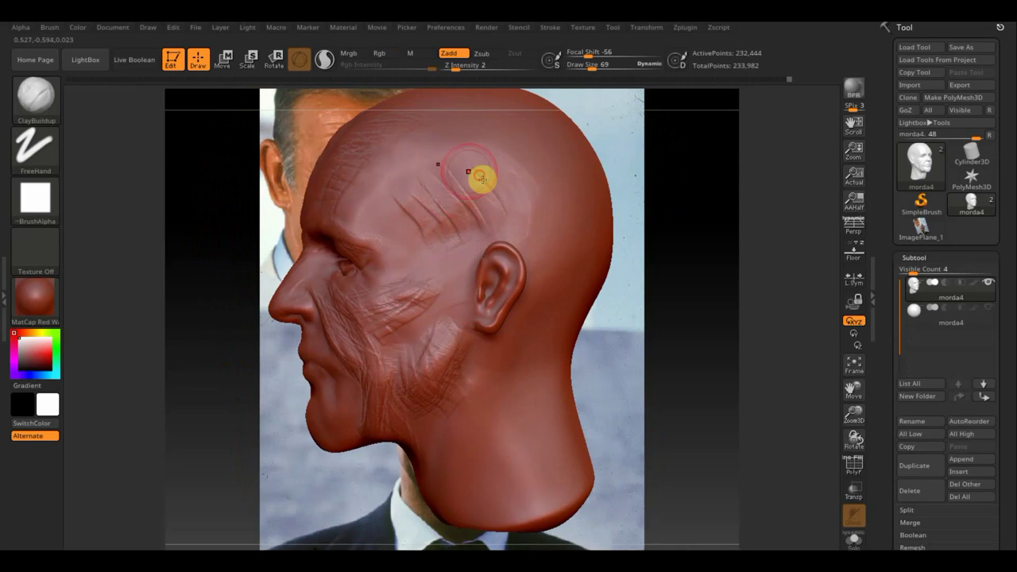
{"action": "mouse_move", "coordinate": [421, 199]}
{"action": "left_mouse_down"}
{"action": "mouse_move", "coordinate": [501, 177]}
{"action": "mouse_move", "coordinate": [483, 209]}
{"action": "left_mouse_up"}
{"action": "mouse_move", "coordinate": [437, 245]}
{"action": "left_mouse_down"}
{"action": "mouse_move", "coordinate": [415, 215]}
{"action": "mouse_move", "coordinate": [453, 214]}
{"action": "mouse_move", "coordinate": [399, 187]}
{"action": "left_mouse_up"}
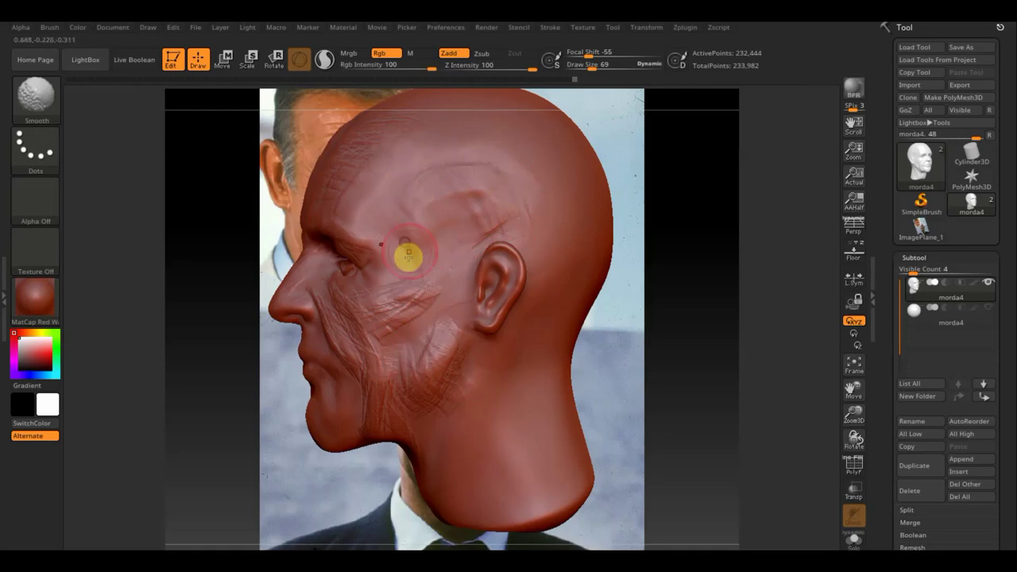
{"action": "mouse_move", "coordinate": [432, 250]}
{"action": "left_mouse_down", "text": "shift"}
{"action": "mouse_move", "coordinate": [447, 240]}
{"action": "mouse_move", "coordinate": [503, 253]}
{"action": "mouse_move", "coordinate": [474, 249]}
{"action": "mouse_move", "coordinate": [545, 295]}
{"action": "left_mouse_up", "text": "shift"}
{"action": "mouse_move", "coordinate": [588, 267]}
{"action": "left_mouse_down"}
{"action": "mouse_move", "coordinate": [606, 345]}
{"action": "mouse_move", "coordinate": [581, 336]}
{"action": "mouse_move", "coordinate": [541, 345]}
{"action": "left_mouse_up"}
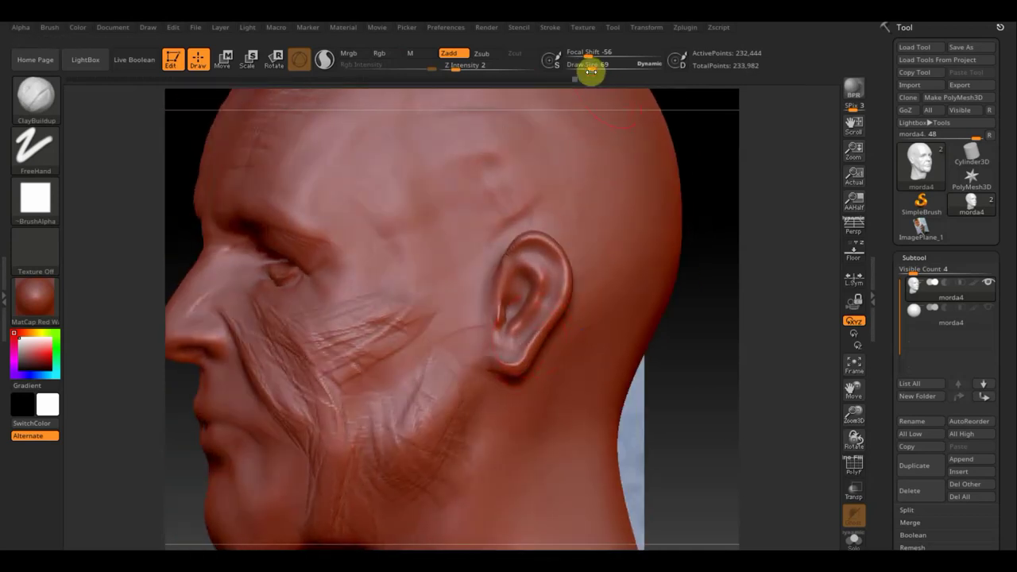
With Move Topological at a small Draw Size, pull the earlobe slightly downward.
{"action": "left_click_drag", "start_coordinate": [586, 67], "coordinate": [581, 67]}
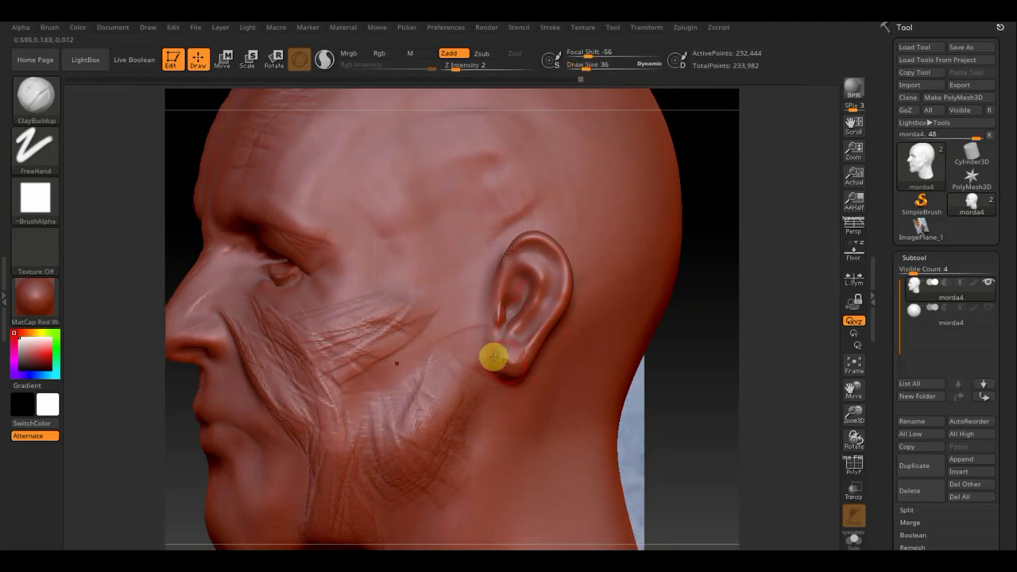
{"action": "left_click", "coordinate": [52, 112]}
{"action": "left_click", "coordinate": [253, 115]}
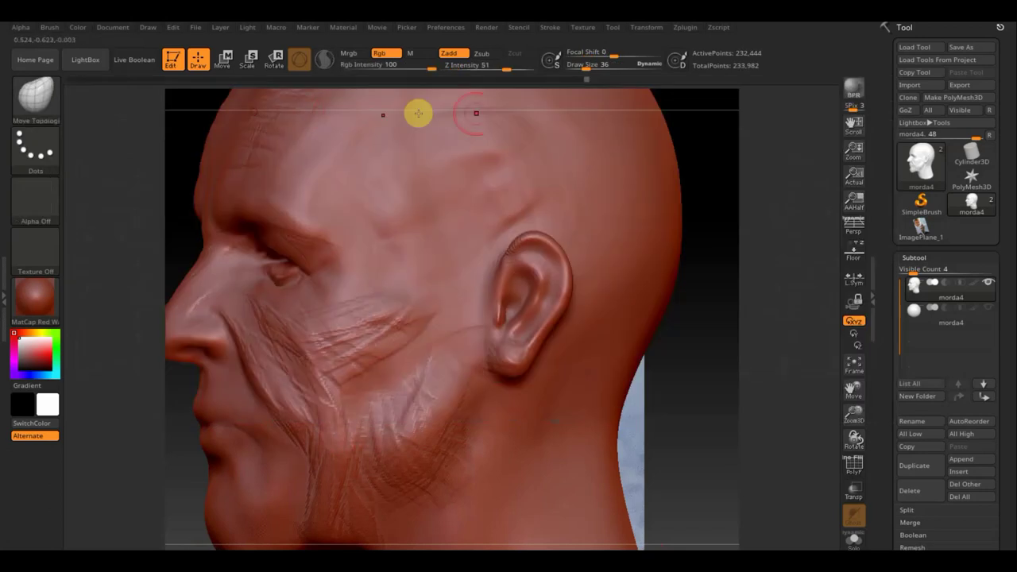
{"action": "left_click_drag", "start_coordinate": [586, 66], "coordinate": [594, 68]}
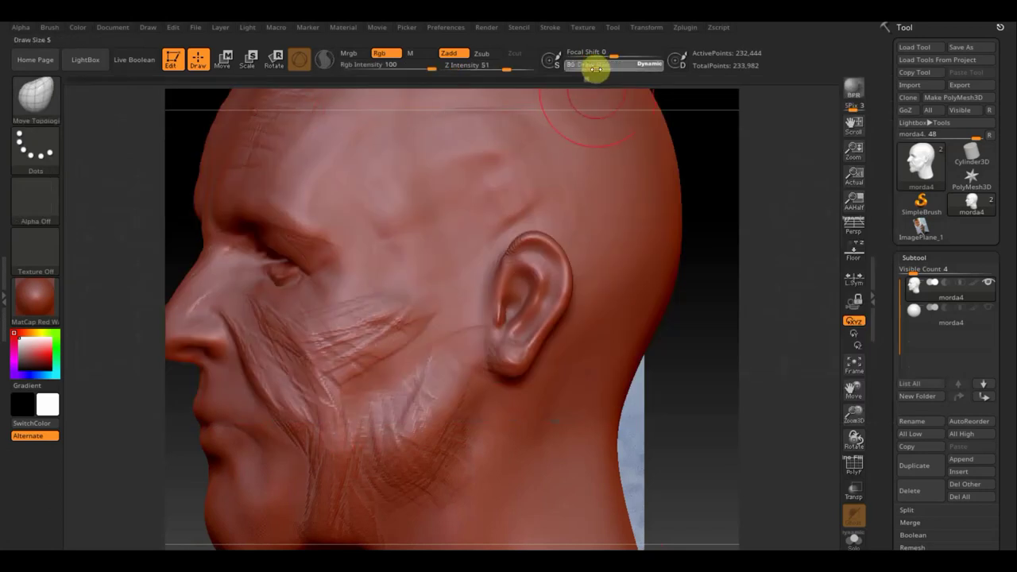
{"action": "left_click_drag", "start_coordinate": [499, 372], "coordinate": [489, 408]}
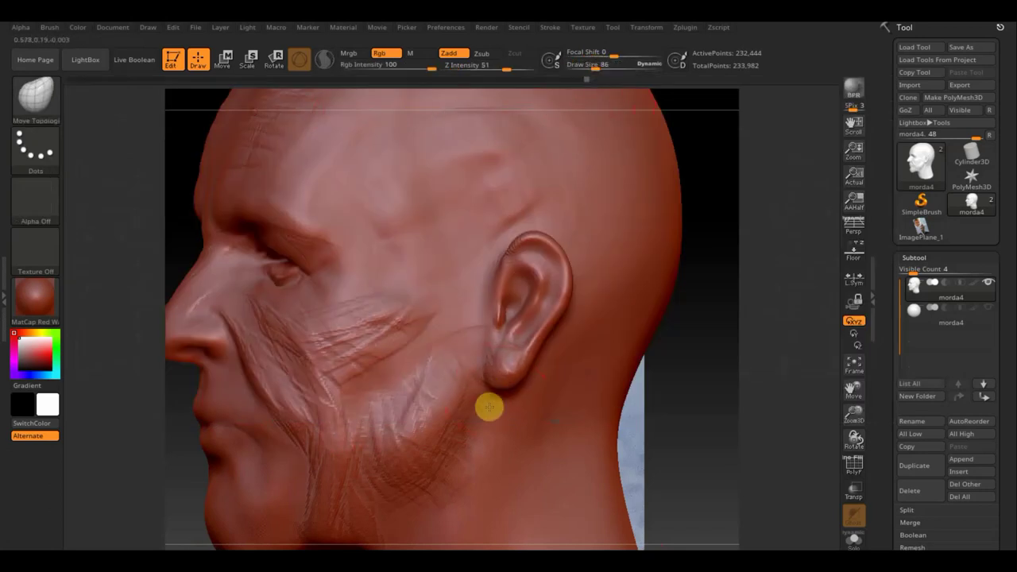
Return the head to a frontal view over the reference and bring up the brush library.
{"action": "mouse_move", "coordinate": [625, 382]}
{"action": "left_mouse_down"}
{"action": "mouse_move", "coordinate": [660, 371]}
{"action": "mouse_move", "coordinate": [502, 378]}
{"action": "mouse_move", "coordinate": [486, 267]}
{"action": "mouse_move", "coordinate": [499, 244]}
{"action": "mouse_move", "coordinate": [472, 249]}
{"action": "mouse_move", "coordinate": [510, 249]}
{"action": "mouse_move", "coordinate": [626, 283]}
{"action": "left_mouse_up"}
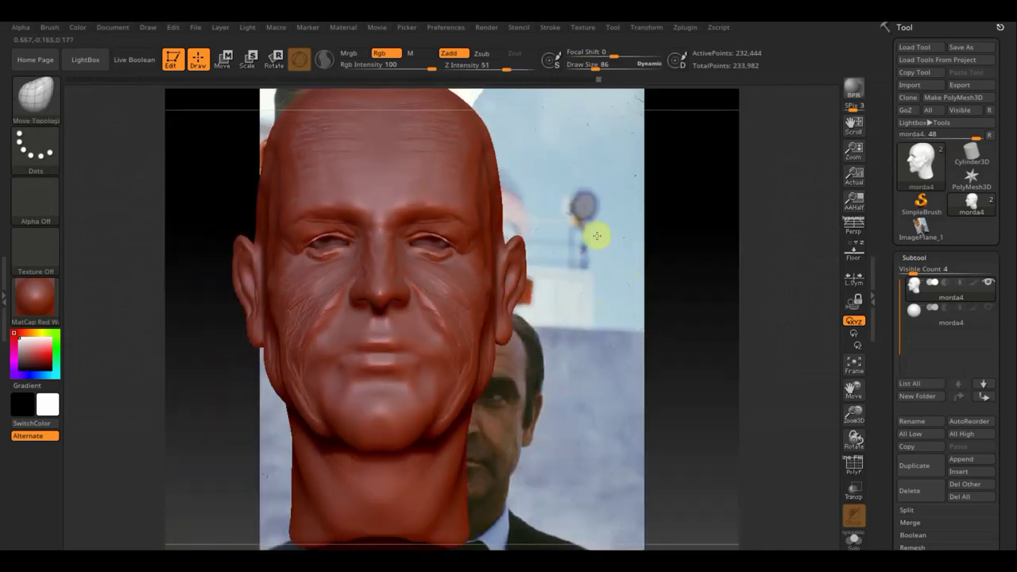
{"action": "mouse_move", "coordinate": [597, 235]}
{"action": "left_mouse_down"}
{"action": "mouse_move", "coordinate": [583, 368]}
{"action": "mouse_move", "coordinate": [584, 275]}
{"action": "mouse_move", "coordinate": [583, 334]}
{"action": "left_mouse_up"}
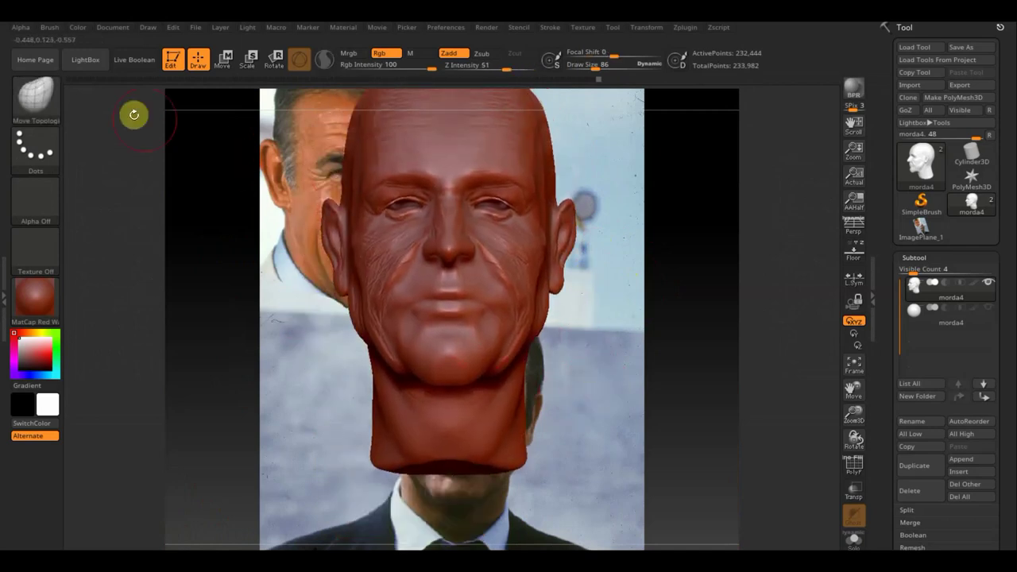
{"action": "left_click", "coordinate": [30, 92]}
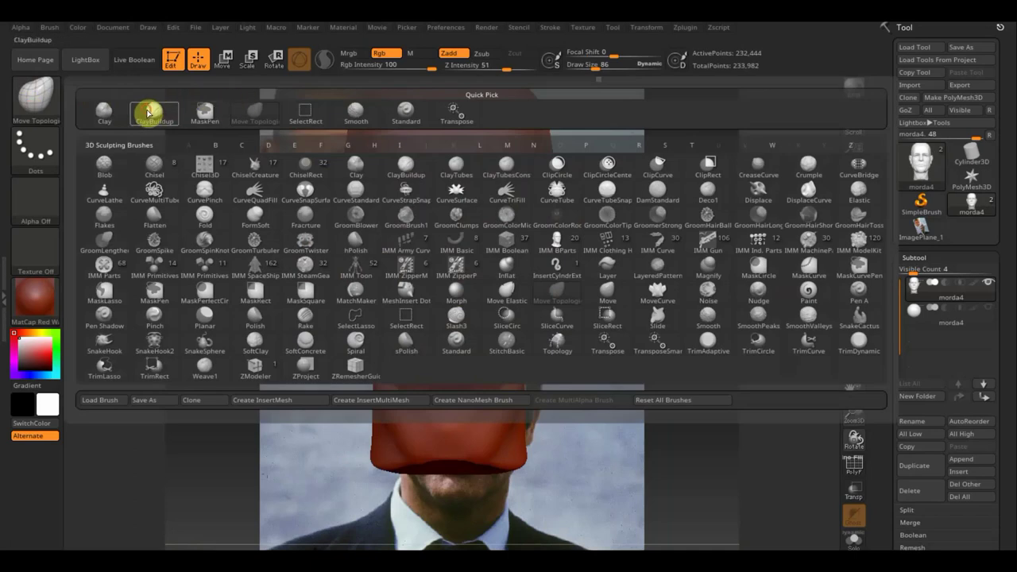
{"action": "left_click", "coordinate": [148, 111]}
{"action": "left_click_drag", "start_coordinate": [598, 72], "coordinate": [586, 67]}
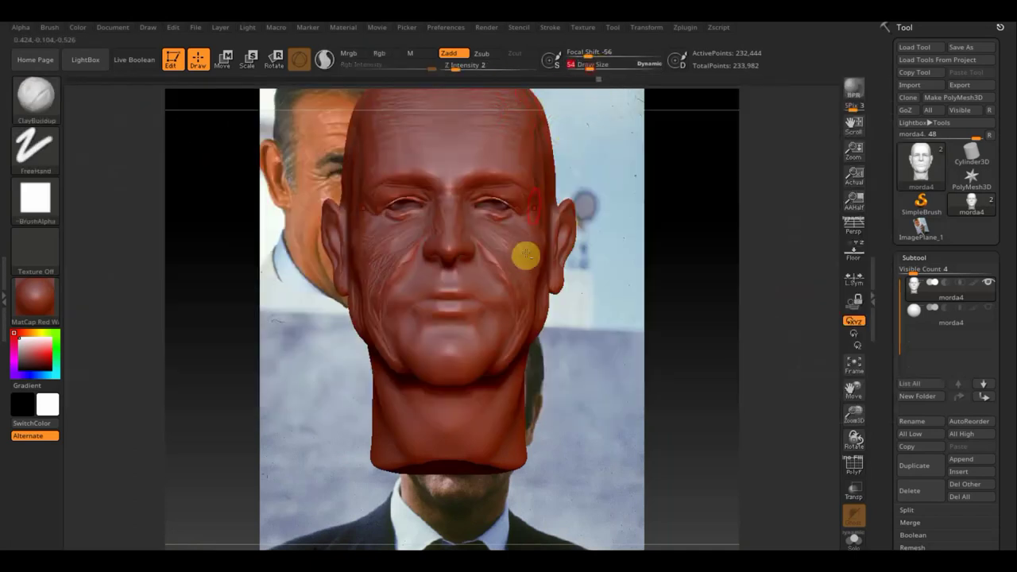
{"action": "mouse_move", "coordinate": [398, 409]}
{"action": "left_mouse_down"}
{"action": "mouse_move", "coordinate": [423, 460]}
{"action": "mouse_move", "coordinate": [403, 399]}
{"action": "mouse_move", "coordinate": [406, 416]}
{"action": "left_mouse_up"}
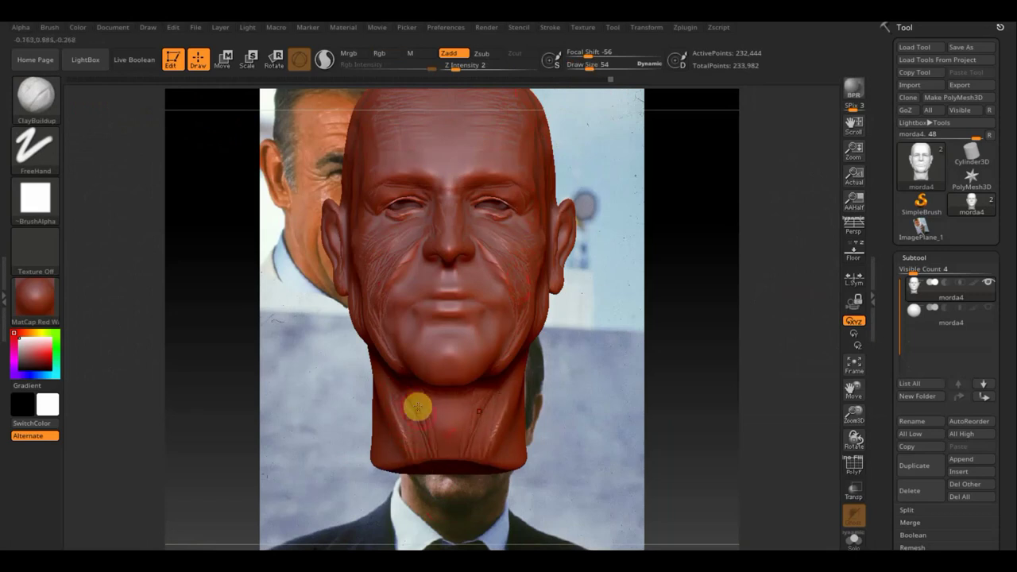
{"action": "key", "text": "shift"}
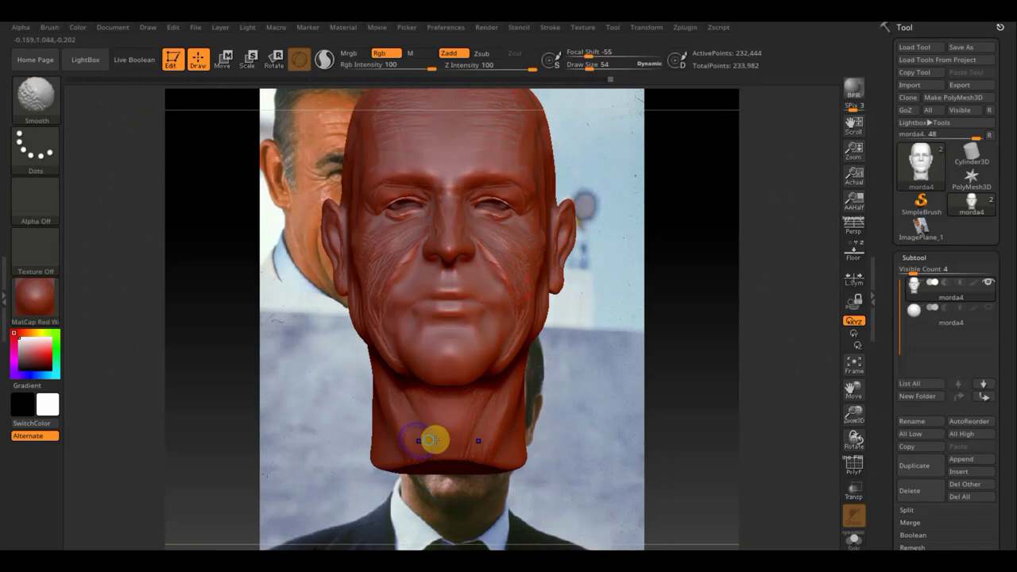
{"action": "right_click_drag", "start_coordinate": [430, 439], "coordinate": [470, 431]}
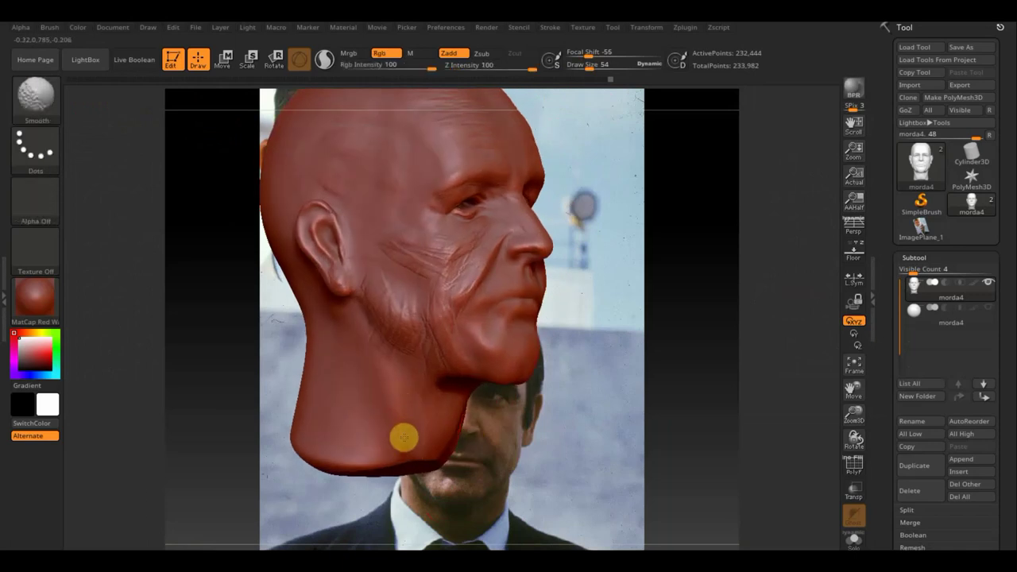
{"action": "left_click_drag", "start_coordinate": [399, 431], "coordinate": [402, 415]}
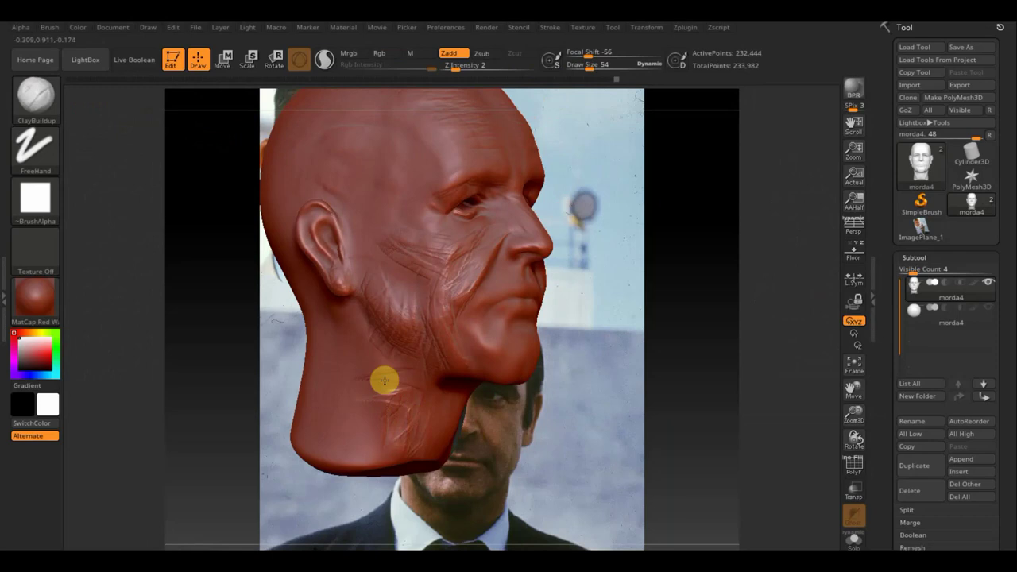
{"action": "left_click_drag", "start_coordinate": [363, 318], "coordinate": [423, 387]}
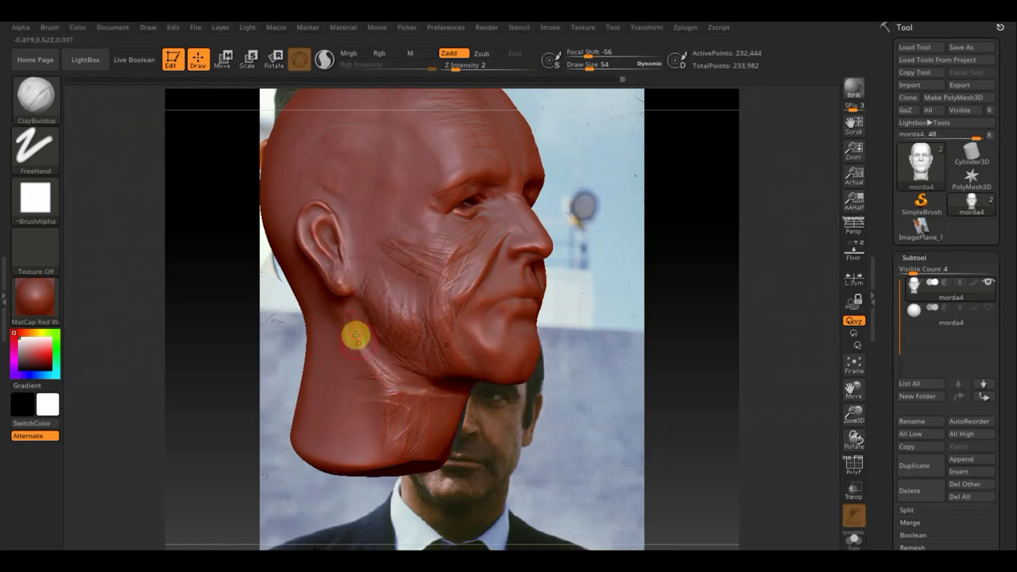
{"action": "key", "text": "shift"}
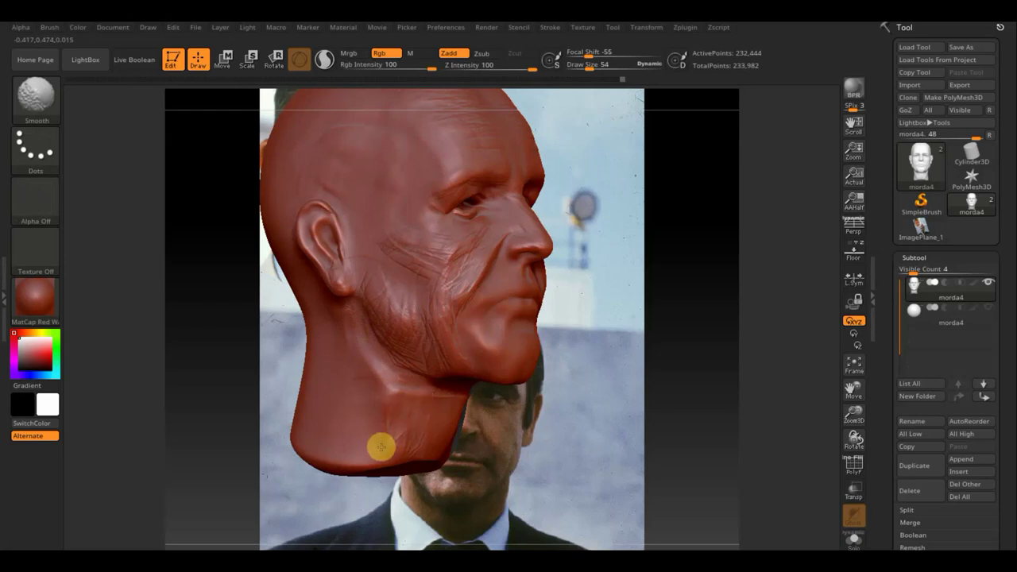
{"action": "mouse_move", "coordinate": [405, 442]}
{"action": "left_mouse_down", "text": "shift"}
{"action": "mouse_move", "coordinate": [376, 445]}
{"action": "mouse_move", "coordinate": [422, 440]}
{"action": "mouse_move", "coordinate": [465, 415]}
{"action": "mouse_move", "coordinate": [379, 438]}
{"action": "left_mouse_up", "text": "shift"}
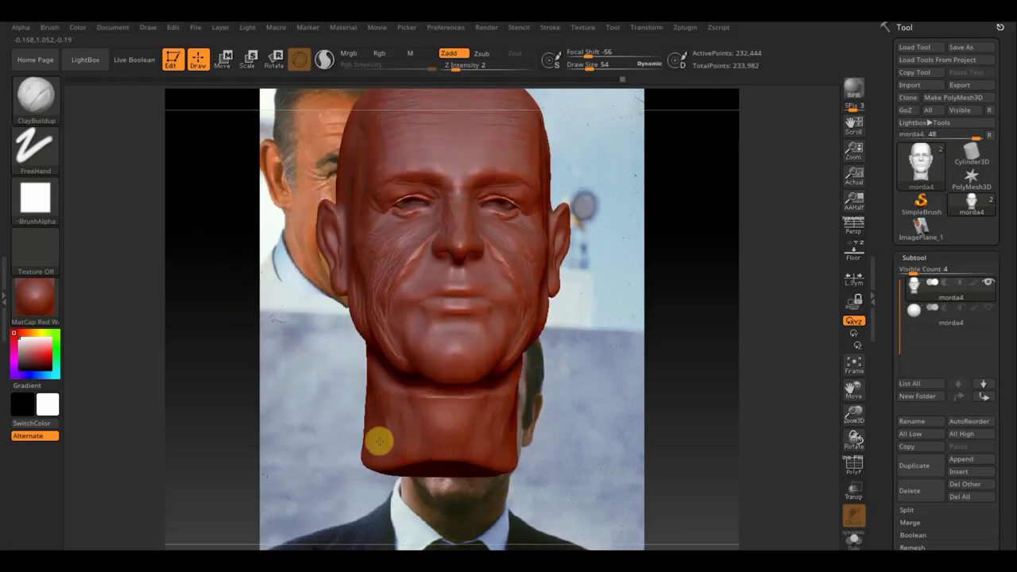
{"action": "mouse_move", "coordinate": [604, 400]}
{"action": "left_mouse_down", "text": "alt"}
{"action": "mouse_move", "coordinate": [454, 441]}
{"action": "mouse_move", "coordinate": [427, 517]}
{"action": "mouse_move", "coordinate": [536, 476]}
{"action": "mouse_move", "coordinate": [460, 477]}
{"action": "mouse_move", "coordinate": [440, 460]}
{"action": "mouse_move", "coordinate": [420, 378]}
{"action": "left_mouse_up", "text": "alt"}
{"action": "key", "text": "shift"}
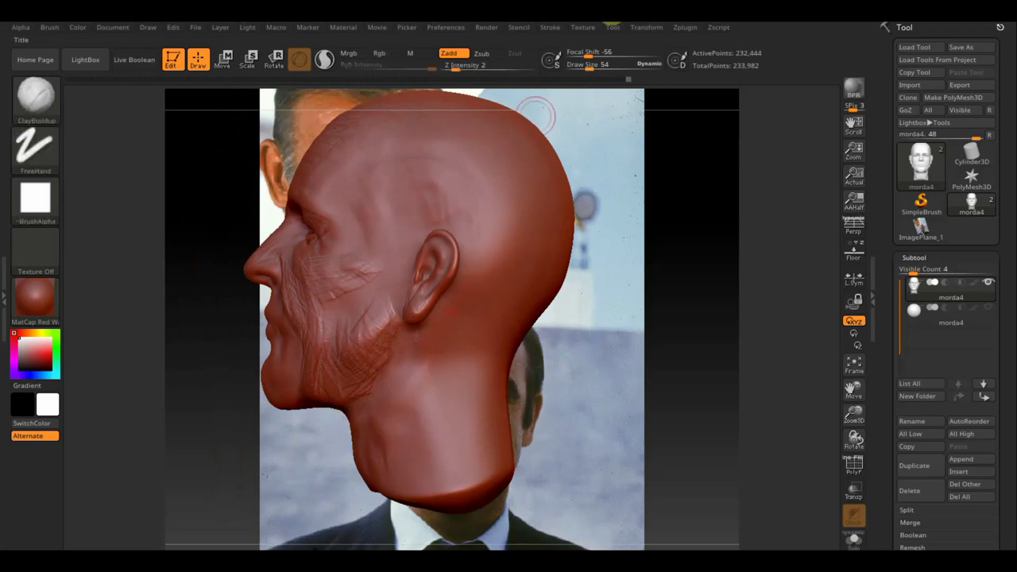
Enlarge the ClayBuildup brush to 99 and build clay on the neck below the ear and at the back.
{"action": "left_click_drag", "start_coordinate": [585, 65], "coordinate": [598, 65]}
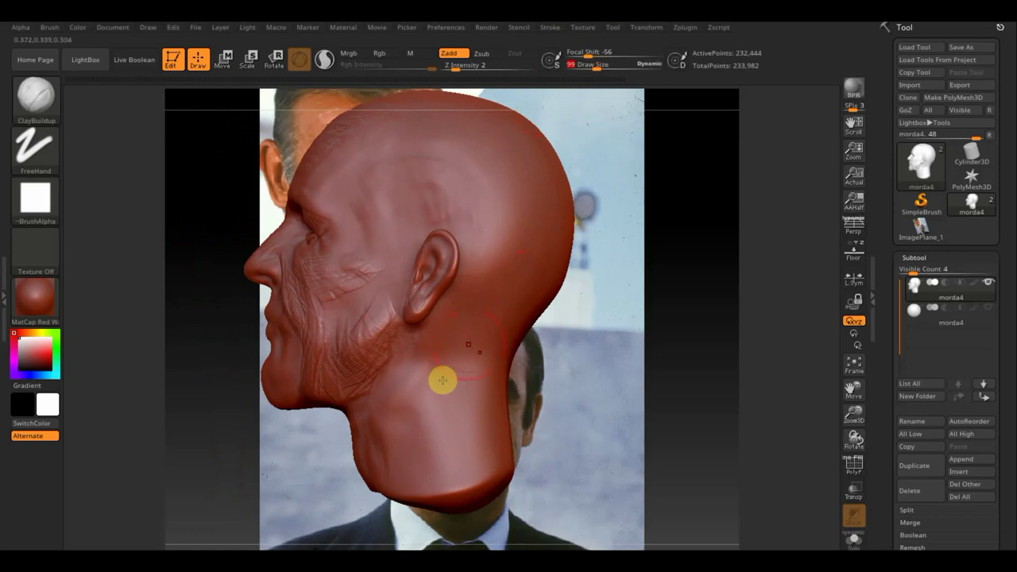
{"action": "mouse_move", "coordinate": [437, 366]}
{"action": "left_mouse_down"}
{"action": "mouse_move", "coordinate": [390, 445]}
{"action": "mouse_move", "coordinate": [463, 321]}
{"action": "mouse_move", "coordinate": [461, 298]}
{"action": "mouse_move", "coordinate": [422, 429]}
{"action": "mouse_move", "coordinate": [454, 352]}
{"action": "mouse_move", "coordinate": [491, 372]}
{"action": "left_mouse_up"}
{"action": "right_click_drag", "start_coordinate": [491, 372], "coordinate": [499, 317]}
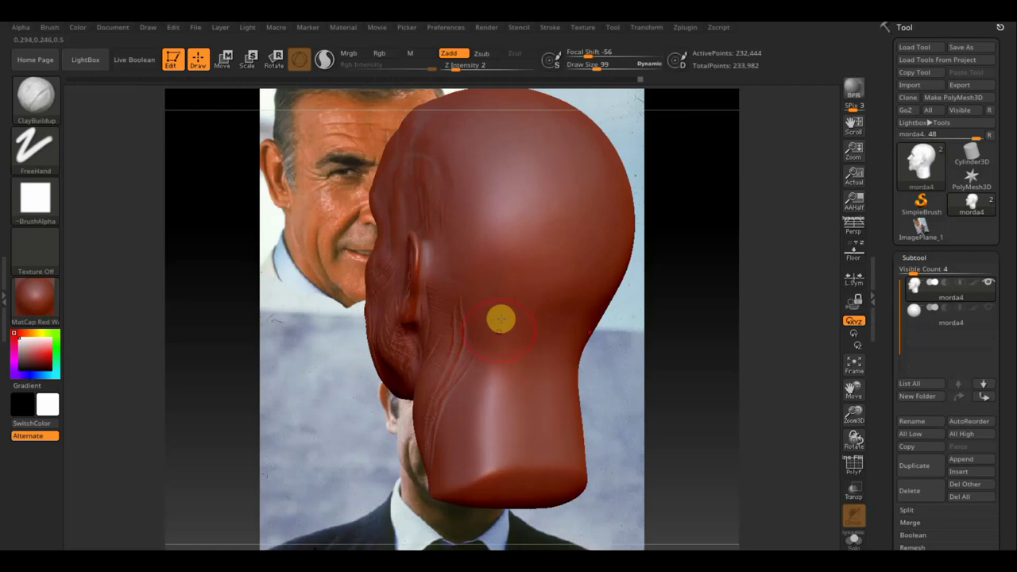
{"action": "mouse_move", "coordinate": [500, 318]}
{"action": "left_mouse_down"}
{"action": "mouse_move", "coordinate": [483, 368]}
{"action": "mouse_move", "coordinate": [472, 342]}
{"action": "mouse_move", "coordinate": [494, 431]}
{"action": "mouse_move", "coordinate": [518, 332]}
{"action": "mouse_move", "coordinate": [484, 367]}
{"action": "left_mouse_up"}
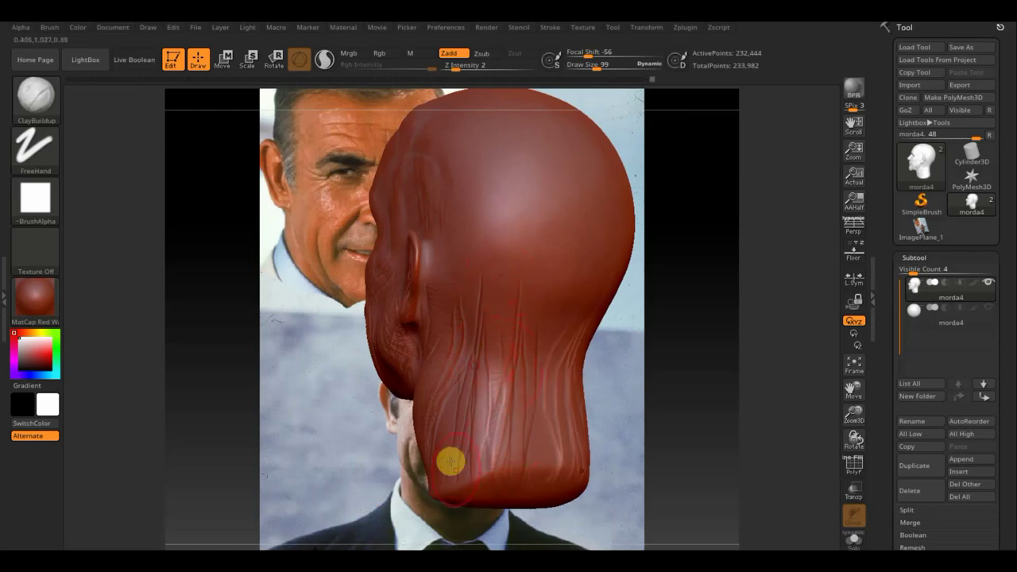
Smooth the new neck strokes, build out the lower edge of the neck, and smooth it again.
{"action": "mouse_move", "coordinate": [450, 461]}
{"action": "right_mouse_down"}
{"action": "mouse_move", "coordinate": [556, 463]}
{"action": "mouse_move", "coordinate": [503, 467]}
{"action": "right_mouse_up"}
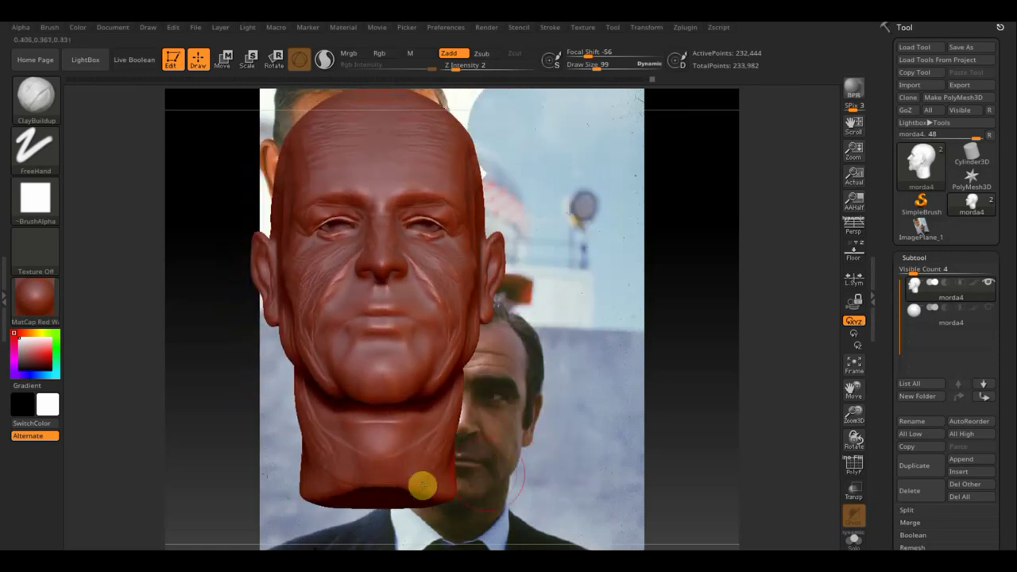
{"action": "mouse_move", "coordinate": [347, 486]}
{"action": "right_mouse_down"}
{"action": "mouse_move", "coordinate": [375, 490]}
{"action": "mouse_move", "coordinate": [309, 468]}
{"action": "right_mouse_up"}
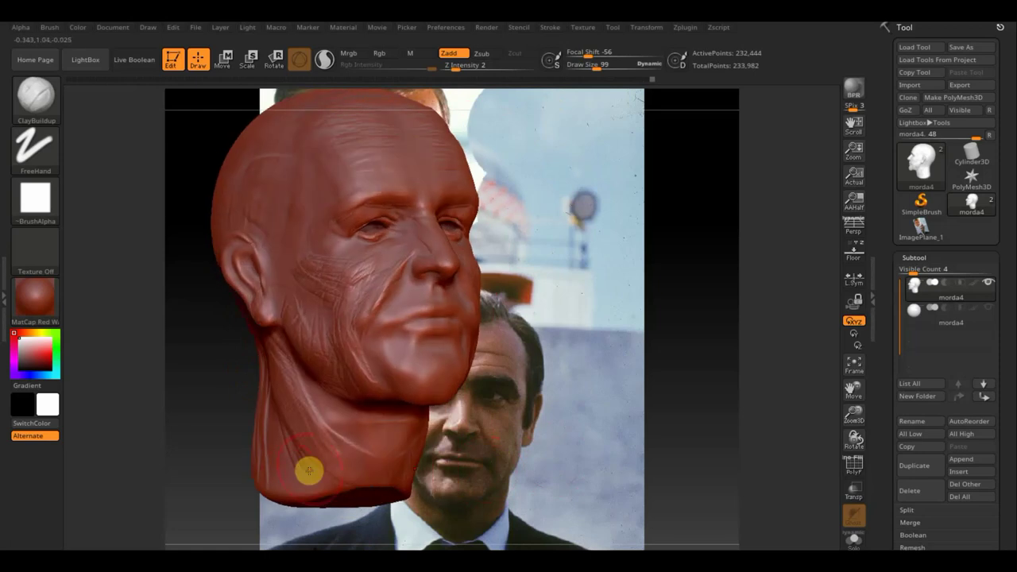
{"action": "left_click_drag", "start_coordinate": [283, 421], "coordinate": [311, 454], "text": "shift"}
{"action": "mouse_move", "coordinate": [430, 454]}
{"action": "right_mouse_down"}
{"action": "mouse_move", "coordinate": [511, 442]}
{"action": "mouse_move", "coordinate": [511, 454]}
{"action": "right_mouse_up"}
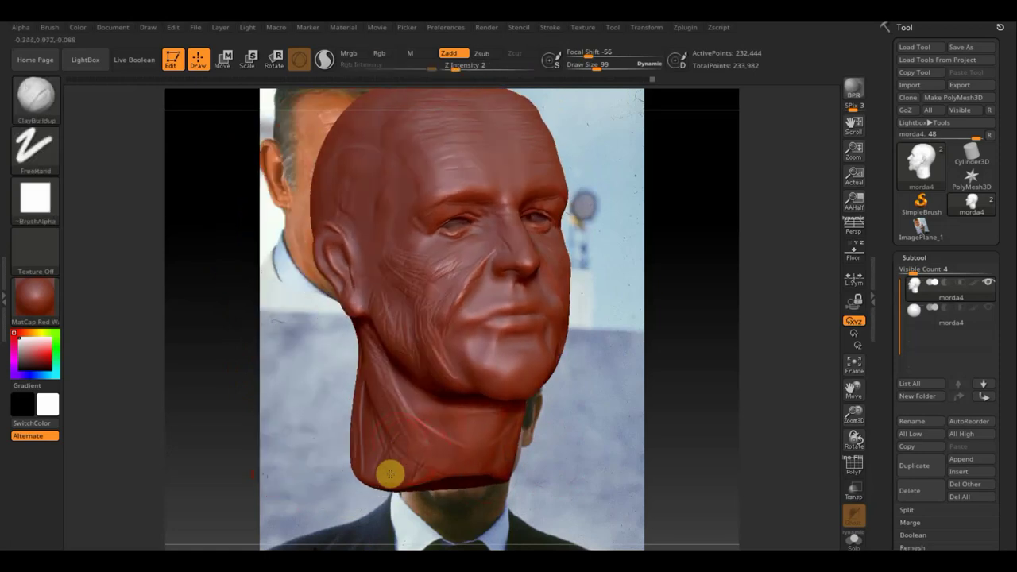
{"action": "right_click_drag", "start_coordinate": [370, 481], "coordinate": [339, 476]}
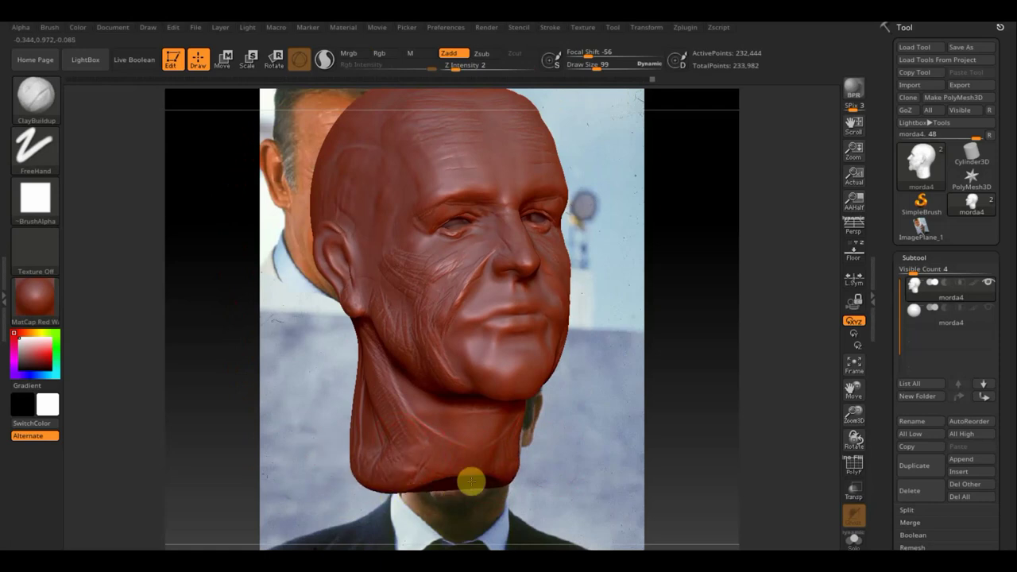
{"action": "mouse_move", "coordinate": [471, 485]}
{"action": "left_mouse_down"}
{"action": "mouse_move", "coordinate": [431, 477]}
{"action": "mouse_move", "coordinate": [418, 492]}
{"action": "mouse_move", "coordinate": [396, 486]}
{"action": "left_mouse_up"}
{"action": "right_click_drag", "start_coordinate": [363, 476], "coordinate": [411, 477]}
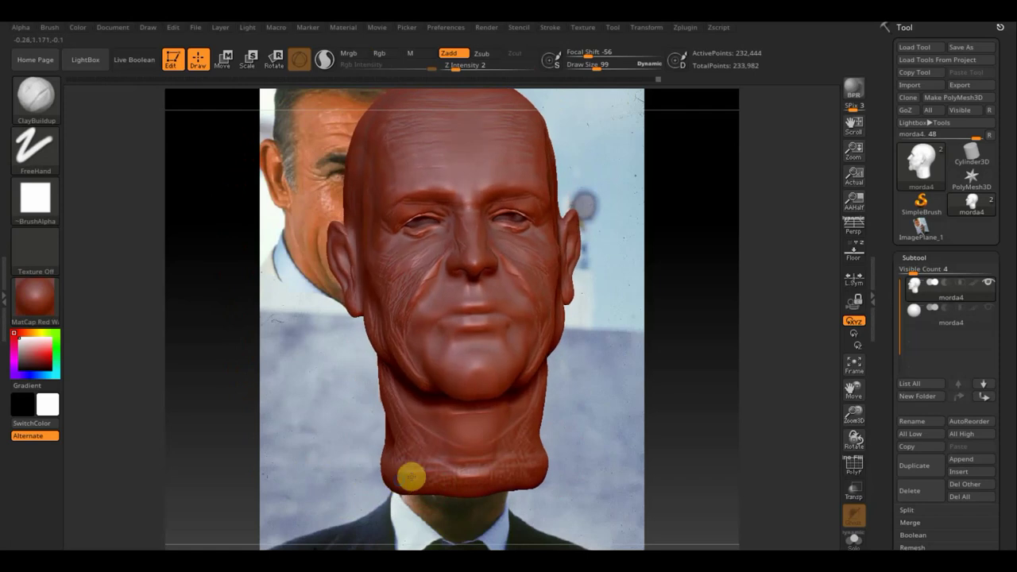
{"action": "mouse_move", "coordinate": [403, 439]}
{"action": "right_mouse_down"}
{"action": "mouse_move", "coordinate": [387, 404]}
{"action": "mouse_move", "coordinate": [529, 411]}
{"action": "mouse_move", "coordinate": [461, 433]}
{"action": "right_mouse_up"}
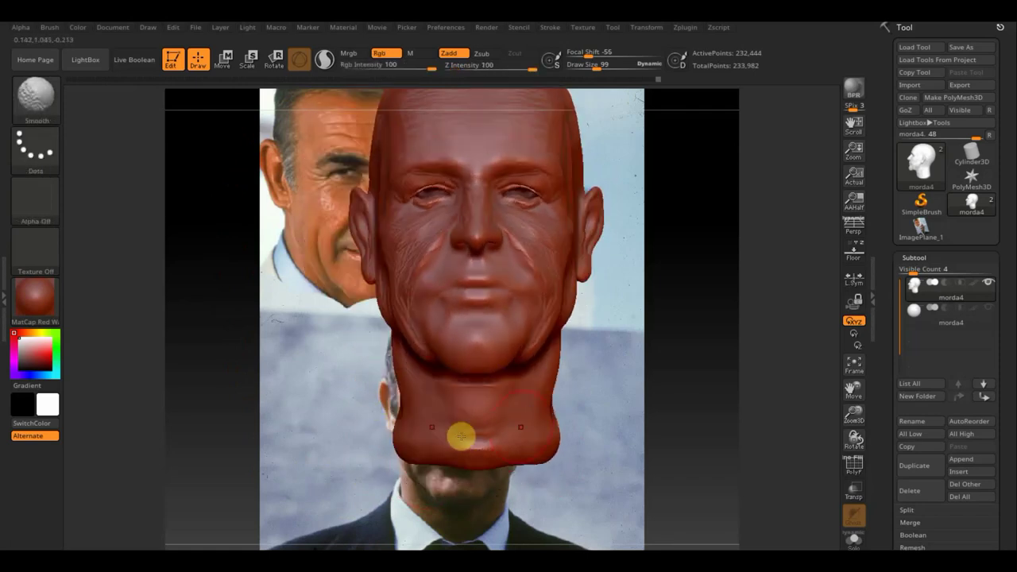
Build up the neck's left edge with ClayBuildup, then check it in three-quarter and side profile.
{"action": "key", "text": "space"}
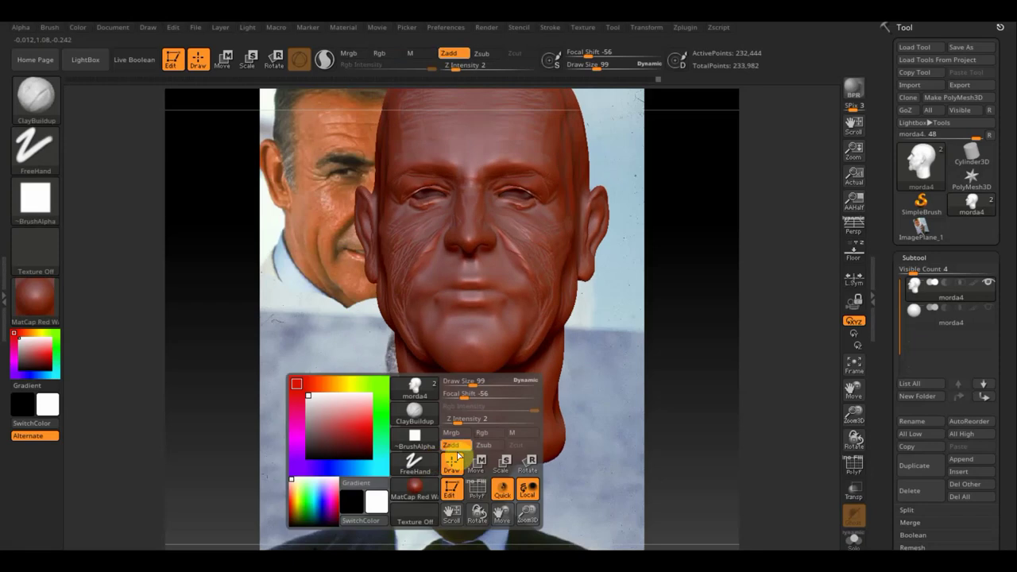
{"action": "mouse_move", "coordinate": [379, 427]}
{"action": "left_mouse_down"}
{"action": "mouse_move", "coordinate": [408, 443]}
{"action": "mouse_move", "coordinate": [447, 443]}
{"action": "mouse_move", "coordinate": [452, 466]}
{"action": "mouse_move", "coordinate": [434, 461]}
{"action": "mouse_move", "coordinate": [420, 411]}
{"action": "mouse_move", "coordinate": [452, 402]}
{"action": "left_mouse_up"}
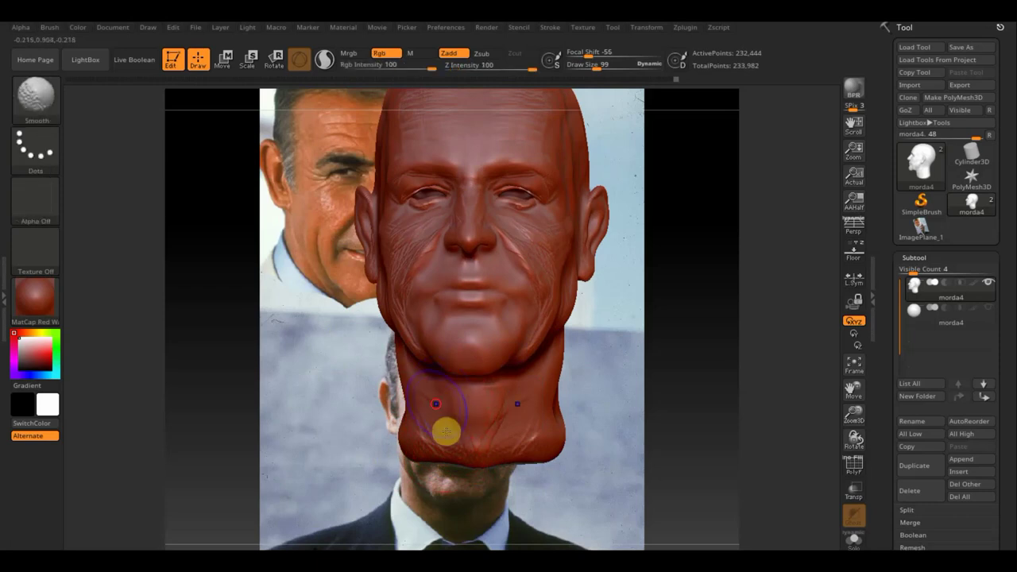
{"action": "mouse_move", "coordinate": [448, 447]}
{"action": "right_mouse_down"}
{"action": "mouse_move", "coordinate": [535, 424]}
{"action": "mouse_move", "coordinate": [545, 341]}
{"action": "right_mouse_up"}
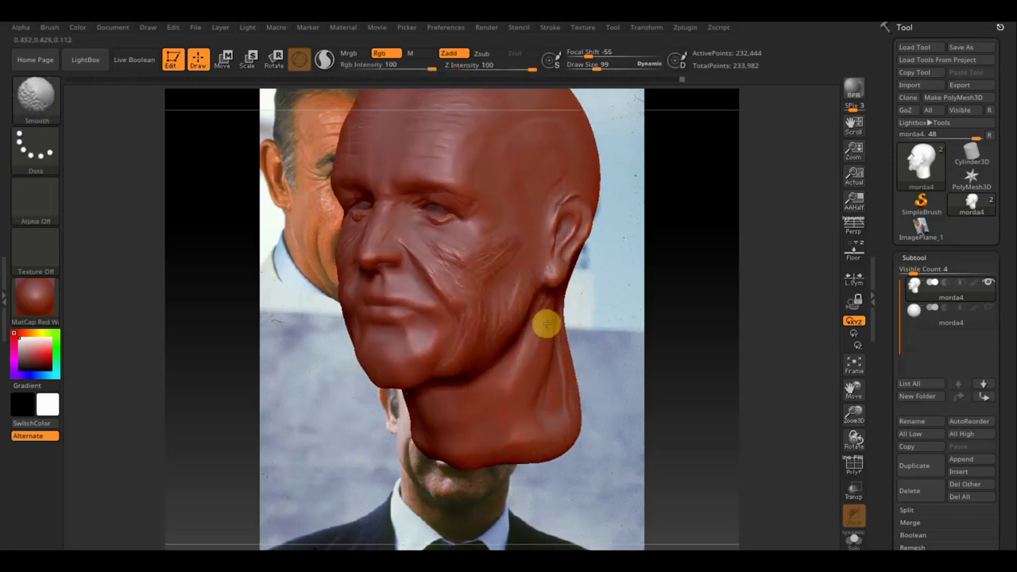
{"action": "right_click_drag", "start_coordinate": [529, 392], "coordinate": [577, 313]}
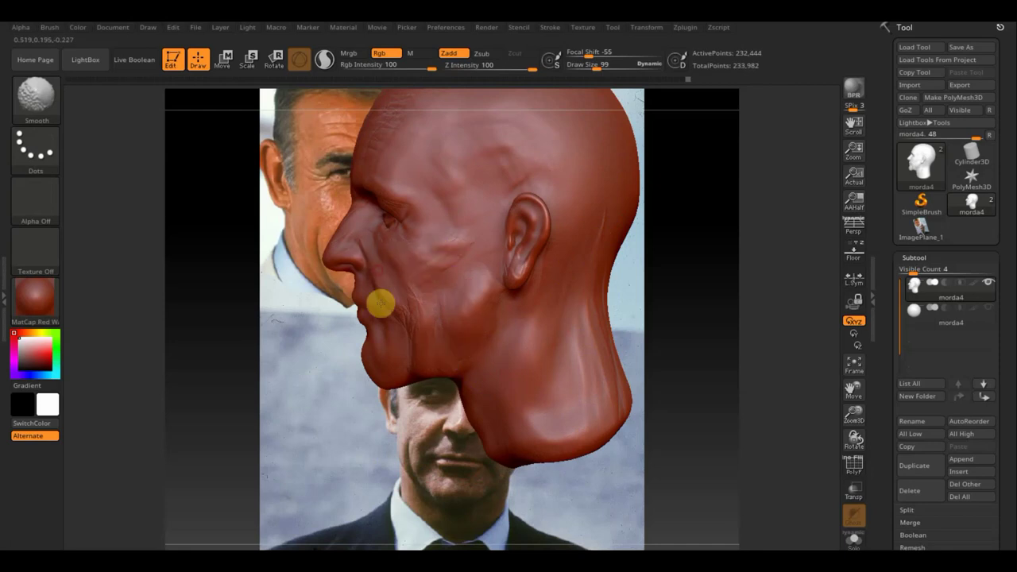
{"action": "key", "text": "space"}
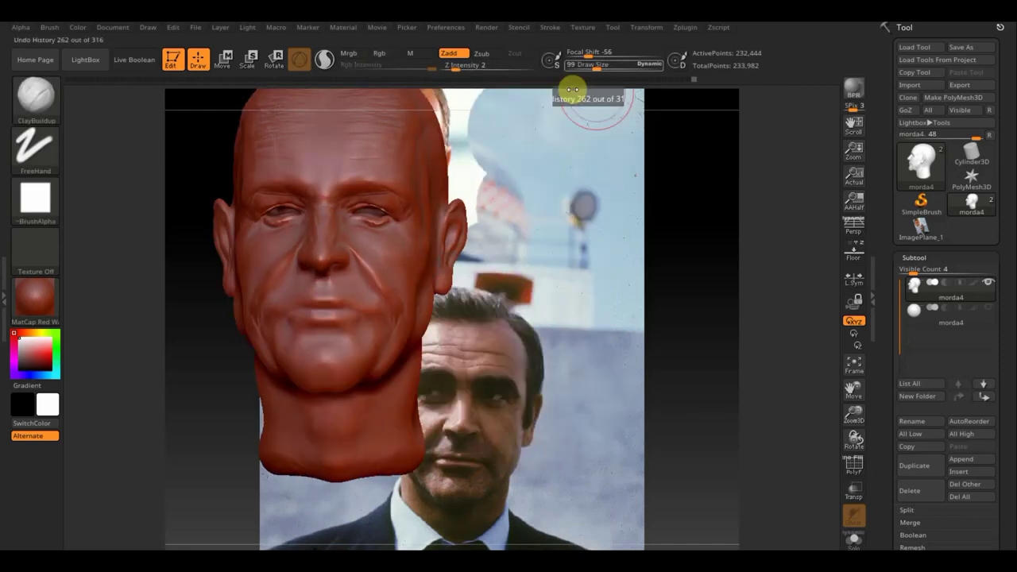
Zoom in on the face, set Draw Size to 51, and carve crease lines up the cheek.
{"action": "mouse_move", "coordinate": [526, 205]}
{"action": "left_mouse_down", "text": "alt"}
{"action": "mouse_move", "coordinate": [549, 259]}
{"action": "mouse_move", "coordinate": [522, 227]}
{"action": "mouse_move", "coordinate": [527, 182]}
{"action": "mouse_move", "coordinate": [525, 273]}
{"action": "mouse_move", "coordinate": [581, 268]}
{"action": "left_mouse_up", "text": "alt"}
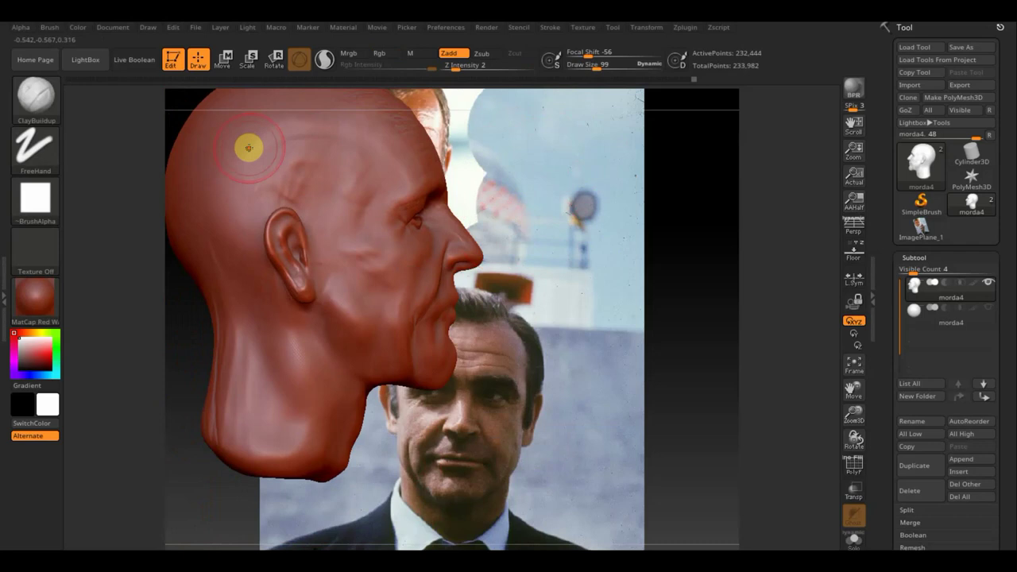
{"action": "mouse_move", "coordinate": [536, 228]}
{"action": "left_mouse_down", "text": "alt"}
{"action": "mouse_move", "coordinate": [545, 295]}
{"action": "mouse_move", "coordinate": [516, 289]}
{"action": "left_mouse_up", "text": "alt"}
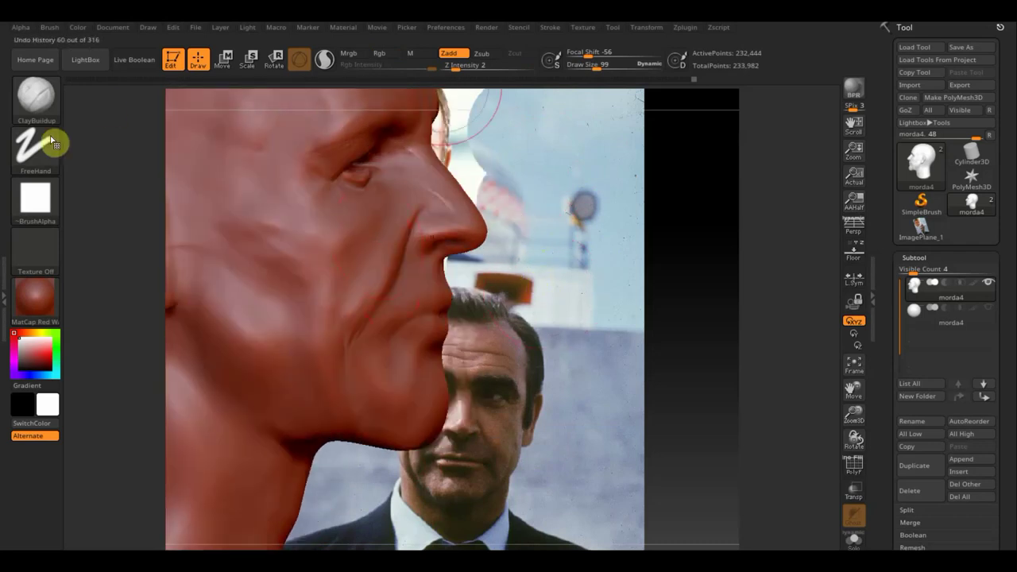
{"action": "left_click_drag", "start_coordinate": [597, 66], "coordinate": [588, 62]}
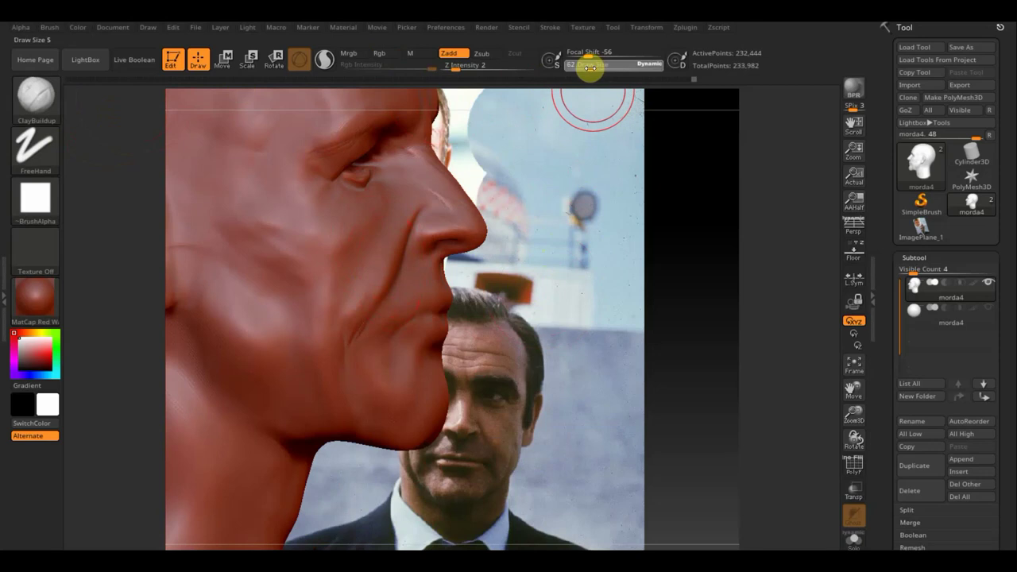
{"action": "left_click_drag", "start_coordinate": [560, 166], "coordinate": [291, 237]}
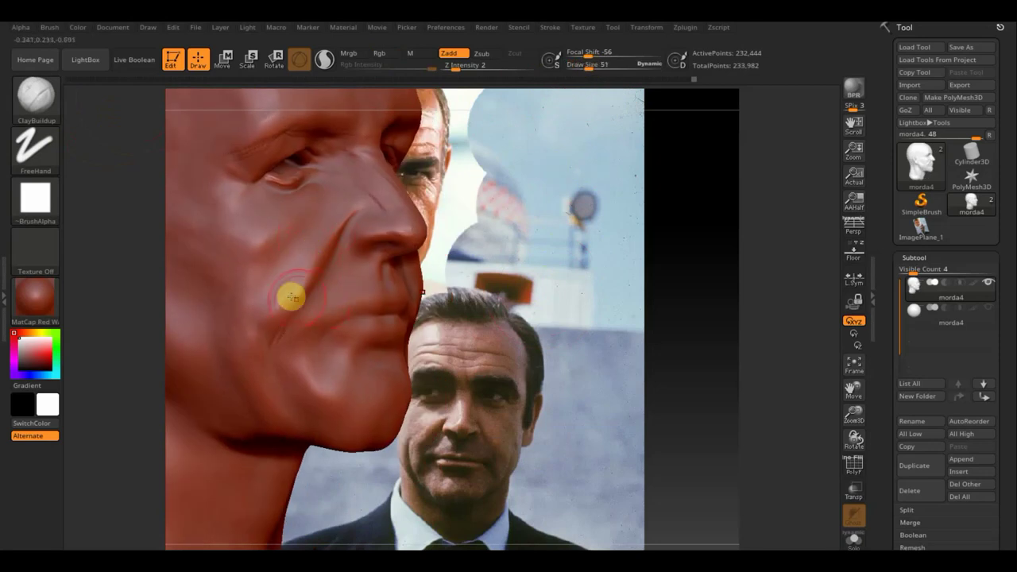
{"action": "left_click_drag", "start_coordinate": [279, 311], "coordinate": [280, 279]}
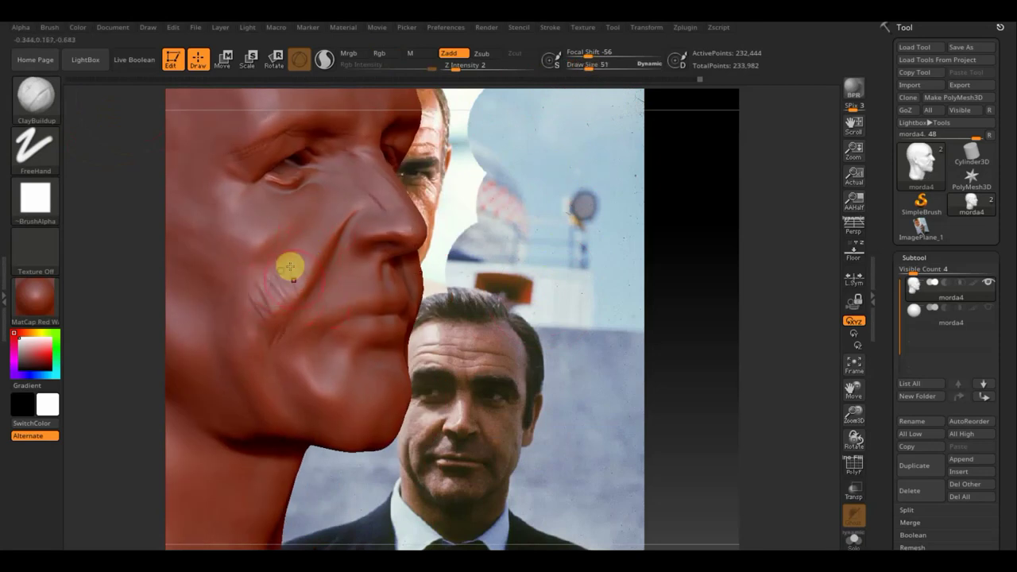
{"action": "left_click_drag", "start_coordinate": [300, 247], "coordinate": [308, 236]}
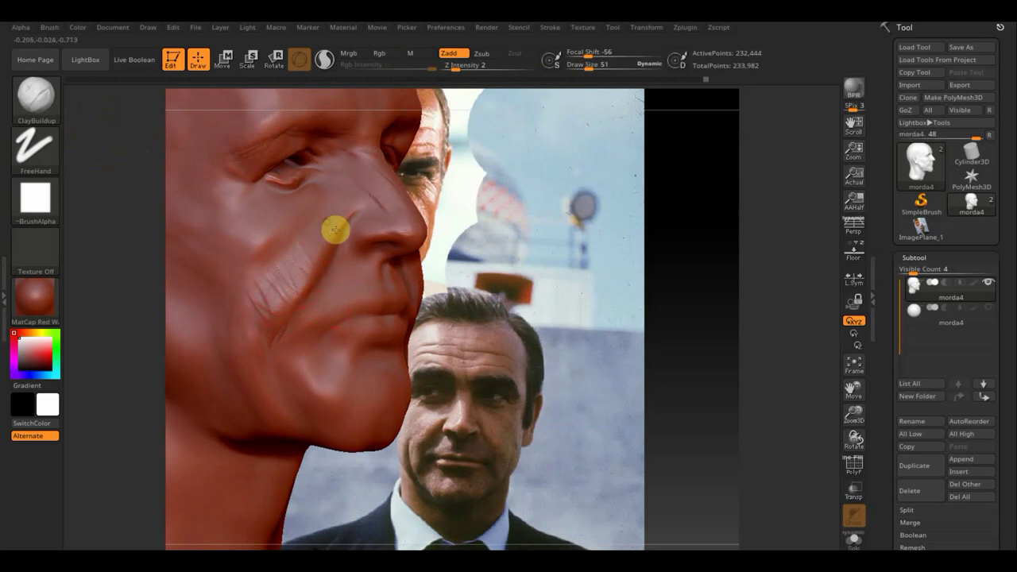
{"action": "left_click_drag", "start_coordinate": [264, 298], "coordinate": [262, 344]}
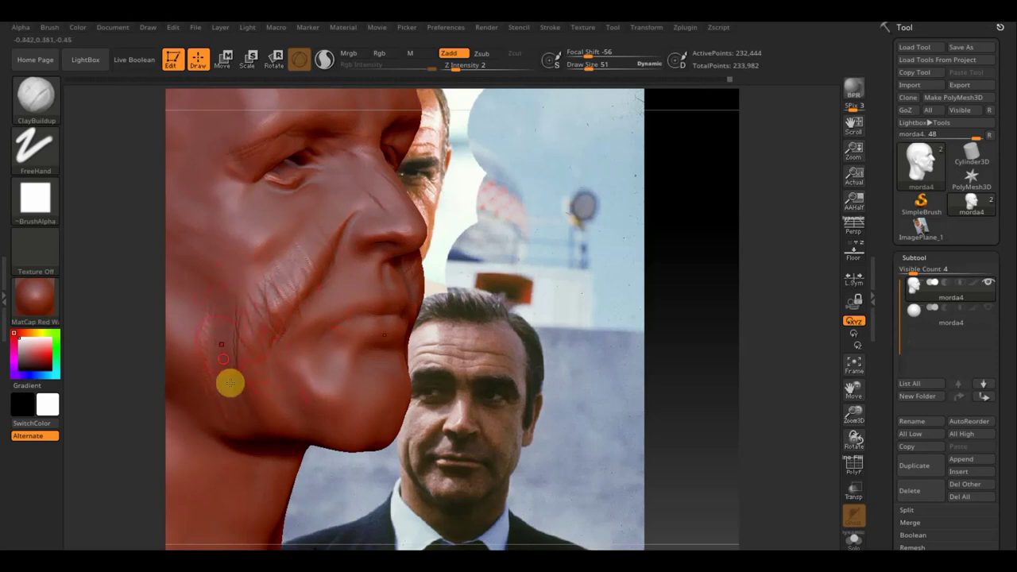
Smooth the lower cheek, then add creases below the eye and soften them.
{"action": "key", "text": "shift"}
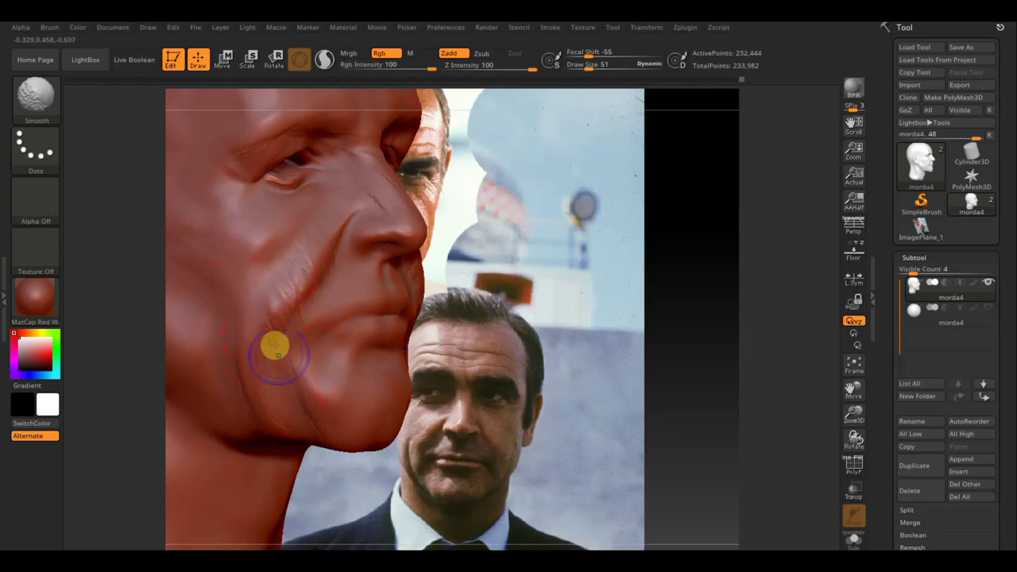
{"action": "left_click_drag", "start_coordinate": [266, 326], "coordinate": [331, 355], "text": "shift"}
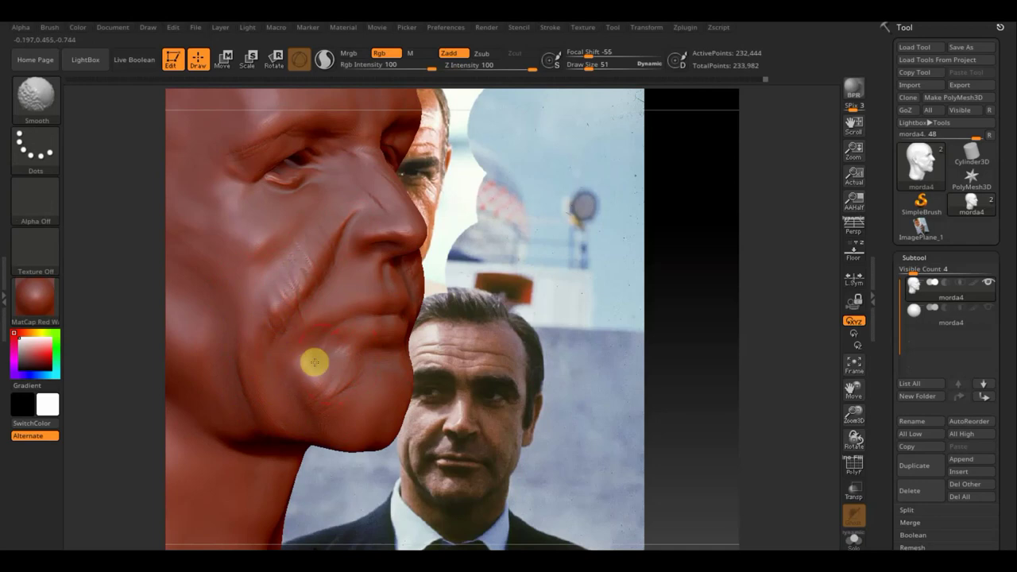
{"action": "left_click_drag", "start_coordinate": [313, 363], "coordinate": [330, 381], "text": "shift"}
{"action": "mouse_move", "coordinate": [341, 400]}
{"action": "right_mouse_down"}
{"action": "mouse_move", "coordinate": [352, 243]}
{"action": "mouse_move", "coordinate": [309, 219]}
{"action": "mouse_move", "coordinate": [341, 234]}
{"action": "right_mouse_up"}
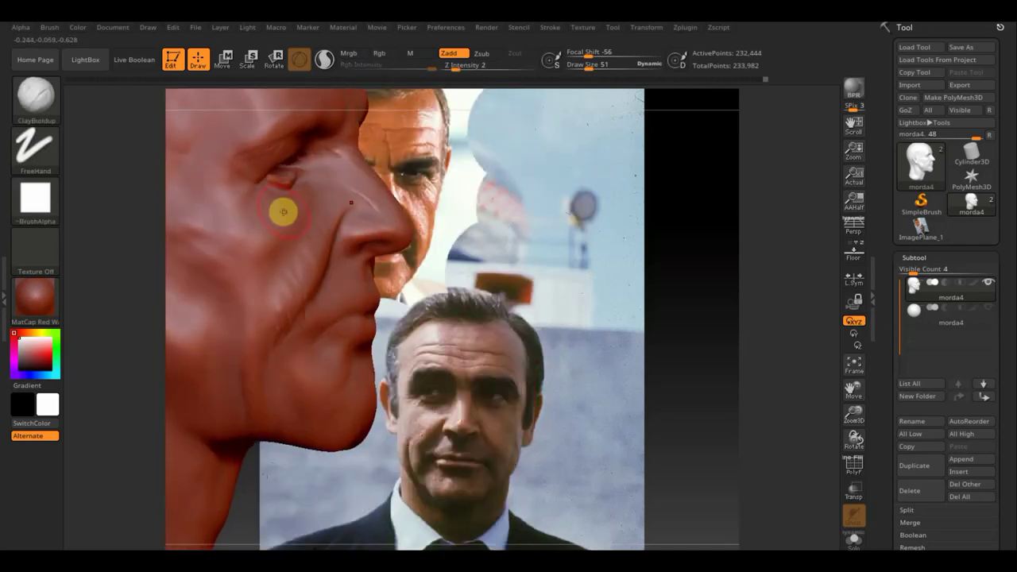
{"action": "left_click_drag", "start_coordinate": [299, 209], "coordinate": [282, 221]}
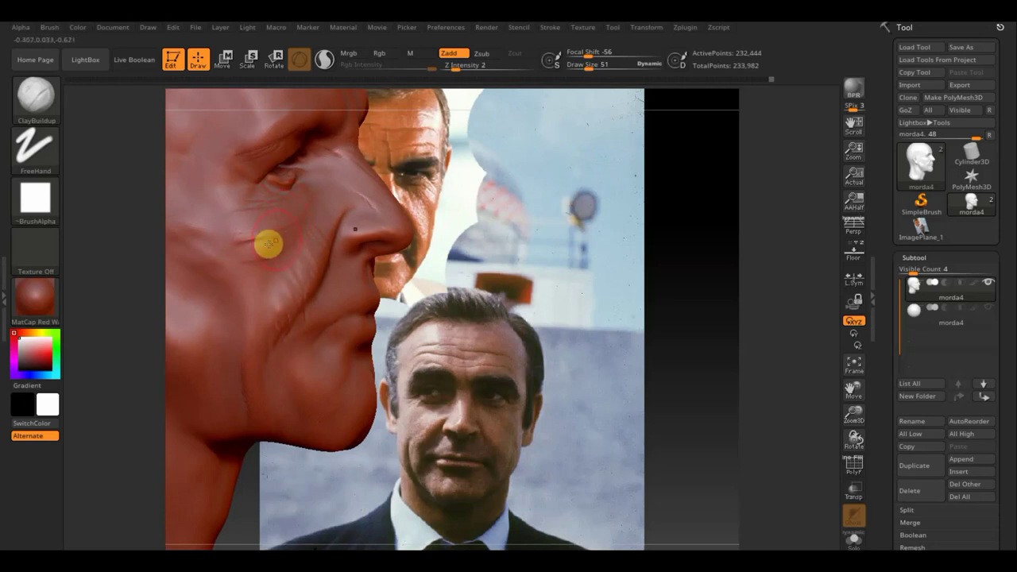
{"action": "mouse_move", "coordinate": [268, 241]}
{"action": "left_mouse_down"}
{"action": "mouse_move", "coordinate": [209, 231]}
{"action": "mouse_move", "coordinate": [213, 210]}
{"action": "left_mouse_up"}
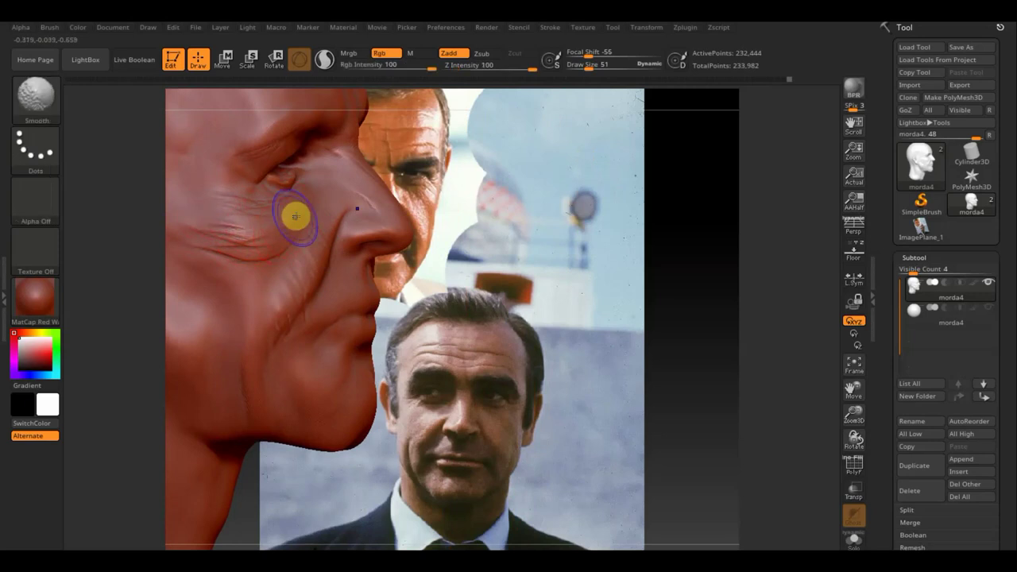
{"action": "left_click_drag", "start_coordinate": [295, 214], "coordinate": [254, 229], "text": "shift"}
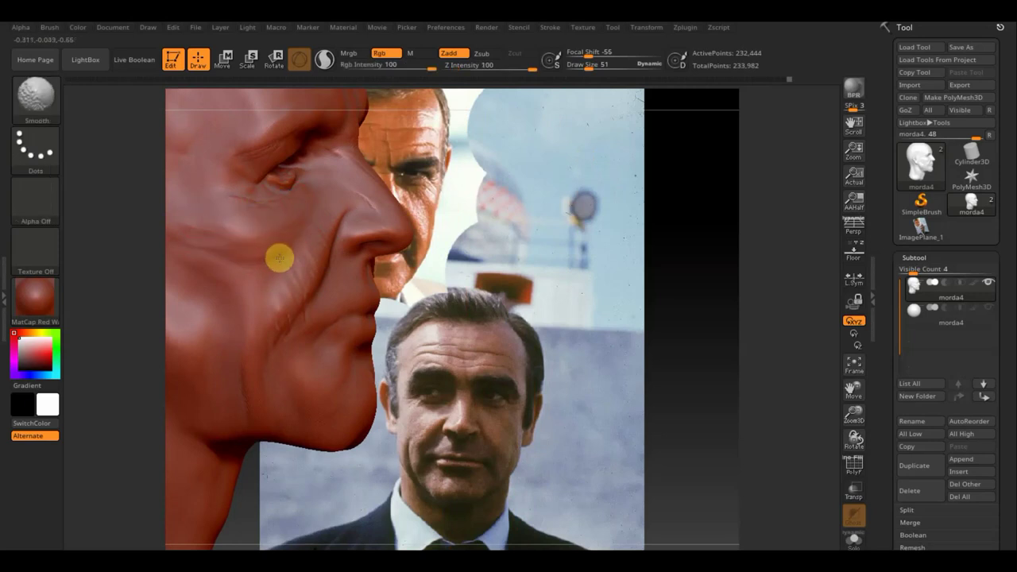
Soften the creases beside the nose and zoom out to see the reference photo.
{"action": "right_click_drag", "start_coordinate": [284, 373], "coordinate": [245, 376]}
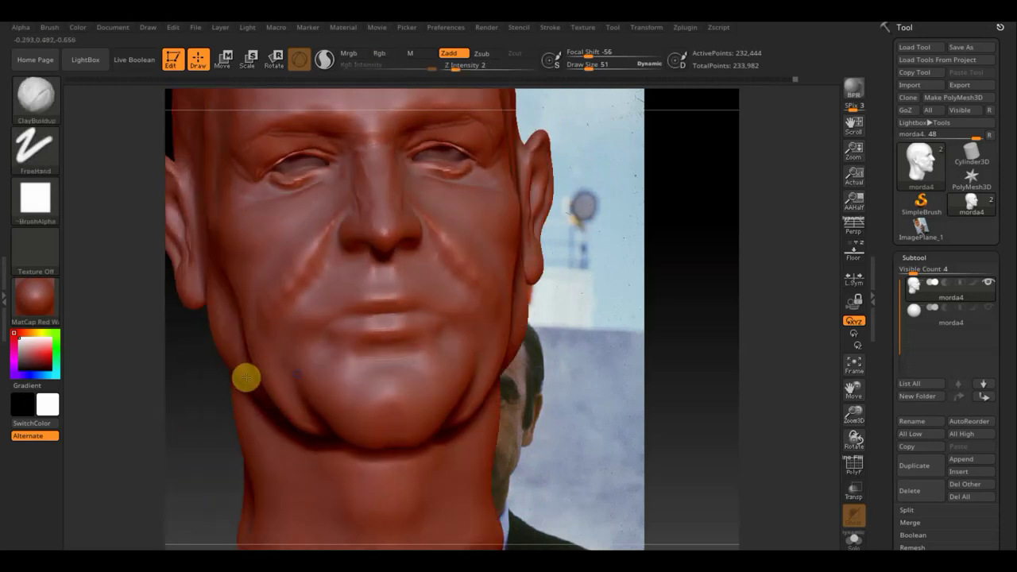
{"action": "mouse_move", "coordinate": [297, 259]}
{"action": "left_mouse_down", "text": "shift"}
{"action": "mouse_move", "coordinate": [305, 284]}
{"action": "mouse_move", "coordinate": [329, 216]}
{"action": "left_mouse_up", "text": "shift"}
{"action": "left_click_drag", "start_coordinate": [570, 388], "coordinate": [562, 340]}
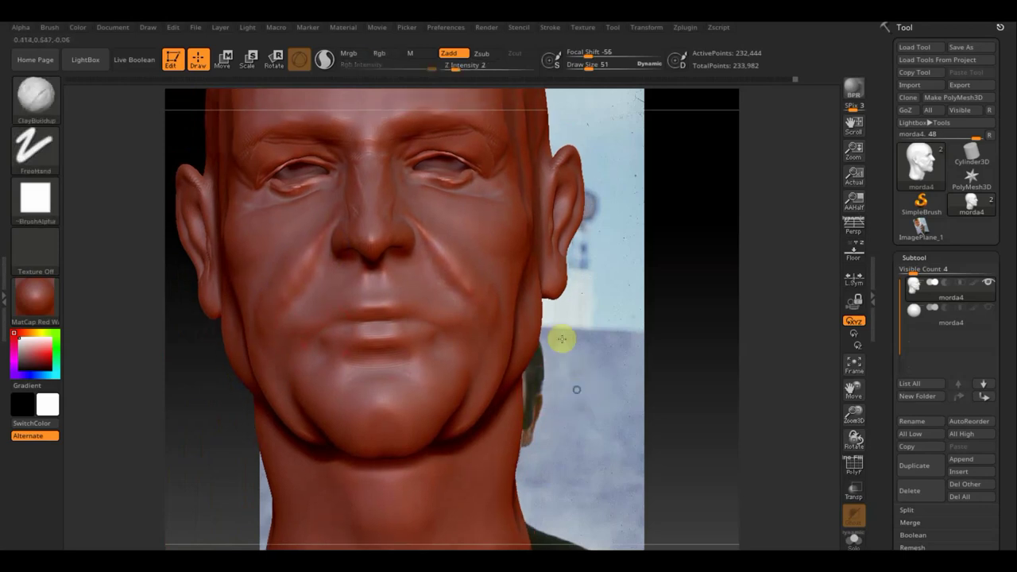
{"action": "right_click_drag", "start_coordinate": [562, 339], "coordinate": [549, 295], "text": "ctrl"}
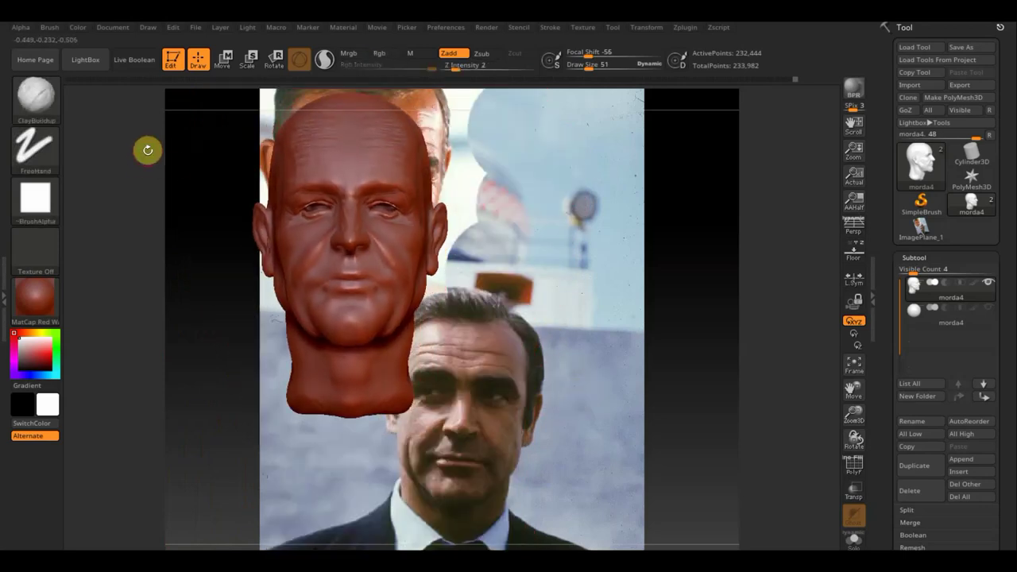
With a large Move Topological brush, reshape the left cheek toward the jaw and broaden the head.
{"action": "left_click", "coordinate": [94, 112]}
{"action": "left_click", "coordinate": [253, 115]}
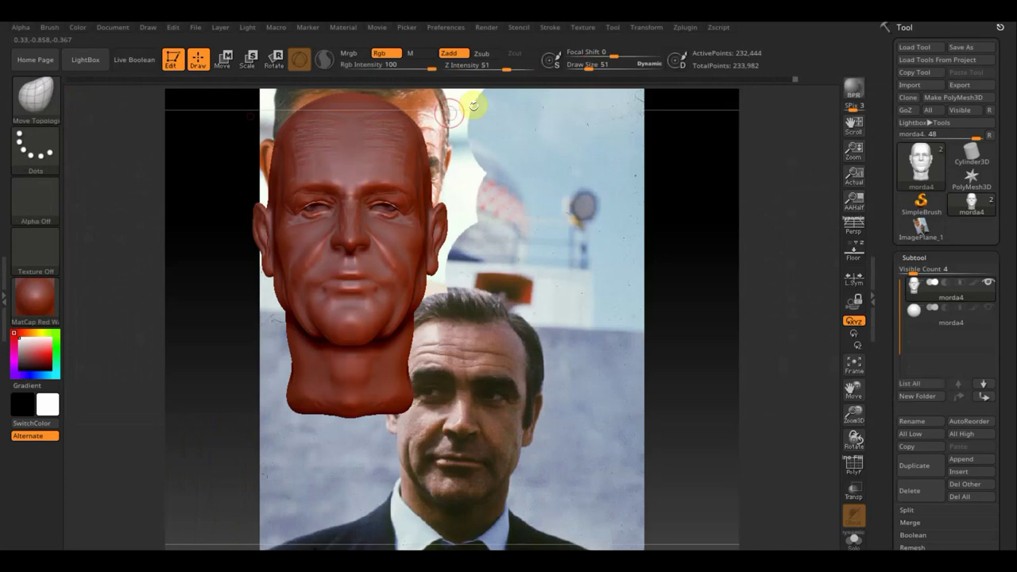
{"action": "left_click_drag", "start_coordinate": [590, 69], "coordinate": [604, 71]}
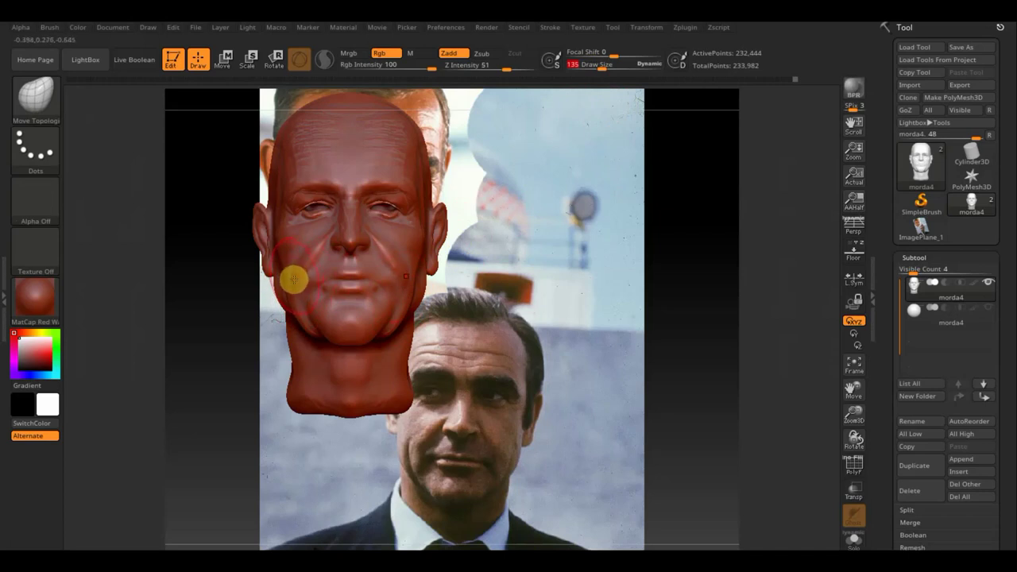
{"action": "left_click_drag", "start_coordinate": [293, 289], "coordinate": [296, 257]}
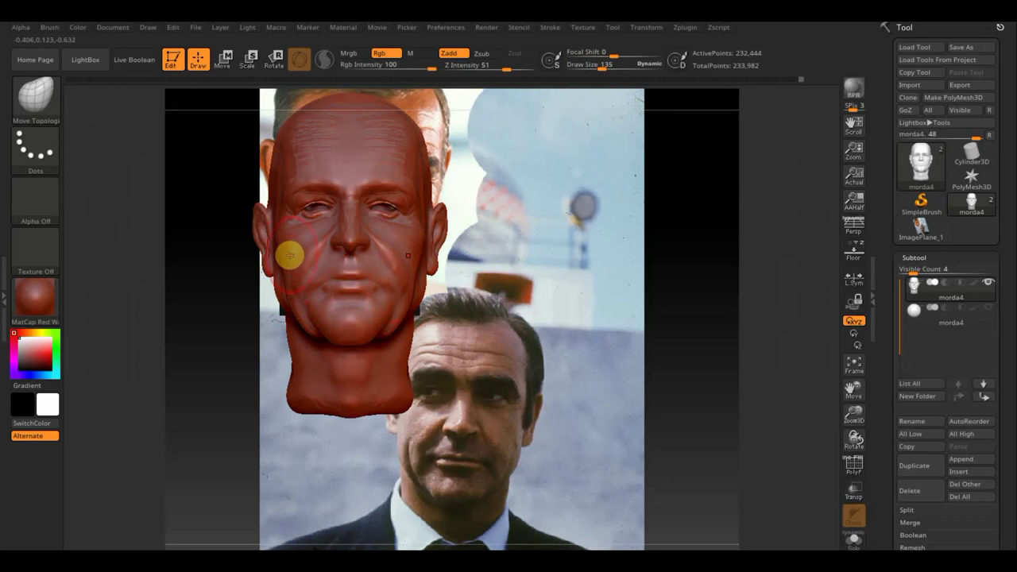
{"action": "left_click_drag", "start_coordinate": [290, 254], "coordinate": [289, 282]}
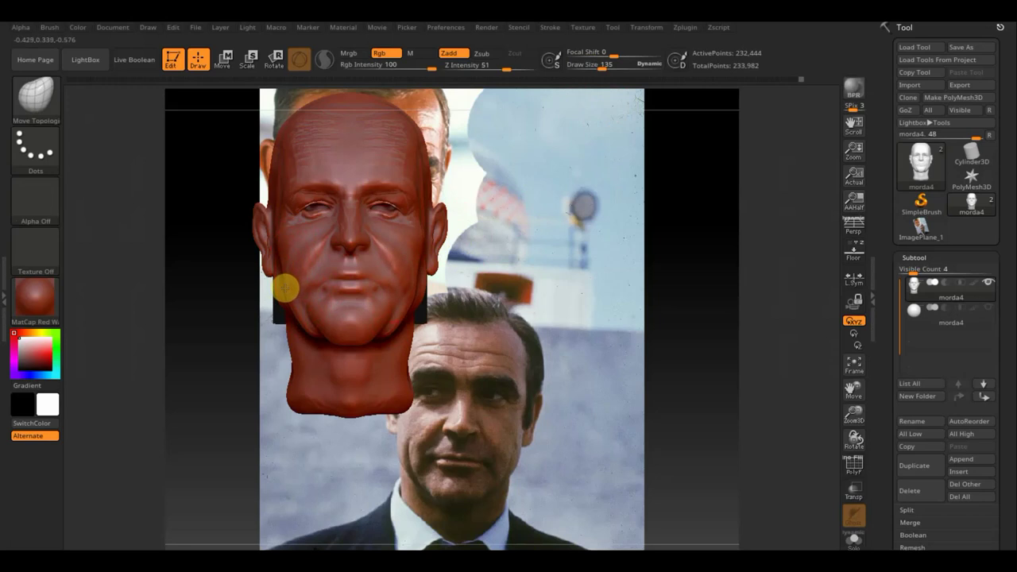
{"action": "left_click_drag", "start_coordinate": [286, 288], "coordinate": [297, 305]}
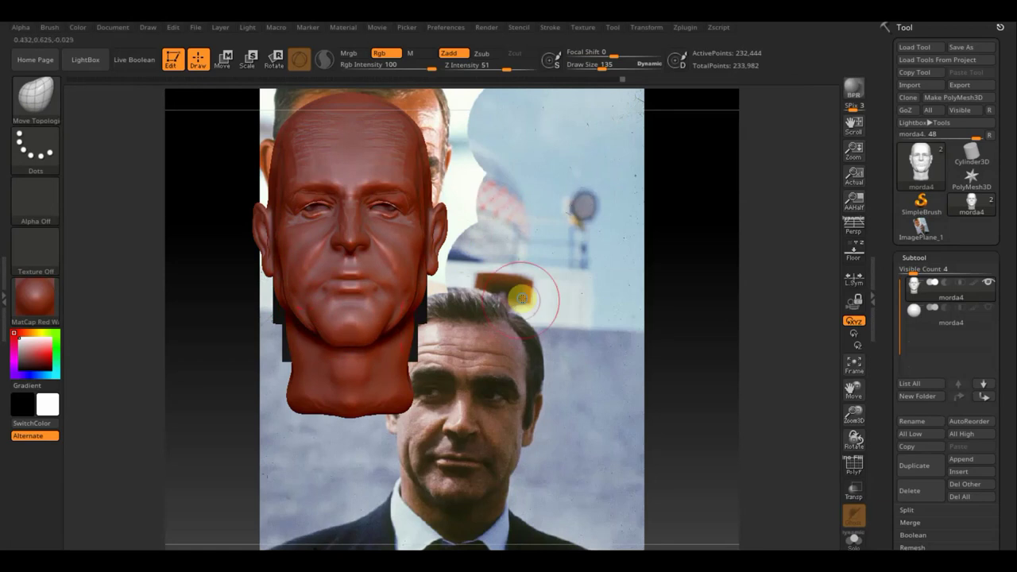
{"action": "left_click_drag", "start_coordinate": [538, 291], "coordinate": [518, 304]}
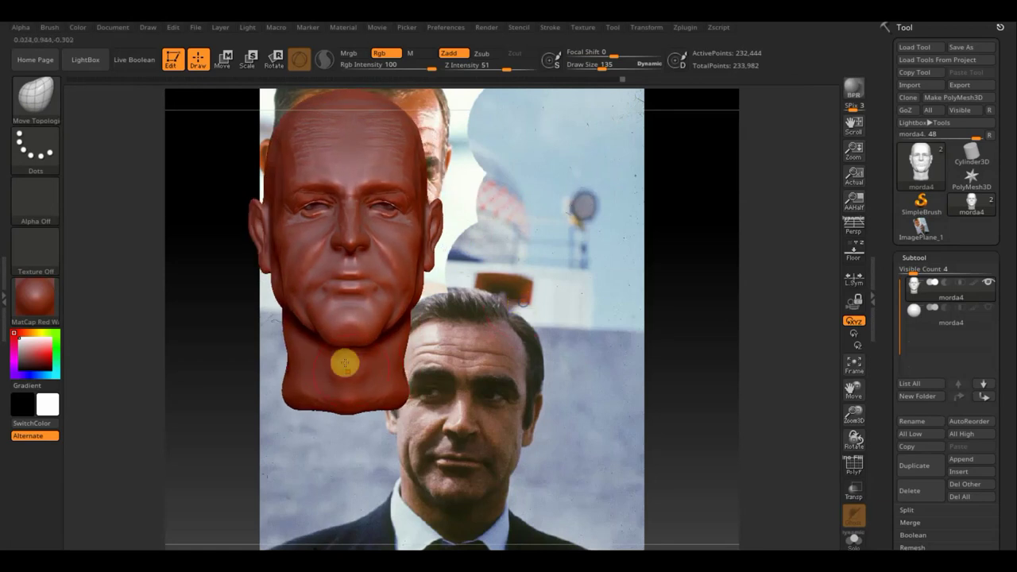
Check the head in side profile and reduce the brush Draw Size to 90.
{"action": "mouse_move", "coordinate": [453, 335]}
{"action": "left_mouse_down"}
{"action": "mouse_move", "coordinate": [517, 337]}
{"action": "mouse_move", "coordinate": [447, 331]}
{"action": "left_mouse_up"}
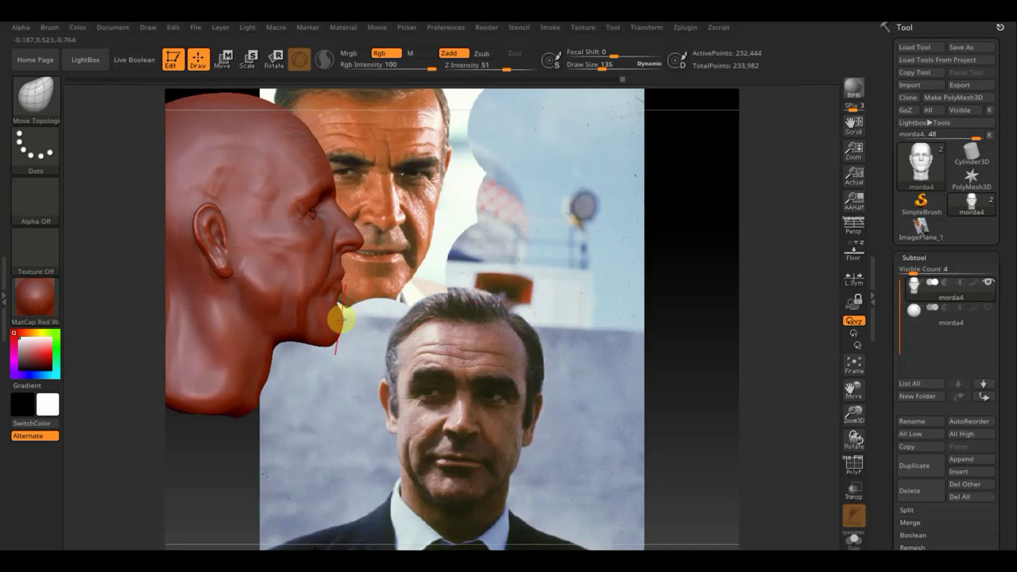
{"action": "mouse_move", "coordinate": [417, 288]}
{"action": "left_mouse_down", "text": "alt"}
{"action": "mouse_move", "coordinate": [455, 334]}
{"action": "mouse_move", "coordinate": [397, 170]}
{"action": "mouse_move", "coordinate": [374, 268]}
{"action": "mouse_move", "coordinate": [447, 218]}
{"action": "left_mouse_up", "text": "alt"}
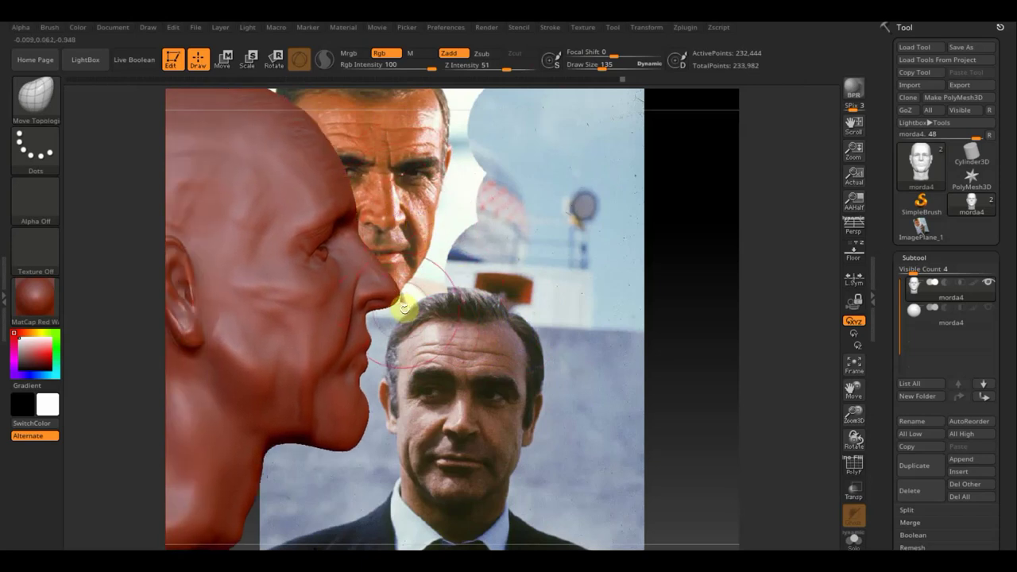
{"action": "mouse_move", "coordinate": [396, 303]}
{"action": "left_mouse_down"}
{"action": "mouse_move", "coordinate": [540, 320]}
{"action": "mouse_move", "coordinate": [513, 297]}
{"action": "left_mouse_up"}
{"action": "key", "text": "shift"}
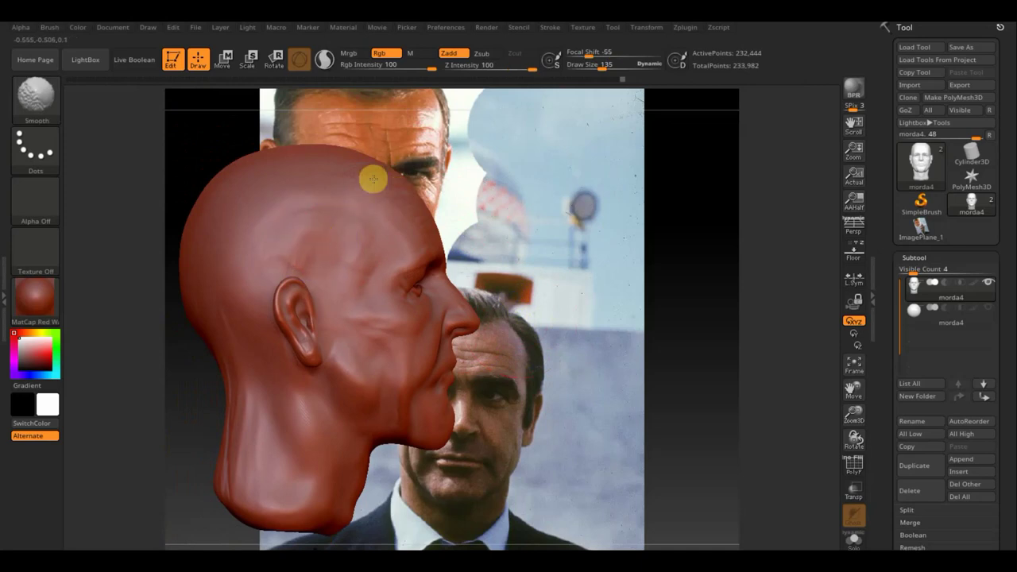
{"action": "mouse_move", "coordinate": [391, 159]}
{"action": "left_mouse_down"}
{"action": "mouse_move", "coordinate": [448, 266]}
{"action": "mouse_move", "coordinate": [485, 257]}
{"action": "mouse_move", "coordinate": [491, 274]}
{"action": "mouse_move", "coordinate": [535, 279]}
{"action": "mouse_move", "coordinate": [533, 270]}
{"action": "mouse_move", "coordinate": [538, 283]}
{"action": "left_mouse_up"}
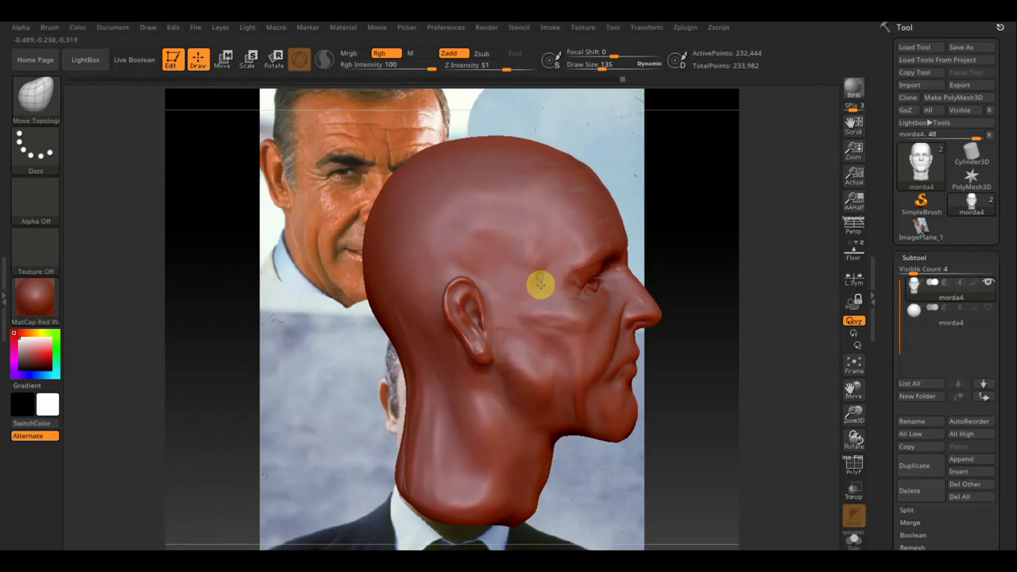
{"action": "left_click", "coordinate": [603, 68]}
{"action": "left_click_drag", "start_coordinate": [604, 68], "coordinate": [594, 68]}
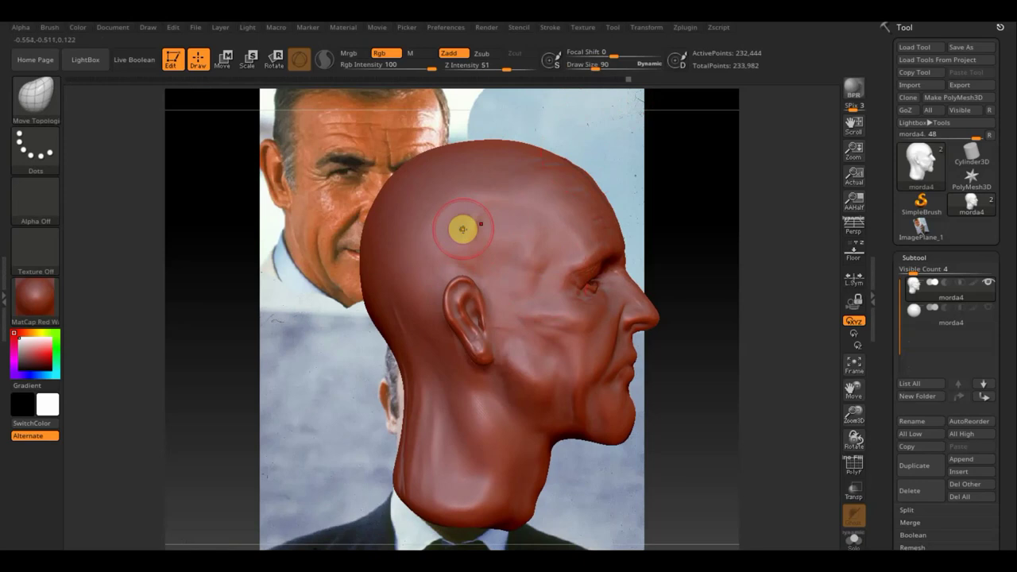
Switch to ClayBuildup, mask the ear, and add wrinkle ridges over temple, forehead and above the ear.
{"action": "left_click", "coordinate": [46, 105]}
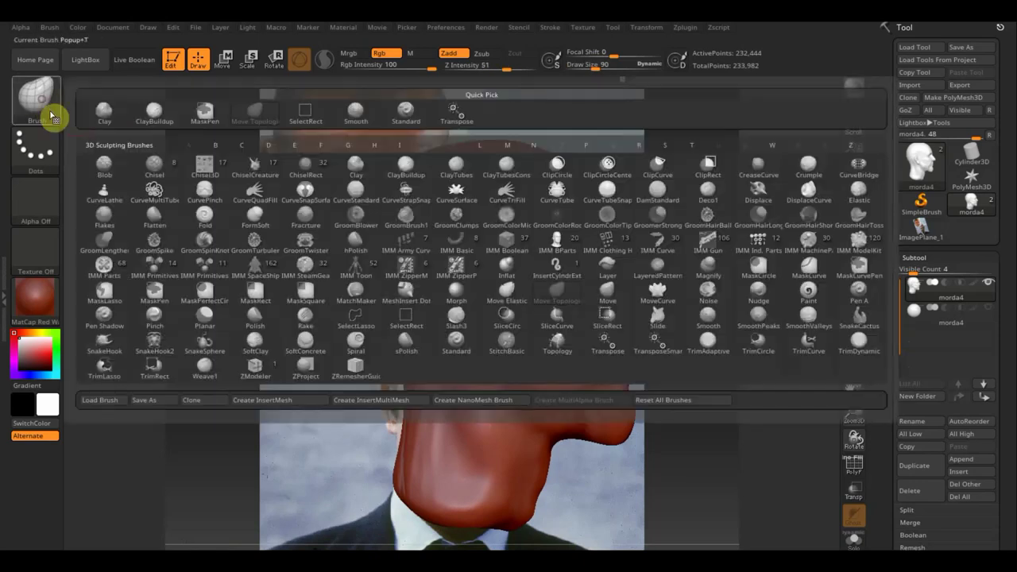
{"action": "left_click", "coordinate": [155, 112]}
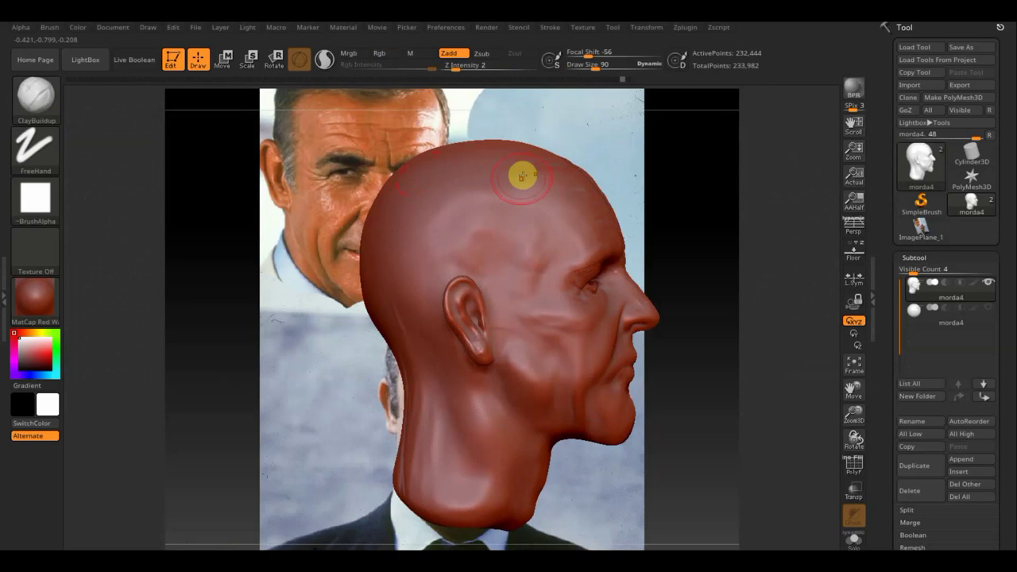
{"action": "mouse_move", "coordinate": [522, 176]}
{"action": "left_mouse_down"}
{"action": "mouse_move", "coordinate": [508, 214]}
{"action": "mouse_move", "coordinate": [484, 236]}
{"action": "mouse_move", "coordinate": [497, 224]}
{"action": "left_mouse_up"}
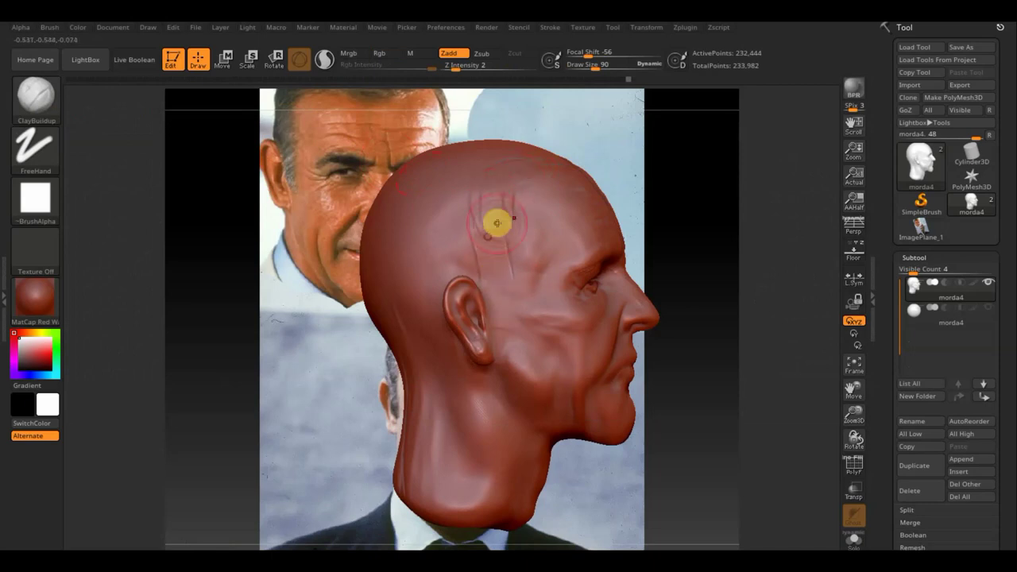
{"action": "mouse_move", "coordinate": [466, 297]}
{"action": "left_mouse_down", "text": "ctrl"}
{"action": "mouse_move", "coordinate": [476, 344]}
{"action": "mouse_move", "coordinate": [494, 356]}
{"action": "left_mouse_up", "text": "ctrl"}
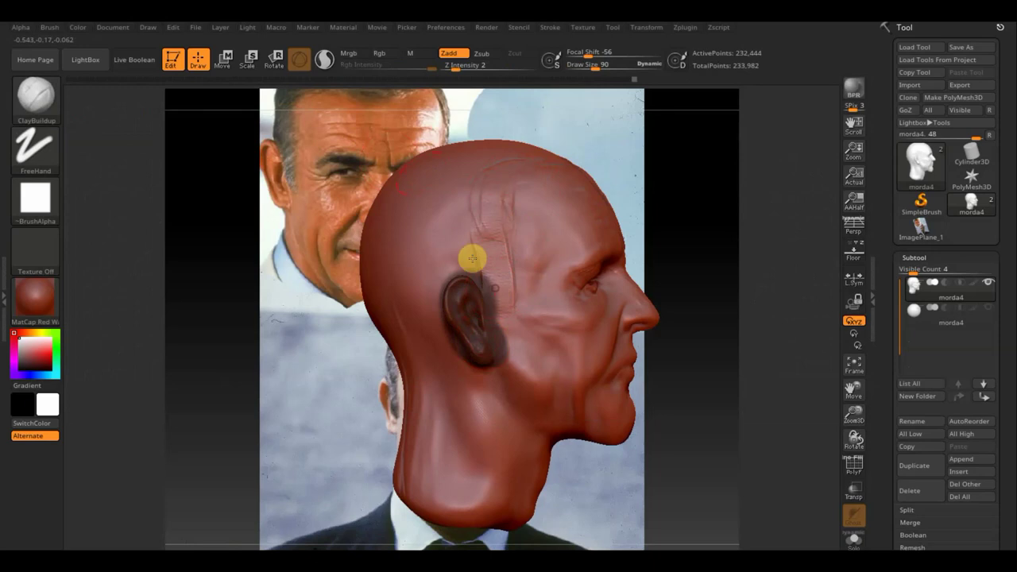
{"action": "mouse_move", "coordinate": [472, 259]}
{"action": "left_mouse_down"}
{"action": "mouse_move", "coordinate": [461, 262]}
{"action": "mouse_move", "coordinate": [483, 267]}
{"action": "mouse_move", "coordinate": [454, 254]}
{"action": "mouse_move", "coordinate": [413, 278]}
{"action": "left_mouse_up"}
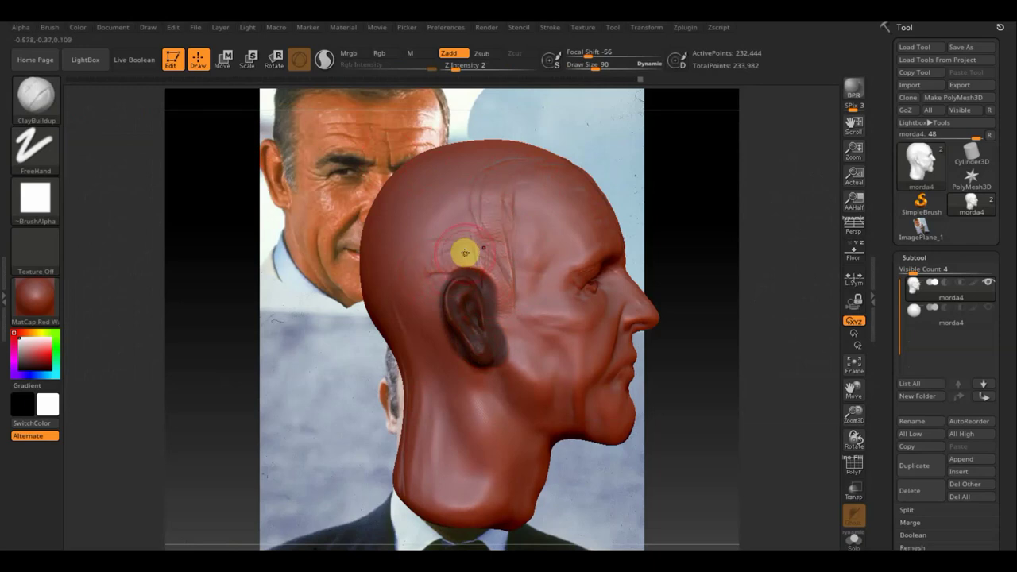
{"action": "mouse_move", "coordinate": [465, 253]}
{"action": "left_mouse_down"}
{"action": "mouse_move", "coordinate": [405, 289]}
{"action": "mouse_move", "coordinate": [406, 249]}
{"action": "mouse_move", "coordinate": [464, 211]}
{"action": "mouse_move", "coordinate": [448, 203]}
{"action": "mouse_move", "coordinate": [481, 188]}
{"action": "mouse_move", "coordinate": [411, 301]}
{"action": "left_mouse_up"}
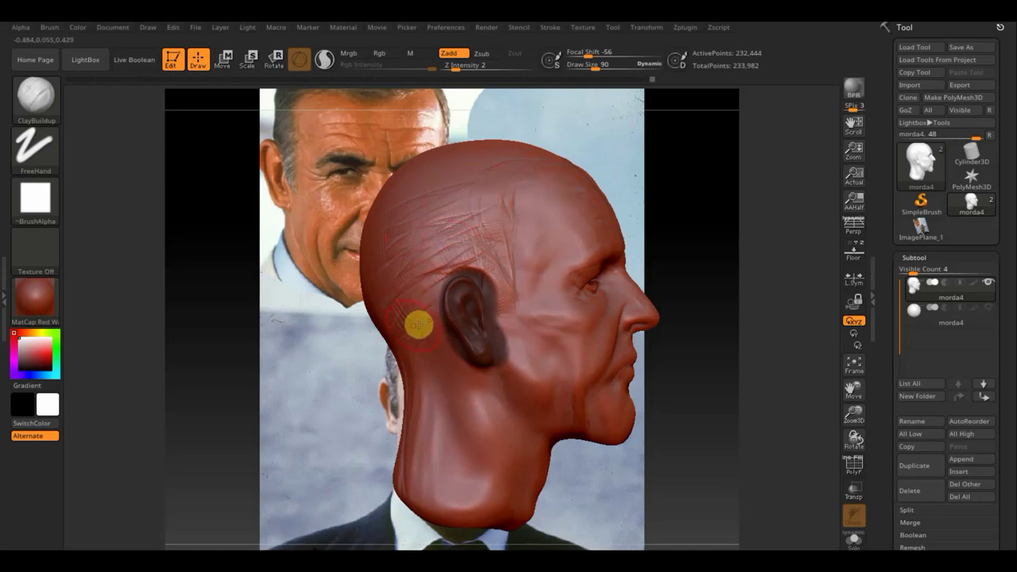
{"action": "mouse_move", "coordinate": [396, 362]}
{"action": "left_mouse_down"}
{"action": "mouse_move", "coordinate": [372, 355]}
{"action": "mouse_move", "coordinate": [390, 352]}
{"action": "left_mouse_up"}
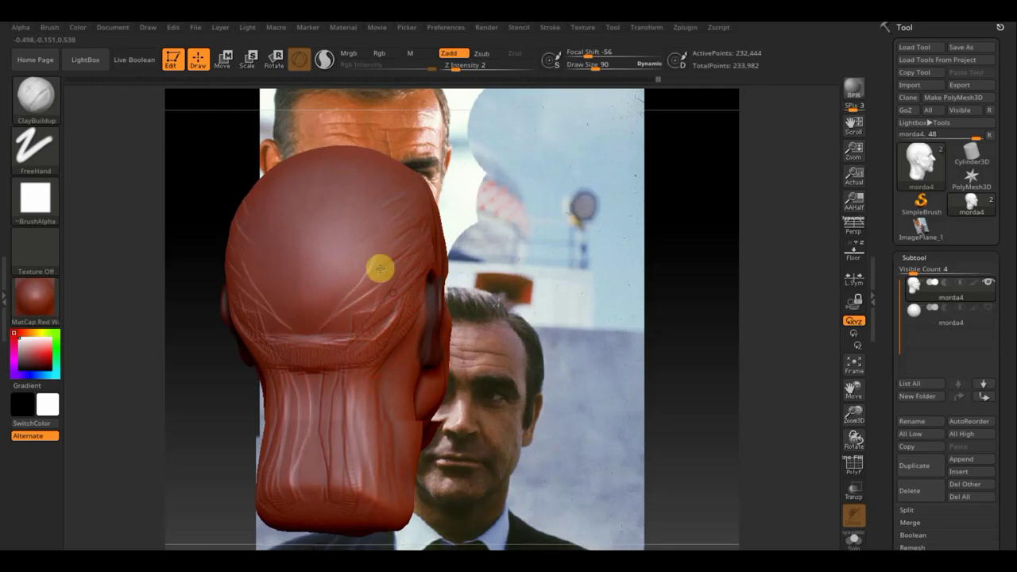
Lay crossing ClayBuildup creases over the back of the skull, temple, jaw-to-ear area and crown.
{"action": "mouse_move", "coordinate": [380, 268]}
{"action": "left_mouse_down"}
{"action": "mouse_move", "coordinate": [370, 318]}
{"action": "mouse_move", "coordinate": [340, 300]}
{"action": "mouse_move", "coordinate": [302, 331]}
{"action": "mouse_move", "coordinate": [290, 310]}
{"action": "left_mouse_up"}
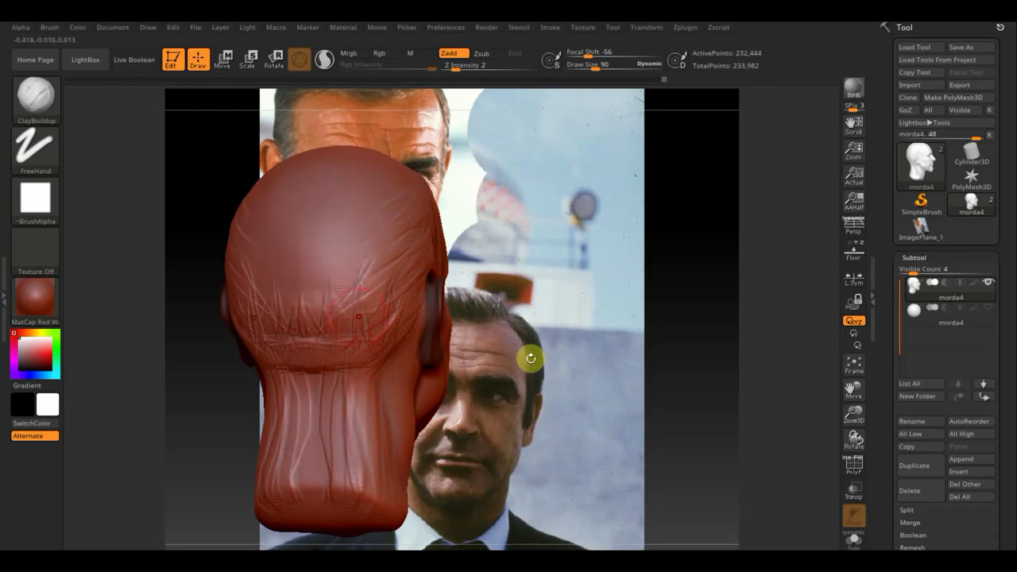
{"action": "mouse_move", "coordinate": [530, 358]}
{"action": "left_mouse_down"}
{"action": "mouse_move", "coordinate": [484, 333]}
{"action": "mouse_move", "coordinate": [402, 329]}
{"action": "mouse_move", "coordinate": [466, 298]}
{"action": "mouse_move", "coordinate": [404, 250]}
{"action": "mouse_move", "coordinate": [377, 257]}
{"action": "mouse_move", "coordinate": [385, 235]}
{"action": "mouse_move", "coordinate": [414, 239]}
{"action": "left_mouse_up"}
{"action": "right_click_drag", "start_coordinate": [438, 242], "coordinate": [377, 301]}
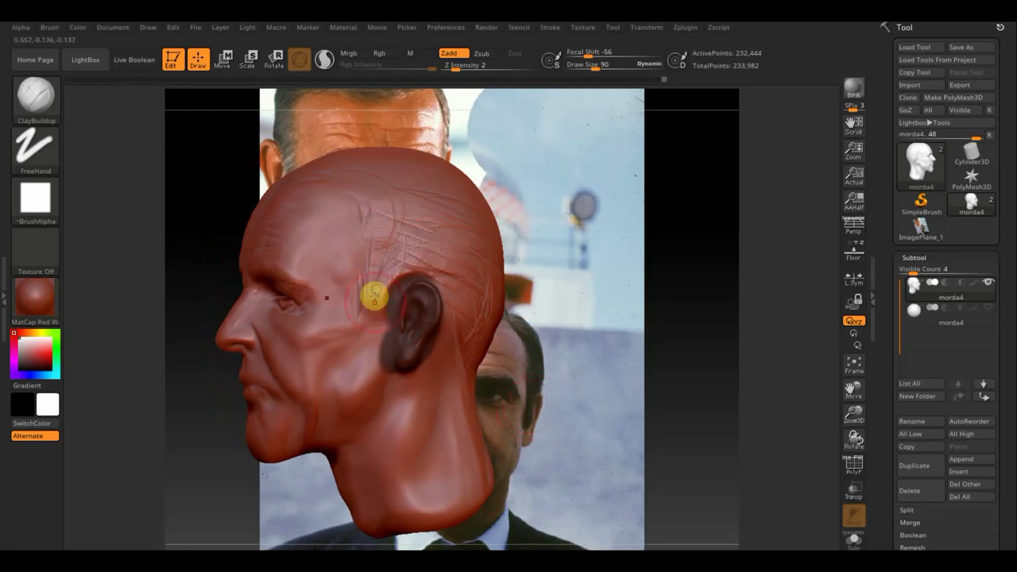
{"action": "left_click_drag", "start_coordinate": [374, 297], "coordinate": [379, 303]}
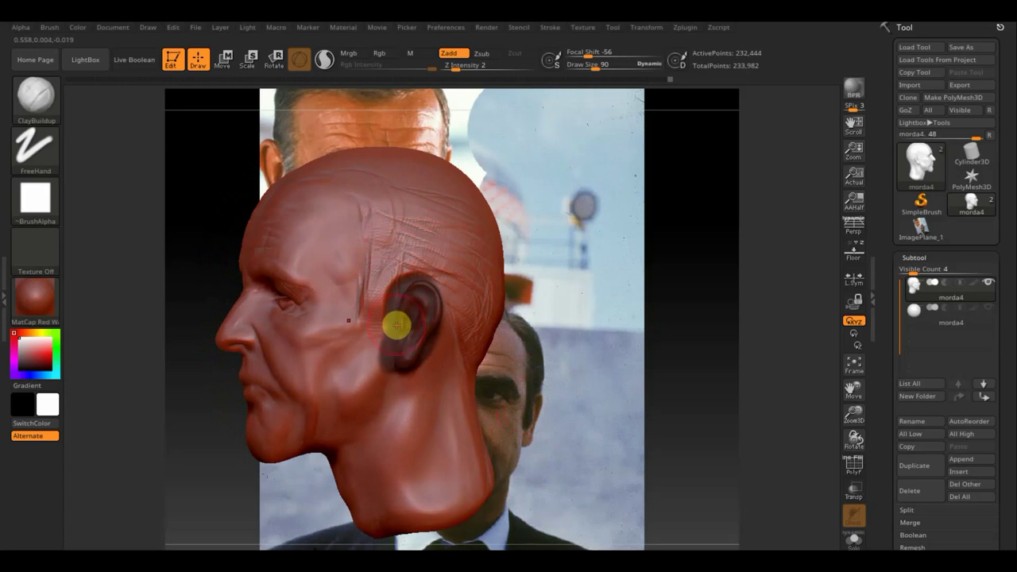
{"action": "mouse_move", "coordinate": [397, 324]}
{"action": "left_mouse_down"}
{"action": "mouse_move", "coordinate": [397, 393]}
{"action": "mouse_move", "coordinate": [383, 317]}
{"action": "left_mouse_up"}
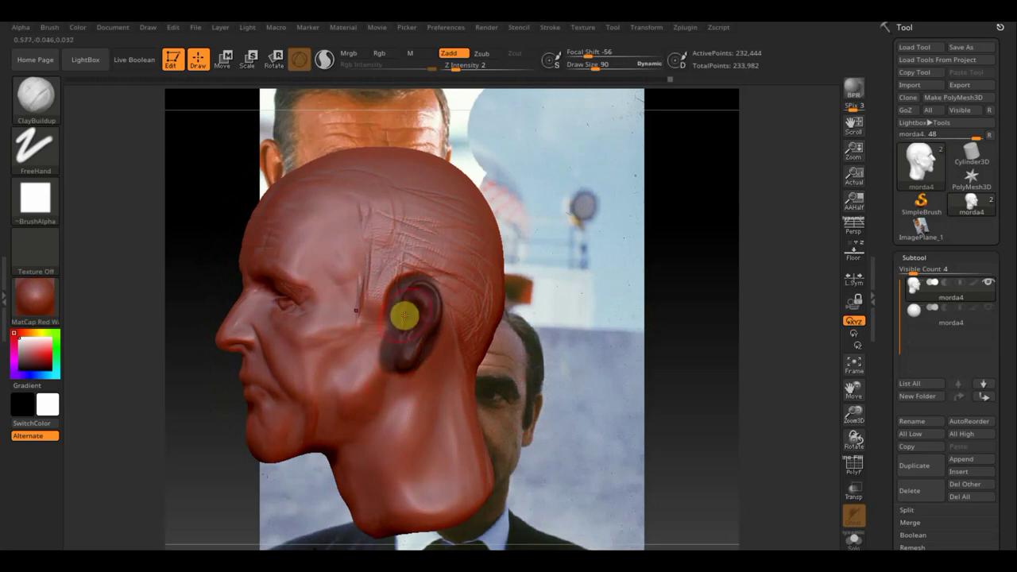
{"action": "mouse_move", "coordinate": [404, 316]}
{"action": "right_mouse_down"}
{"action": "mouse_move", "coordinate": [392, 175]}
{"action": "mouse_move", "coordinate": [422, 198]}
{"action": "mouse_move", "coordinate": [386, 168]}
{"action": "right_mouse_up"}
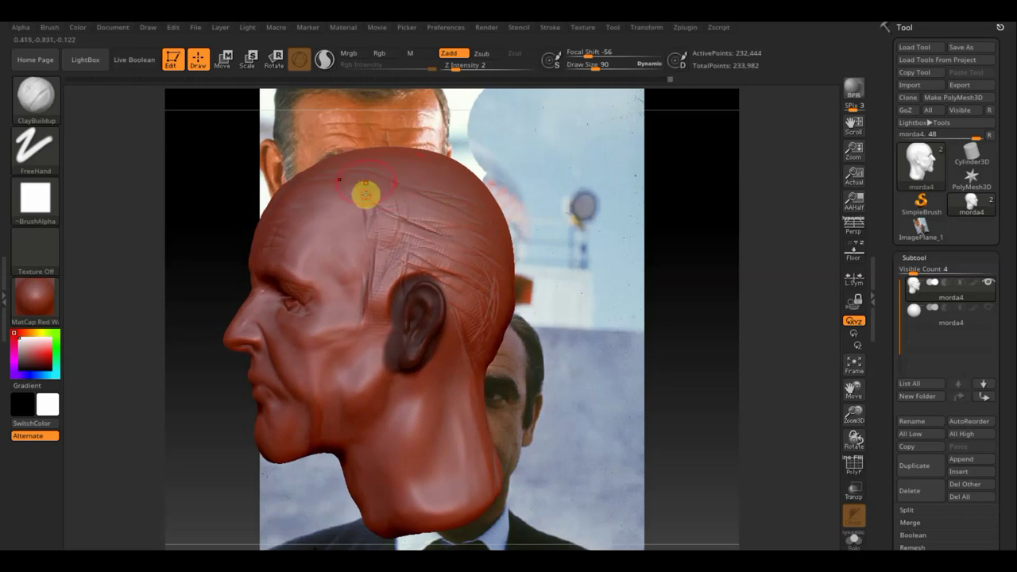
{"action": "mouse_move", "coordinate": [365, 194]}
{"action": "left_mouse_down"}
{"action": "mouse_move", "coordinate": [404, 162]}
{"action": "mouse_move", "coordinate": [390, 160]}
{"action": "left_mouse_up"}
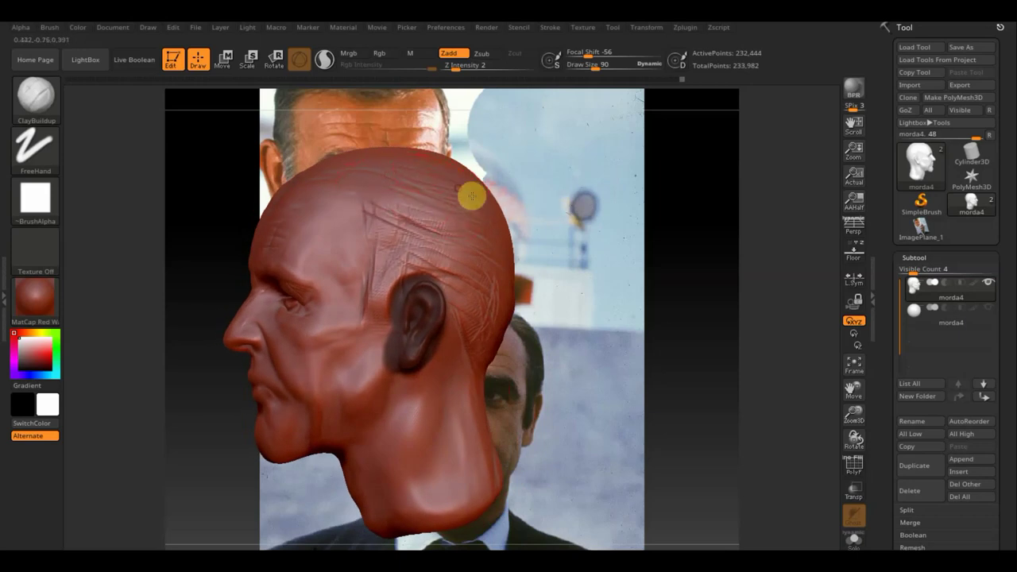
{"action": "mouse_move", "coordinate": [513, 226]}
{"action": "right_mouse_down"}
{"action": "mouse_move", "coordinate": [490, 243]}
{"action": "mouse_move", "coordinate": [535, 218]}
{"action": "right_mouse_up"}
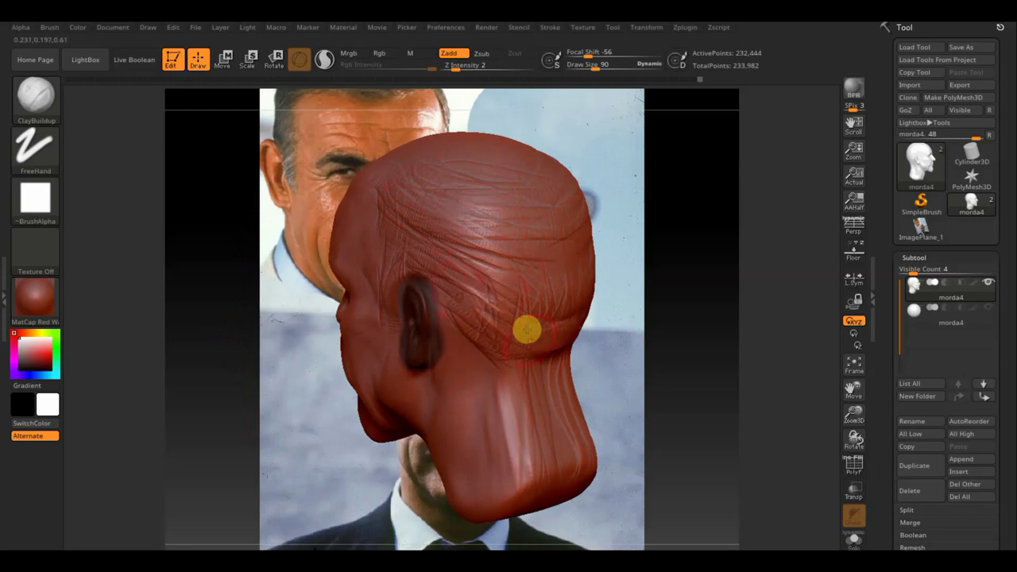
Rotate and reframe the wrinkled head to a front view beside the reference photos.
{"action": "mouse_move", "coordinate": [526, 329]}
{"action": "right_mouse_down"}
{"action": "mouse_move", "coordinate": [640, 312]}
{"action": "mouse_move", "coordinate": [656, 347]}
{"action": "right_mouse_up"}
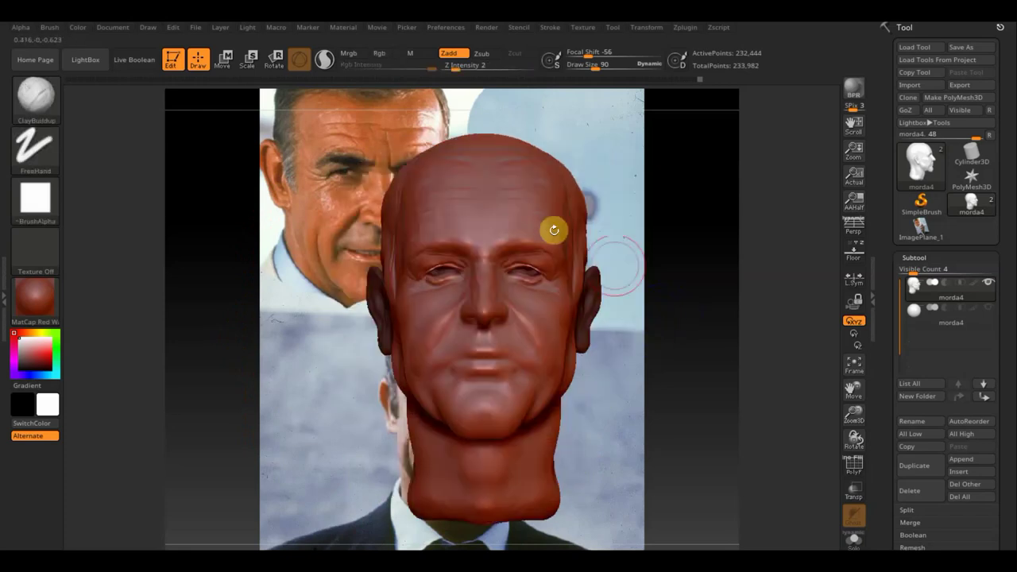
{"action": "mouse_move", "coordinate": [563, 202]}
{"action": "right_mouse_down", "text": "alt"}
{"action": "mouse_move", "coordinate": [414, 266]}
{"action": "mouse_move", "coordinate": [470, 299]}
{"action": "mouse_move", "coordinate": [523, 283]}
{"action": "mouse_move", "coordinate": [545, 313]}
{"action": "right_mouse_up", "text": "alt"}
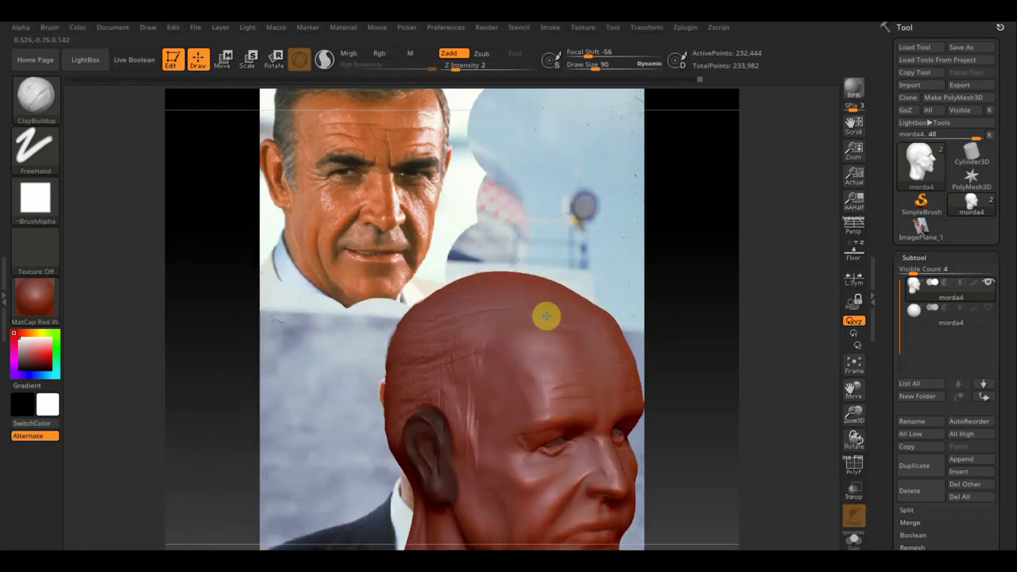
{"action": "mouse_move", "coordinate": [409, 297]}
{"action": "right_mouse_down"}
{"action": "mouse_move", "coordinate": [454, 288]}
{"action": "mouse_move", "coordinate": [550, 317]}
{"action": "mouse_move", "coordinate": [493, 347]}
{"action": "right_mouse_up"}
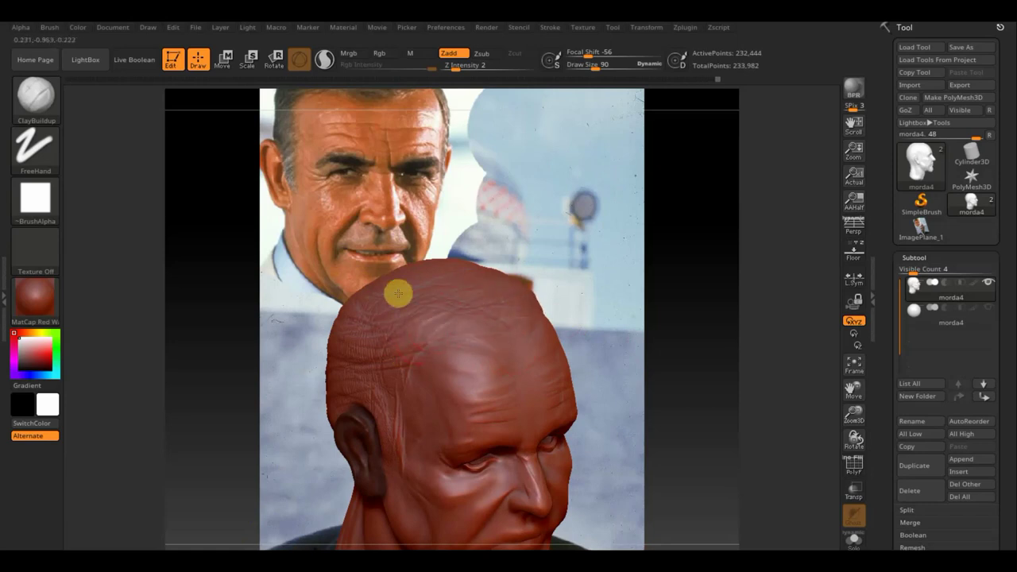
{"action": "mouse_move", "coordinate": [320, 298]}
{"action": "right_mouse_down"}
{"action": "mouse_move", "coordinate": [376, 270]}
{"action": "mouse_move", "coordinate": [599, 265]}
{"action": "right_mouse_up"}
{"action": "key", "text": "space"}
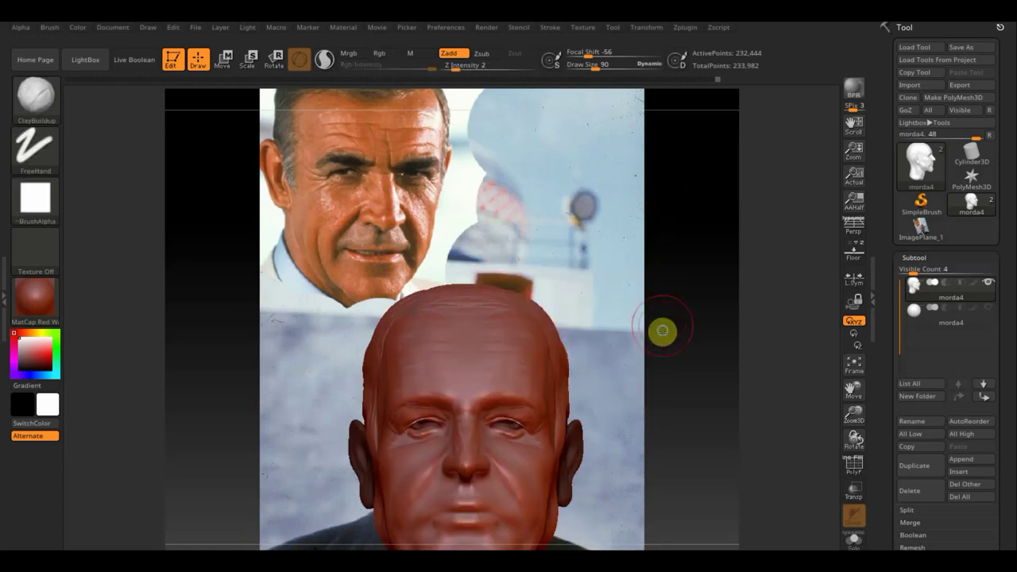
Shrink and slide the head beside the reference photo, orbiting it through profile back to front.
{"action": "right_click_drag", "start_coordinate": [660, 331], "coordinate": [615, 241], "text": "alt"}
{"action": "right_click_drag", "start_coordinate": [576, 287], "coordinate": [507, 320], "text": "alt"}
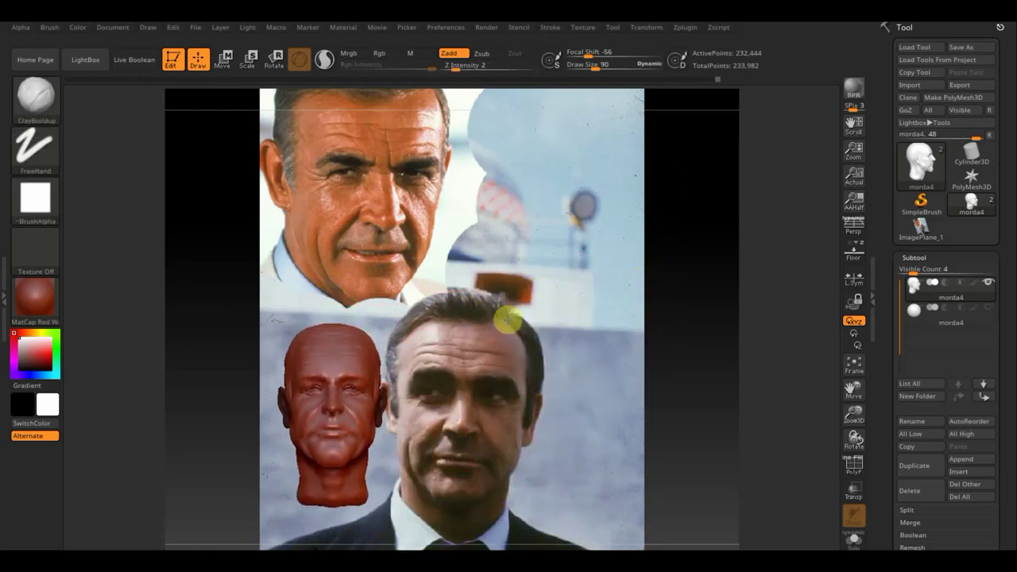
{"action": "mouse_move", "coordinate": [373, 332]}
{"action": "right_mouse_down", "text": "alt"}
{"action": "mouse_move", "coordinate": [386, 325]}
{"action": "mouse_move", "coordinate": [418, 409]}
{"action": "right_mouse_up", "text": "alt"}
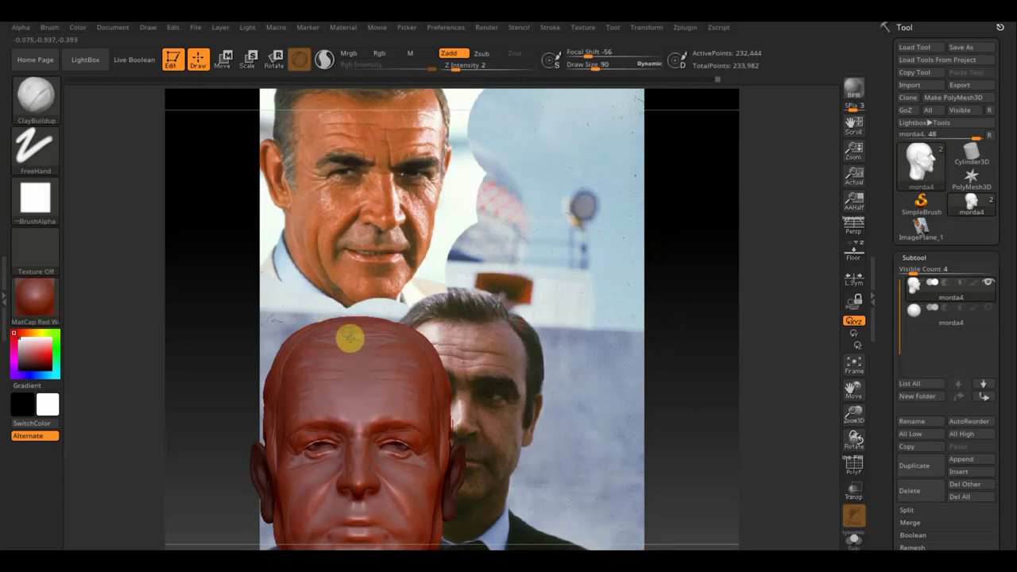
{"action": "right_click_drag", "start_coordinate": [349, 337], "coordinate": [355, 344]}
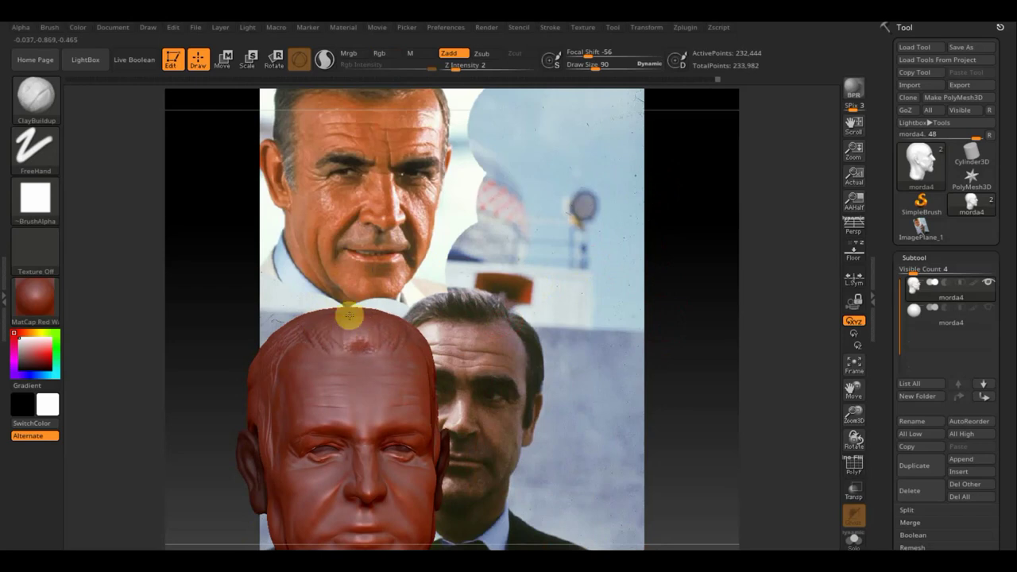
{"action": "mouse_move", "coordinate": [442, 316]}
{"action": "left_mouse_down"}
{"action": "mouse_move", "coordinate": [466, 307]}
{"action": "mouse_move", "coordinate": [358, 357]}
{"action": "left_mouse_up"}
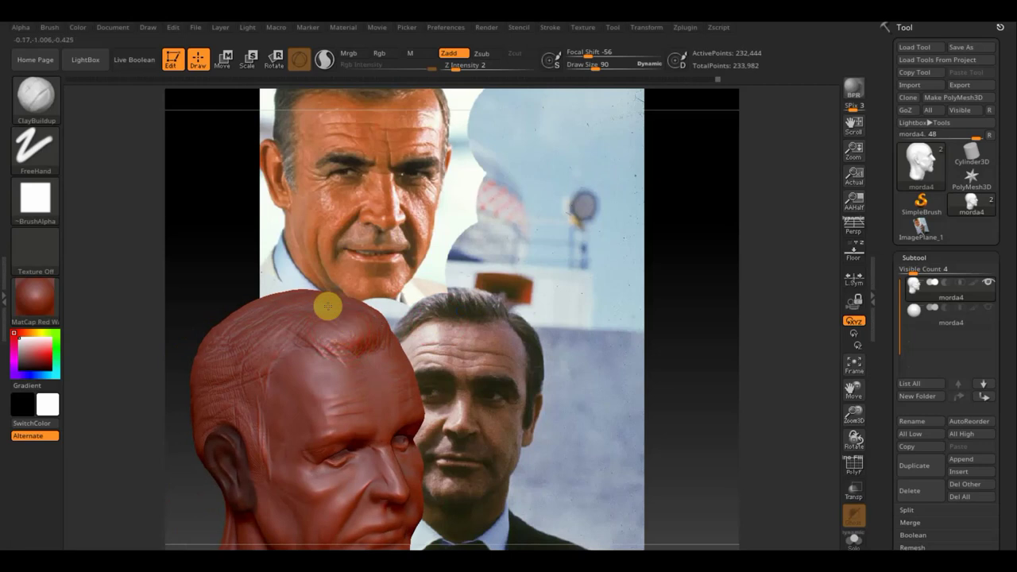
{"action": "left_click_drag", "start_coordinate": [342, 355], "coordinate": [314, 334]}
{"action": "key", "text": "shift"}
{"action": "key", "text": "space"}
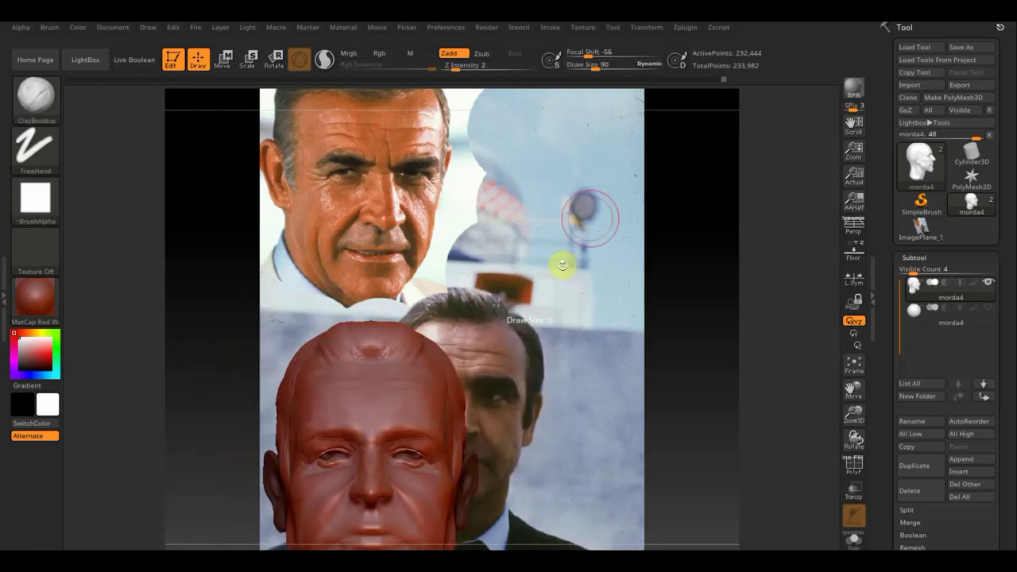
Enlarge and centre the head, compare its left profile, then turn it to face front.
{"action": "mouse_move", "coordinate": [618, 284]}
{"action": "left_mouse_down"}
{"action": "mouse_move", "coordinate": [537, 313]}
{"action": "mouse_move", "coordinate": [431, 329]}
{"action": "left_mouse_up"}
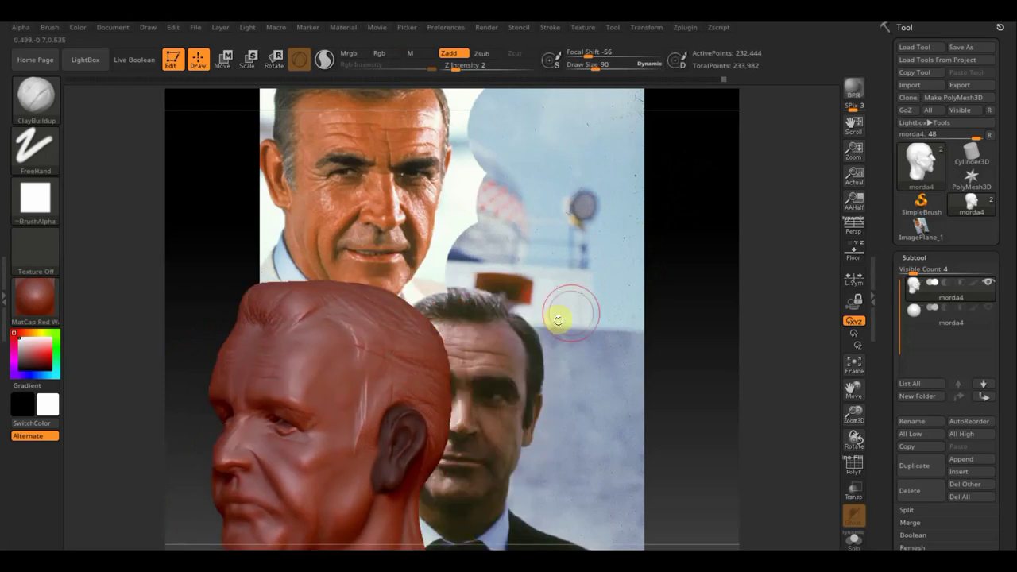
{"action": "mouse_move", "coordinate": [547, 366]}
{"action": "left_mouse_down", "text": "alt"}
{"action": "mouse_move", "coordinate": [425, 390]}
{"action": "mouse_move", "coordinate": [453, 399]}
{"action": "mouse_move", "coordinate": [457, 331]}
{"action": "left_mouse_up", "text": "alt"}
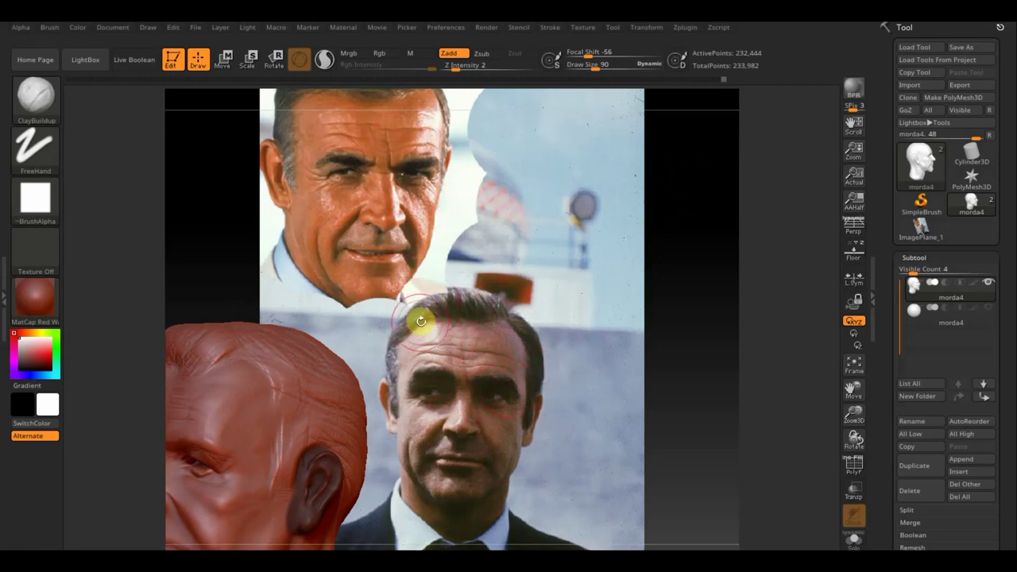
{"action": "mouse_move", "coordinate": [420, 321]}
{"action": "left_mouse_down"}
{"action": "mouse_move", "coordinate": [583, 279]}
{"action": "mouse_move", "coordinate": [545, 325]}
{"action": "mouse_move", "coordinate": [517, 318]}
{"action": "left_mouse_up"}
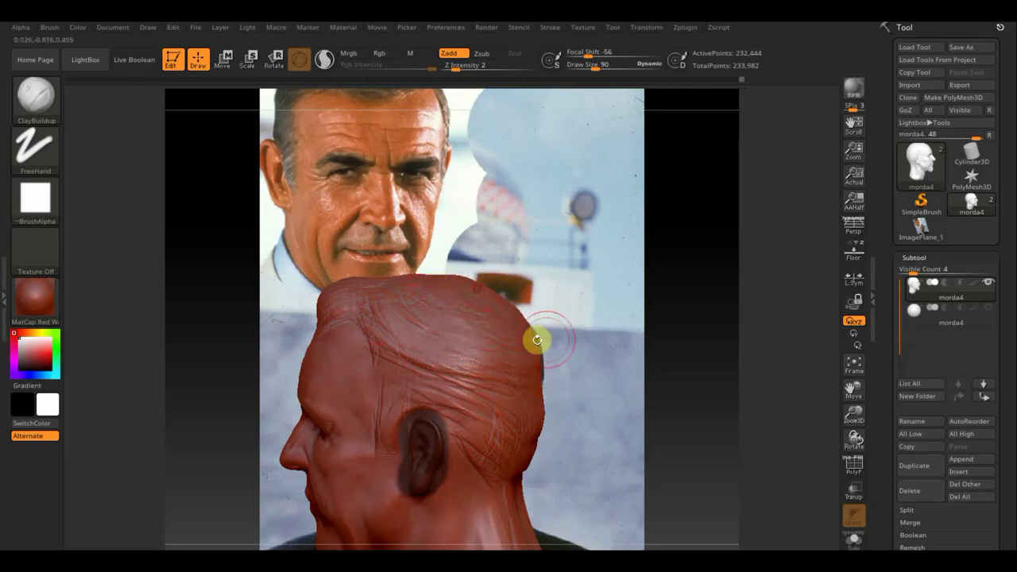
{"action": "mouse_move", "coordinate": [546, 397]}
{"action": "left_mouse_down"}
{"action": "mouse_move", "coordinate": [620, 386]}
{"action": "mouse_move", "coordinate": [635, 367]}
{"action": "mouse_move", "coordinate": [640, 380]}
{"action": "mouse_move", "coordinate": [579, 345]}
{"action": "mouse_move", "coordinate": [493, 318]}
{"action": "mouse_move", "coordinate": [499, 336]}
{"action": "mouse_move", "coordinate": [488, 341]}
{"action": "mouse_move", "coordinate": [423, 324]}
{"action": "mouse_move", "coordinate": [583, 354]}
{"action": "mouse_move", "coordinate": [567, 334]}
{"action": "mouse_move", "coordinate": [472, 339]}
{"action": "mouse_move", "coordinate": [443, 355]}
{"action": "mouse_move", "coordinate": [459, 357]}
{"action": "left_mouse_up"}
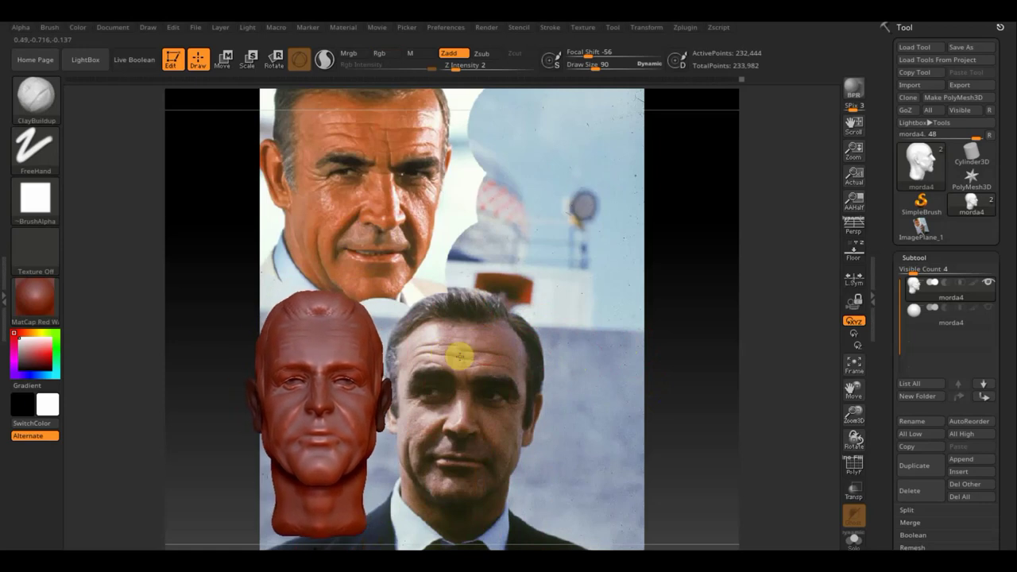
Select Move Topological at Draw Size 274 and pull the left side of the skull outward.
{"action": "left_click", "coordinate": [40, 102]}
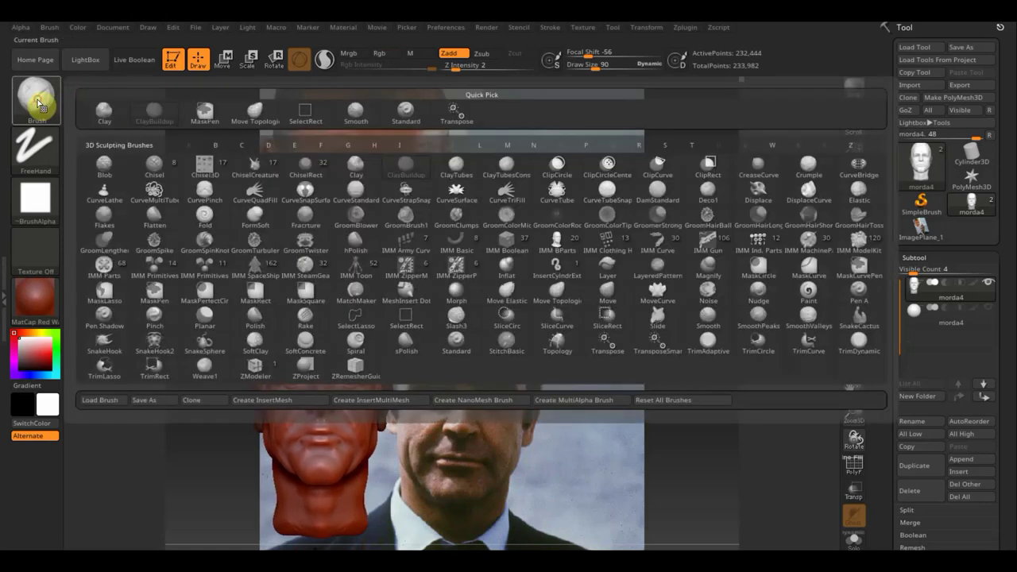
{"action": "left_click", "coordinate": [255, 110]}
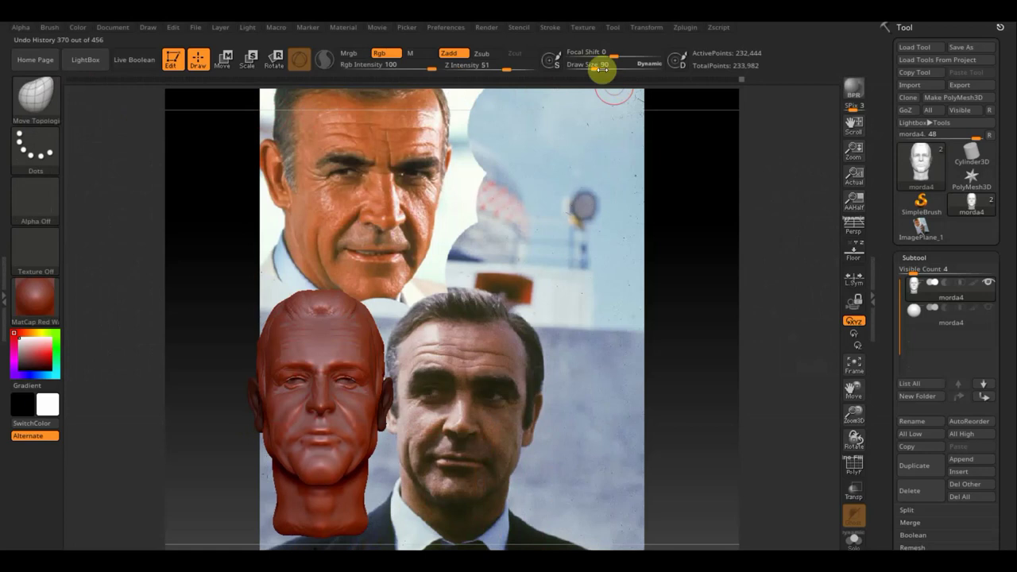
{"action": "left_click_drag", "start_coordinate": [603, 70], "coordinate": [615, 69]}
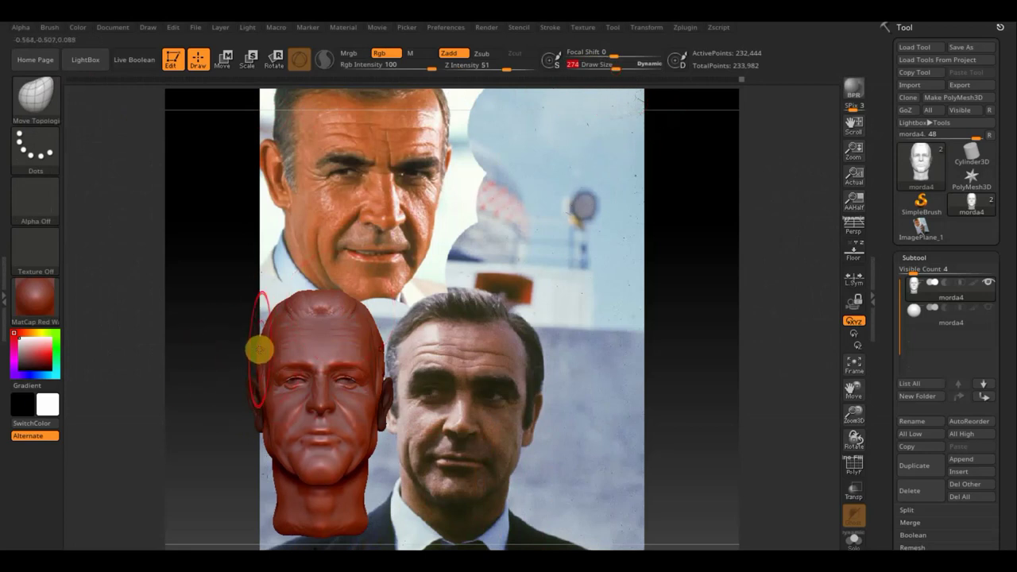
{"action": "left_click_drag", "start_coordinate": [259, 350], "coordinate": [254, 352]}
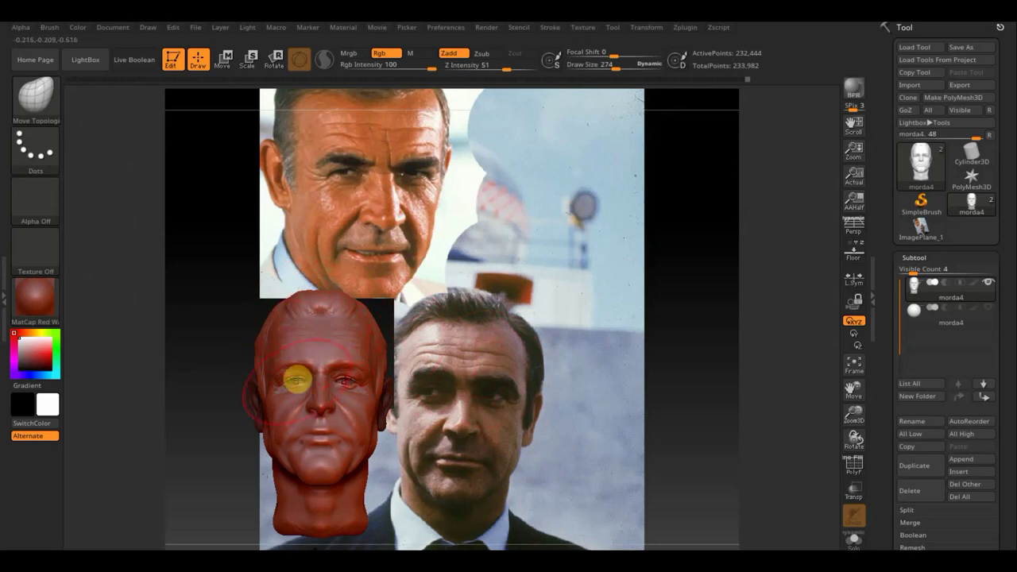
{"action": "mouse_move", "coordinate": [272, 369]}
{"action": "right_mouse_down"}
{"action": "mouse_move", "coordinate": [245, 368]}
{"action": "mouse_move", "coordinate": [291, 408]}
{"action": "mouse_move", "coordinate": [357, 374]}
{"action": "mouse_move", "coordinate": [406, 459]}
{"action": "mouse_move", "coordinate": [376, 376]}
{"action": "mouse_move", "coordinate": [392, 415]}
{"action": "mouse_move", "coordinate": [337, 345]}
{"action": "mouse_move", "coordinate": [526, 79]}
{"action": "right_mouse_up"}
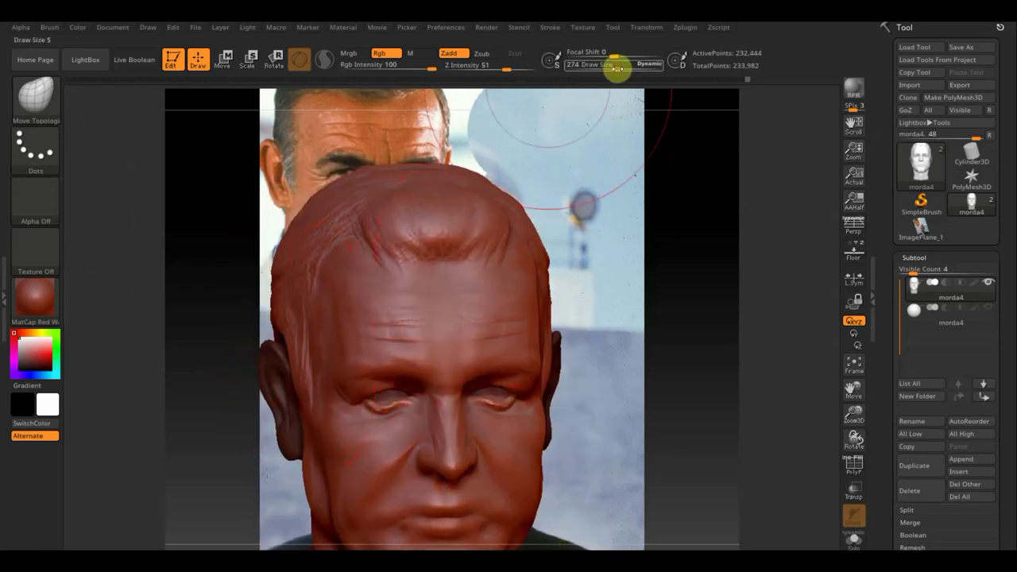
Reduce the brush size, widen the right temple, and recheck the width against the reference photo.
{"action": "left_click_drag", "start_coordinate": [613, 66], "coordinate": [596, 71]}
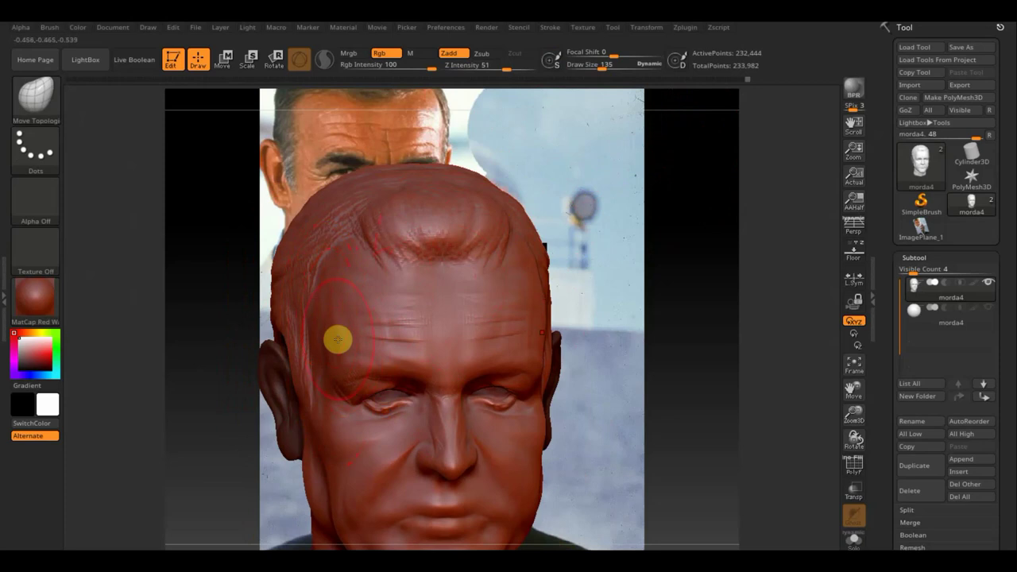
{"action": "right_click_drag", "start_coordinate": [338, 339], "coordinate": [292, 366], "text": "shift"}
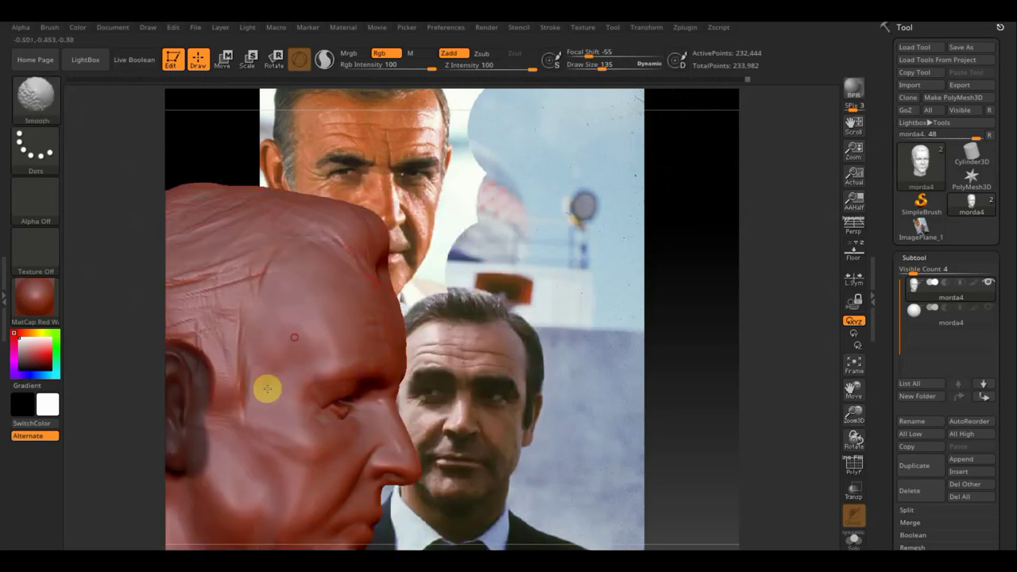
{"action": "mouse_move", "coordinate": [364, 402]}
{"action": "right_mouse_down", "text": "shift"}
{"action": "mouse_move", "coordinate": [505, 378]}
{"action": "mouse_move", "coordinate": [581, 397]}
{"action": "right_mouse_up", "text": "shift"}
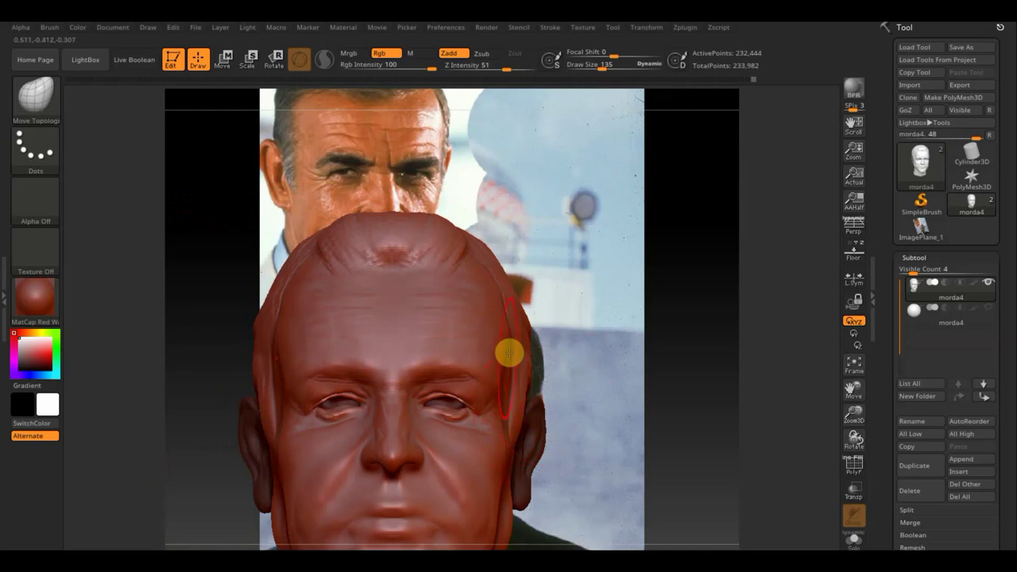
{"action": "mouse_move", "coordinate": [503, 318]}
{"action": "left_mouse_down", "text": "shift"}
{"action": "mouse_move", "coordinate": [513, 323]}
{"action": "mouse_move", "coordinate": [491, 278]}
{"action": "left_mouse_up", "text": "shift"}
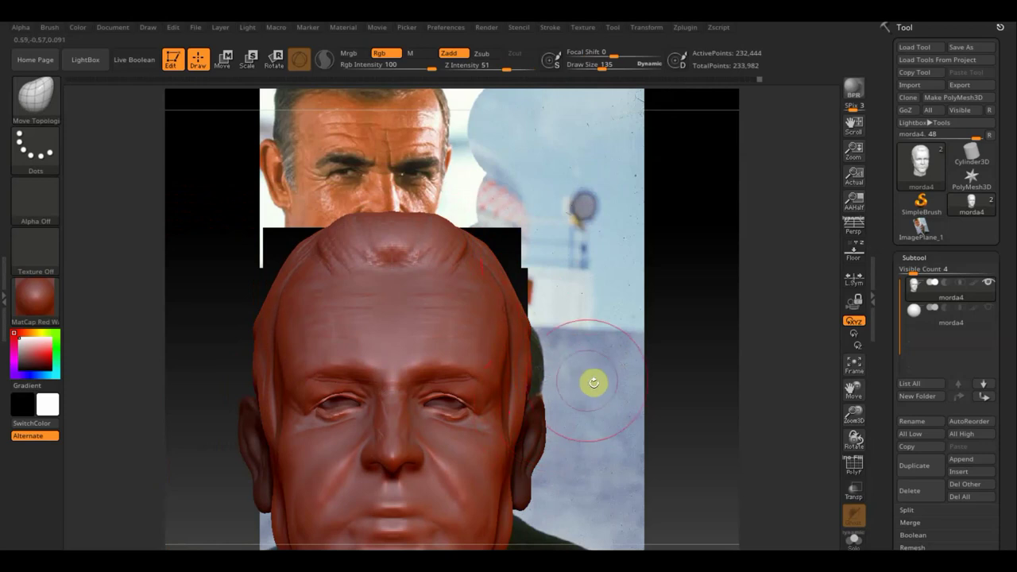
{"action": "mouse_move", "coordinate": [590, 381]}
{"action": "left_mouse_down"}
{"action": "mouse_move", "coordinate": [552, 297]}
{"action": "mouse_move", "coordinate": [397, 302]}
{"action": "mouse_move", "coordinate": [482, 305]}
{"action": "left_mouse_up"}
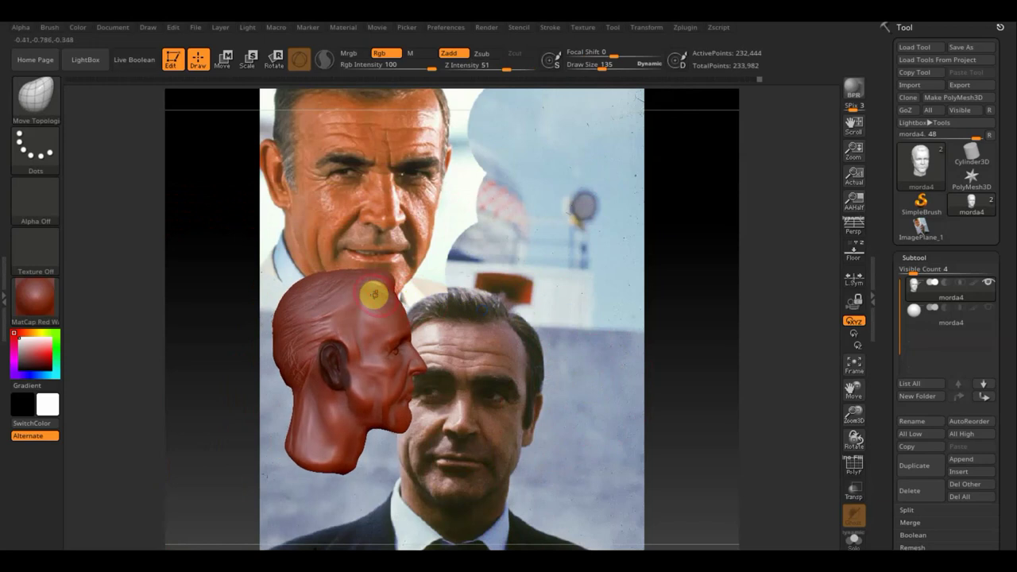
{"action": "mouse_move", "coordinate": [396, 299]}
{"action": "left_mouse_down"}
{"action": "mouse_move", "coordinate": [447, 363]}
{"action": "mouse_move", "coordinate": [495, 356]}
{"action": "left_mouse_up"}
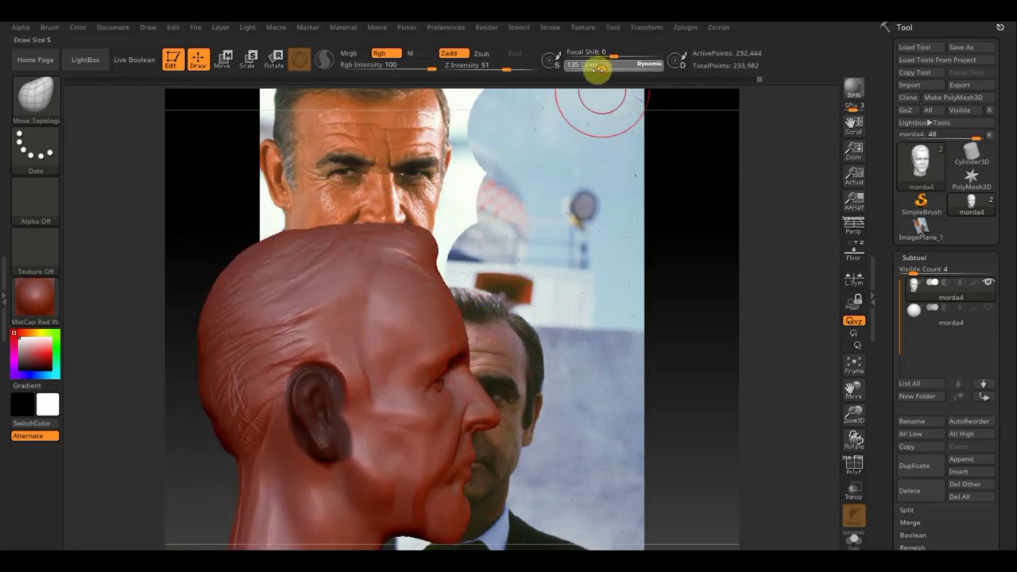
Switch to ClayBuildup at Draw Size 77 and sculpt wrinkle lines across the forehead.
{"action": "left_click", "coordinate": [48, 99]}
{"action": "left_click", "coordinate": [142, 110]}
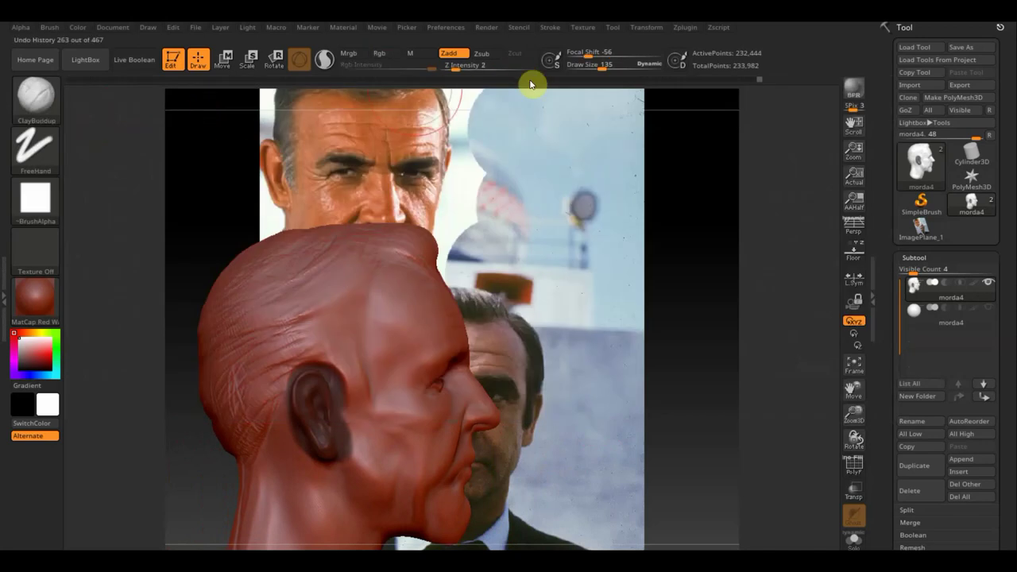
{"action": "left_click_drag", "start_coordinate": [613, 68], "coordinate": [593, 79]}
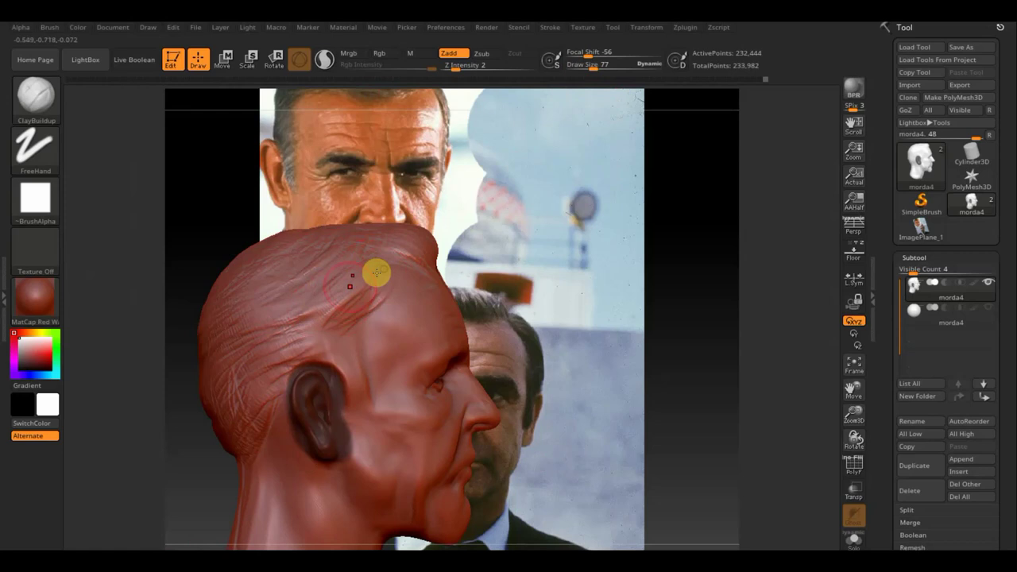
{"action": "mouse_move", "coordinate": [355, 284]}
{"action": "right_mouse_down"}
{"action": "mouse_move", "coordinate": [410, 299]}
{"action": "mouse_move", "coordinate": [497, 288]}
{"action": "right_mouse_up"}
{"action": "left_click_drag", "start_coordinate": [568, 236], "coordinate": [632, 262]}
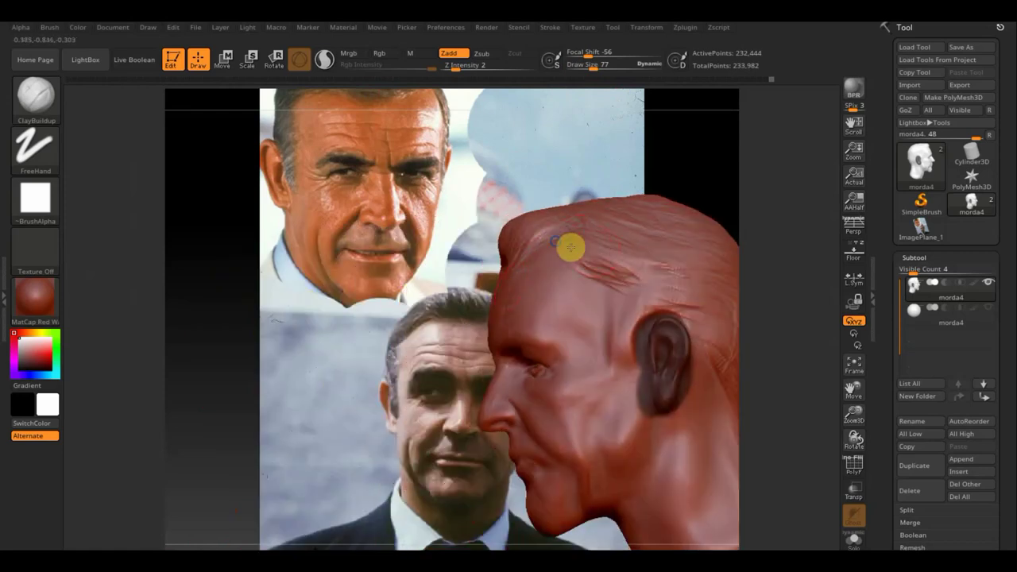
Carve wrinkle lines down the cheek toward the jaw, then switch to smoothing.
{"action": "right_click_drag", "start_coordinate": [571, 247], "coordinate": [522, 236]}
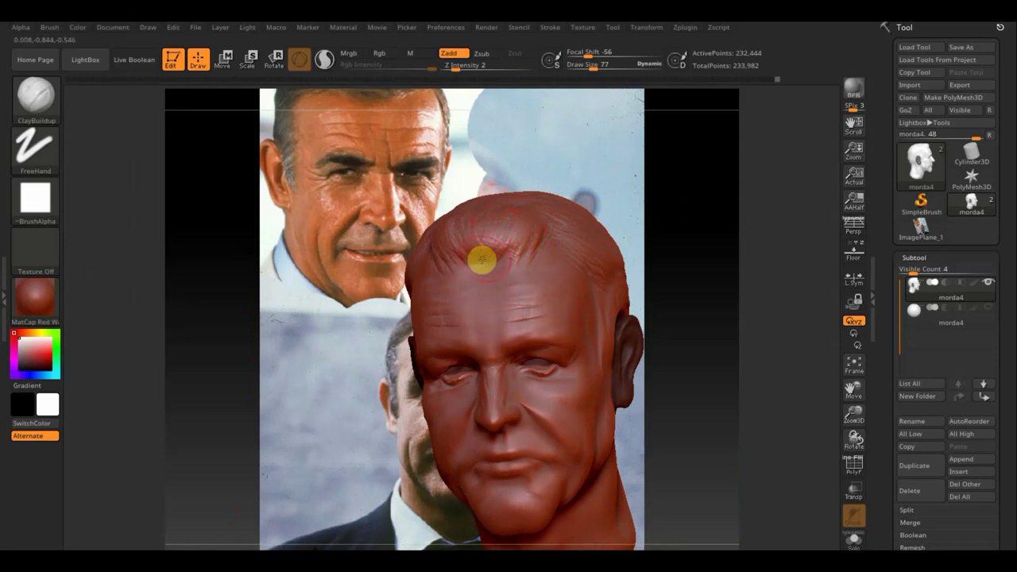
{"action": "right_click_drag", "start_coordinate": [519, 247], "coordinate": [488, 254]}
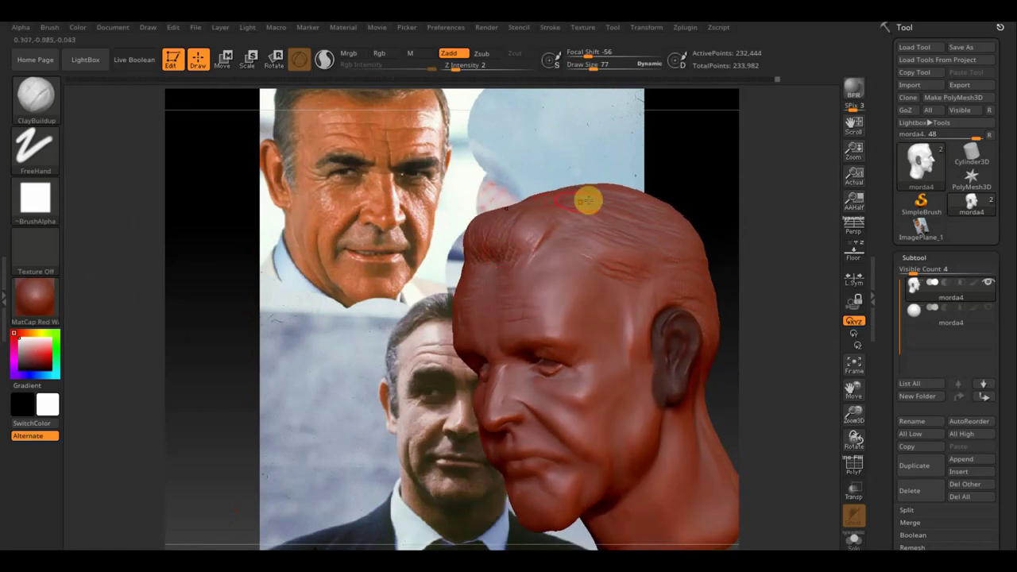
{"action": "mouse_move", "coordinate": [635, 206]}
{"action": "right_mouse_down"}
{"action": "mouse_move", "coordinate": [718, 188]}
{"action": "mouse_move", "coordinate": [699, 182]}
{"action": "mouse_move", "coordinate": [715, 209]}
{"action": "mouse_move", "coordinate": [625, 211]}
{"action": "mouse_move", "coordinate": [577, 374]}
{"action": "mouse_move", "coordinate": [529, 347]}
{"action": "mouse_move", "coordinate": [522, 357]}
{"action": "mouse_move", "coordinate": [541, 329]}
{"action": "right_mouse_up"}
{"action": "mouse_move", "coordinate": [404, 408]}
{"action": "right_mouse_down"}
{"action": "mouse_move", "coordinate": [368, 400]}
{"action": "mouse_move", "coordinate": [306, 343]}
{"action": "right_mouse_up"}
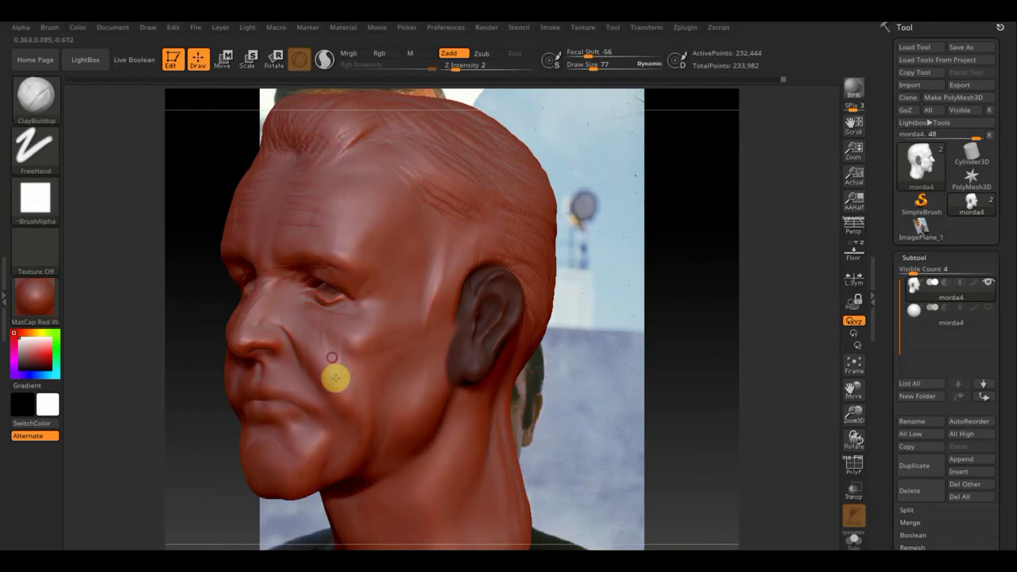
{"action": "mouse_move", "coordinate": [370, 359]}
{"action": "left_mouse_down"}
{"action": "mouse_move", "coordinate": [381, 404]}
{"action": "mouse_move", "coordinate": [395, 410]}
{"action": "left_mouse_up"}
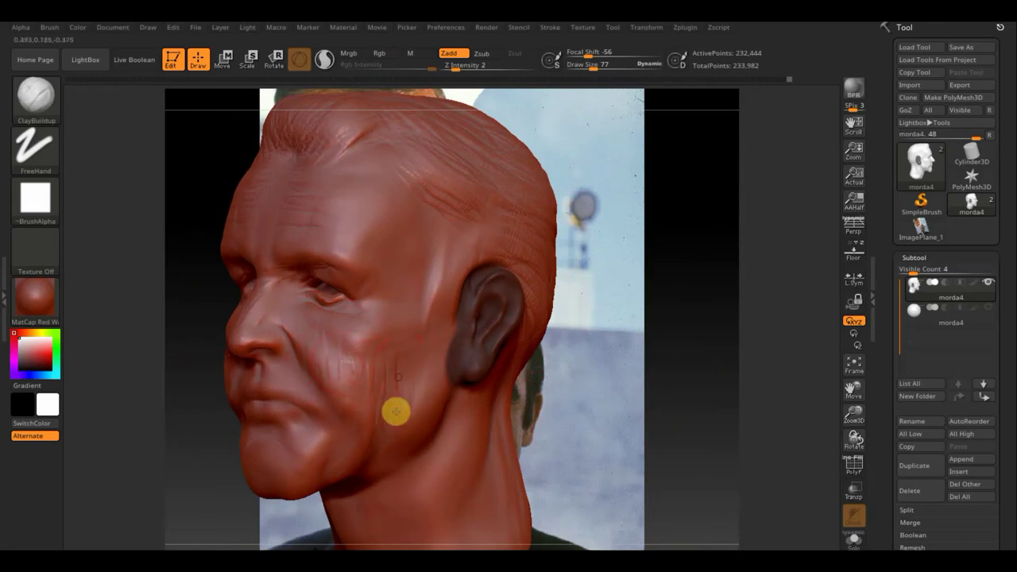
{"action": "mouse_move", "coordinate": [417, 345]}
{"action": "left_mouse_down"}
{"action": "mouse_move", "coordinate": [334, 427]}
{"action": "mouse_move", "coordinate": [363, 477]}
{"action": "mouse_move", "coordinate": [345, 434]}
{"action": "mouse_move", "coordinate": [349, 488]}
{"action": "mouse_move", "coordinate": [344, 465]}
{"action": "mouse_move", "coordinate": [345, 474]}
{"action": "mouse_move", "coordinate": [368, 440]}
{"action": "mouse_move", "coordinate": [320, 332]}
{"action": "mouse_move", "coordinate": [371, 398]}
{"action": "mouse_move", "coordinate": [404, 366]}
{"action": "mouse_move", "coordinate": [411, 342]}
{"action": "mouse_move", "coordinate": [430, 335]}
{"action": "mouse_move", "coordinate": [418, 319]}
{"action": "left_mouse_up"}
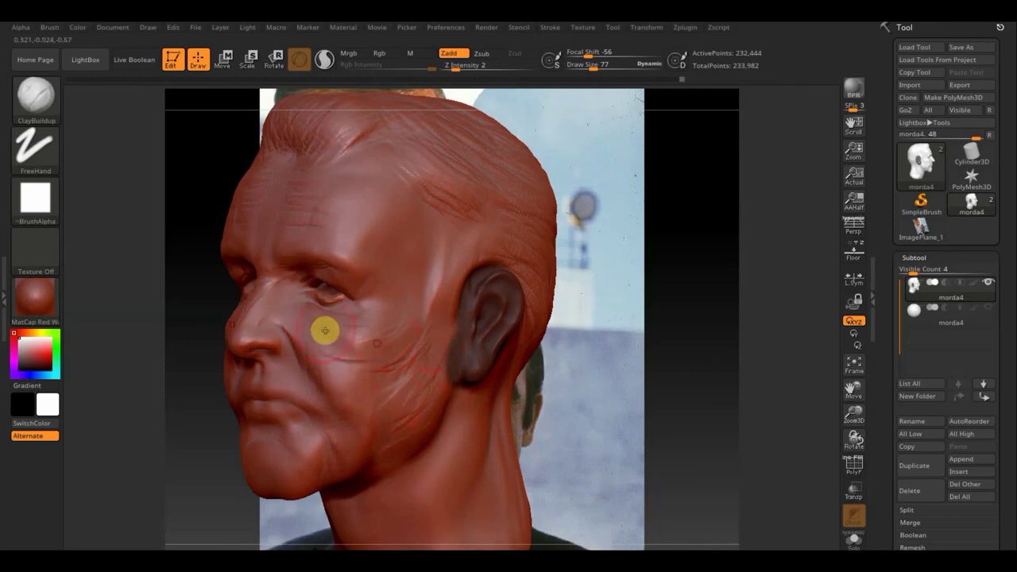
{"action": "key", "text": "shift"}
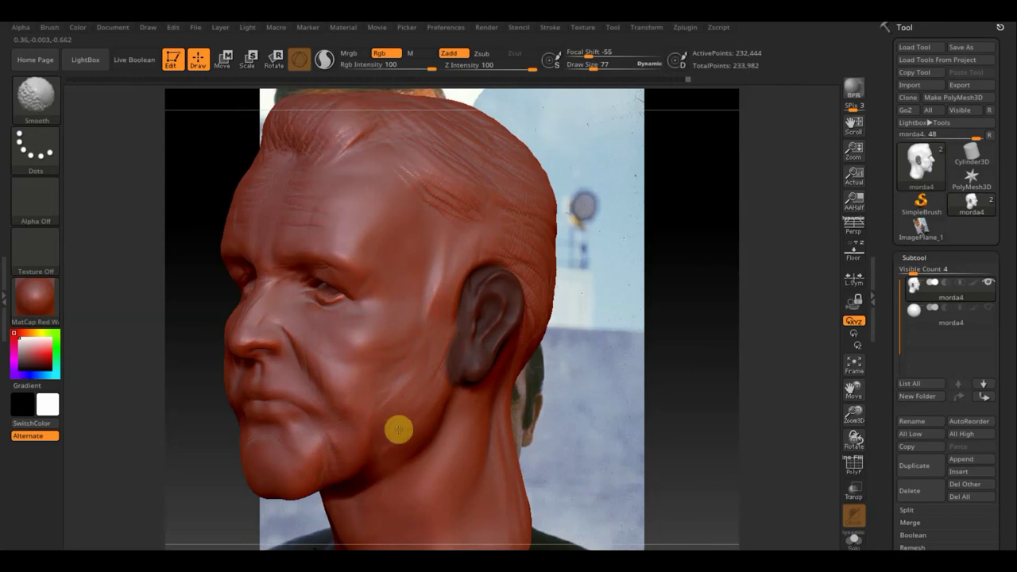
Turn the head to front view, centre it over the reference photo, then rotate to side profile.
{"action": "right_click_drag", "start_coordinate": [377, 432], "coordinate": [420, 363], "text": "shift"}
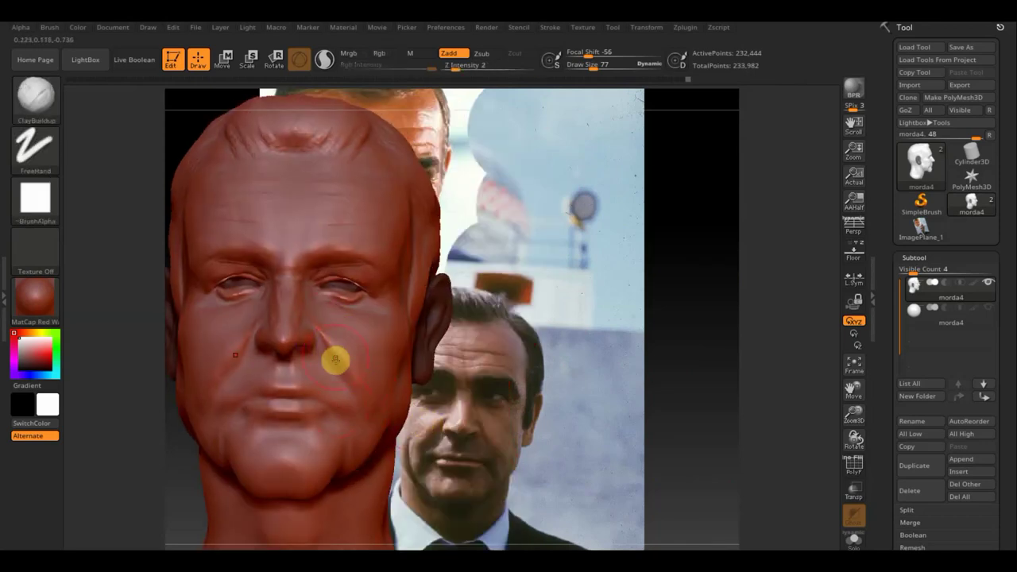
{"action": "right_click_drag", "start_coordinate": [348, 366], "coordinate": [529, 352], "text": "alt"}
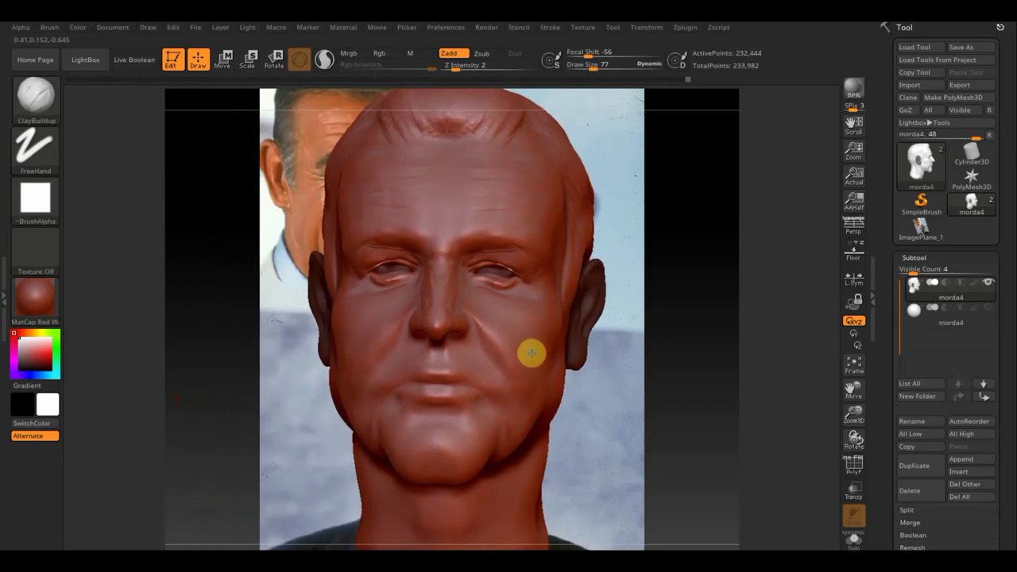
{"action": "mouse_move", "coordinate": [461, 367]}
{"action": "right_mouse_down"}
{"action": "mouse_move", "coordinate": [484, 368]}
{"action": "mouse_move", "coordinate": [408, 352]}
{"action": "mouse_move", "coordinate": [500, 350]}
{"action": "mouse_move", "coordinate": [483, 358]}
{"action": "mouse_move", "coordinate": [529, 333]}
{"action": "mouse_move", "coordinate": [465, 347]}
{"action": "mouse_move", "coordinate": [357, 413]}
{"action": "mouse_move", "coordinate": [498, 363]}
{"action": "mouse_move", "coordinate": [561, 398]}
{"action": "mouse_move", "coordinate": [579, 425]}
{"action": "mouse_move", "coordinate": [579, 409]}
{"action": "mouse_move", "coordinate": [581, 421]}
{"action": "mouse_move", "coordinate": [120, 146]}
{"action": "right_mouse_up"}
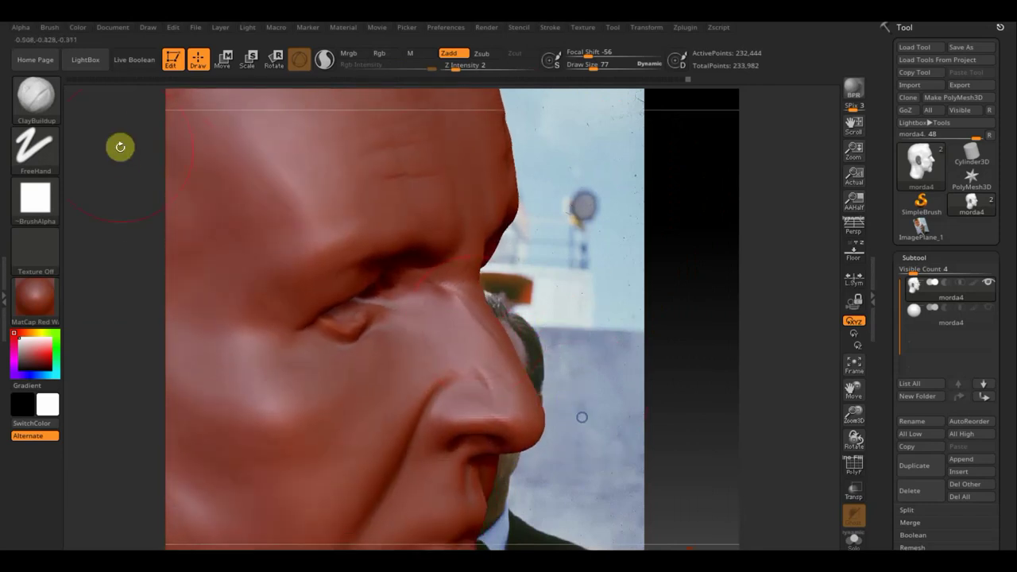
At Draw Size 23, smooth the nose bridge, then build up and smooth the nose tip with ClayBuildup.
{"action": "left_click_drag", "start_coordinate": [590, 69], "coordinate": [582, 70]}
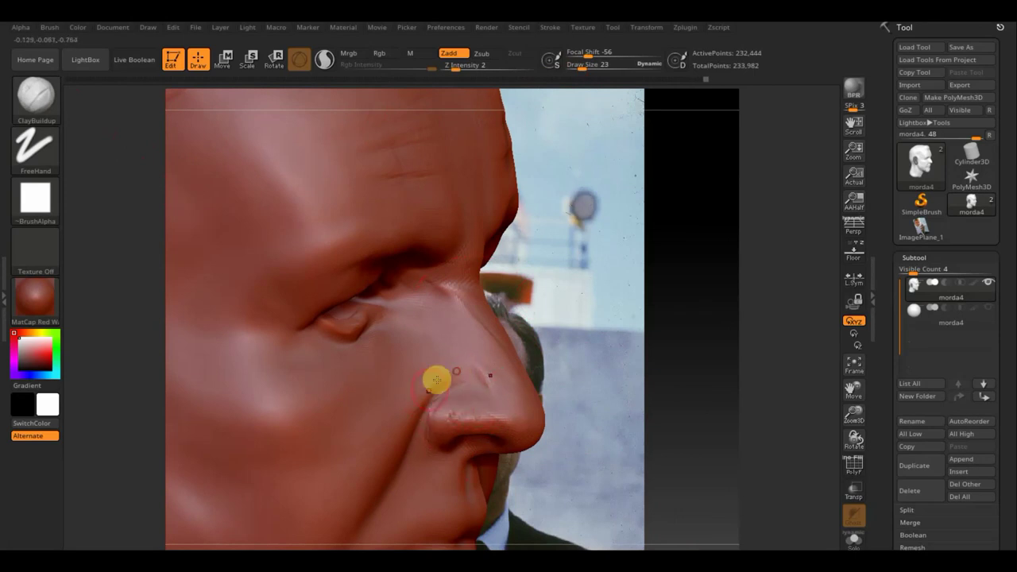
{"action": "key", "text": "shift"}
{"action": "mouse_move", "coordinate": [485, 375]}
{"action": "left_mouse_down", "text": "shift"}
{"action": "mouse_move", "coordinate": [447, 284]}
{"action": "mouse_move", "coordinate": [464, 320]}
{"action": "left_mouse_up", "text": "shift"}
{"action": "left_click", "coordinate": [503, 407]}
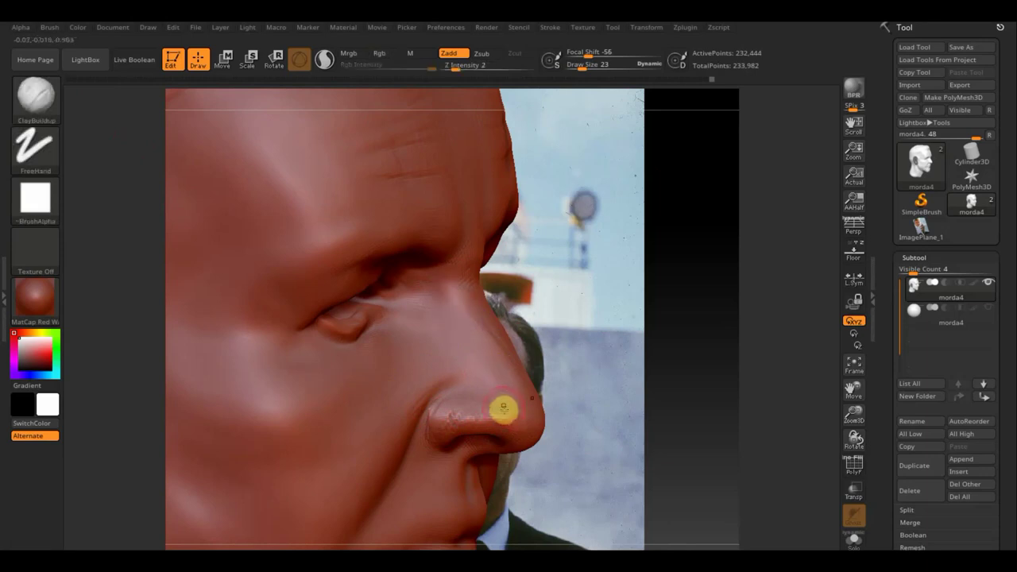
{"action": "mouse_move", "coordinate": [521, 427]}
{"action": "left_mouse_down"}
{"action": "mouse_move", "coordinate": [527, 411]}
{"action": "mouse_move", "coordinate": [524, 438]}
{"action": "mouse_move", "coordinate": [544, 461]}
{"action": "mouse_move", "coordinate": [508, 463]}
{"action": "mouse_move", "coordinate": [515, 372]}
{"action": "left_mouse_up"}
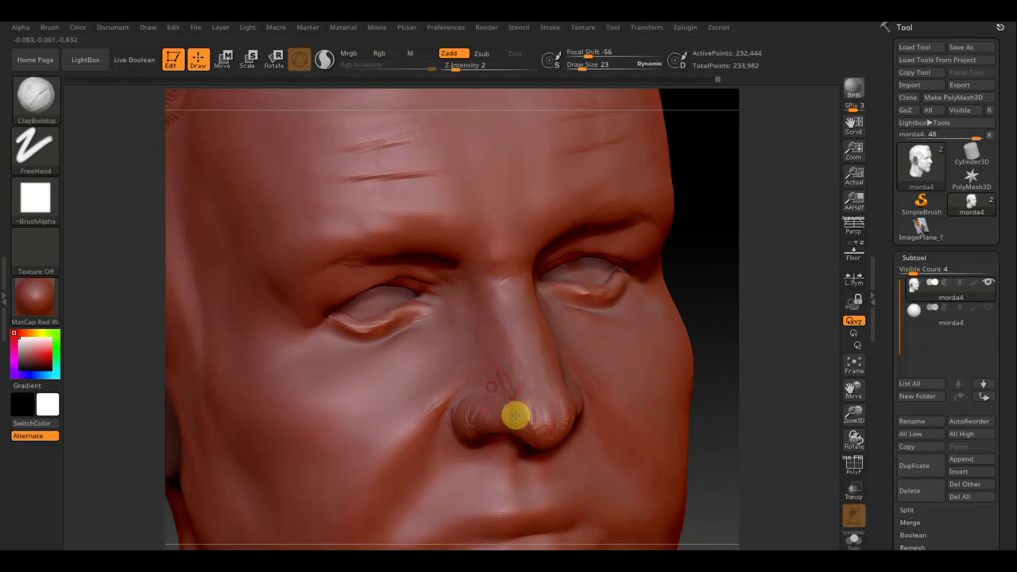
{"action": "mouse_move", "coordinate": [500, 415]}
{"action": "left_mouse_down", "text": "shift"}
{"action": "mouse_move", "coordinate": [517, 397]}
{"action": "mouse_move", "coordinate": [499, 429]}
{"action": "left_mouse_up", "text": "shift"}
Check the nose against the reference from a front view, then a left-side profile.
{"action": "mouse_move", "coordinate": [479, 395]}
{"action": "left_mouse_down"}
{"action": "mouse_move", "coordinate": [586, 453]}
{"action": "mouse_move", "coordinate": [581, 445]}
{"action": "mouse_move", "coordinate": [601, 475]}
{"action": "left_mouse_up"}
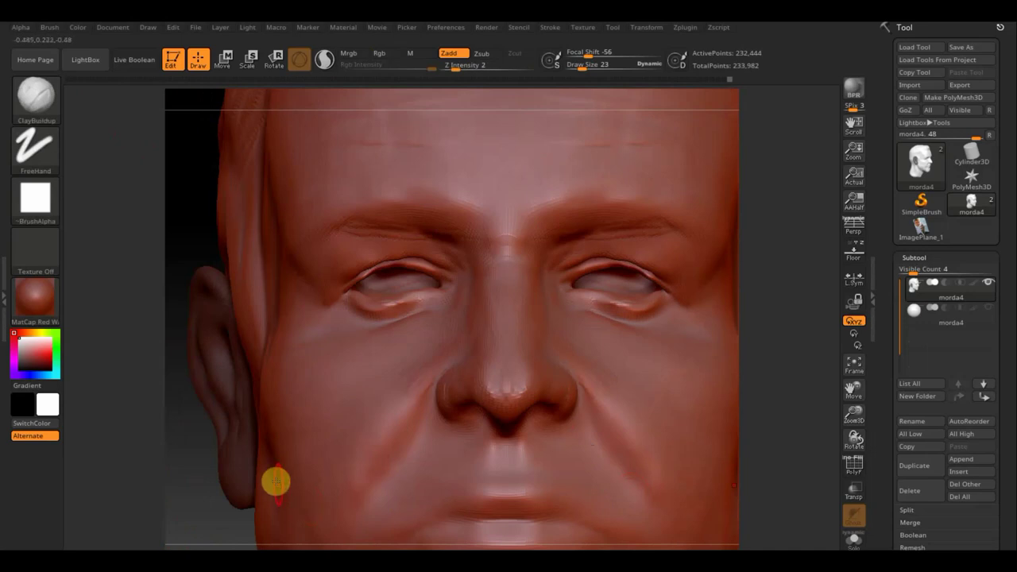
{"action": "mouse_move", "coordinate": [217, 525]}
{"action": "left_mouse_down", "text": "alt"}
{"action": "mouse_move", "coordinate": [206, 351]}
{"action": "mouse_move", "coordinate": [314, 357]}
{"action": "mouse_move", "coordinate": [158, 280]}
{"action": "left_mouse_up", "text": "alt"}
{"action": "mouse_move", "coordinate": [626, 297]}
{"action": "left_mouse_down", "text": "shift"}
{"action": "mouse_move", "coordinate": [613, 304]}
{"action": "mouse_move", "coordinate": [675, 313]}
{"action": "mouse_move", "coordinate": [676, 300]}
{"action": "mouse_move", "coordinate": [652, 321]}
{"action": "left_mouse_up", "text": "shift"}
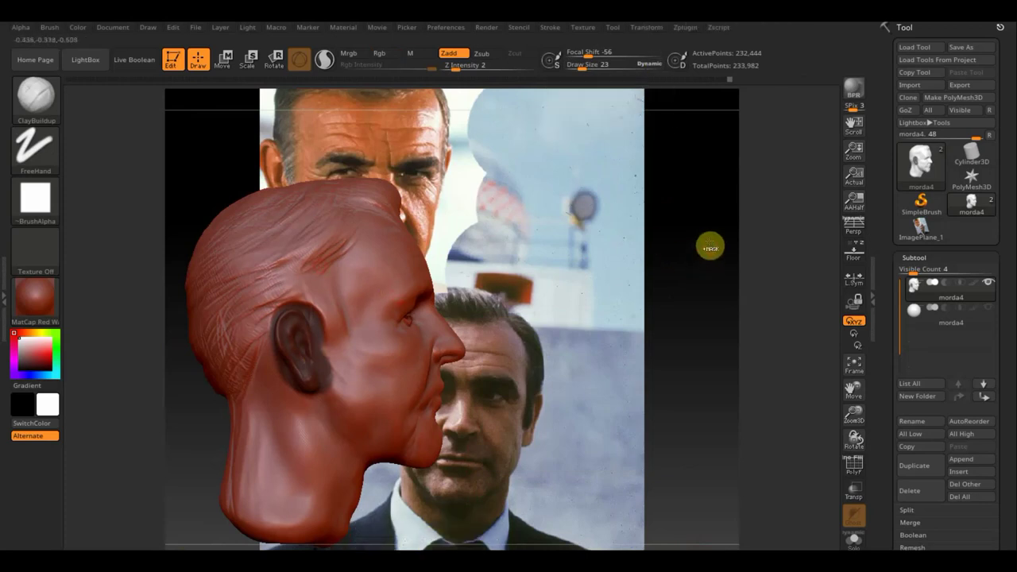
Clear the mask from the head and QuickSave the project with Ctrl+S.
{"action": "mouse_move", "coordinate": [709, 247]}
{"action": "right_mouse_down", "text": "ctrl"}
{"action": "mouse_move", "coordinate": [715, 263]}
{"action": "mouse_move", "coordinate": [657, 191]}
{"action": "right_mouse_up", "text": "ctrl"}
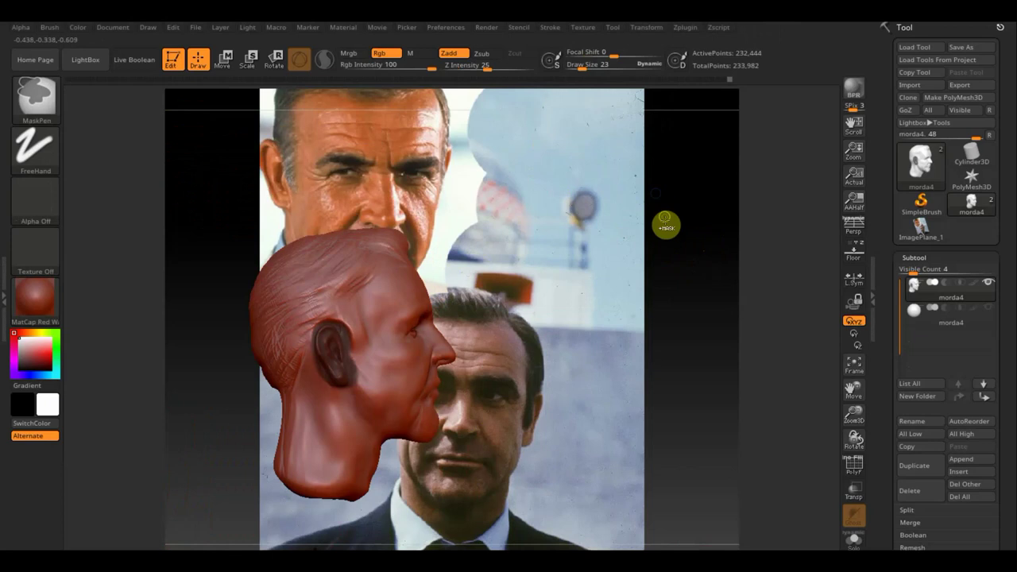
{"action": "left_click_drag", "start_coordinate": [665, 227], "coordinate": [697, 268], "text": "ctrl"}
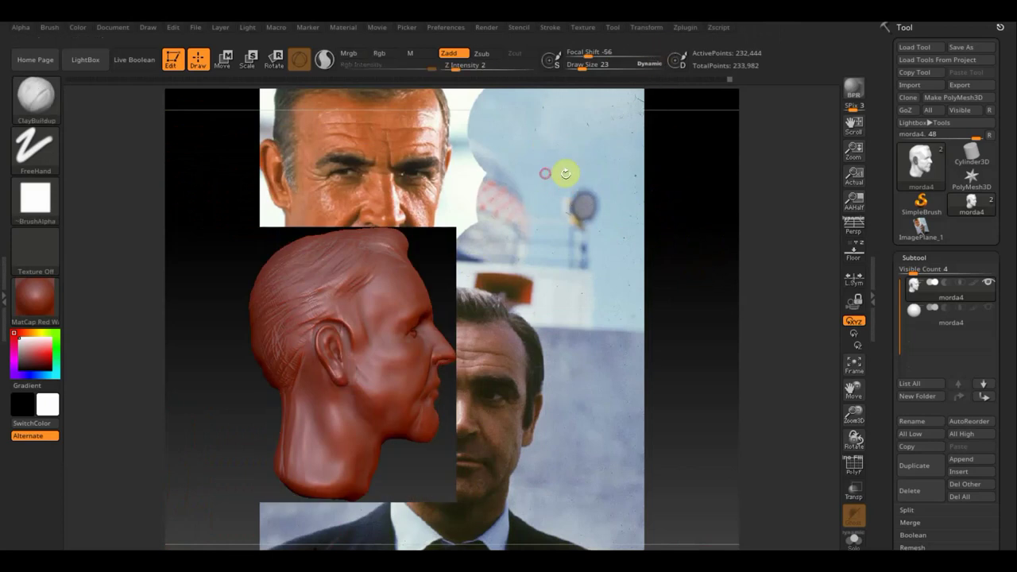
{"action": "key", "text": "ctrl+s"}
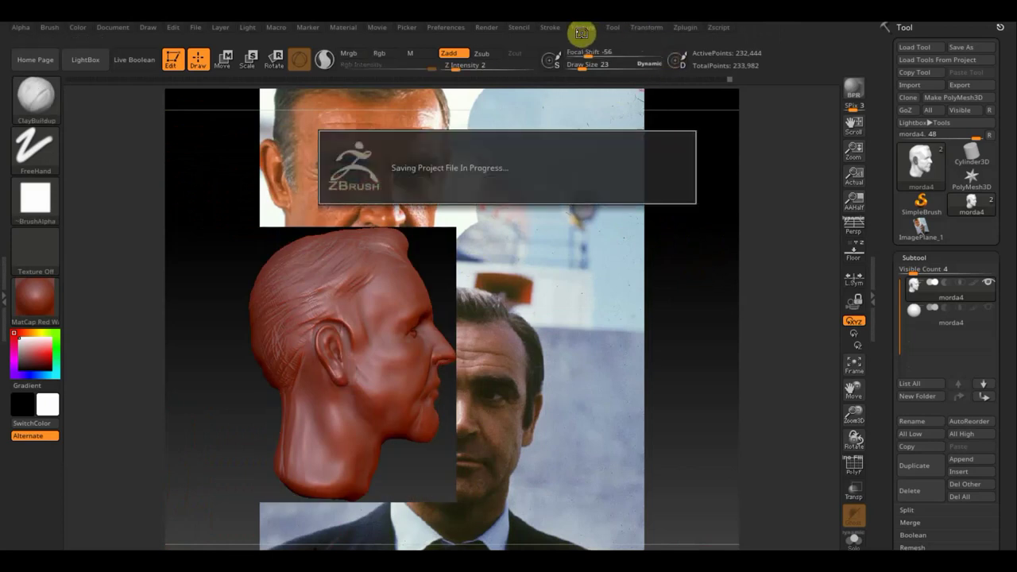
Import the second screenshot of the man from the desktop as a texture.
{"action": "left_click", "coordinate": [585, 28]}
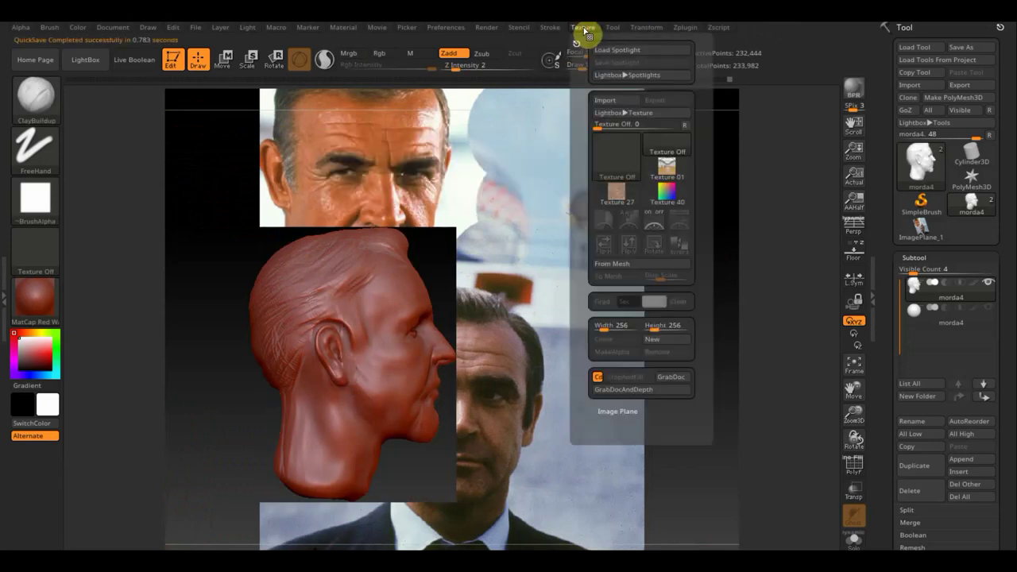
{"action": "left_click", "coordinate": [610, 99]}
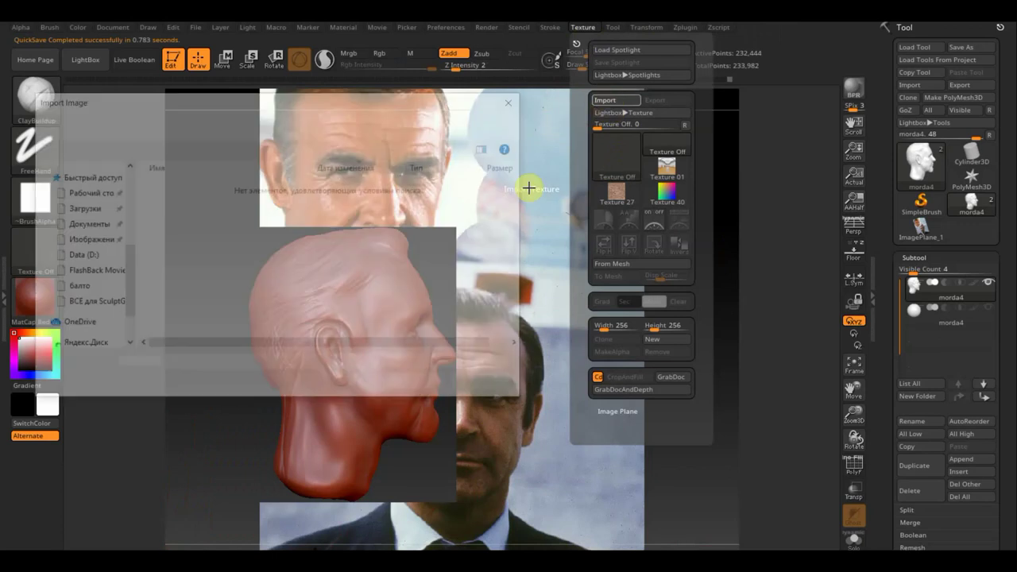
{"action": "left_click", "coordinate": [89, 283]}
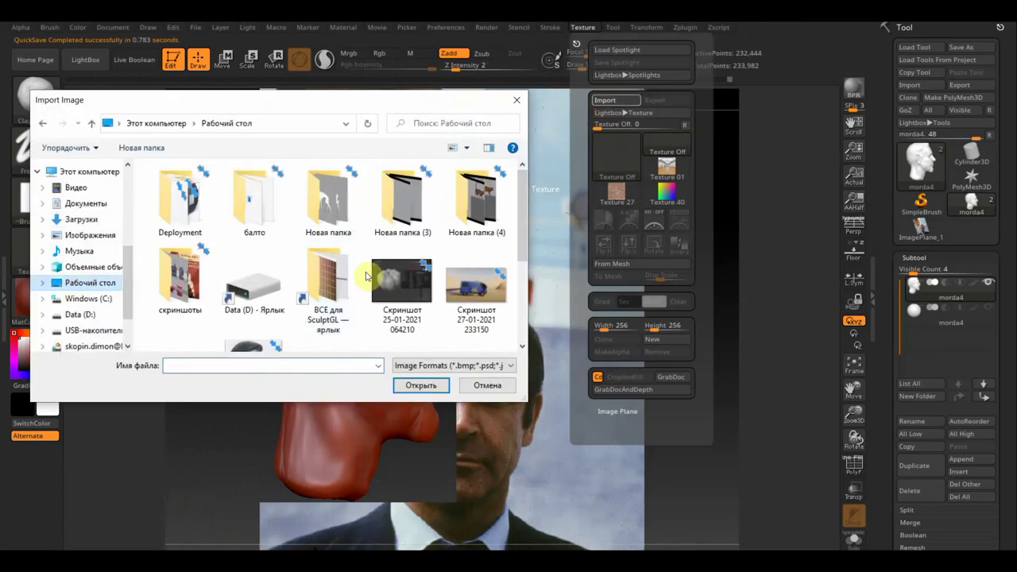
{"action": "scroll", "coordinate": [362, 278], "scroll_direction": "down", "scroll_amount": 5}
{"action": "left_click", "coordinate": [270, 217]}
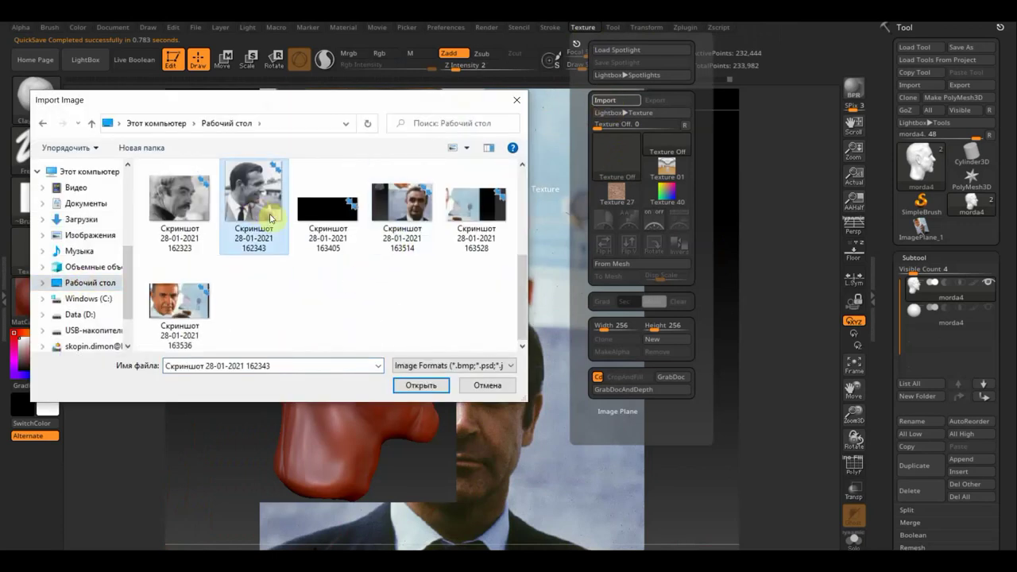
{"action": "left_click", "coordinate": [421, 388]}
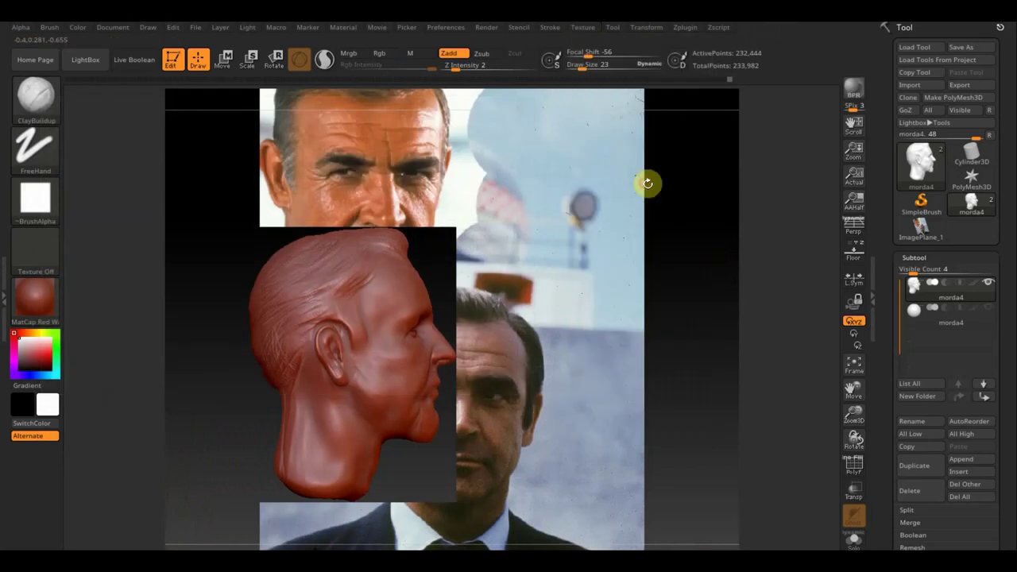
Select the imported screenshot in the Texture palette and add it to Spotlight.
{"action": "left_click", "coordinate": [587, 30]}
{"action": "left_click", "coordinate": [617, 216]}
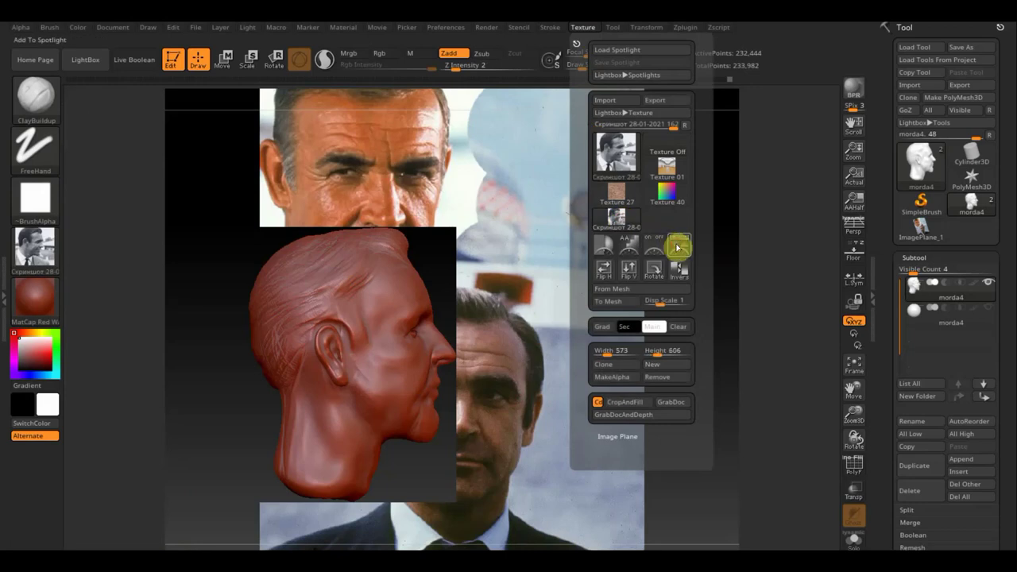
{"action": "left_click", "coordinate": [677, 247]}
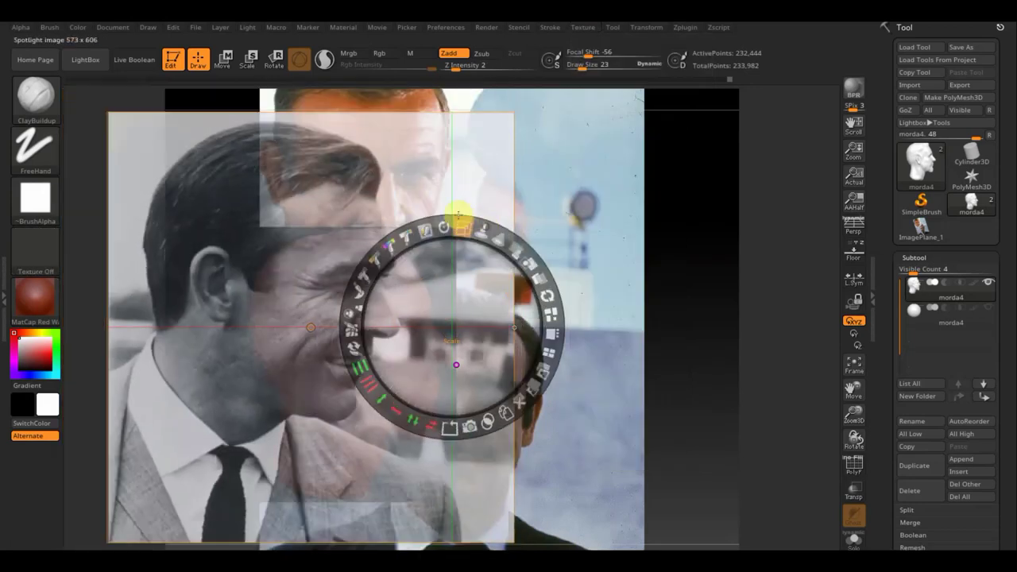
Shrink the black-and-white photo to the lower right, hide the Spotlight dial, and zoom in on the head.
{"action": "mouse_move", "coordinate": [458, 215]}
{"action": "left_mouse_down"}
{"action": "mouse_move", "coordinate": [420, 233]}
{"action": "mouse_move", "coordinate": [248, 227]}
{"action": "left_mouse_up"}
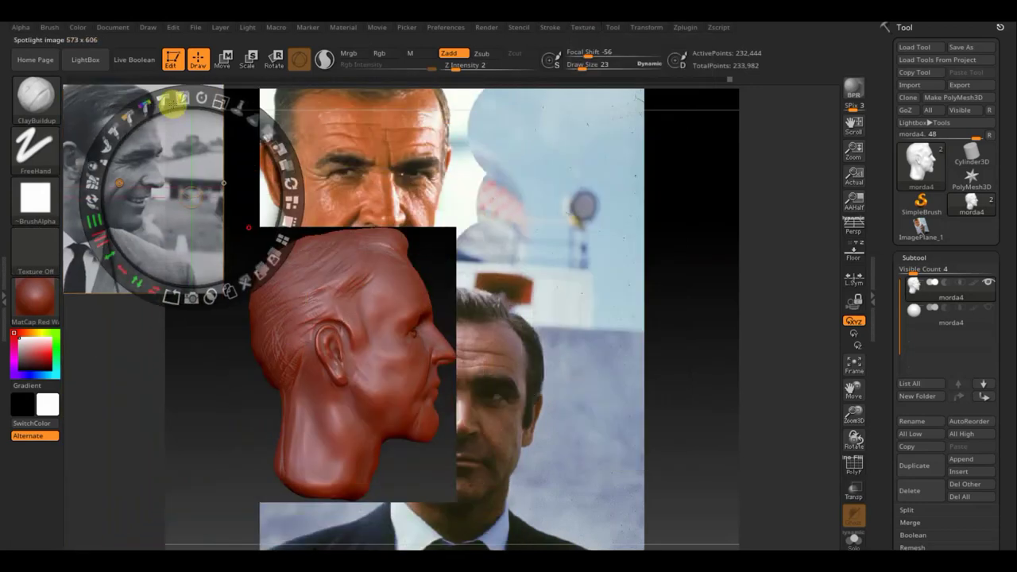
{"action": "mouse_move", "coordinate": [171, 104]}
{"action": "left_mouse_down"}
{"action": "mouse_move", "coordinate": [806, 334]}
{"action": "mouse_move", "coordinate": [799, 376]}
{"action": "left_mouse_up"}
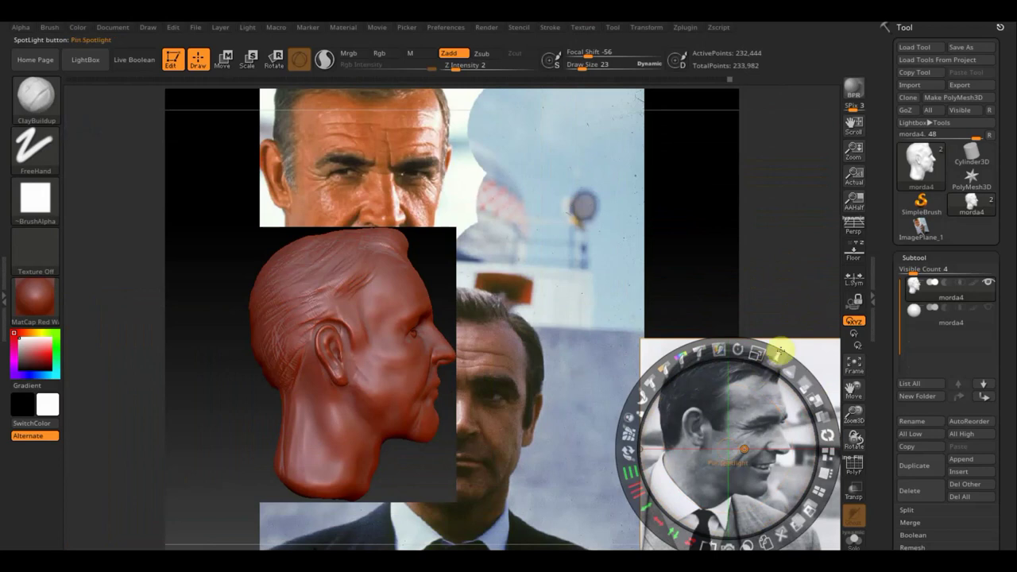
{"action": "left_click", "coordinate": [675, 283]}
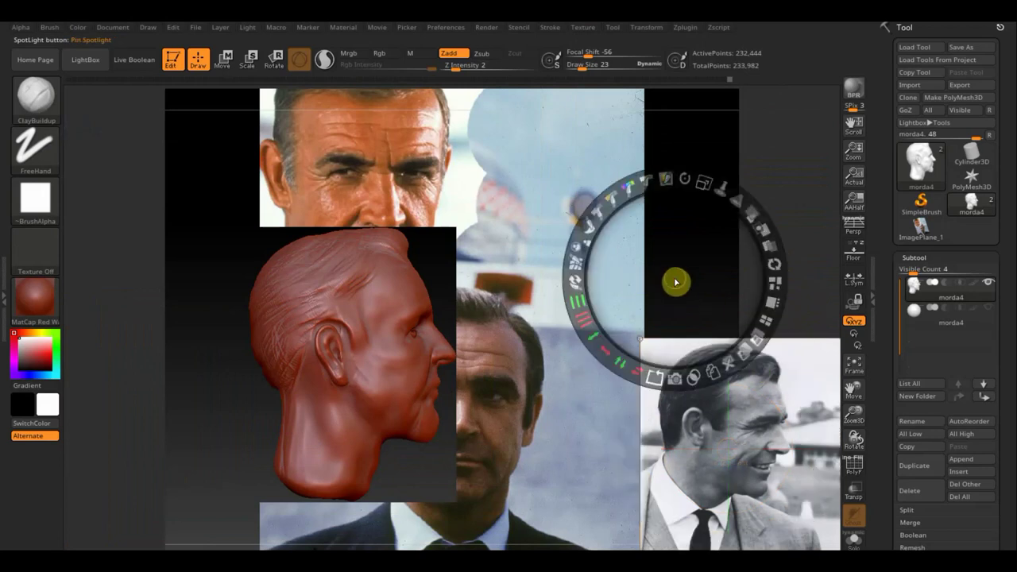
{"action": "key", "text": "z"}
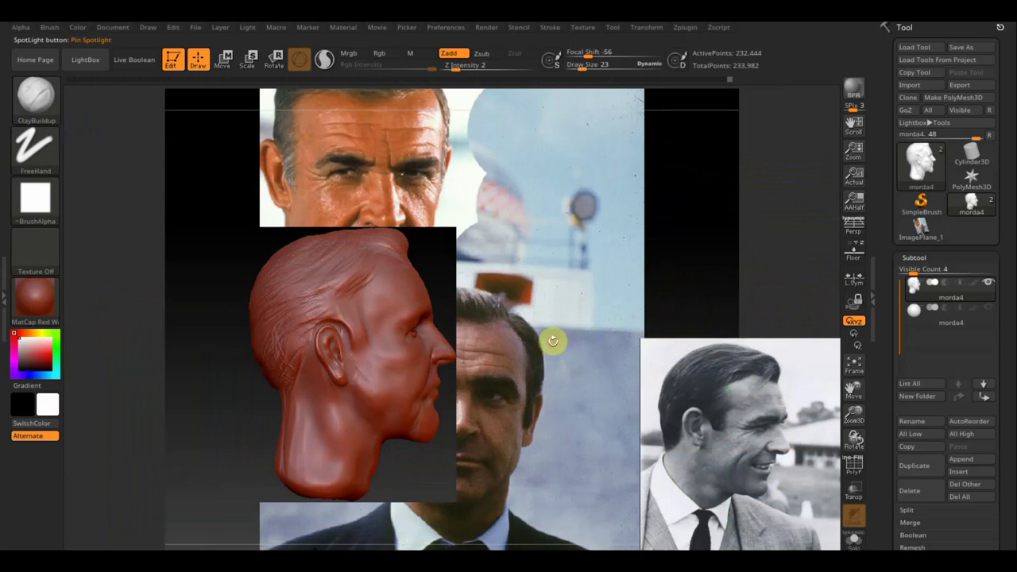
{"action": "mouse_move", "coordinate": [555, 332]}
{"action": "left_mouse_down"}
{"action": "mouse_move", "coordinate": [609, 320]}
{"action": "mouse_move", "coordinate": [623, 368]}
{"action": "left_mouse_up"}
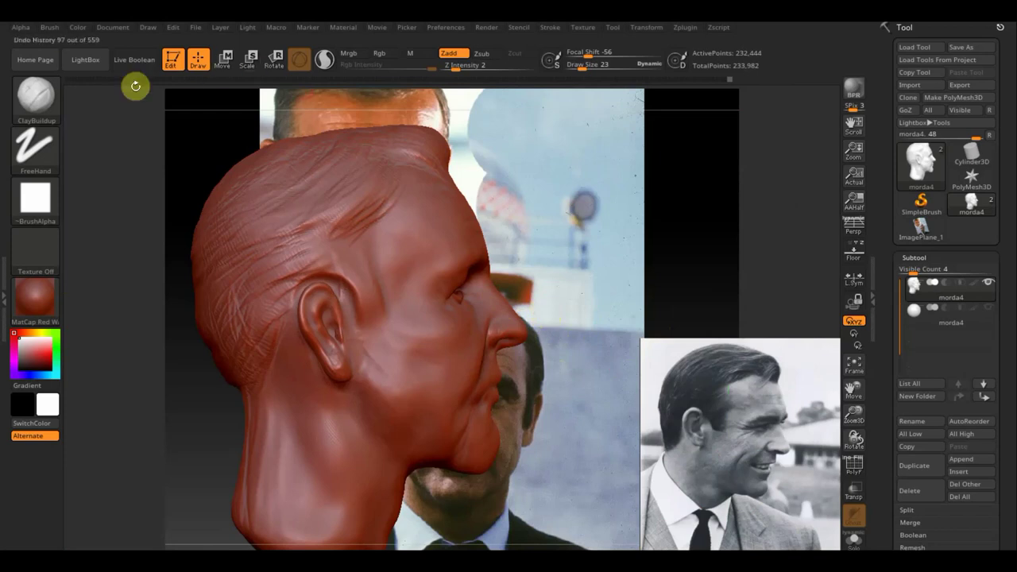
Switch to the Move Topologic brush and raise Draw Size to 135.
{"action": "left_click", "coordinate": [38, 97]}
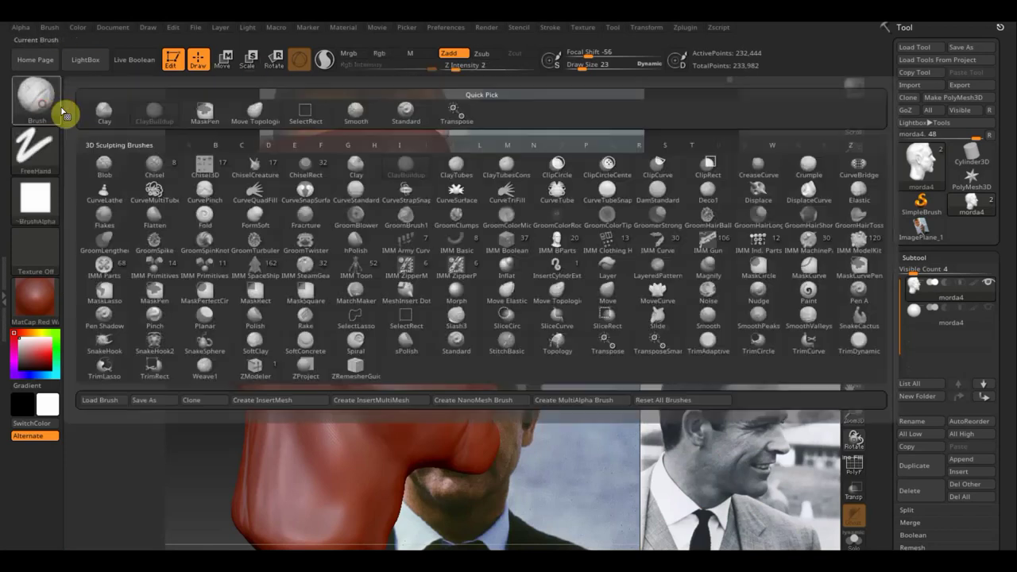
{"action": "left_click", "coordinate": [254, 111]}
{"action": "left_click_drag", "start_coordinate": [583, 66], "coordinate": [602, 69]}
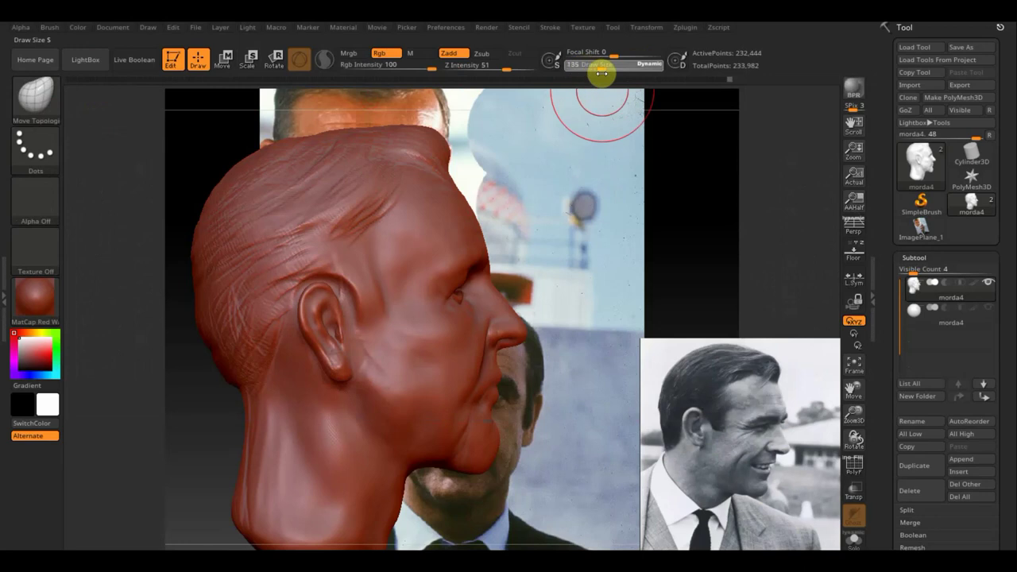
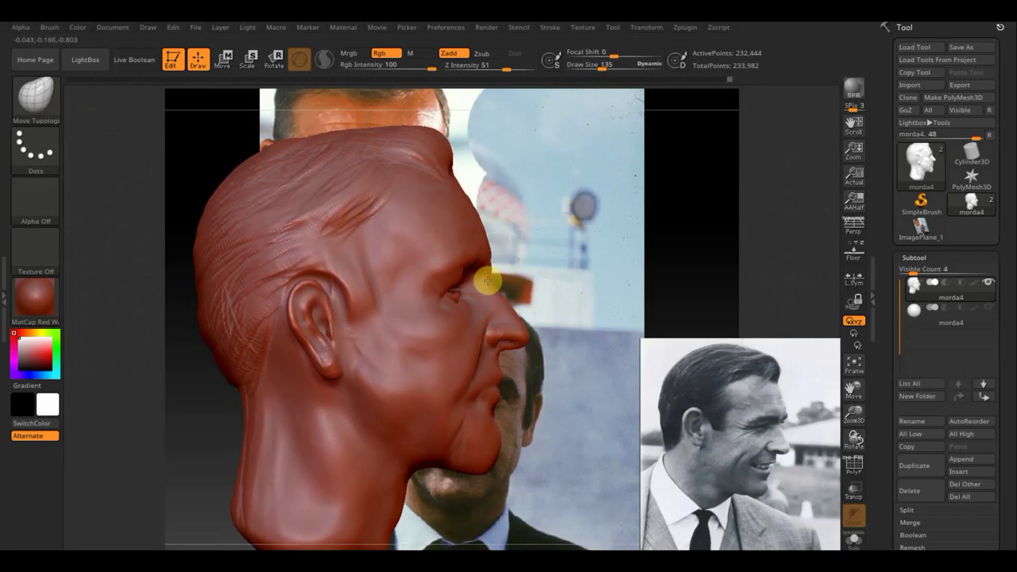
With a smaller Move Topological brush, push the nose bridge profile toward the reference photo.
{"action": "right_click_drag", "start_coordinate": [545, 275], "coordinate": [566, 379], "text": "ctrl"}
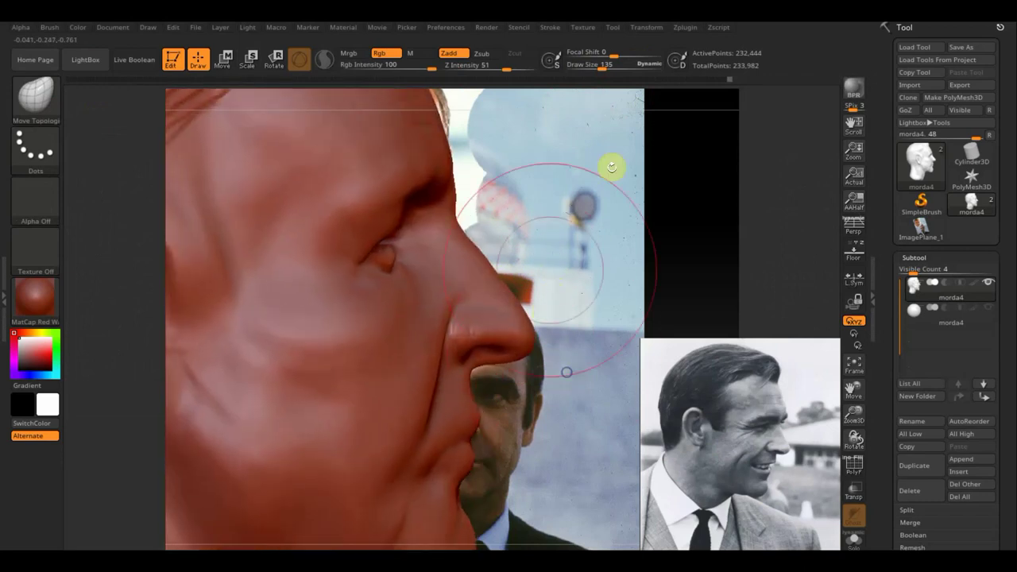
{"action": "left_click_drag", "start_coordinate": [612, 65], "coordinate": [592, 72]}
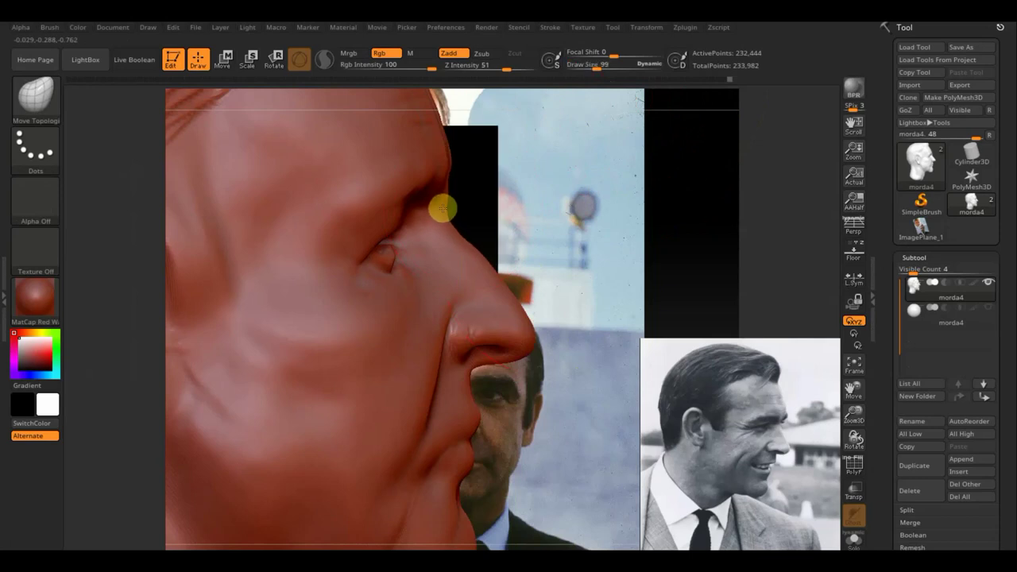
{"action": "mouse_move", "coordinate": [443, 208]}
{"action": "left_mouse_down"}
{"action": "mouse_move", "coordinate": [437, 197]}
{"action": "mouse_move", "coordinate": [453, 193]}
{"action": "mouse_move", "coordinate": [449, 208]}
{"action": "left_mouse_up"}
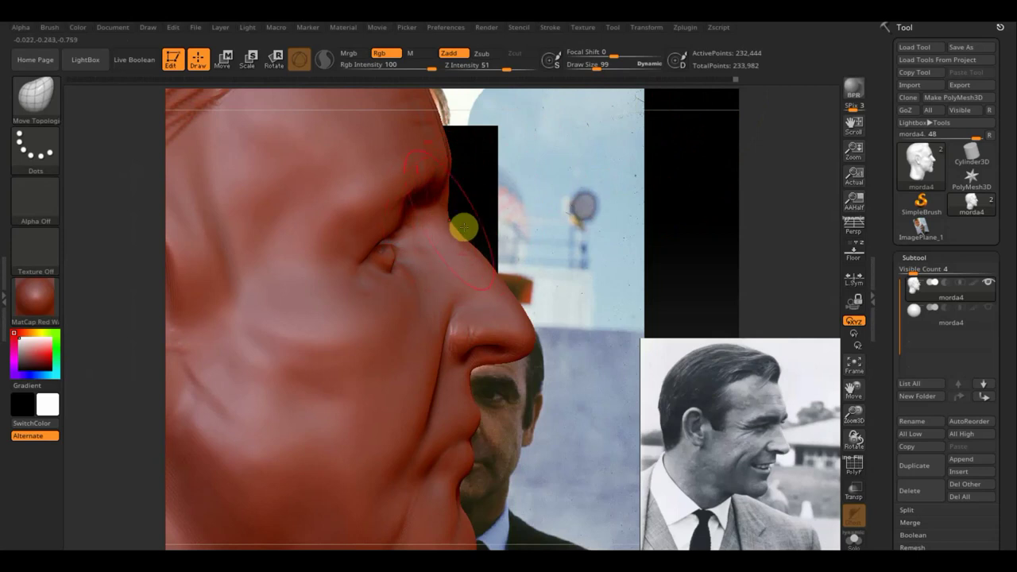
{"action": "left_click_drag", "start_coordinate": [460, 235], "coordinate": [462, 235]}
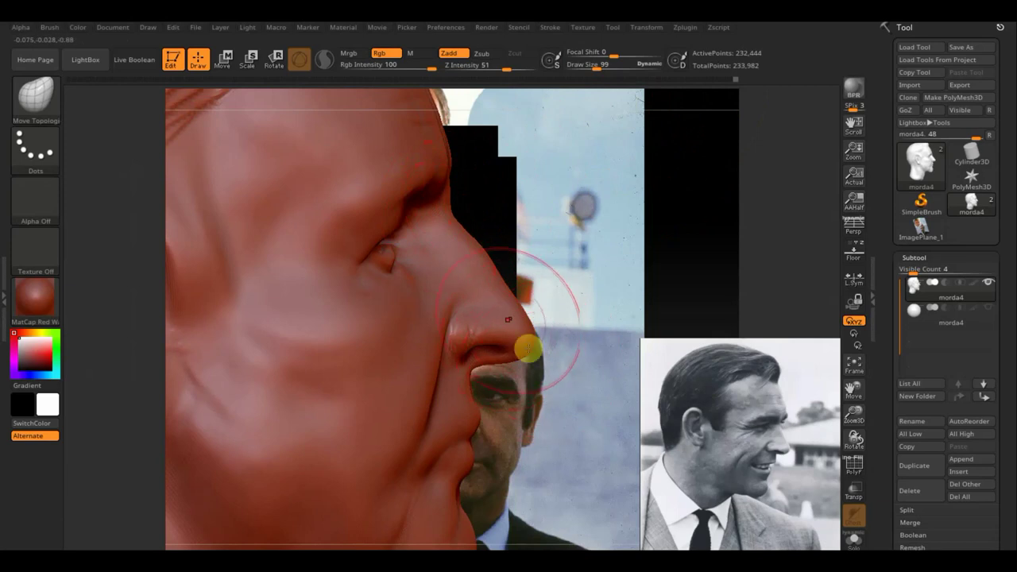
{"action": "left_click_drag", "start_coordinate": [495, 273], "coordinate": [499, 275]}
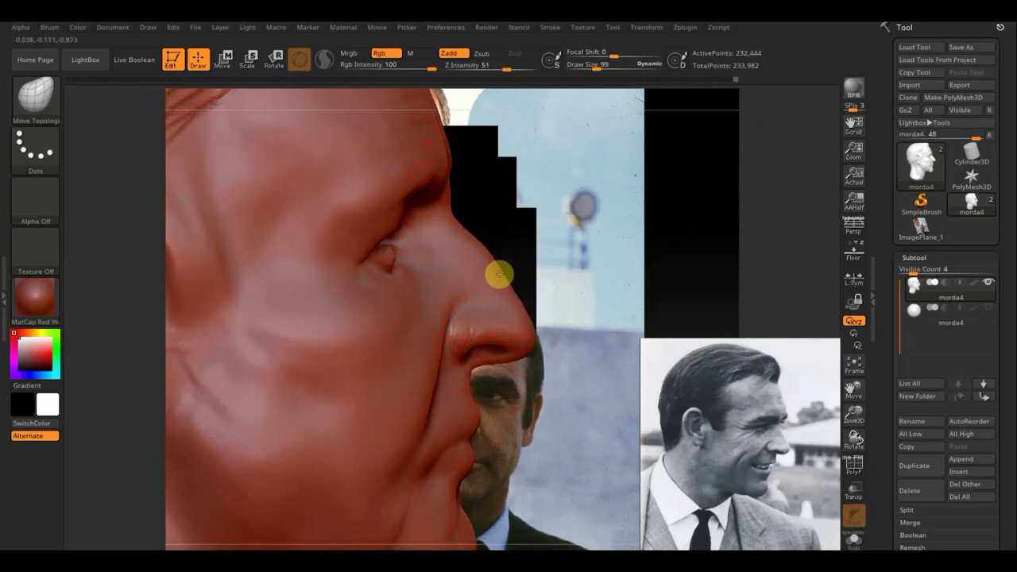
{"action": "key", "text": "ctrl+z"}
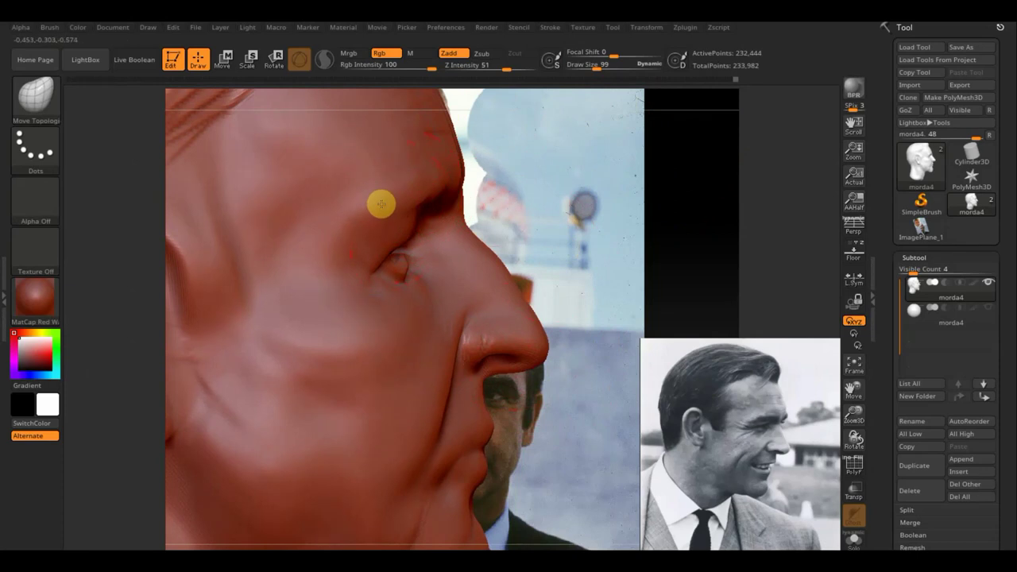
Reshape the brow, then reshape the chin and jaw line at Draw Size 140 and check the front.
{"action": "mouse_move", "coordinate": [404, 194]}
{"action": "left_mouse_down"}
{"action": "mouse_move", "coordinate": [417, 182]}
{"action": "mouse_move", "coordinate": [365, 237]}
{"action": "mouse_move", "coordinate": [345, 227]}
{"action": "left_mouse_up"}
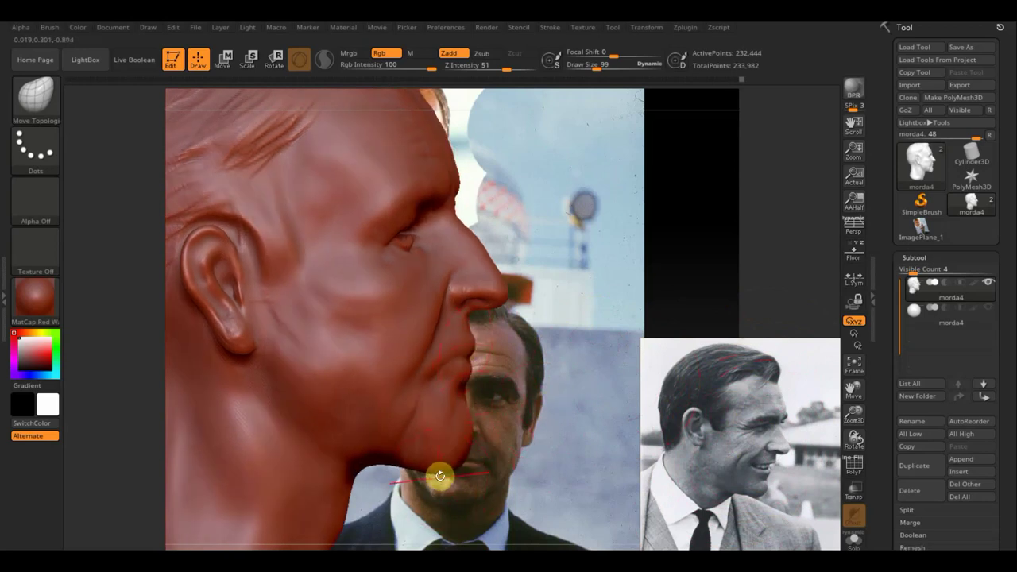
{"action": "mouse_move", "coordinate": [458, 473]}
{"action": "left_mouse_down"}
{"action": "mouse_move", "coordinate": [454, 409]}
{"action": "mouse_move", "coordinate": [483, 420]}
{"action": "mouse_move", "coordinate": [487, 435]}
{"action": "left_mouse_up"}
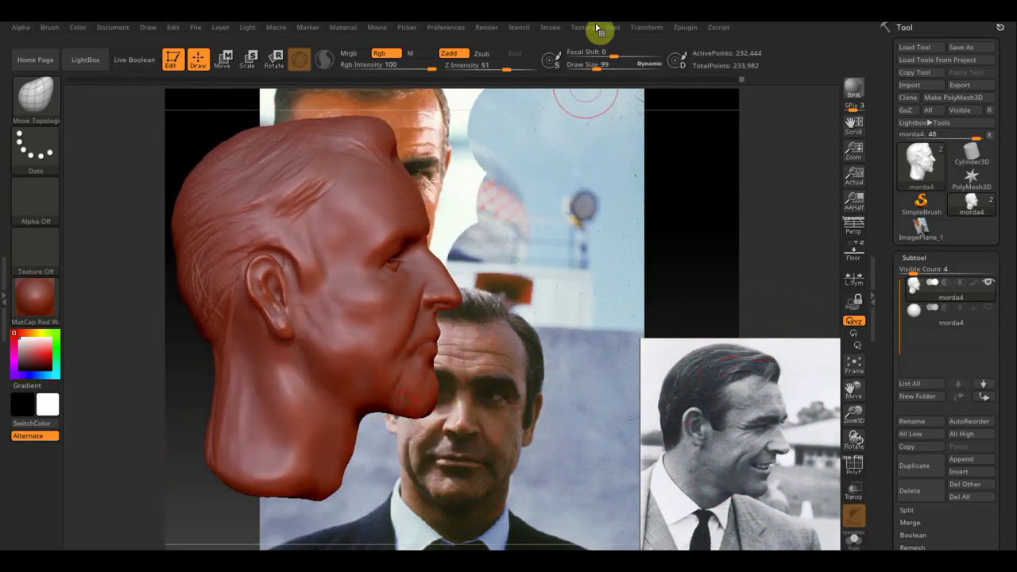
{"action": "left_click_drag", "start_coordinate": [596, 65], "coordinate": [602, 66]}
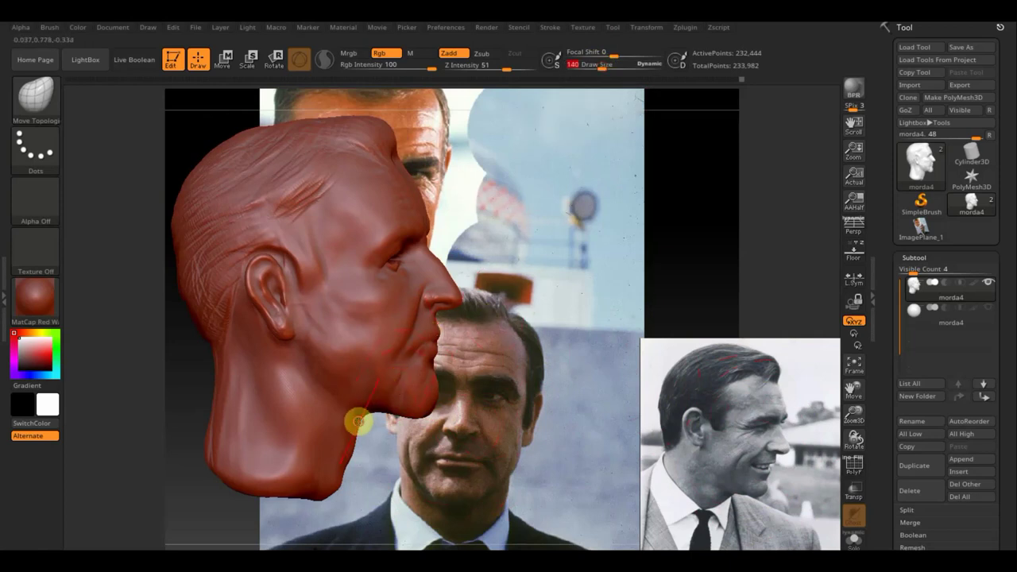
{"action": "left_click_drag", "start_coordinate": [359, 421], "coordinate": [373, 422]}
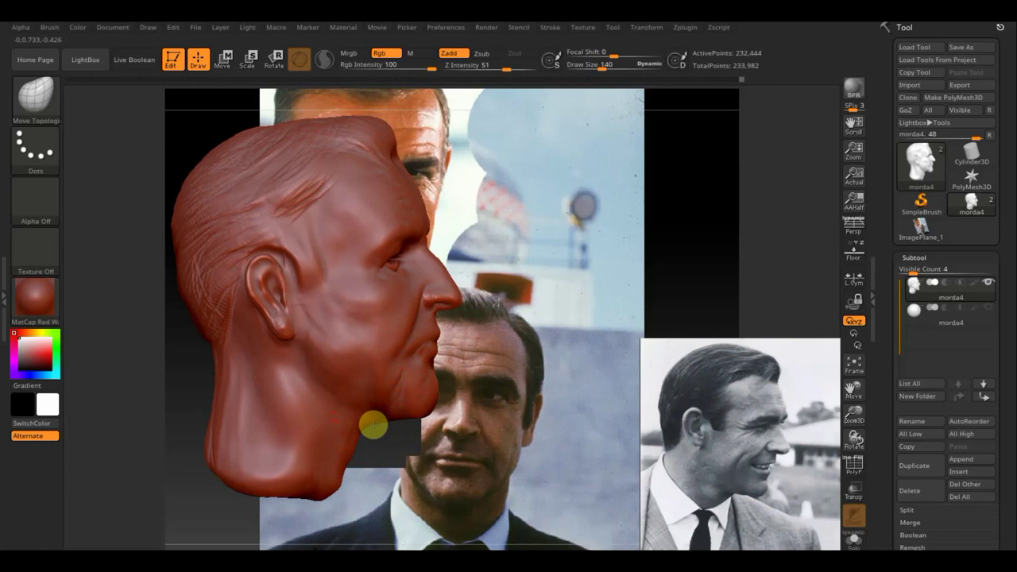
{"action": "mouse_move", "coordinate": [483, 416]}
{"action": "left_mouse_down"}
{"action": "mouse_move", "coordinate": [420, 422]}
{"action": "mouse_move", "coordinate": [471, 397]}
{"action": "mouse_move", "coordinate": [439, 384]}
{"action": "left_mouse_up"}
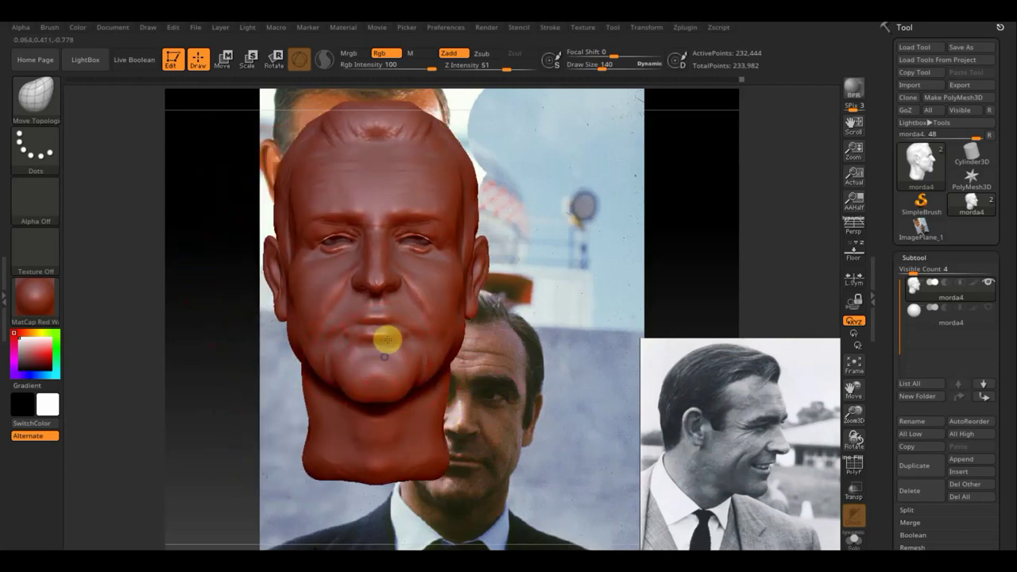
{"action": "right_click_drag", "start_coordinate": [384, 365], "coordinate": [392, 424], "text": "ctrl"}
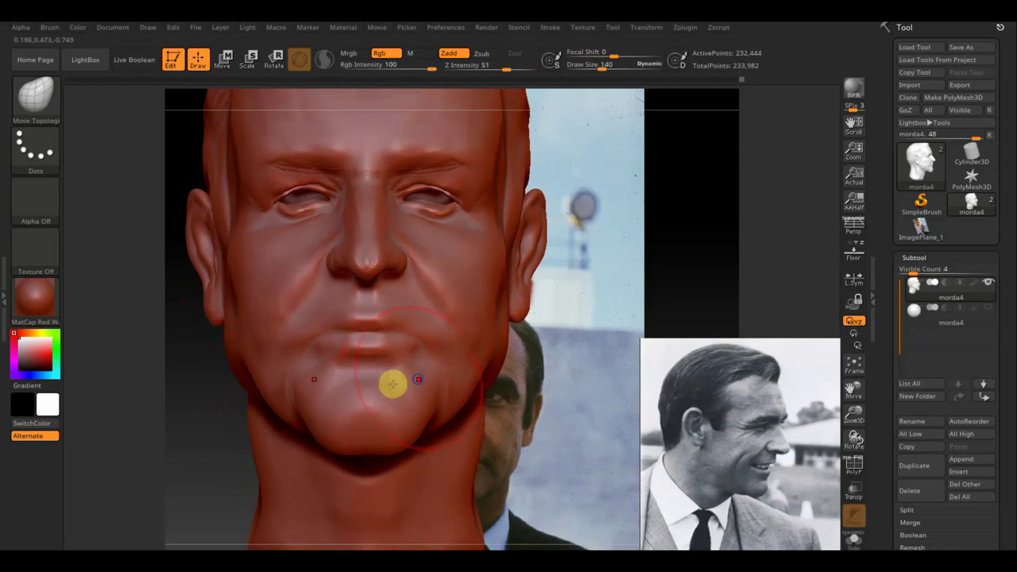
{"action": "mouse_move", "coordinate": [390, 384]}
{"action": "right_mouse_down"}
{"action": "mouse_move", "coordinate": [381, 386]}
{"action": "mouse_move", "coordinate": [388, 382]}
{"action": "right_mouse_up"}
Switch to the ClayBuildup brush at Draw Size 26.
{"action": "left_click", "coordinate": [47, 103]}
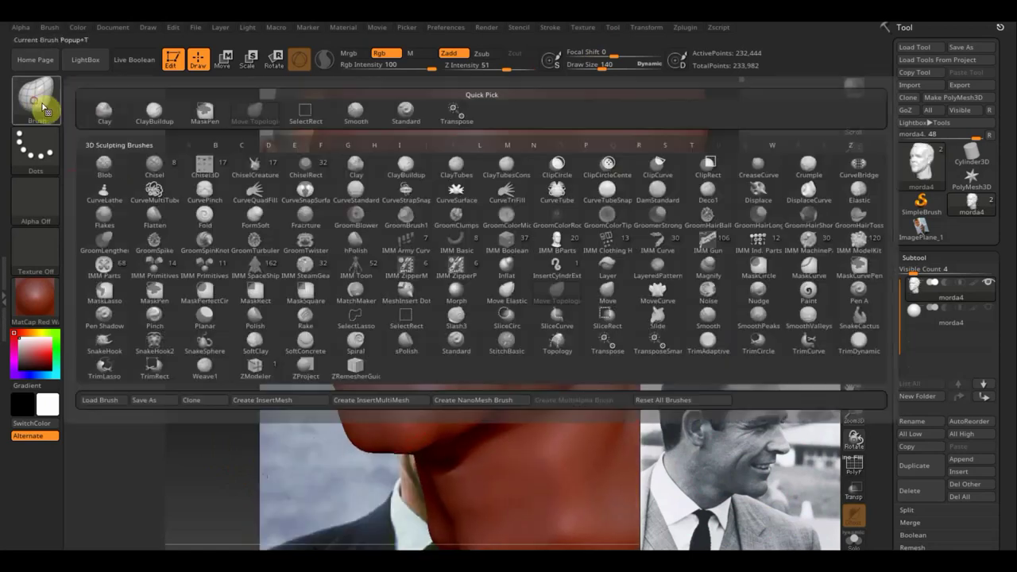
{"action": "left_click", "coordinate": [163, 108]}
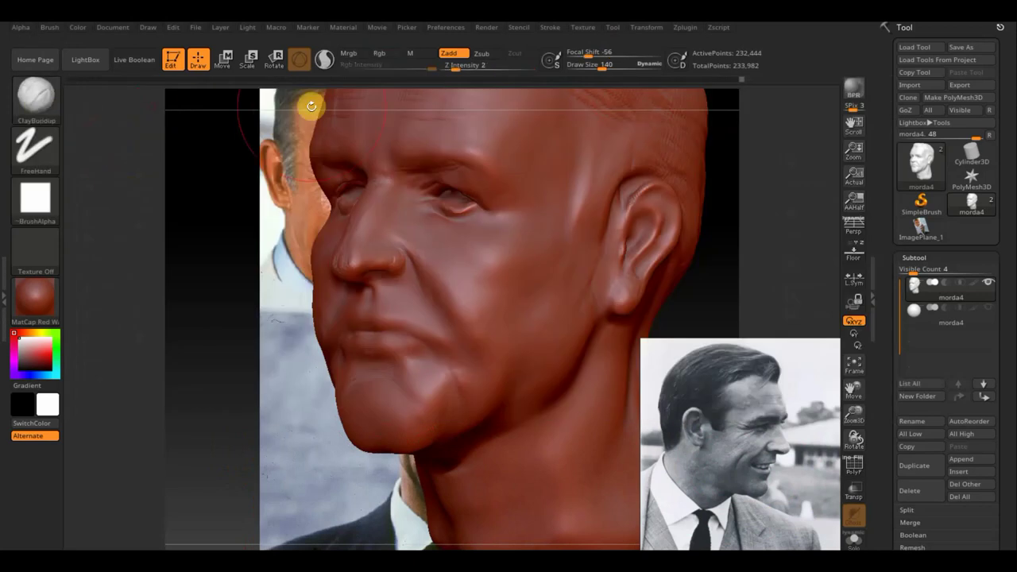
{"action": "left_click", "coordinate": [596, 66]}
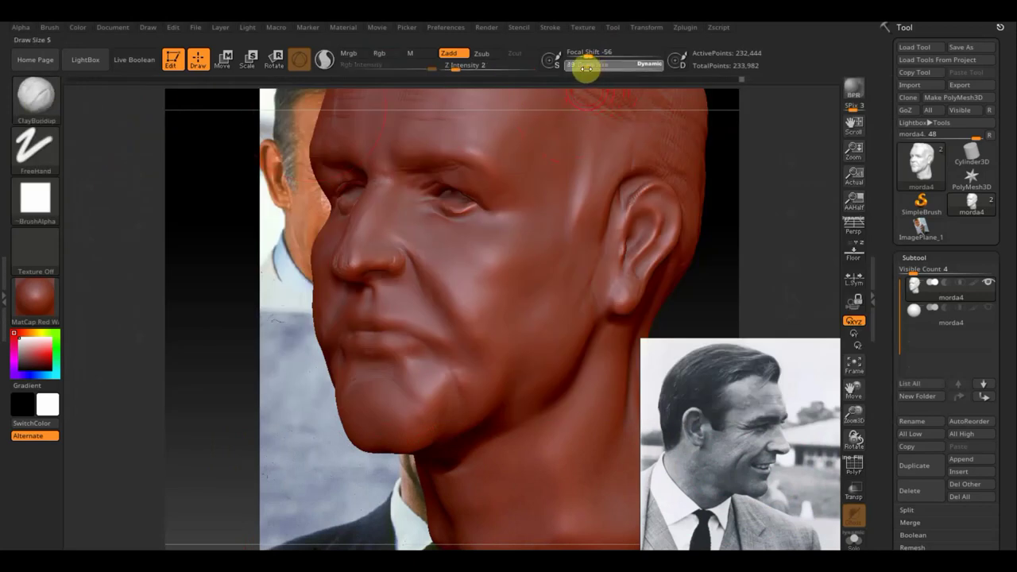
{"action": "key", "text": "Return"}
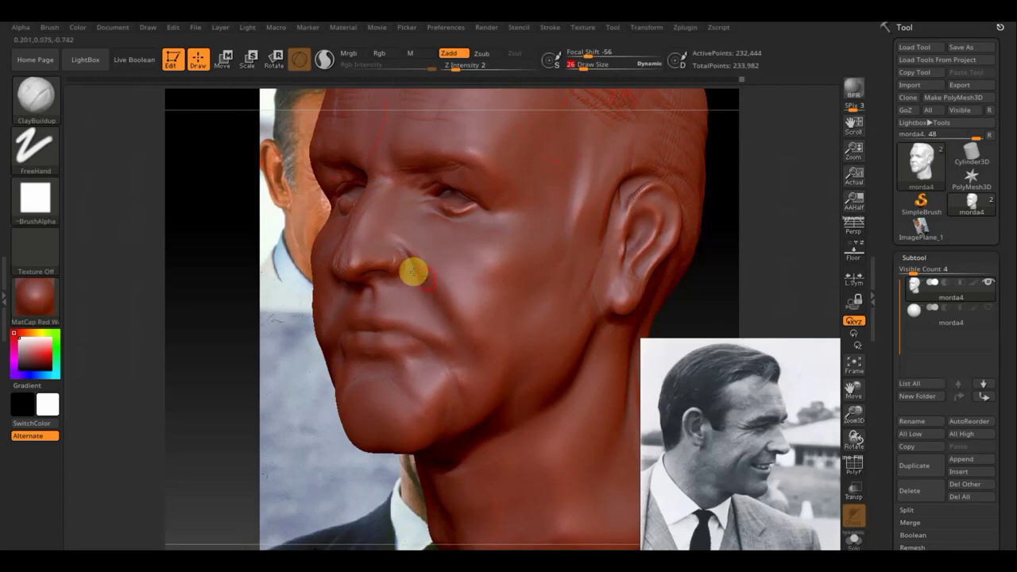
Build up clay beside the nose and smooth the cheek and eye socket.
{"action": "key", "text": "shift"}
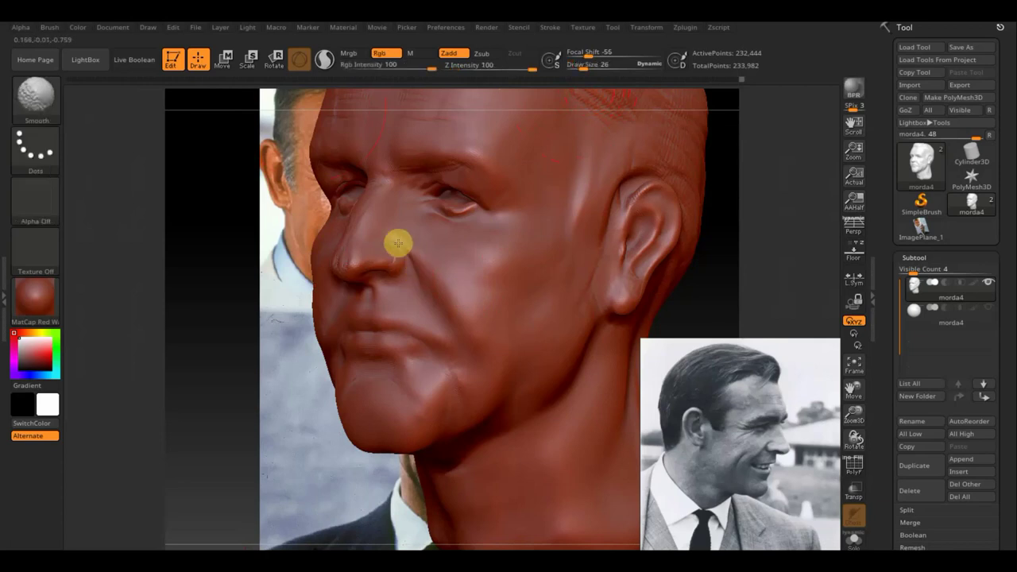
{"action": "left_click_drag", "start_coordinate": [423, 270], "coordinate": [420, 262], "text": "shift"}
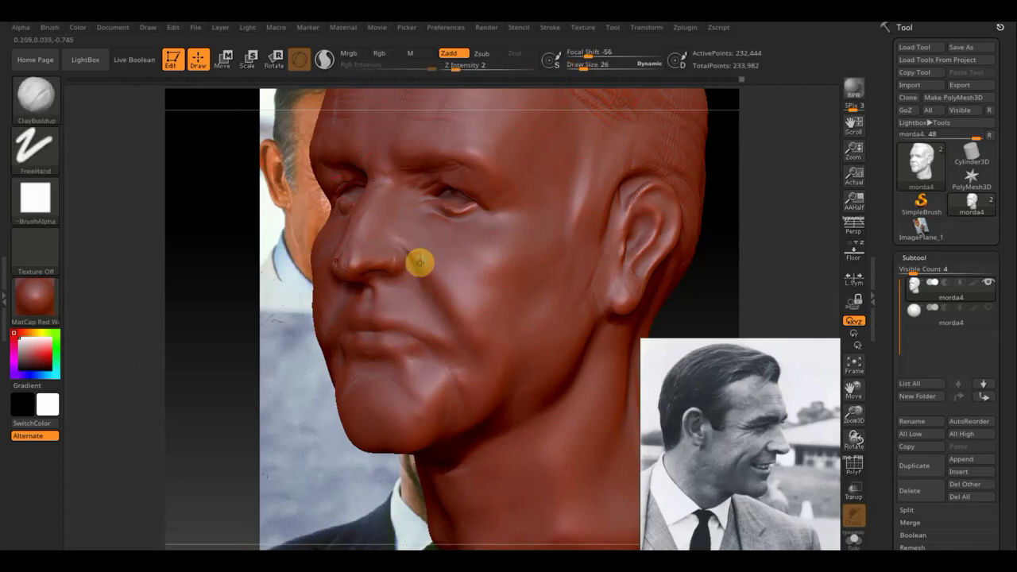
{"action": "key", "text": "shift"}
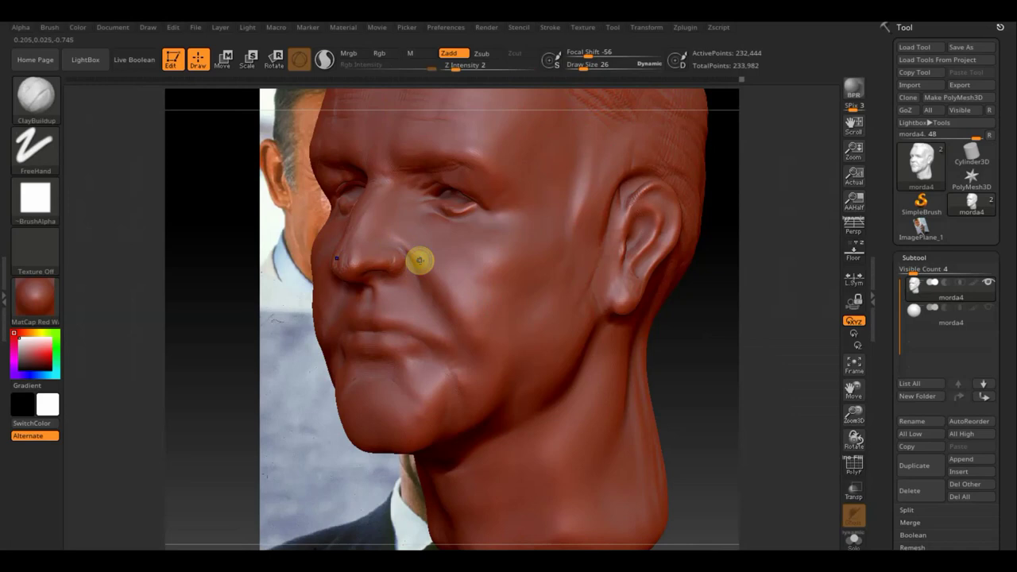
{"action": "key", "text": "shift"}
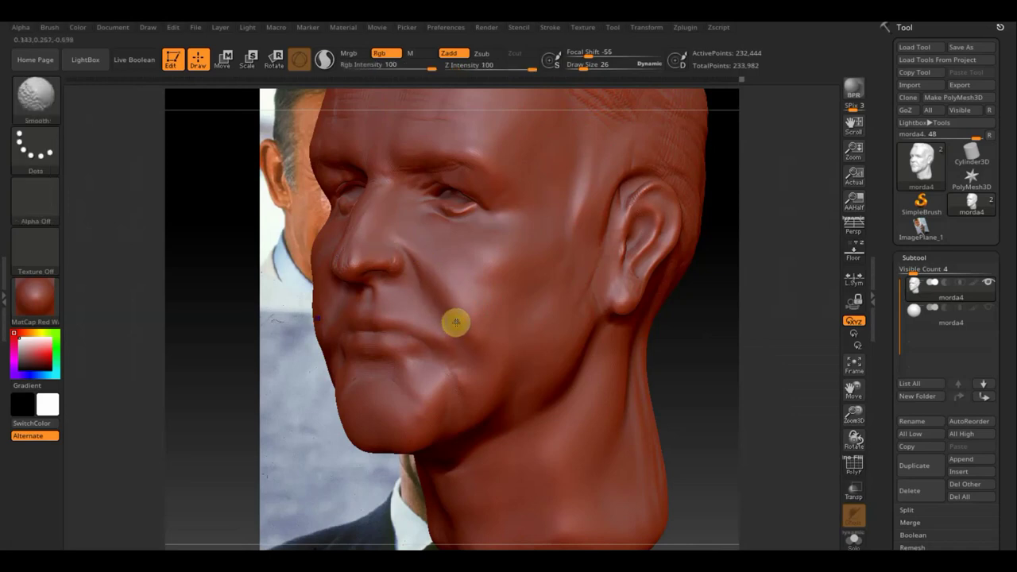
{"action": "key", "text": "shift"}
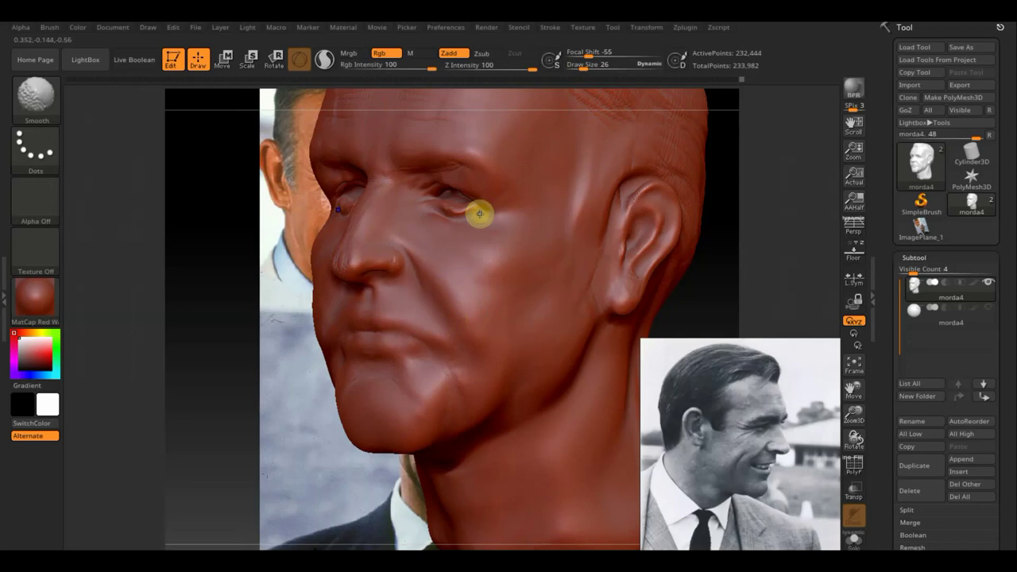
{"action": "key", "text": "f"}
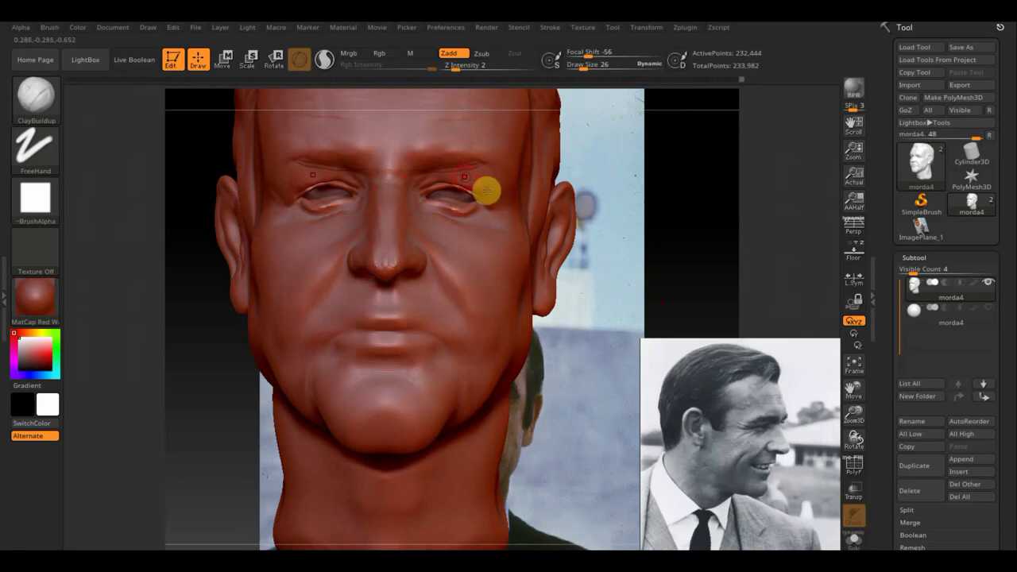
{"action": "key", "text": "shift"}
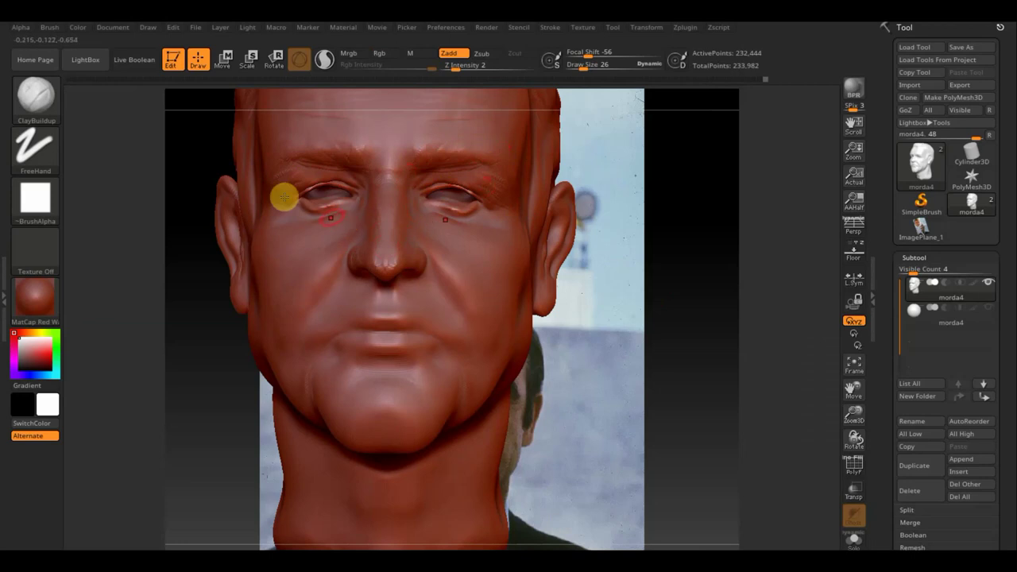
Switch to Move Topological at Draw Size 99 and reshape the brow and upper eyelid.
{"action": "left_click", "coordinate": [62, 100]}
{"action": "left_click", "coordinate": [254, 111]}
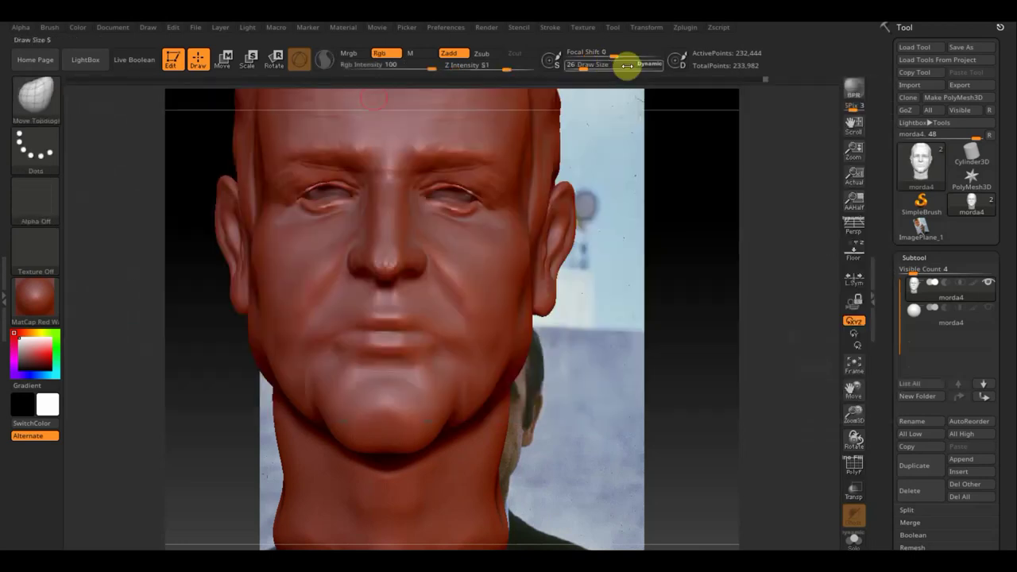
{"action": "left_click_drag", "start_coordinate": [584, 64], "coordinate": [594, 70]}
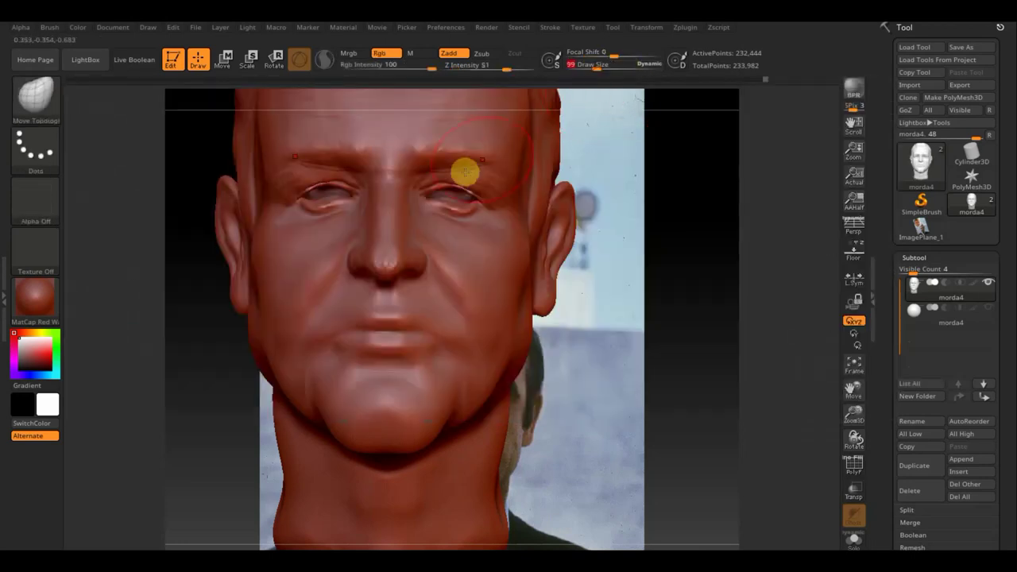
{"action": "left_click_drag", "start_coordinate": [535, 198], "coordinate": [532, 177]}
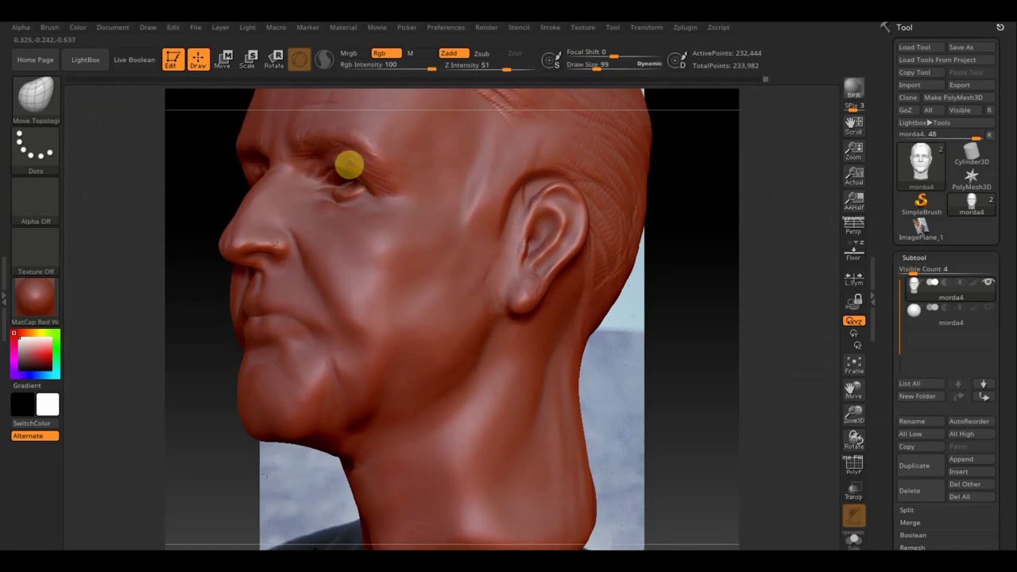
{"action": "left_click_drag", "start_coordinate": [348, 159], "coordinate": [318, 153]}
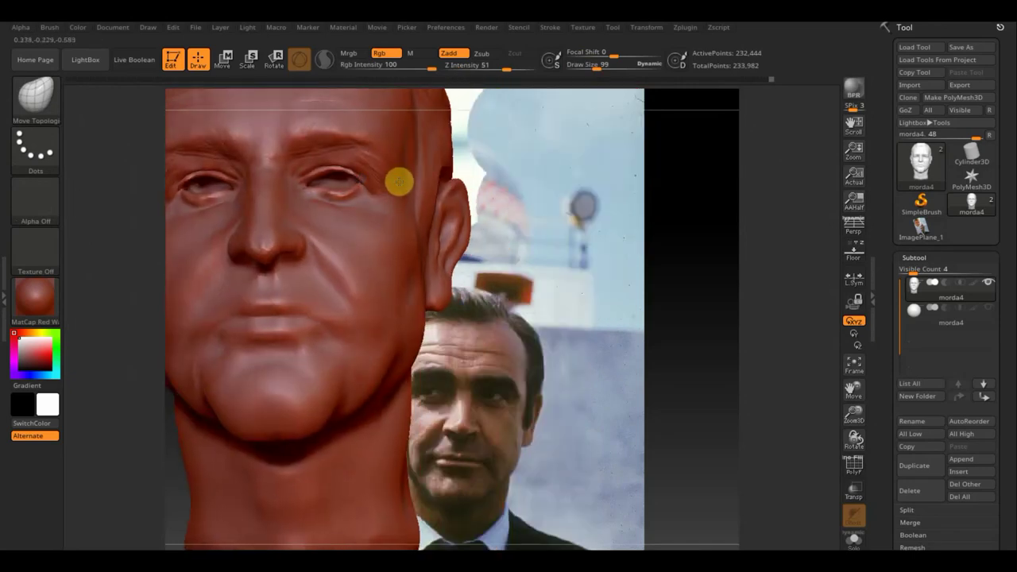
{"action": "key", "text": "space"}
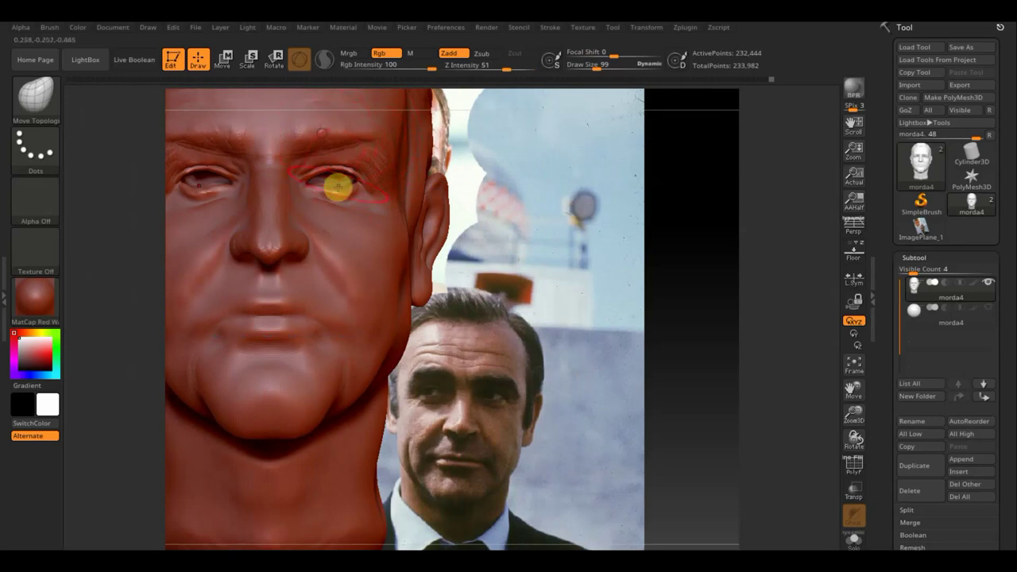
At a Draw Size of about 62, reshape the lower eyelid into a smoother fold.
{"action": "mouse_move", "coordinate": [355, 197]}
{"action": "right_mouse_down"}
{"action": "mouse_move", "coordinate": [368, 209]}
{"action": "mouse_move", "coordinate": [354, 227]}
{"action": "mouse_move", "coordinate": [373, 316]}
{"action": "mouse_move", "coordinate": [313, 236]}
{"action": "mouse_move", "coordinate": [350, 199]}
{"action": "mouse_move", "coordinate": [347, 182]}
{"action": "right_mouse_up"}
{"action": "left_click_drag", "start_coordinate": [596, 66], "coordinate": [585, 70]}
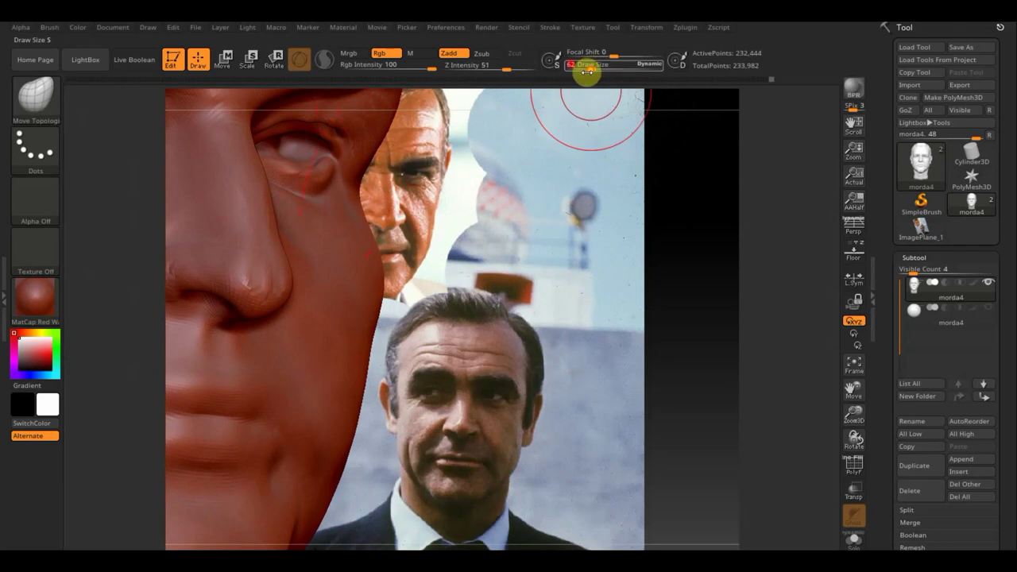
{"action": "mouse_move", "coordinate": [391, 188]}
{"action": "right_mouse_down"}
{"action": "mouse_move", "coordinate": [370, 207]}
{"action": "mouse_move", "coordinate": [293, 202]}
{"action": "right_mouse_up"}
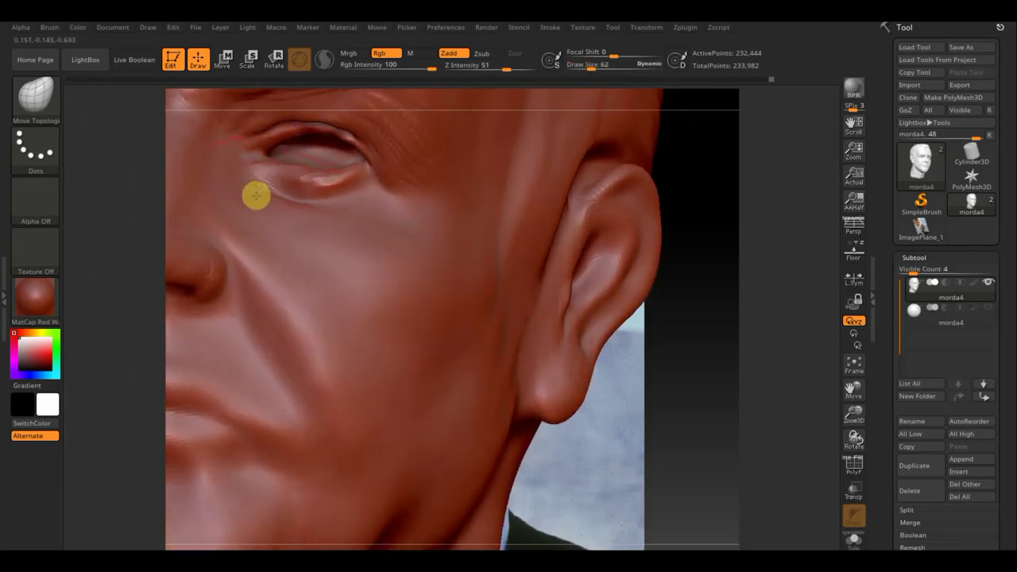
{"action": "mouse_move", "coordinate": [256, 196]}
{"action": "left_mouse_down"}
{"action": "mouse_move", "coordinate": [307, 209]}
{"action": "mouse_move", "coordinate": [357, 201]}
{"action": "mouse_move", "coordinate": [368, 159]}
{"action": "mouse_move", "coordinate": [376, 171]}
{"action": "left_mouse_up"}
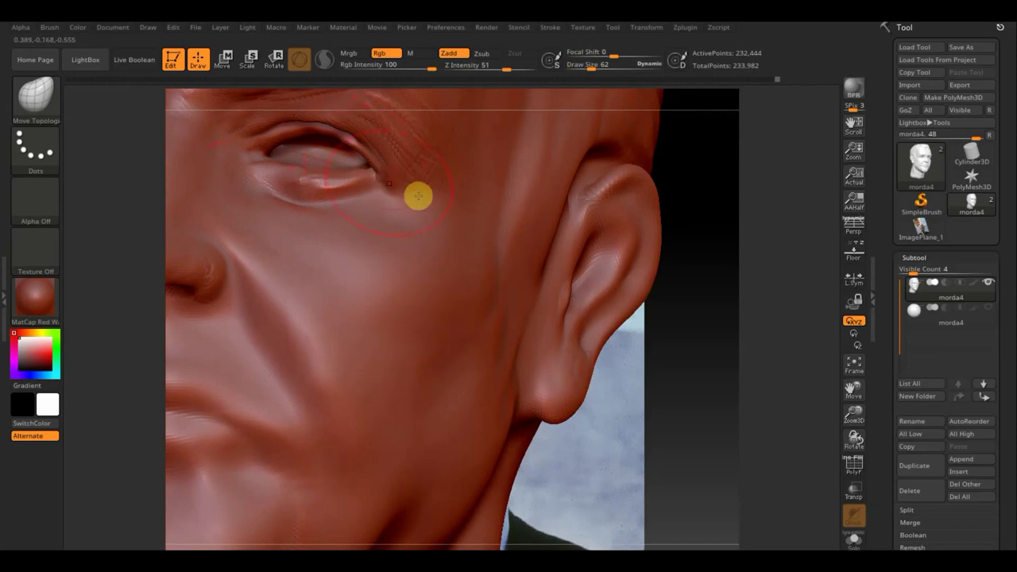
Smooth the surface around the eye and compare the head against the reference from several angles.
{"action": "mouse_move", "coordinate": [722, 450]}
{"action": "left_mouse_down", "text": "alt"}
{"action": "mouse_move", "coordinate": [677, 290]}
{"action": "mouse_move", "coordinate": [678, 300]}
{"action": "left_mouse_up", "text": "alt"}
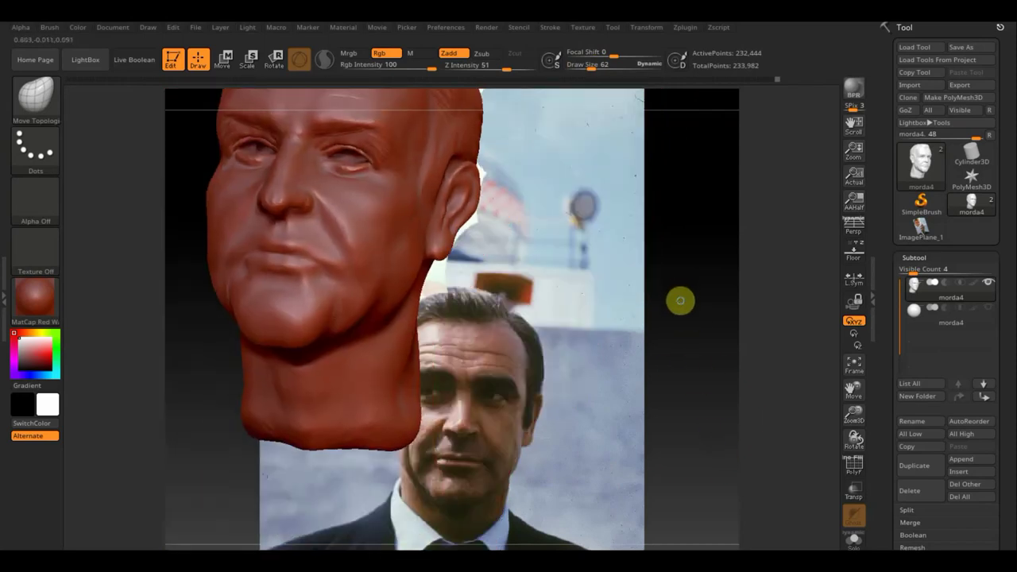
{"action": "mouse_move", "coordinate": [608, 318]}
{"action": "left_mouse_down"}
{"action": "mouse_move", "coordinate": [595, 323]}
{"action": "mouse_move", "coordinate": [351, 195]}
{"action": "mouse_move", "coordinate": [358, 174]}
{"action": "left_mouse_up"}
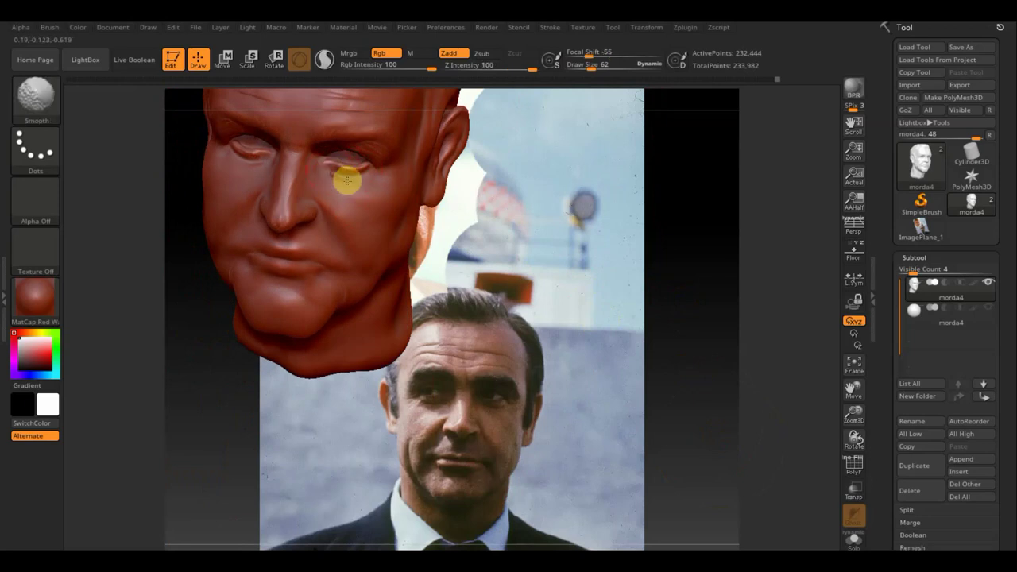
{"action": "left_click_drag", "start_coordinate": [381, 182], "coordinate": [487, 168], "text": "shift"}
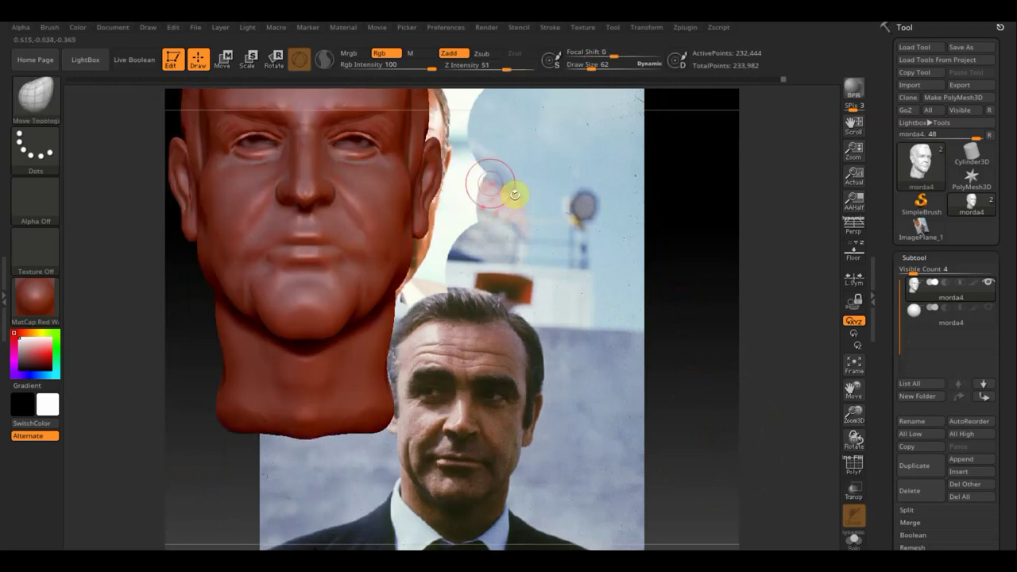
{"action": "mouse_move", "coordinate": [563, 170]}
{"action": "left_mouse_down"}
{"action": "mouse_move", "coordinate": [511, 216]}
{"action": "mouse_move", "coordinate": [511, 237]}
{"action": "mouse_move", "coordinate": [479, 200]}
{"action": "mouse_move", "coordinate": [472, 170]}
{"action": "mouse_move", "coordinate": [484, 234]}
{"action": "left_mouse_up"}
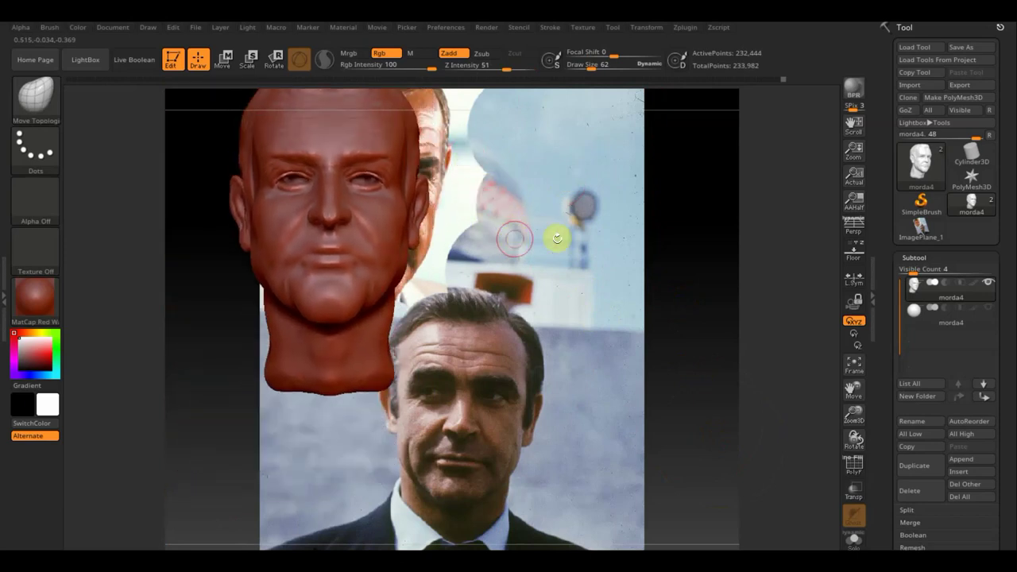
{"action": "left_click_drag", "start_coordinate": [554, 234], "coordinate": [484, 286]}
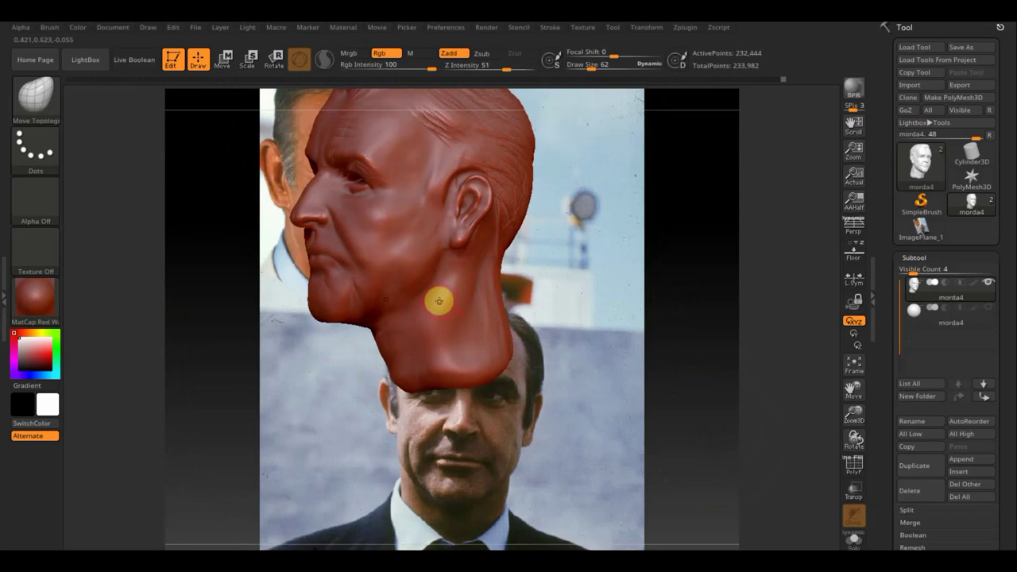
{"action": "left_click", "coordinate": [35, 95]}
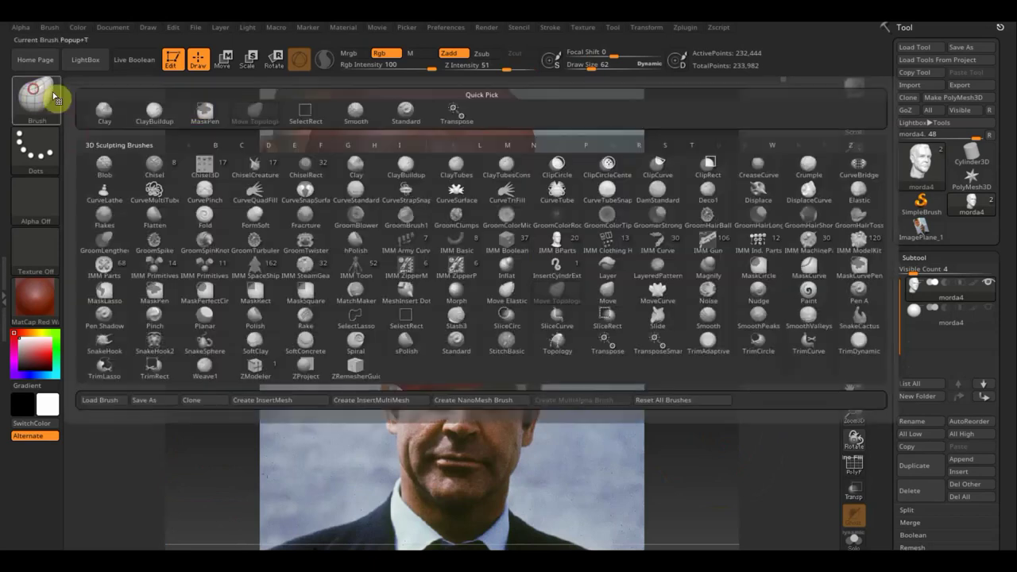
Stroke ClayBuildup wrinkles along the neck and smooth the chin and jaw area.
{"action": "left_click", "coordinate": [152, 113]}
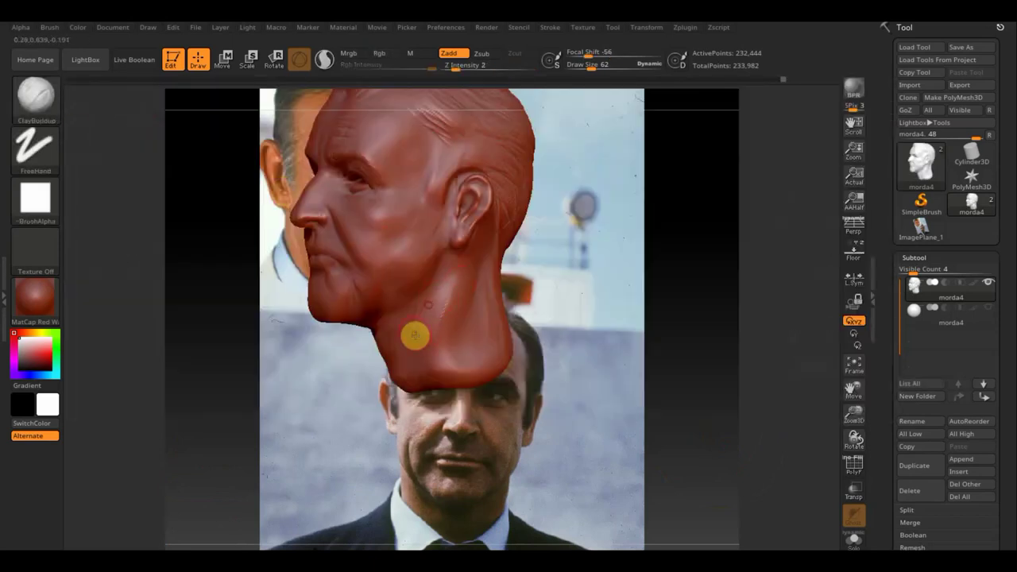
{"action": "mouse_move", "coordinate": [416, 333]}
{"action": "left_mouse_down"}
{"action": "mouse_move", "coordinate": [449, 287]}
{"action": "mouse_move", "coordinate": [422, 350]}
{"action": "mouse_move", "coordinate": [444, 322]}
{"action": "mouse_move", "coordinate": [439, 281]}
{"action": "mouse_move", "coordinate": [436, 302]}
{"action": "mouse_move", "coordinate": [452, 259]}
{"action": "mouse_move", "coordinate": [400, 286]}
{"action": "mouse_move", "coordinate": [422, 279]}
{"action": "mouse_move", "coordinate": [378, 319]}
{"action": "mouse_move", "coordinate": [449, 268]}
{"action": "mouse_move", "coordinate": [438, 275]}
{"action": "mouse_move", "coordinate": [438, 250]}
{"action": "mouse_move", "coordinate": [410, 273]}
{"action": "mouse_move", "coordinate": [413, 302]}
{"action": "mouse_move", "coordinate": [351, 292]}
{"action": "mouse_move", "coordinate": [353, 314]}
{"action": "left_mouse_up"}
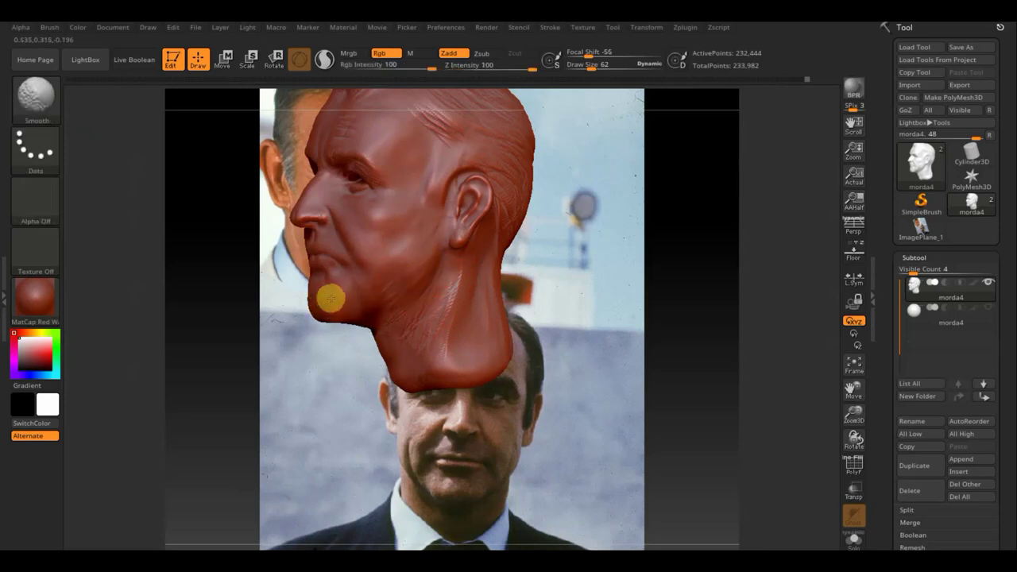
{"action": "right_click_drag", "start_coordinate": [331, 298], "coordinate": [395, 297]}
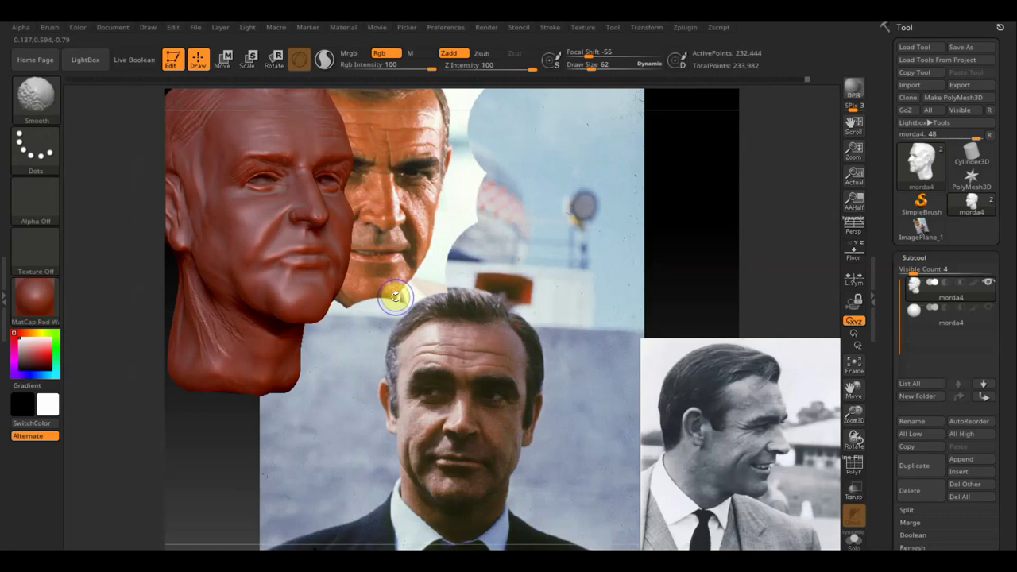
{"action": "key", "text": "shift"}
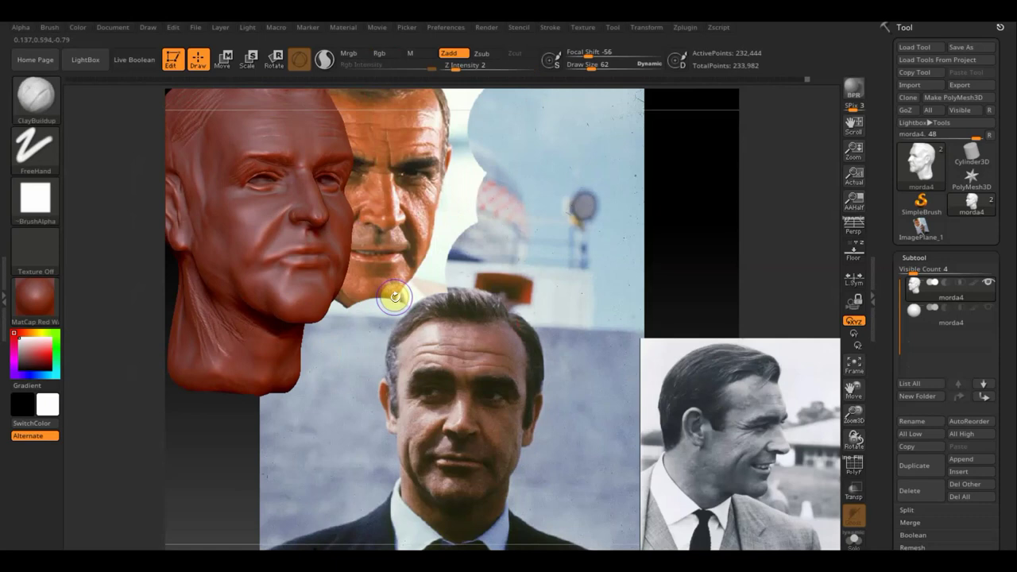
{"action": "right_click_drag", "start_coordinate": [404, 295], "coordinate": [315, 288]}
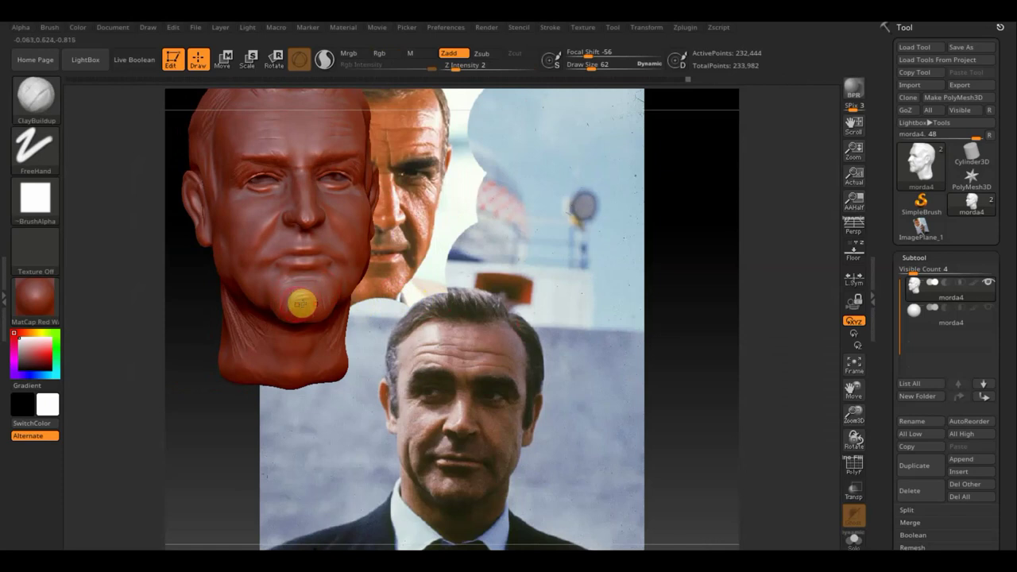
{"action": "key", "text": "shift"}
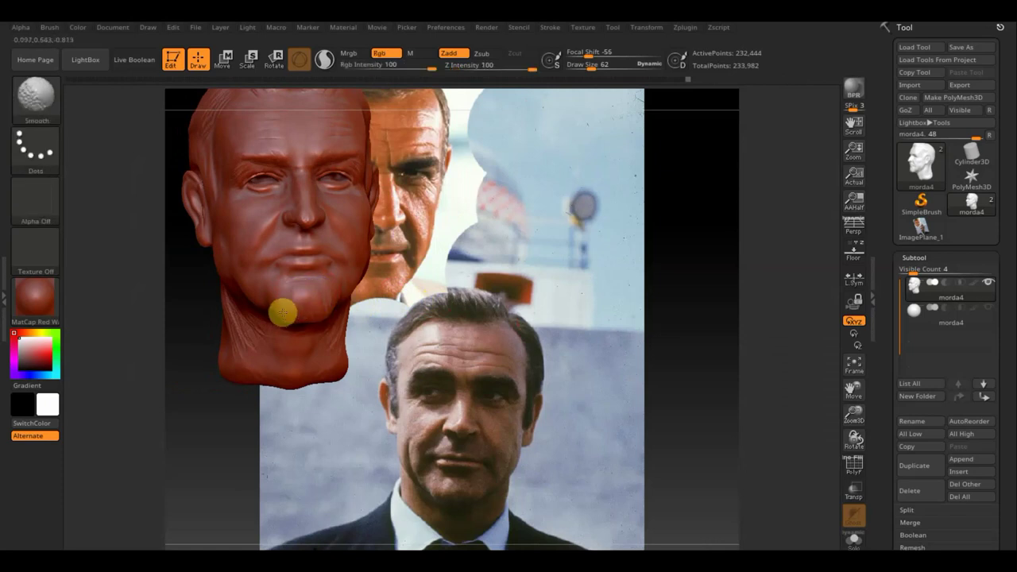
{"action": "mouse_move", "coordinate": [289, 316]}
{"action": "right_mouse_down"}
{"action": "mouse_move", "coordinate": [309, 310]}
{"action": "mouse_move", "coordinate": [295, 294]}
{"action": "right_mouse_up"}
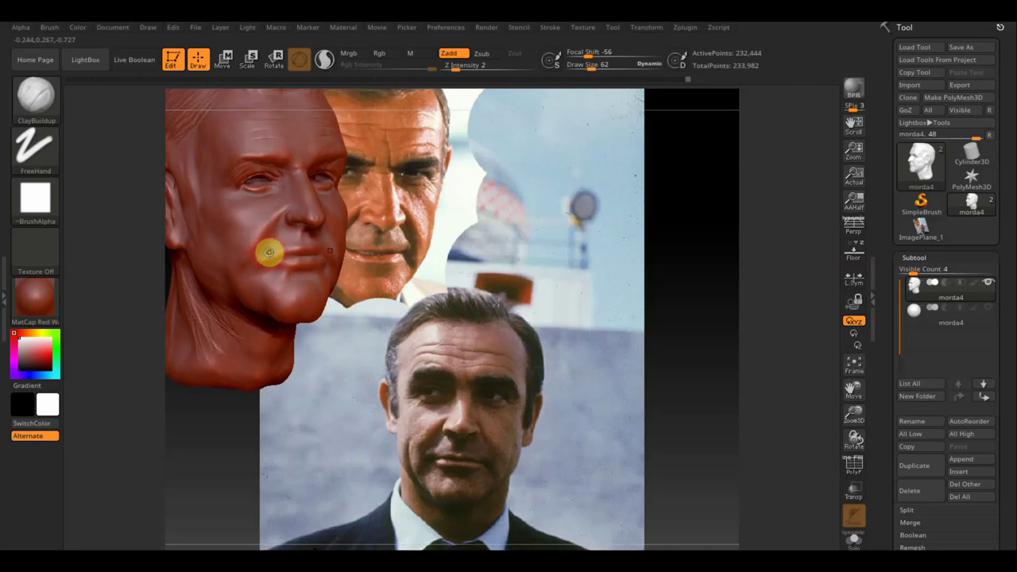
Add a short wrinkle stroke on the cheek and smooth the cheek surface.
{"action": "right_click_drag", "start_coordinate": [269, 252], "coordinate": [291, 252]}
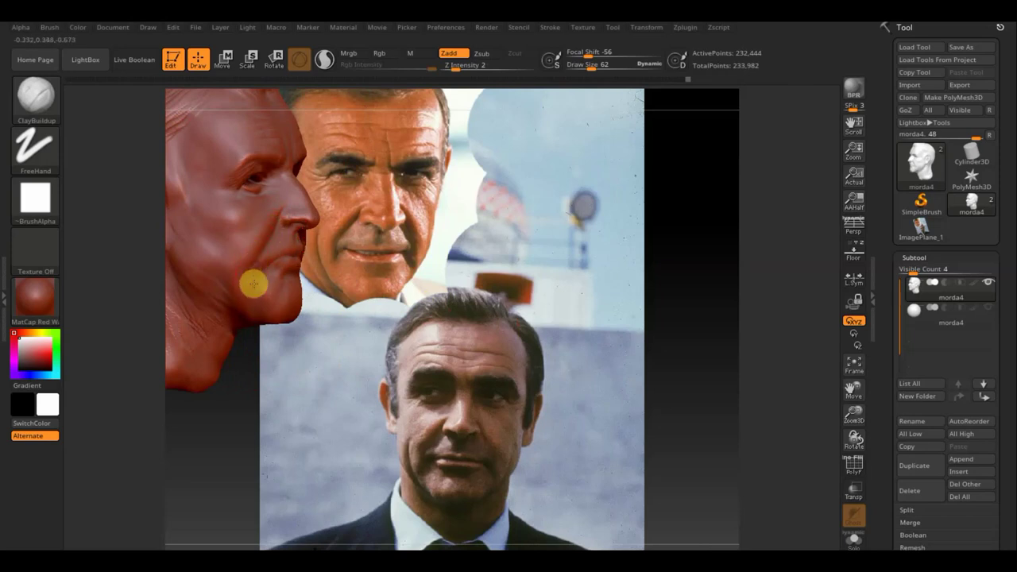
{"action": "left_click_drag", "start_coordinate": [248, 262], "coordinate": [249, 270]}
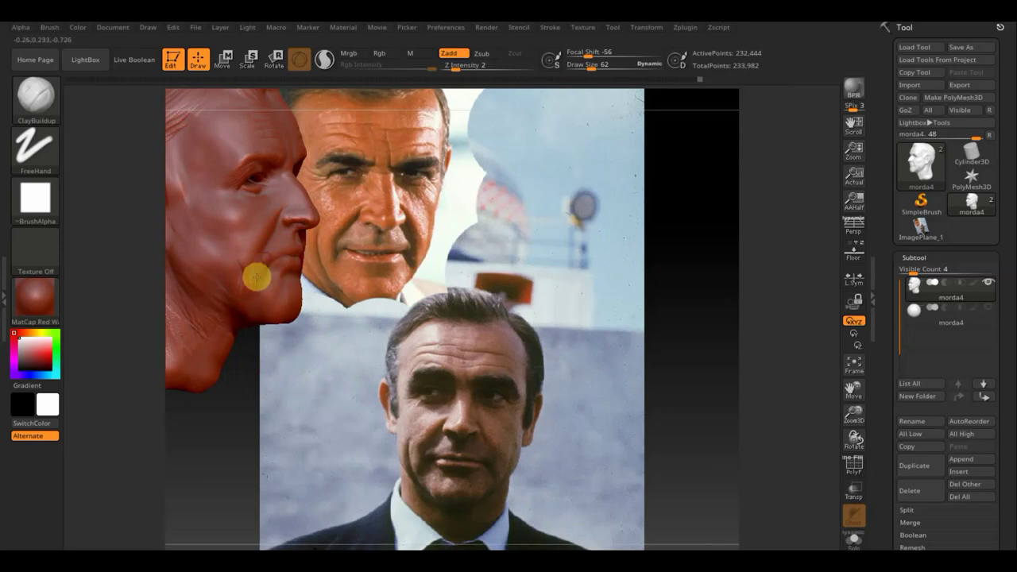
{"action": "key", "text": "shift"}
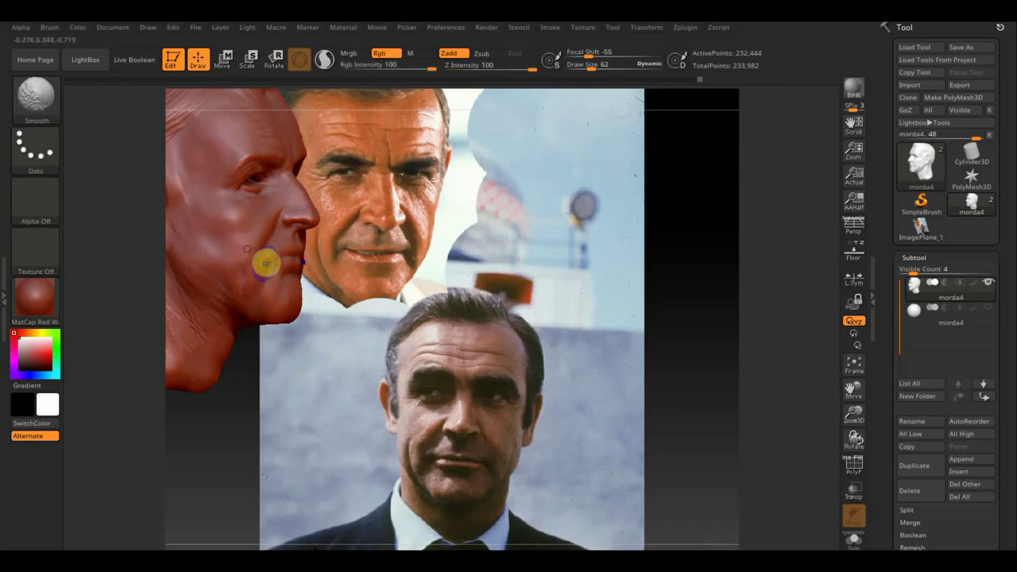
{"action": "mouse_move", "coordinate": [257, 236]}
{"action": "left_mouse_down", "text": "shift"}
{"action": "mouse_move", "coordinate": [236, 240]}
{"action": "mouse_move", "coordinate": [279, 253]}
{"action": "mouse_move", "coordinate": [387, 245]}
{"action": "left_mouse_up", "text": "shift"}
{"action": "key", "text": "space"}
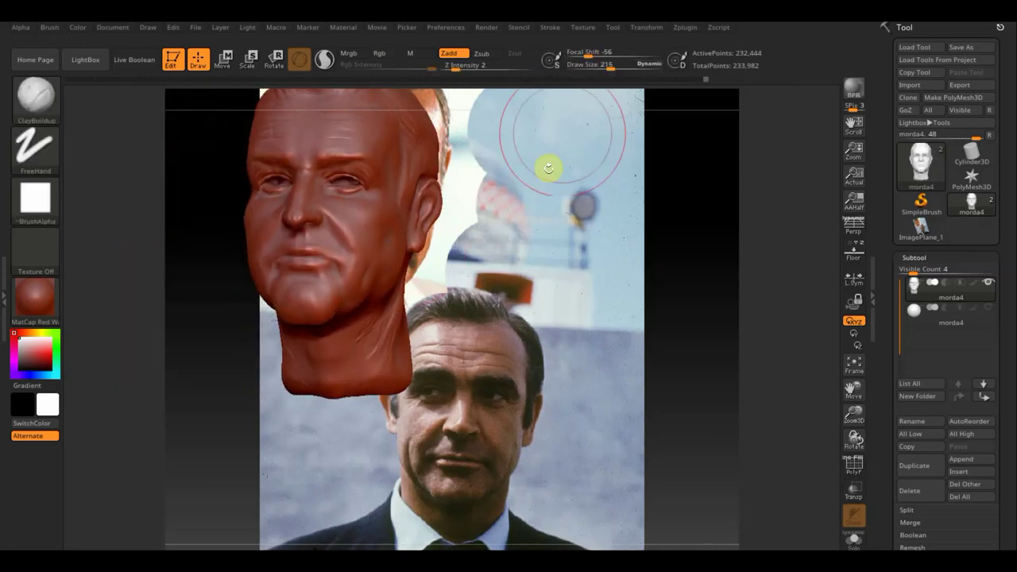
{"action": "mouse_move", "coordinate": [549, 165]}
{"action": "left_mouse_down"}
{"action": "mouse_move", "coordinate": [481, 204]}
{"action": "mouse_move", "coordinate": [411, 195]}
{"action": "mouse_move", "coordinate": [470, 217]}
{"action": "mouse_move", "coordinate": [391, 211]}
{"action": "left_mouse_up"}
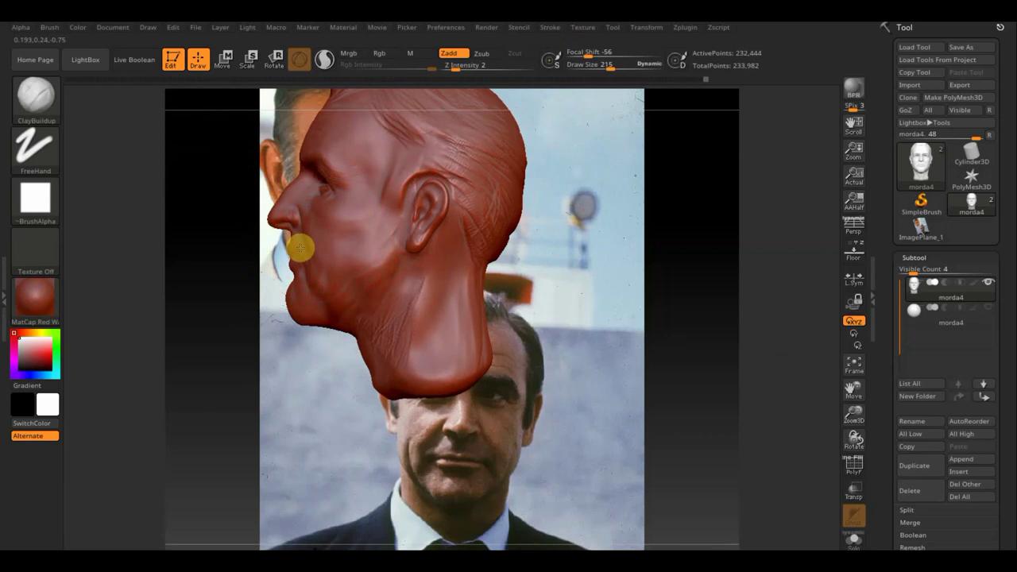
With Move Topological, nudge the cheek and pull the lower jaw slightly down.
{"action": "left_click", "coordinate": [36, 95]}
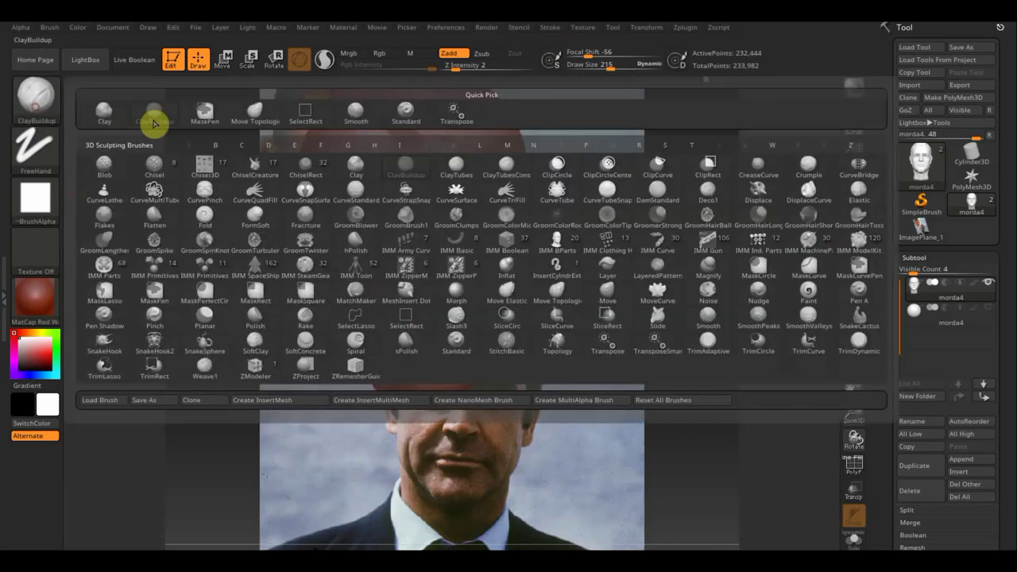
{"action": "left_click", "coordinate": [249, 111]}
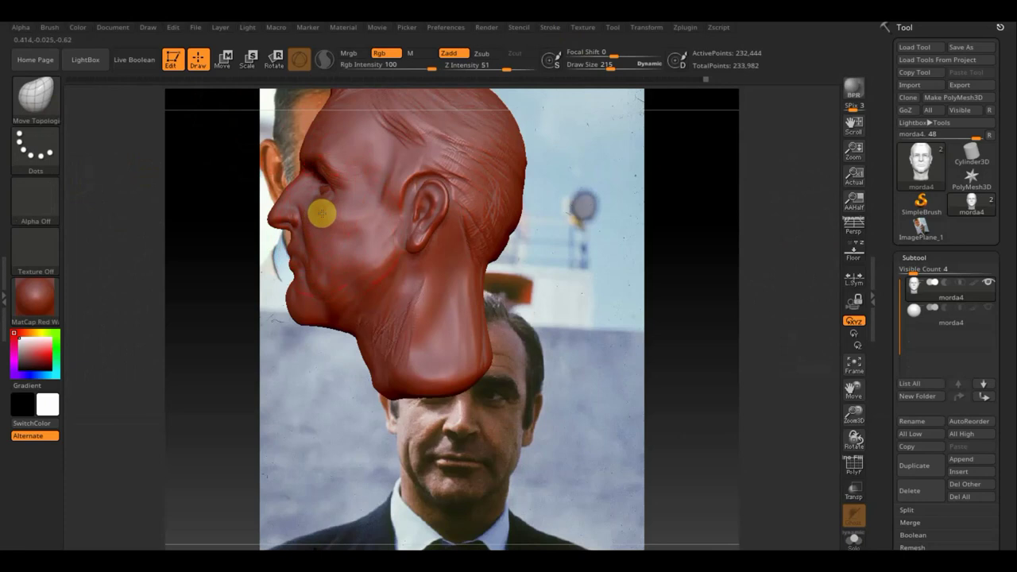
{"action": "left_click_drag", "start_coordinate": [322, 213], "coordinate": [323, 215]}
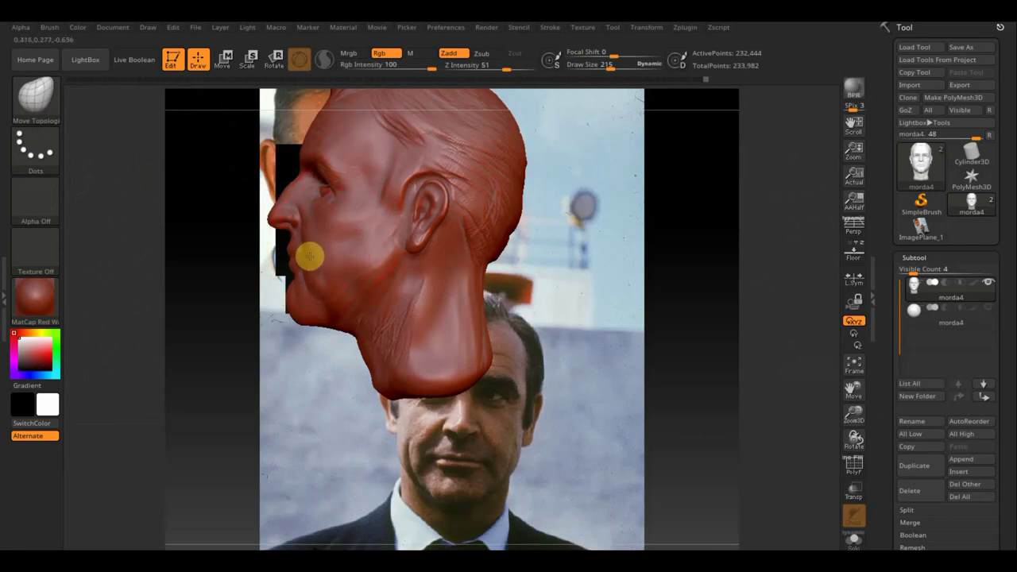
{"action": "mouse_move", "coordinate": [336, 295]}
{"action": "left_mouse_down"}
{"action": "mouse_move", "coordinate": [339, 327]}
{"action": "mouse_move", "coordinate": [288, 295]}
{"action": "mouse_move", "coordinate": [318, 279]}
{"action": "mouse_move", "coordinate": [301, 270]}
{"action": "mouse_move", "coordinate": [308, 219]}
{"action": "mouse_move", "coordinate": [340, 232]}
{"action": "mouse_move", "coordinate": [372, 297]}
{"action": "mouse_move", "coordinate": [370, 259]}
{"action": "mouse_move", "coordinate": [234, 195]}
{"action": "left_mouse_up"}
{"action": "left_click_drag", "start_coordinate": [610, 67], "coordinate": [601, 70]}
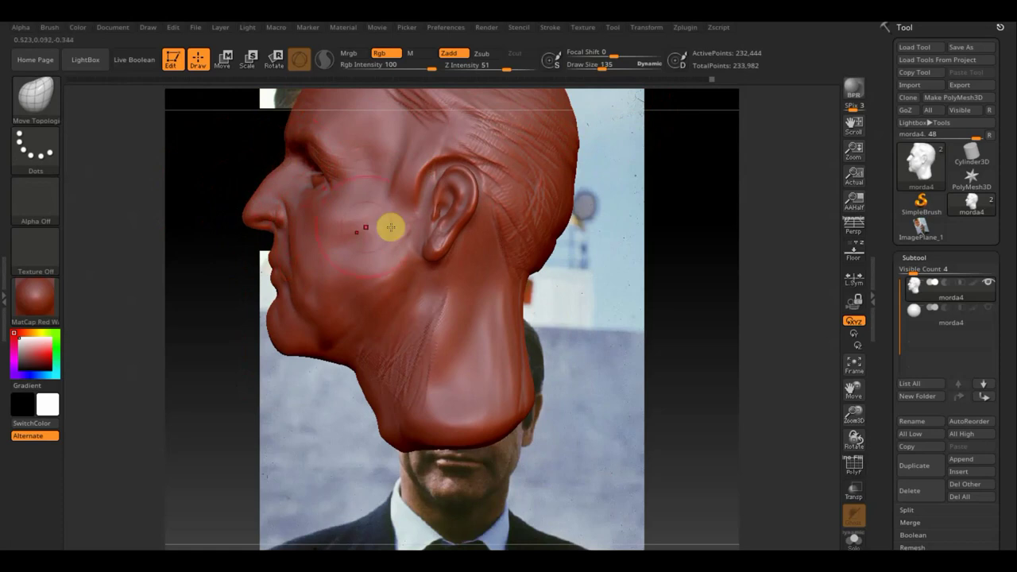
Smooth the back of the head, then return to a zoomed right profile.
{"action": "mouse_move", "coordinate": [472, 177]}
{"action": "left_mouse_down"}
{"action": "mouse_move", "coordinate": [540, 186]}
{"action": "mouse_move", "coordinate": [552, 215]}
{"action": "left_mouse_up"}
{"action": "mouse_move", "coordinate": [584, 290]}
{"action": "left_mouse_down", "text": "ctrl"}
{"action": "mouse_move", "coordinate": [551, 311]}
{"action": "mouse_move", "coordinate": [527, 249]}
{"action": "mouse_move", "coordinate": [465, 347]}
{"action": "mouse_move", "coordinate": [481, 354]}
{"action": "left_mouse_up", "text": "ctrl"}
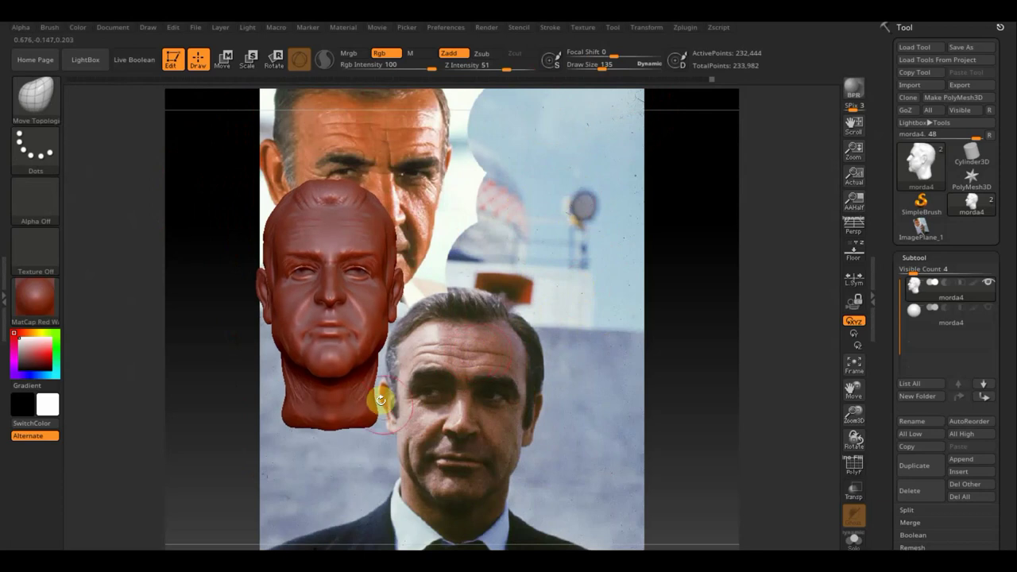
{"action": "key", "text": "shift"}
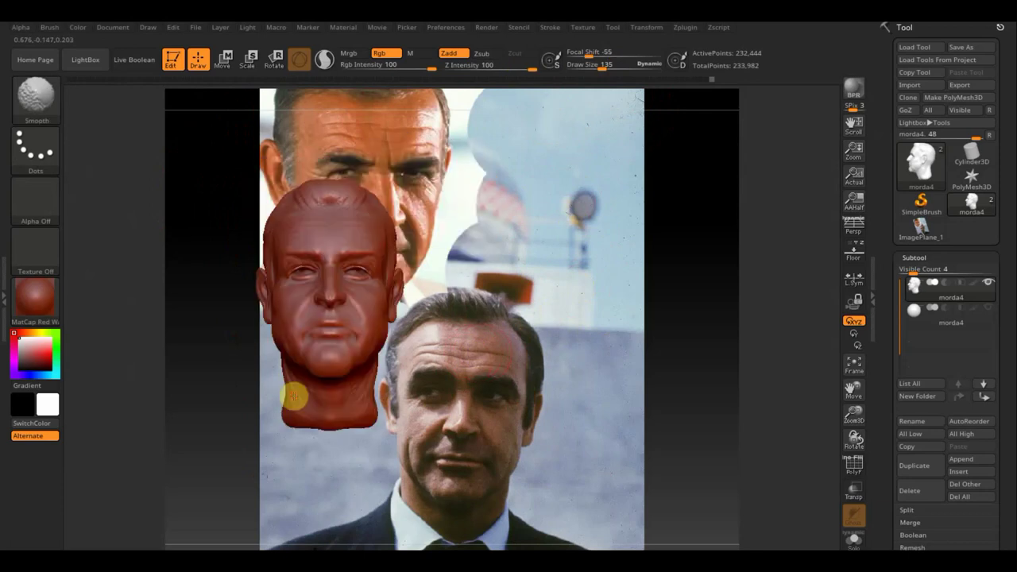
{"action": "mouse_move", "coordinate": [295, 397]}
{"action": "left_mouse_down"}
{"action": "mouse_move", "coordinate": [381, 390]}
{"action": "mouse_move", "coordinate": [327, 232]}
{"action": "mouse_move", "coordinate": [350, 336]}
{"action": "mouse_move", "coordinate": [390, 263]}
{"action": "left_mouse_up"}
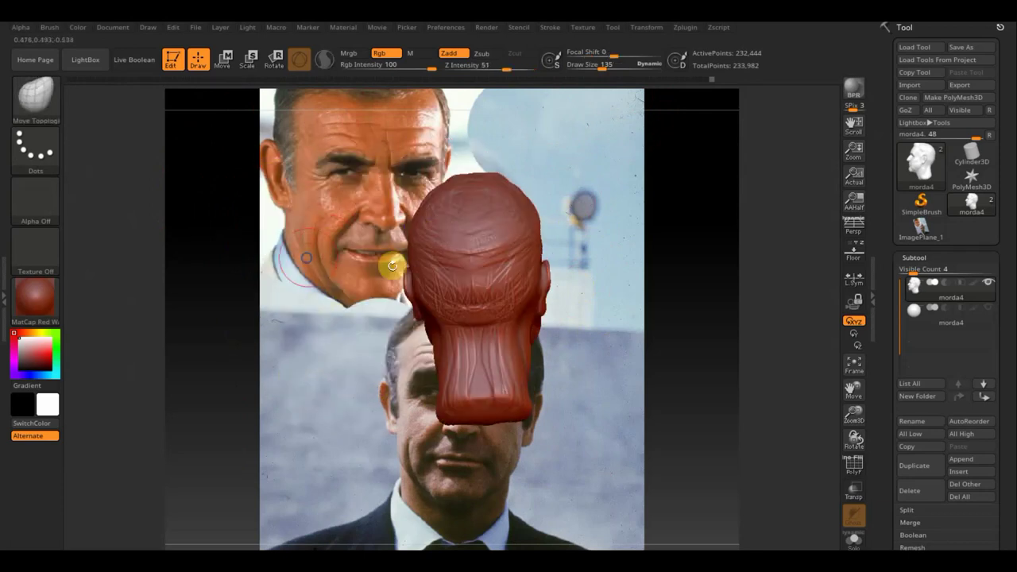
{"action": "key", "text": "shift"}
{"action": "mouse_move", "coordinate": [470, 205]}
{"action": "left_mouse_down", "text": "shift"}
{"action": "mouse_move", "coordinate": [453, 273]}
{"action": "mouse_move", "coordinate": [455, 387]}
{"action": "mouse_move", "coordinate": [585, 379]}
{"action": "mouse_move", "coordinate": [574, 379]}
{"action": "mouse_move", "coordinate": [572, 398]}
{"action": "mouse_move", "coordinate": [518, 374]}
{"action": "mouse_move", "coordinate": [454, 404]}
{"action": "mouse_move", "coordinate": [477, 414]}
{"action": "mouse_move", "coordinate": [499, 403]}
{"action": "mouse_move", "coordinate": [556, 426]}
{"action": "mouse_move", "coordinate": [586, 375]}
{"action": "left_mouse_up", "text": "shift"}
{"action": "key", "text": "space"}
{"action": "mouse_move", "coordinate": [626, 331]}
{"action": "left_mouse_down"}
{"action": "mouse_move", "coordinate": [581, 329]}
{"action": "mouse_move", "coordinate": [647, 358]}
{"action": "left_mouse_up"}
{"action": "mouse_move", "coordinate": [636, 321]}
{"action": "left_mouse_down"}
{"action": "mouse_move", "coordinate": [604, 422]}
{"action": "mouse_move", "coordinate": [617, 427]}
{"action": "mouse_move", "coordinate": [420, 447]}
{"action": "mouse_move", "coordinate": [505, 320]}
{"action": "left_mouse_up"}
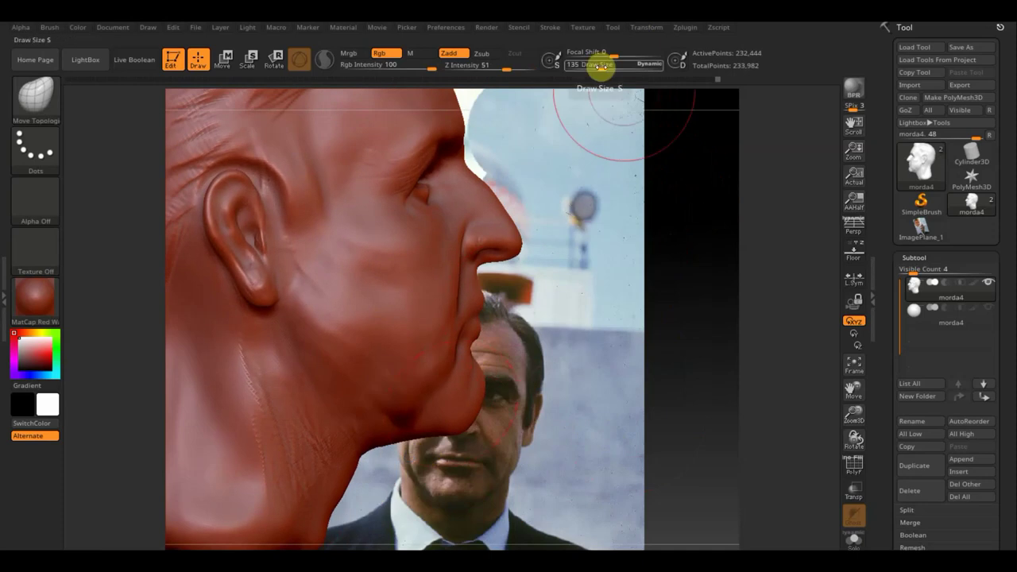
Orbit and zoom the head to compare it with the reference photo from several views.
{"action": "left_click_drag", "start_coordinate": [600, 65], "coordinate": [596, 70]}
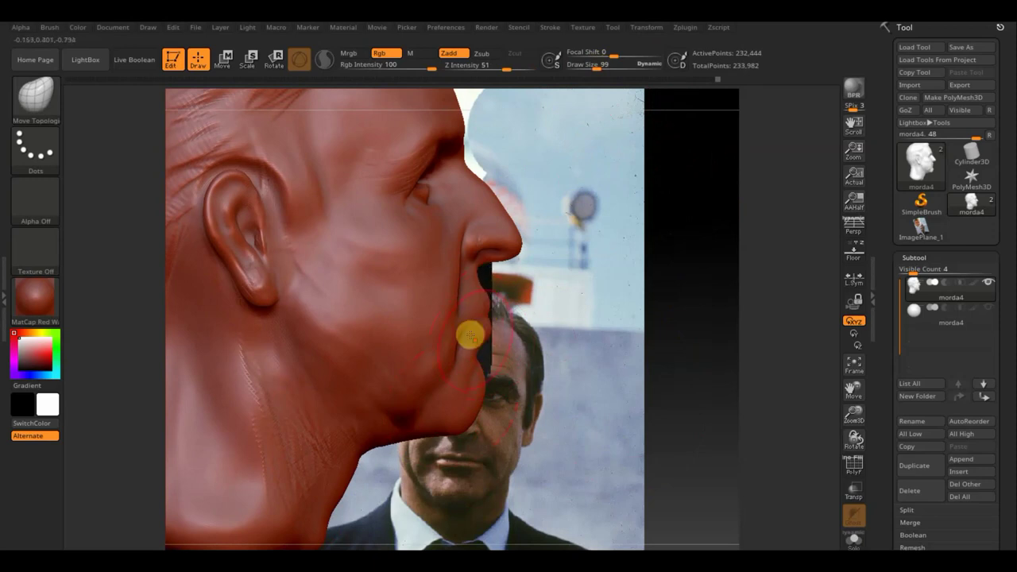
{"action": "mouse_move", "coordinate": [477, 332]}
{"action": "right_mouse_down"}
{"action": "mouse_move", "coordinate": [413, 340]}
{"action": "mouse_move", "coordinate": [463, 341]}
{"action": "mouse_move", "coordinate": [471, 329]}
{"action": "mouse_move", "coordinate": [483, 360]}
{"action": "right_mouse_up"}
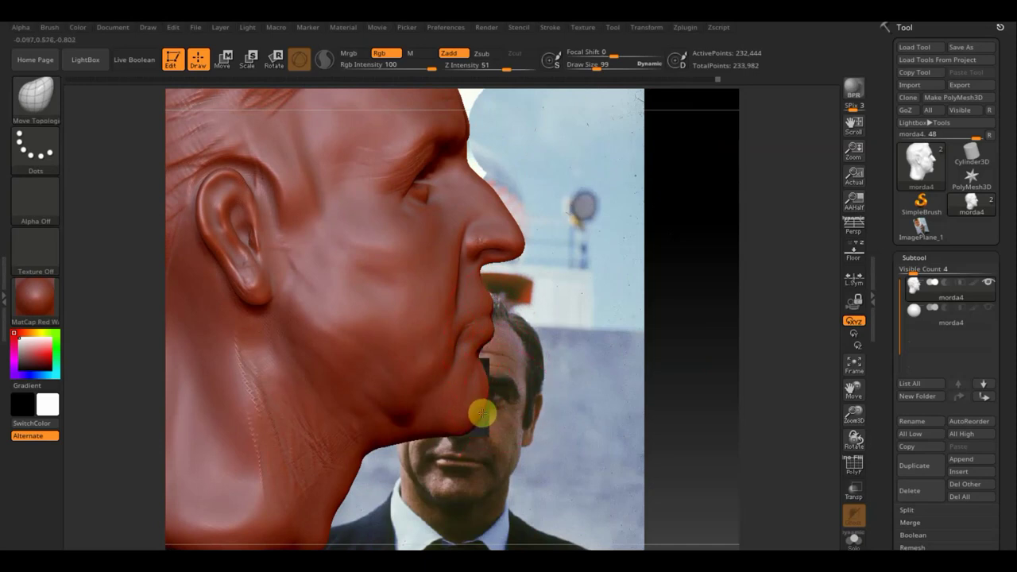
{"action": "left_click_drag", "start_coordinate": [545, 386], "coordinate": [415, 358]}
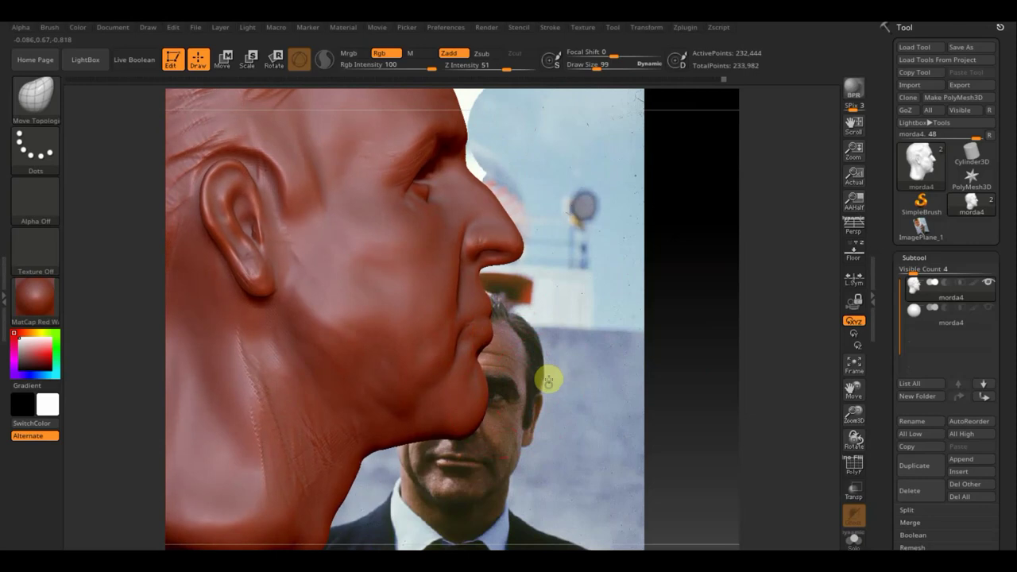
{"action": "mouse_move", "coordinate": [431, 413]}
{"action": "left_mouse_down"}
{"action": "mouse_move", "coordinate": [399, 416]}
{"action": "mouse_move", "coordinate": [433, 405]}
{"action": "mouse_move", "coordinate": [281, 438]}
{"action": "mouse_move", "coordinate": [311, 456]}
{"action": "mouse_move", "coordinate": [233, 387]}
{"action": "left_mouse_up"}
{"action": "key", "text": "shift"}
{"action": "mouse_move", "coordinate": [363, 413]}
{"action": "left_mouse_down"}
{"action": "mouse_move", "coordinate": [297, 421]}
{"action": "mouse_move", "coordinate": [619, 414]}
{"action": "left_mouse_up"}
{"action": "mouse_move", "coordinate": [610, 402]}
{"action": "left_mouse_down", "text": "alt"}
{"action": "mouse_move", "coordinate": [576, 316]}
{"action": "mouse_move", "coordinate": [511, 334]}
{"action": "left_mouse_up", "text": "alt"}
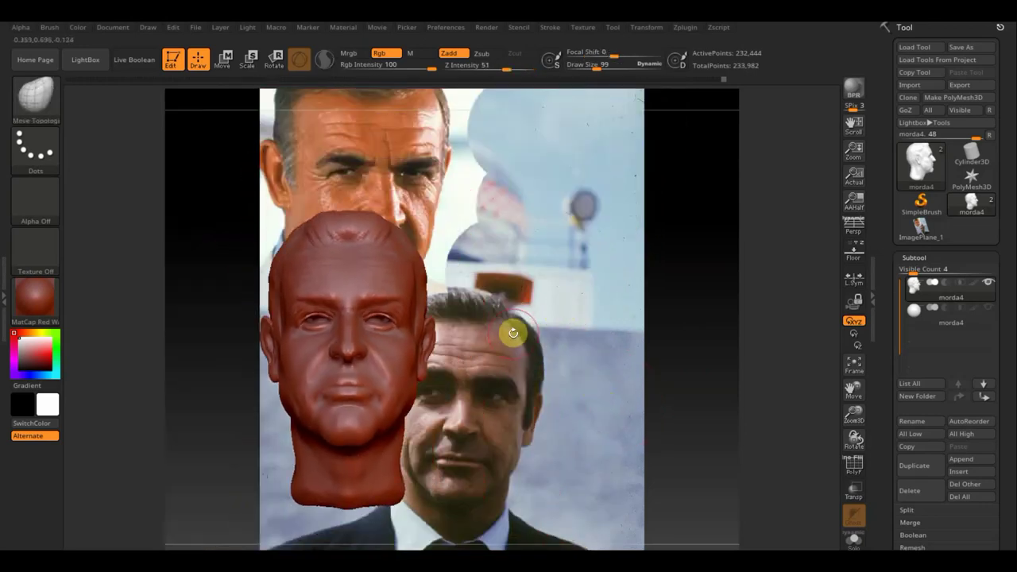
{"action": "mouse_move", "coordinate": [483, 302]}
{"action": "left_mouse_down", "text": "alt"}
{"action": "mouse_move", "coordinate": [503, 400]}
{"action": "mouse_move", "coordinate": [465, 352]}
{"action": "left_mouse_up", "text": "alt"}
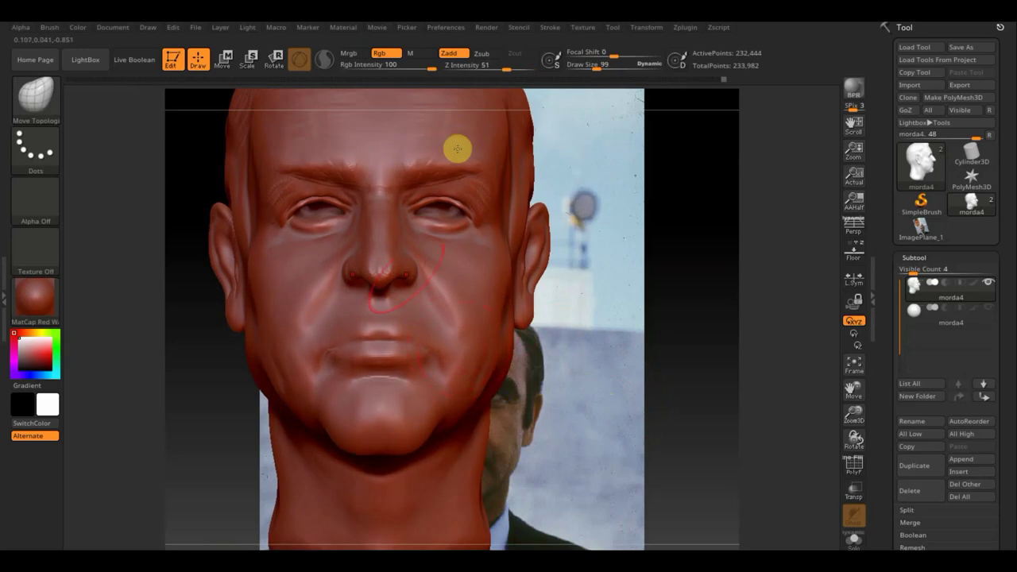
At Draw Size 54, smooth the lips and push them into shape, checking in profile.
{"action": "left_click_drag", "start_coordinate": [596, 67], "coordinate": [592, 70]}
{"action": "mouse_move", "coordinate": [390, 349]}
{"action": "left_mouse_down", "text": "shift"}
{"action": "mouse_move", "coordinate": [392, 315]}
{"action": "mouse_move", "coordinate": [344, 309]}
{"action": "mouse_move", "coordinate": [325, 275]}
{"action": "mouse_move", "coordinate": [308, 359]}
{"action": "left_mouse_up", "text": "shift"}
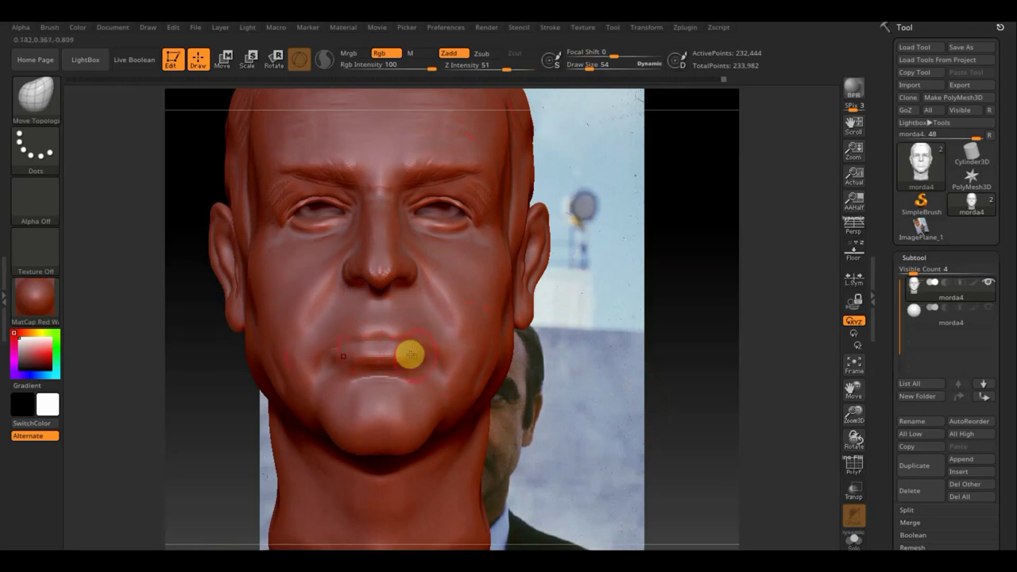
{"action": "mouse_move", "coordinate": [411, 347]}
{"action": "right_mouse_down"}
{"action": "mouse_move", "coordinate": [444, 344]}
{"action": "mouse_move", "coordinate": [414, 347]}
{"action": "mouse_move", "coordinate": [434, 352]}
{"action": "right_mouse_up"}
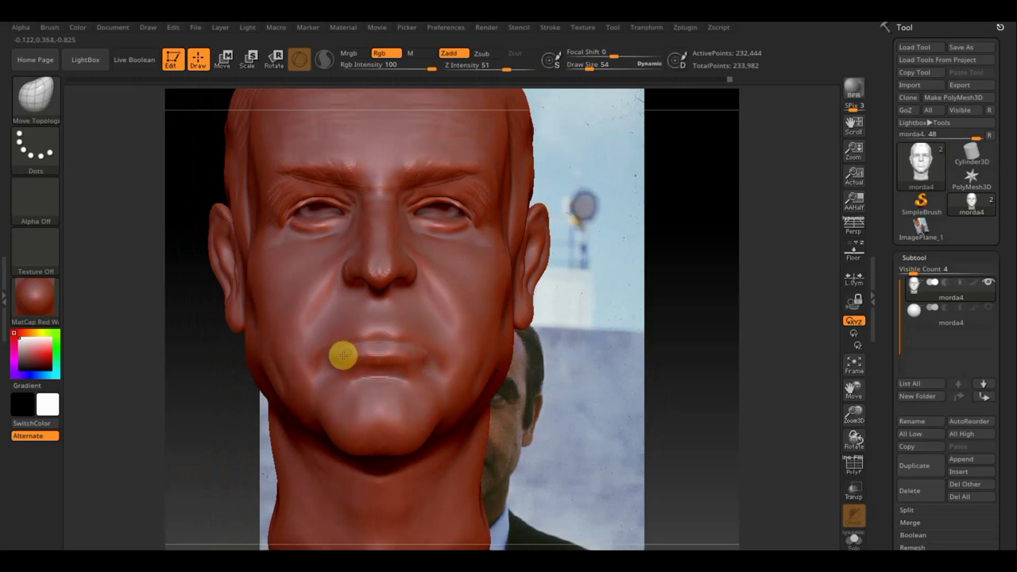
{"action": "mouse_move", "coordinate": [339, 357]}
{"action": "left_mouse_down"}
{"action": "mouse_move", "coordinate": [367, 353]}
{"action": "mouse_move", "coordinate": [344, 351]}
{"action": "left_mouse_up"}
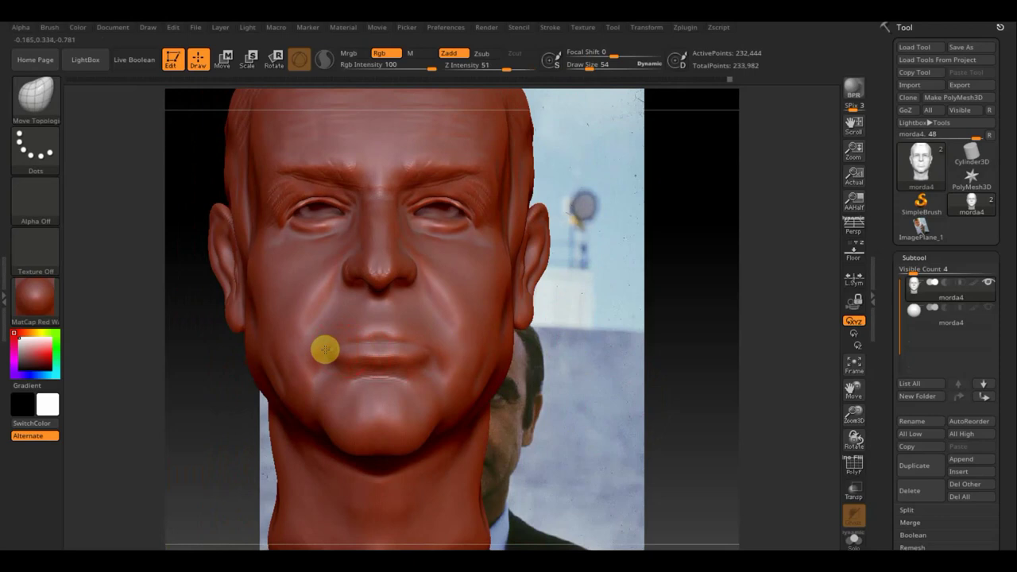
{"action": "right_click_drag", "start_coordinate": [390, 350], "coordinate": [403, 347]}
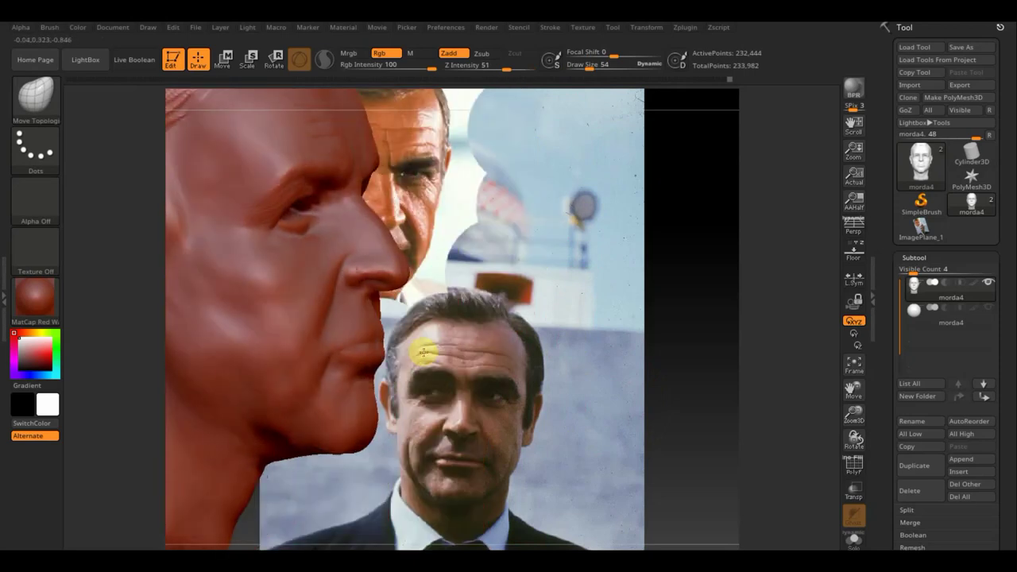
{"action": "mouse_move", "coordinate": [504, 344]}
{"action": "right_mouse_down"}
{"action": "mouse_move", "coordinate": [464, 342]}
{"action": "mouse_move", "coordinate": [500, 352]}
{"action": "right_mouse_up"}
Pick ClayBuildup at Draw Size 30 and frame the face.
{"action": "left_click", "coordinate": [32, 90]}
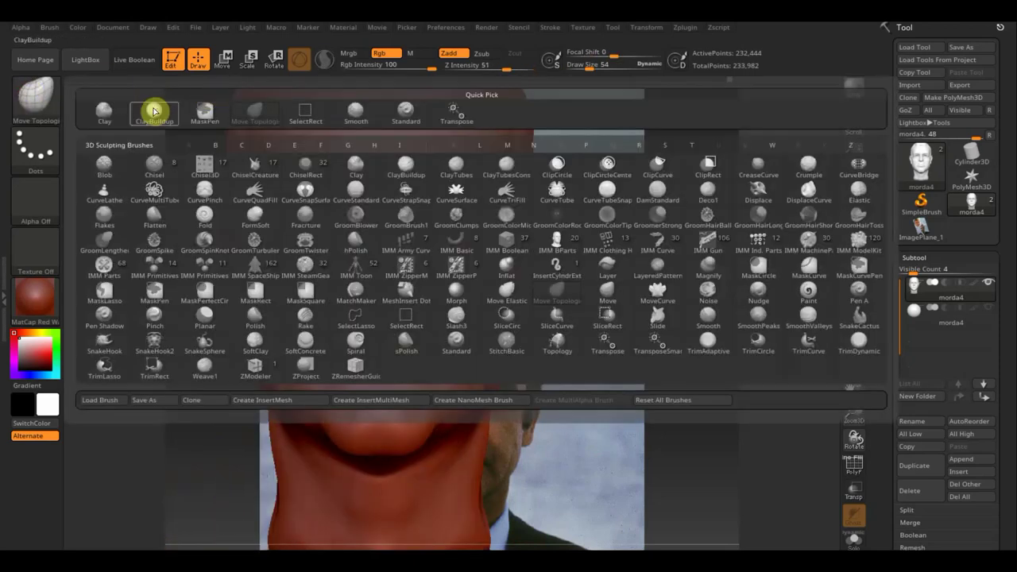
{"action": "left_click", "coordinate": [155, 107]}
{"action": "left_click_drag", "start_coordinate": [597, 68], "coordinate": [586, 69]}
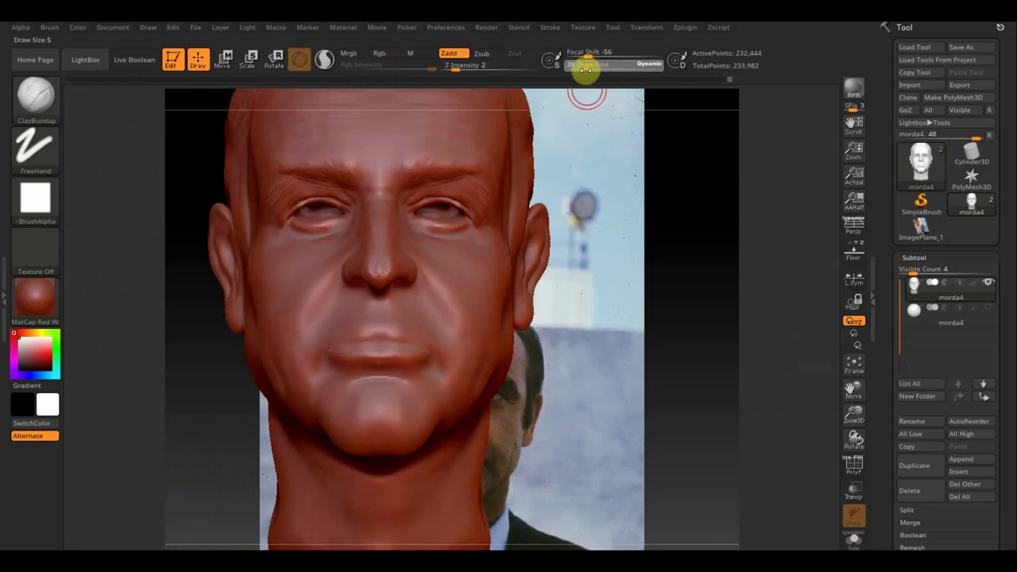
{"action": "key", "text": "shift"}
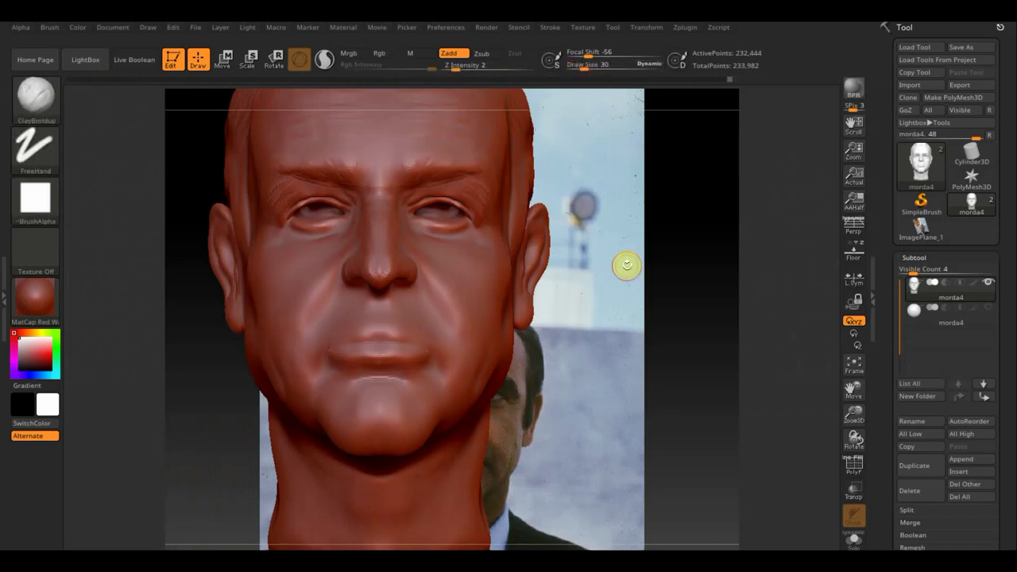
{"action": "left_click_drag", "start_coordinate": [627, 266], "coordinate": [551, 295]}
Build up the upper lip and the mouth-corner-to-chin creases, then smooth them.
{"action": "left_click_drag", "start_coordinate": [324, 383], "coordinate": [298, 364]}
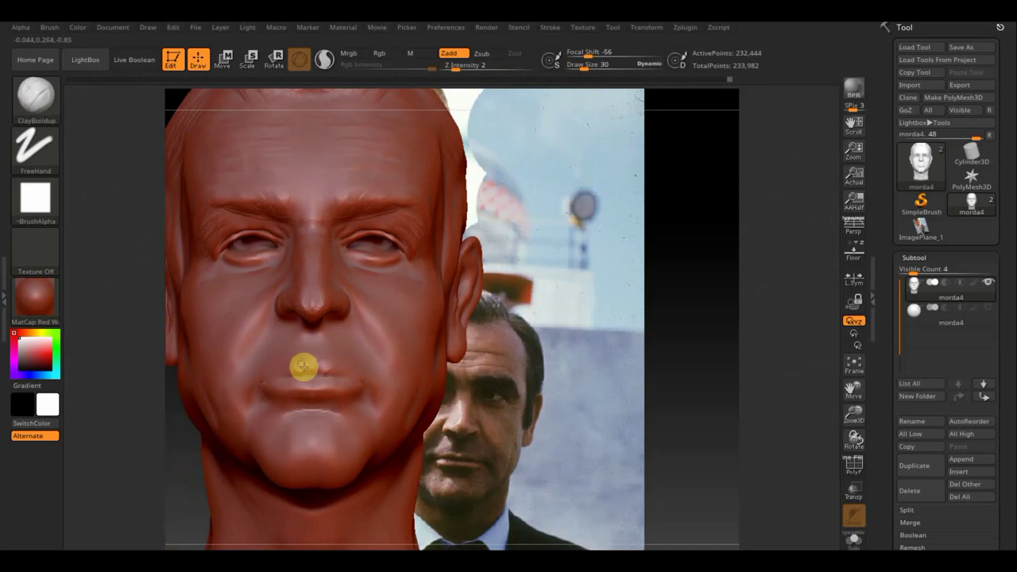
{"action": "left_click_drag", "start_coordinate": [298, 366], "coordinate": [279, 371]}
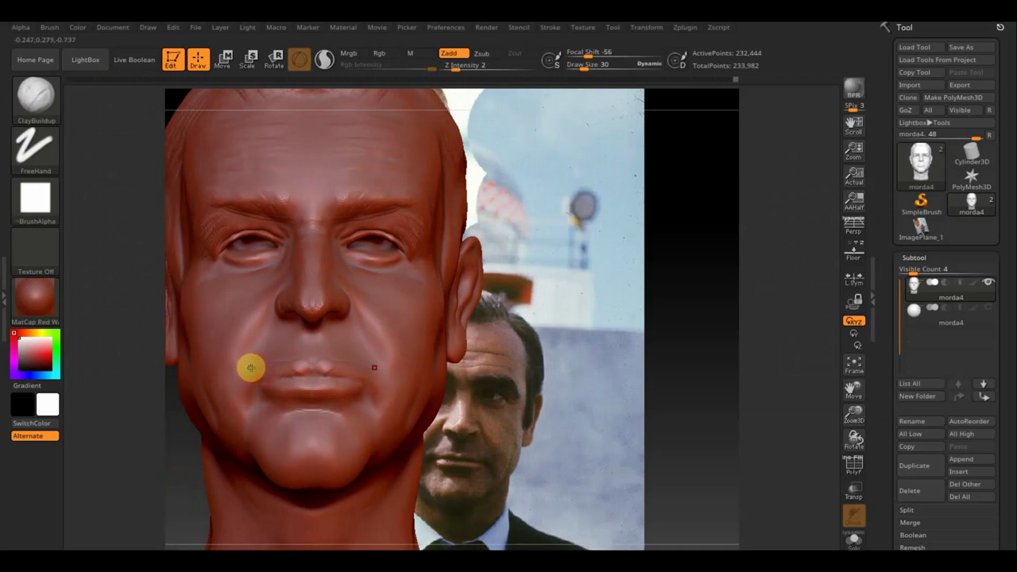
{"action": "mouse_move", "coordinate": [243, 367]}
{"action": "left_mouse_down"}
{"action": "mouse_move", "coordinate": [237, 407]}
{"action": "mouse_move", "coordinate": [256, 407]}
{"action": "left_mouse_up"}
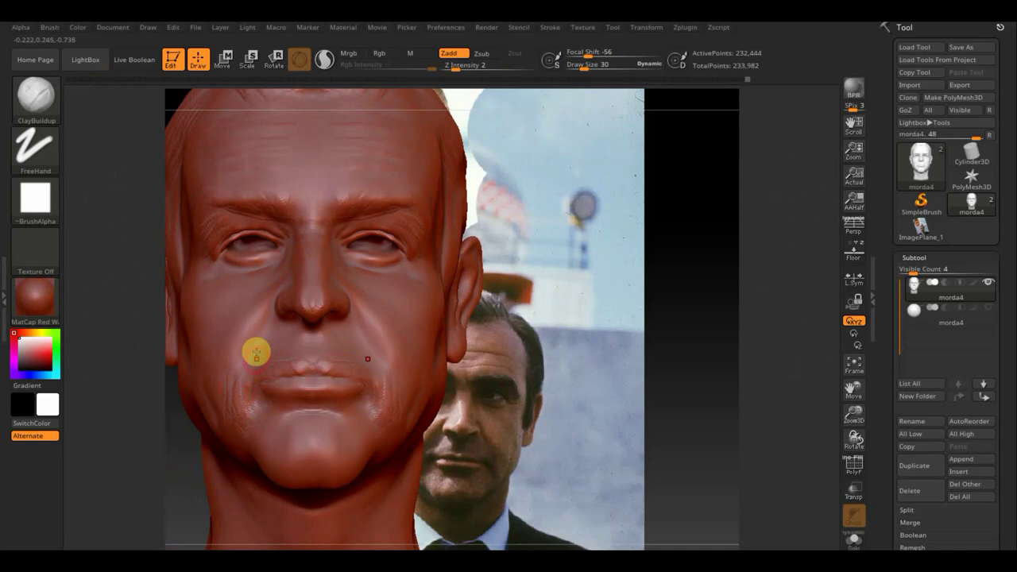
{"action": "left_click_drag", "start_coordinate": [256, 353], "coordinate": [233, 413]}
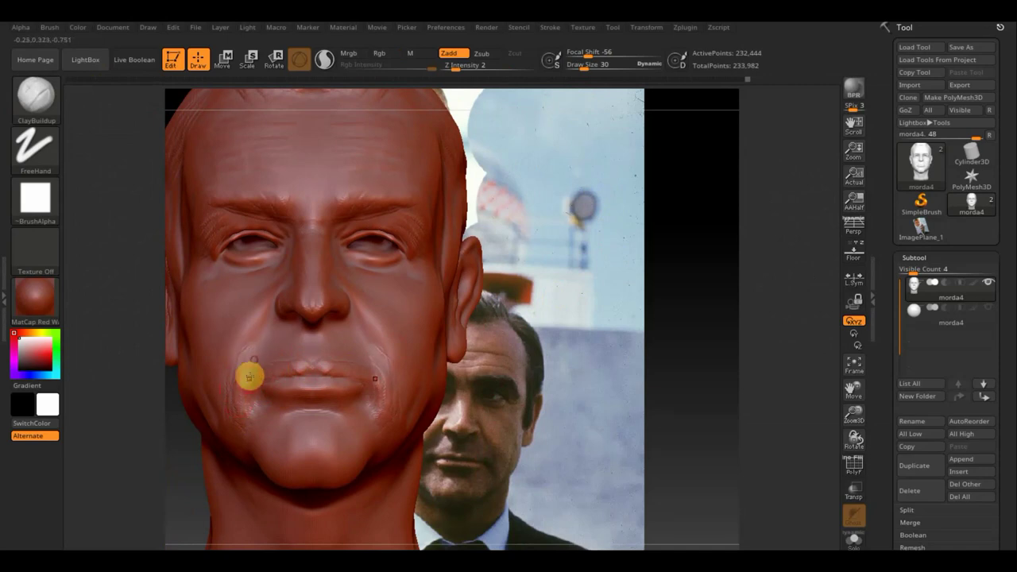
{"action": "key", "text": "shift"}
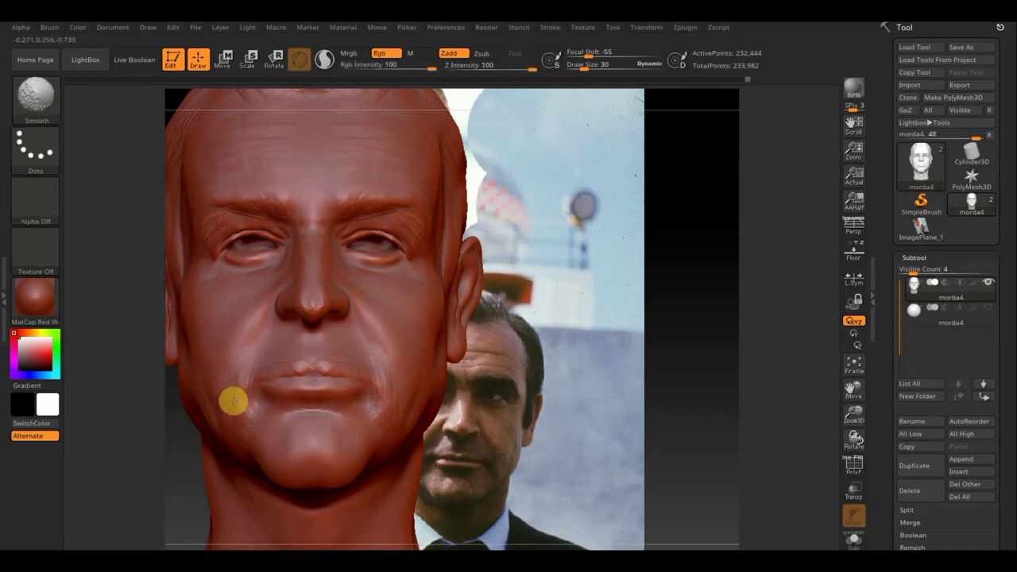
{"action": "mouse_move", "coordinate": [241, 409]}
{"action": "left_mouse_down", "text": "shift"}
{"action": "mouse_move", "coordinate": [250, 368]}
{"action": "mouse_move", "coordinate": [317, 337]}
{"action": "left_mouse_up", "text": "shift"}
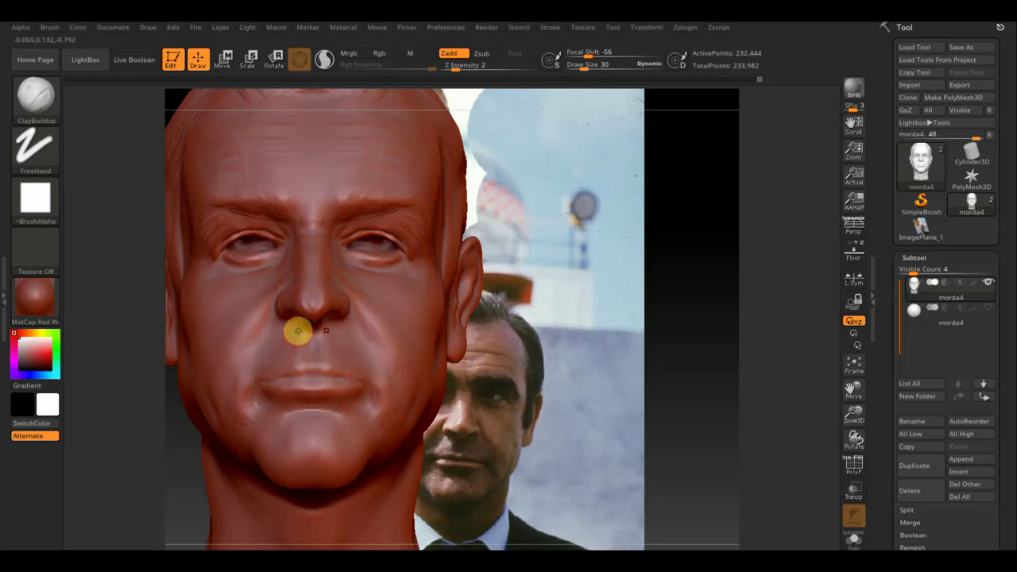
Soften strokes near the brow and outer eye corner, then zoom in close on the face frontally.
{"action": "key", "text": "shift"}
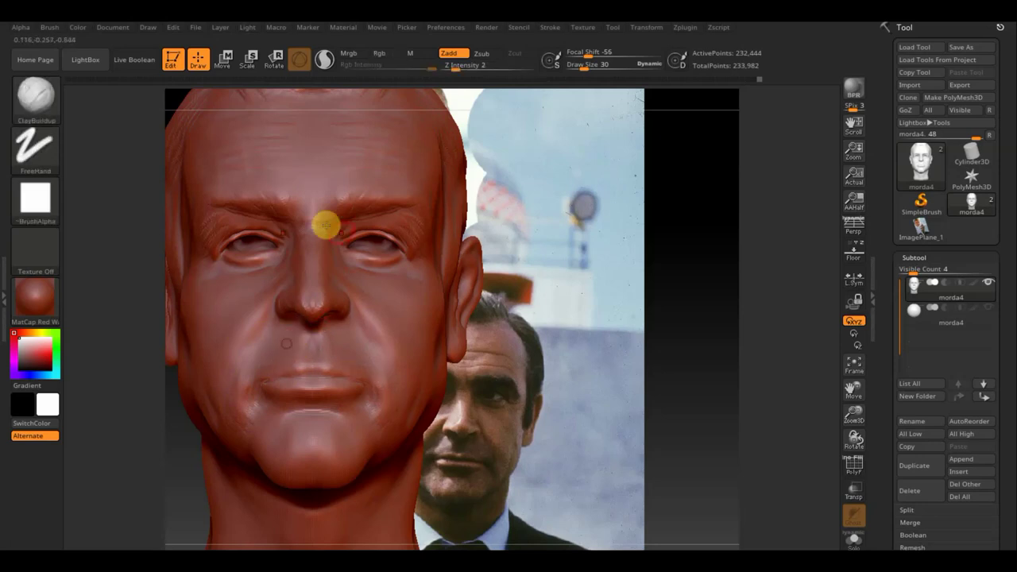
{"action": "key", "text": "shift"}
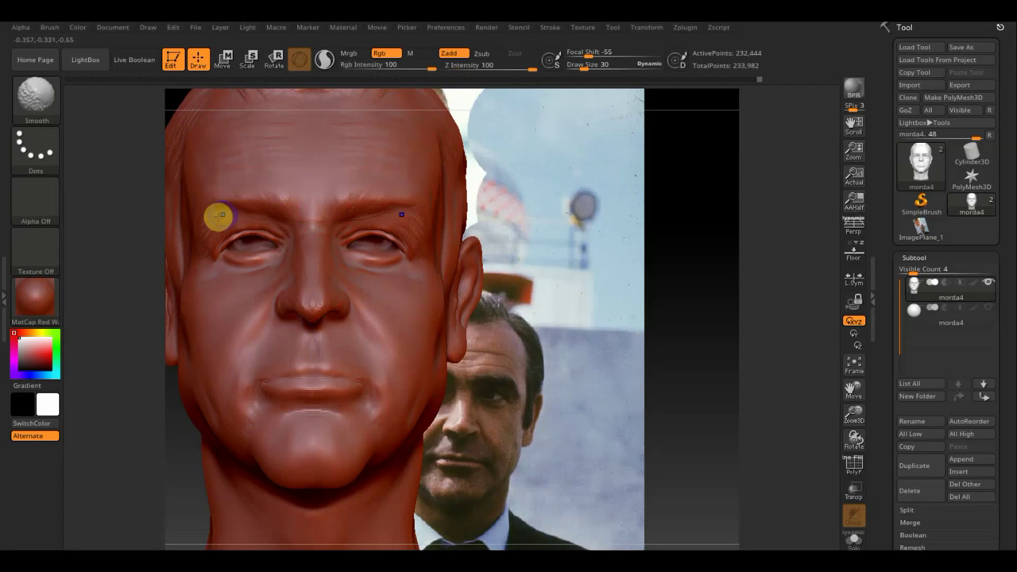
{"action": "key", "text": "shift"}
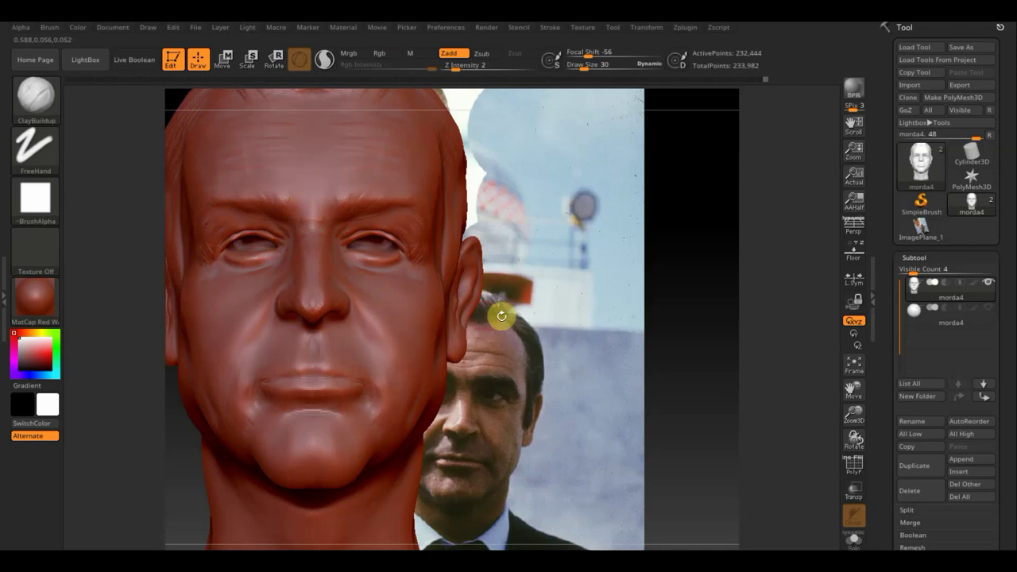
{"action": "mouse_move", "coordinate": [504, 313]}
{"action": "left_mouse_down"}
{"action": "mouse_move", "coordinate": [511, 328]}
{"action": "mouse_move", "coordinate": [495, 305]}
{"action": "mouse_move", "coordinate": [452, 313]}
{"action": "mouse_move", "coordinate": [513, 331]}
{"action": "mouse_move", "coordinate": [509, 341]}
{"action": "mouse_move", "coordinate": [526, 336]}
{"action": "mouse_move", "coordinate": [484, 345]}
{"action": "mouse_move", "coordinate": [358, 302]}
{"action": "left_mouse_up"}
{"action": "mouse_move", "coordinate": [432, 283]}
{"action": "left_mouse_down"}
{"action": "mouse_move", "coordinate": [474, 371]}
{"action": "mouse_move", "coordinate": [309, 288]}
{"action": "mouse_move", "coordinate": [285, 299]}
{"action": "mouse_move", "coordinate": [254, 288]}
{"action": "mouse_move", "coordinate": [225, 252]}
{"action": "mouse_move", "coordinate": [250, 239]}
{"action": "mouse_move", "coordinate": [300, 246]}
{"action": "mouse_move", "coordinate": [243, 263]}
{"action": "mouse_move", "coordinate": [268, 231]}
{"action": "mouse_move", "coordinate": [256, 279]}
{"action": "mouse_move", "coordinate": [281, 268]}
{"action": "mouse_move", "coordinate": [230, 304]}
{"action": "mouse_move", "coordinate": [282, 324]}
{"action": "left_mouse_up"}
{"action": "right_click_drag", "start_coordinate": [282, 323], "coordinate": [211, 325]}
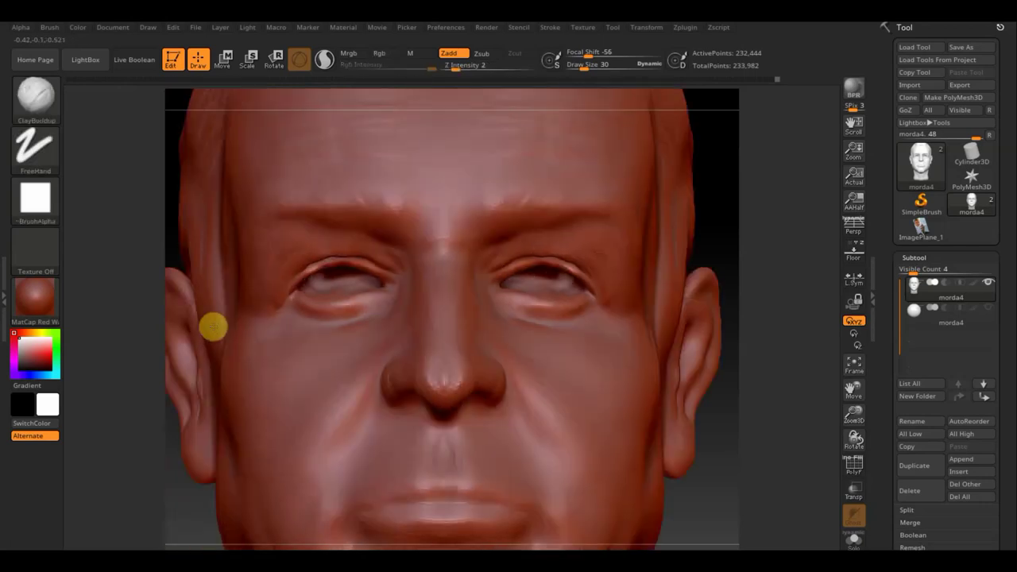
Stroke fine under-eye wrinkles at Draw Size 17, soften the cheek, and start temple creases at size 36.
{"action": "left_click", "coordinate": [584, 64]}
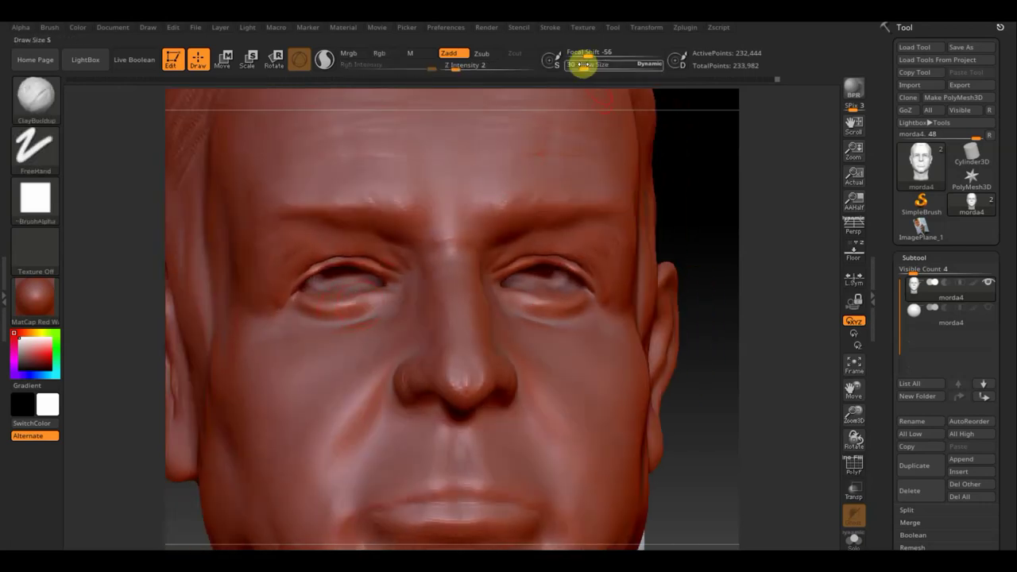
{"action": "key", "text": "Return"}
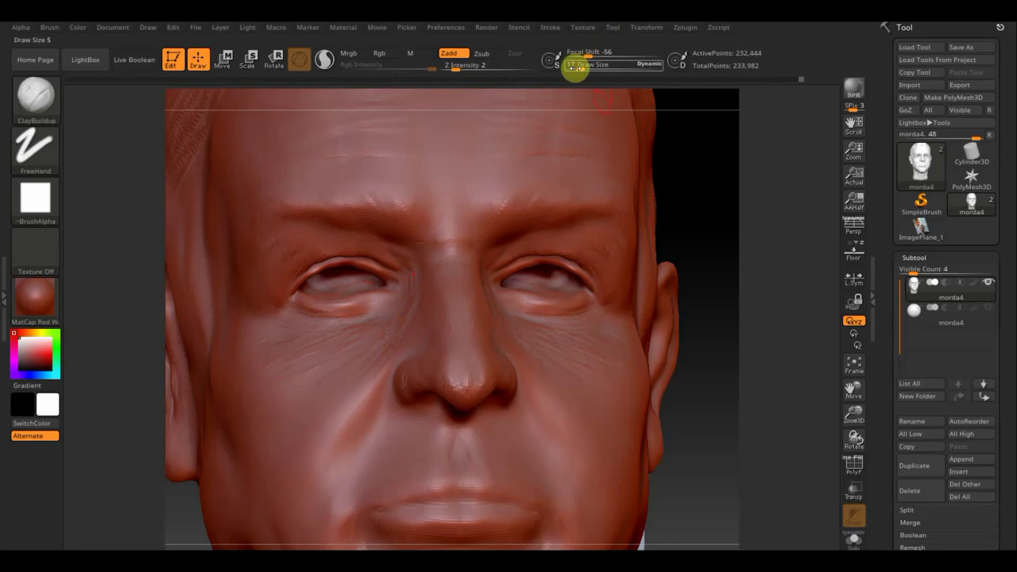
{"action": "left_click_drag", "start_coordinate": [582, 68], "coordinate": [588, 67]}
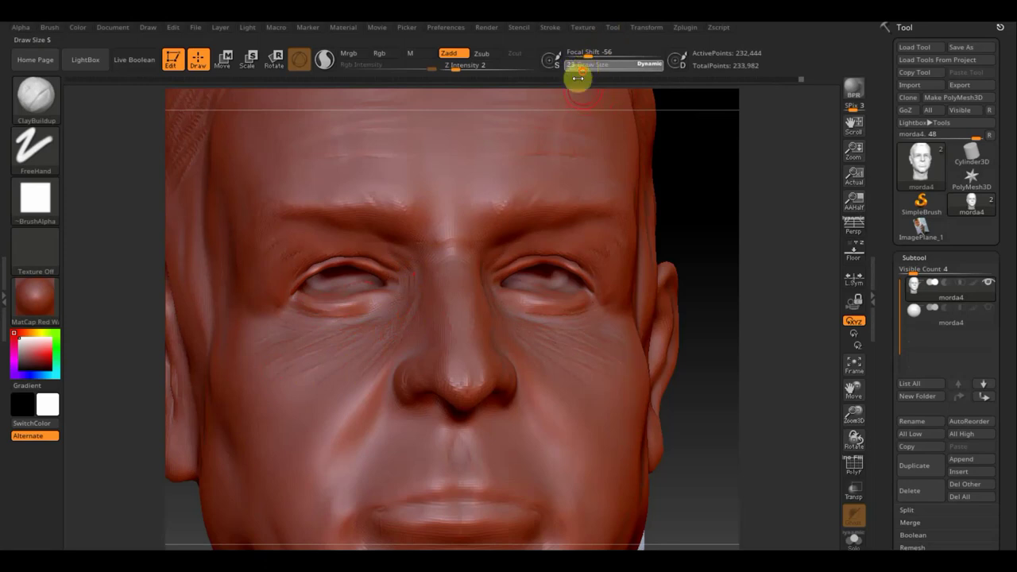
{"action": "key", "text": "shift"}
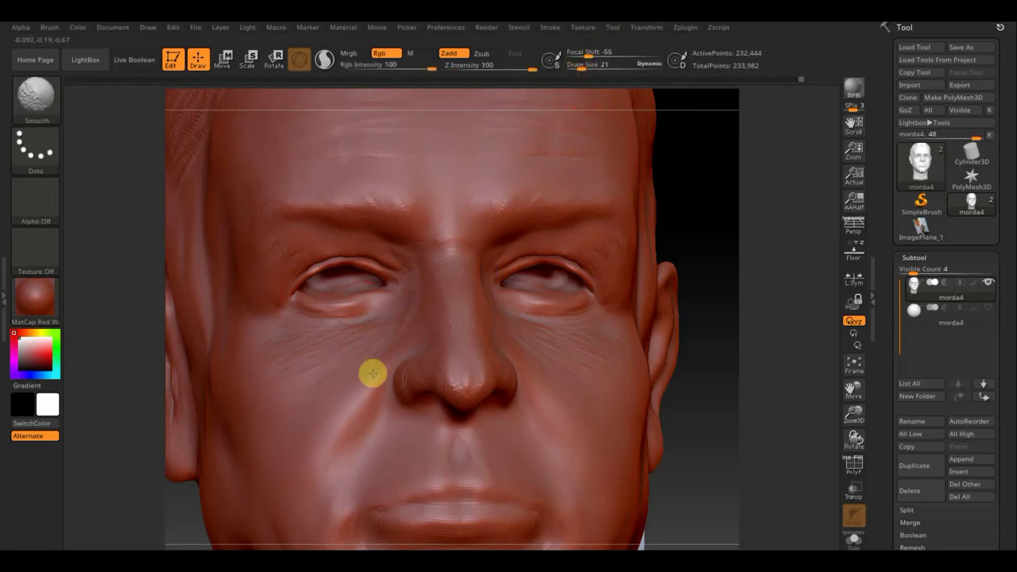
{"action": "mouse_move", "coordinate": [373, 373]}
{"action": "left_mouse_down", "text": "shift"}
{"action": "mouse_move", "coordinate": [326, 313]}
{"action": "mouse_move", "coordinate": [314, 334]}
{"action": "mouse_move", "coordinate": [267, 349]}
{"action": "mouse_move", "coordinate": [301, 400]}
{"action": "left_mouse_up", "text": "shift"}
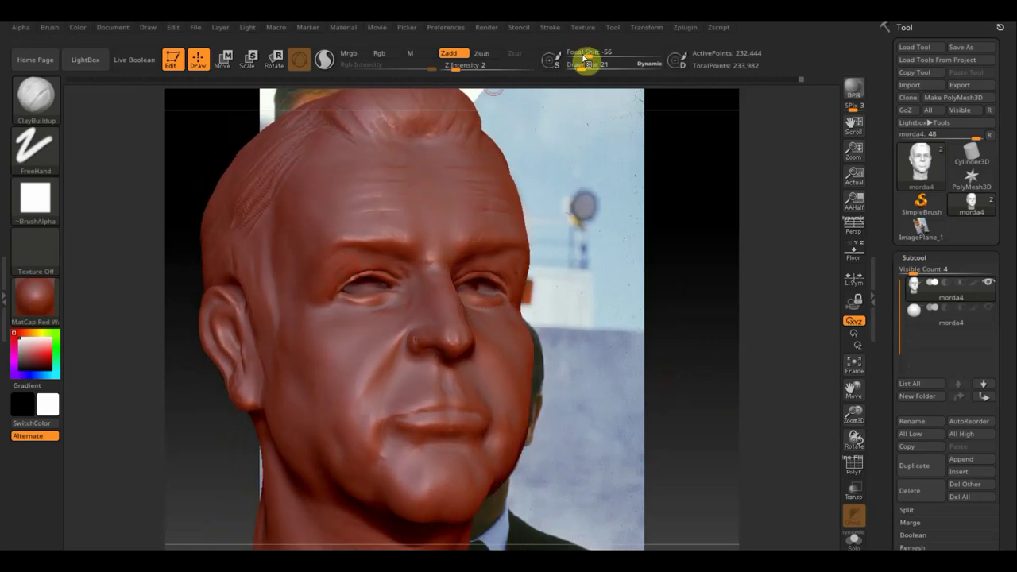
{"action": "left_click_drag", "start_coordinate": [581, 65], "coordinate": [589, 68]}
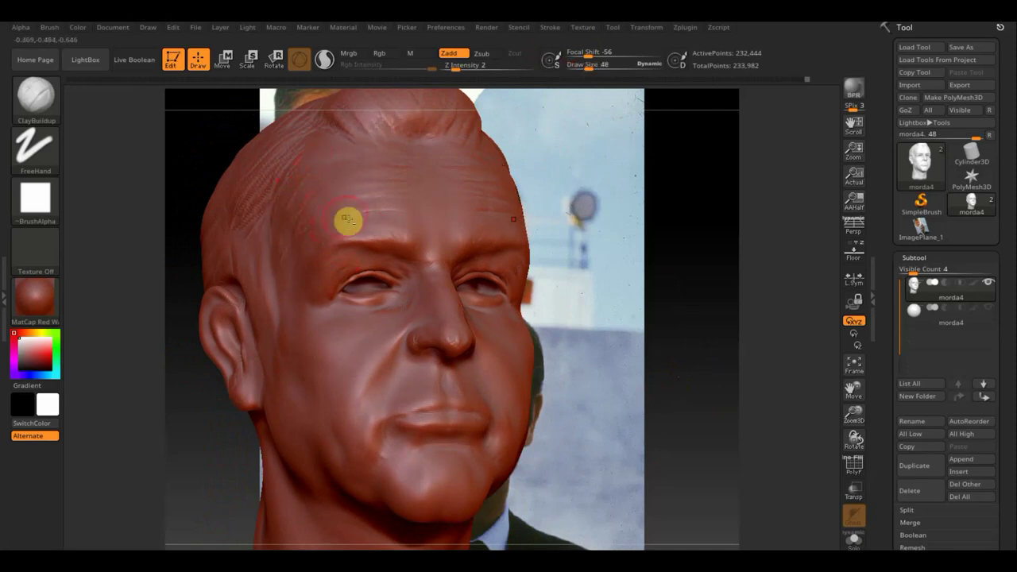
{"action": "left_click_drag", "start_coordinate": [341, 229], "coordinate": [298, 232]}
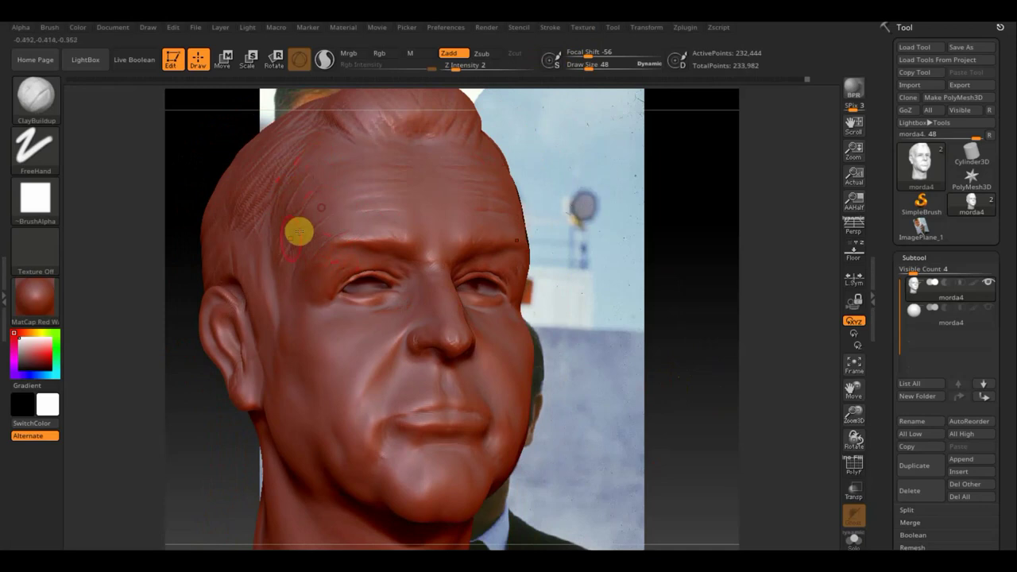
Carve three fine wrinkle lines on the temple beside the eye and lightly smooth them.
{"action": "left_click_drag", "start_coordinate": [331, 200], "coordinate": [318, 145]}
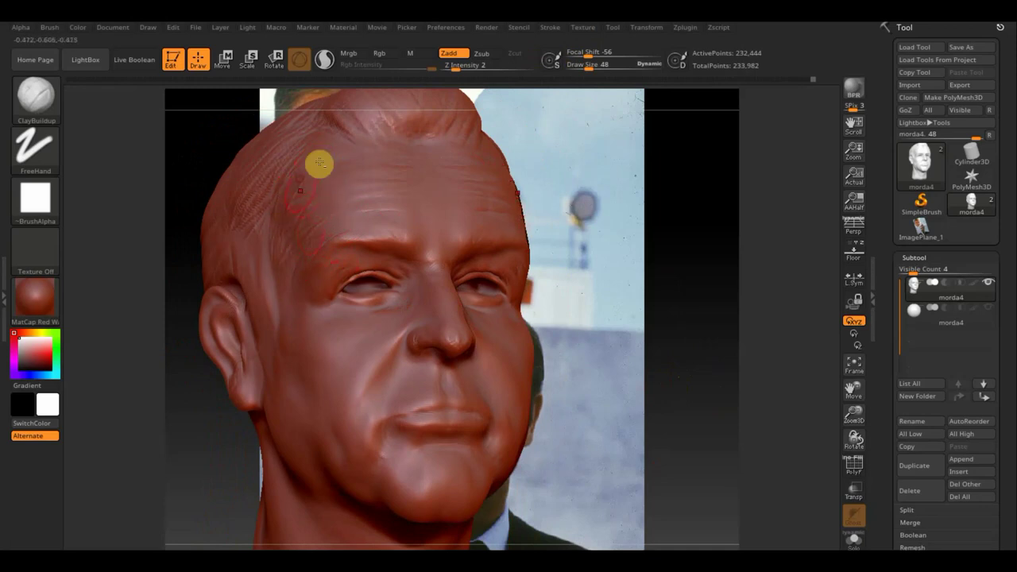
{"action": "mouse_move", "coordinate": [292, 248]}
{"action": "left_mouse_down"}
{"action": "mouse_move", "coordinate": [279, 291]}
{"action": "mouse_move", "coordinate": [315, 252]}
{"action": "mouse_move", "coordinate": [277, 254]}
{"action": "mouse_move", "coordinate": [292, 246]}
{"action": "mouse_move", "coordinate": [281, 259]}
{"action": "mouse_move", "coordinate": [279, 234]}
{"action": "mouse_move", "coordinate": [265, 271]}
{"action": "mouse_move", "coordinate": [282, 306]}
{"action": "left_mouse_up"}
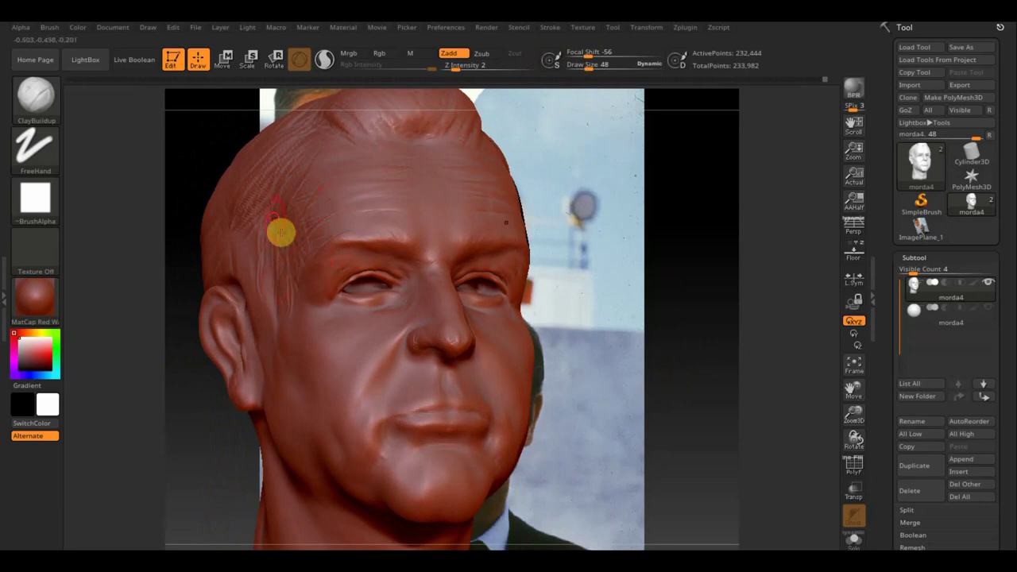
{"action": "left_click_drag", "start_coordinate": [278, 231], "coordinate": [291, 241]}
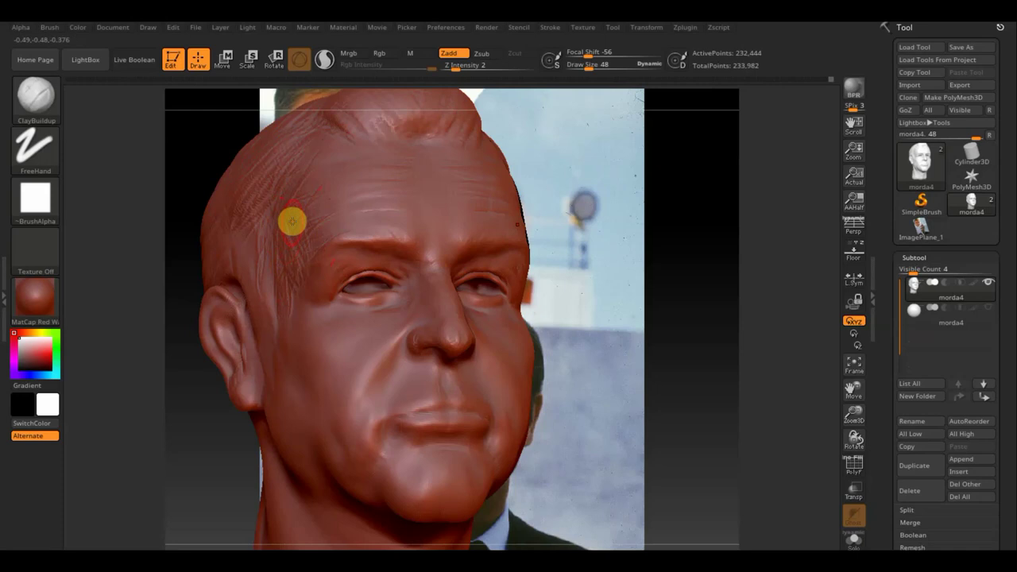
{"action": "key", "text": "shift"}
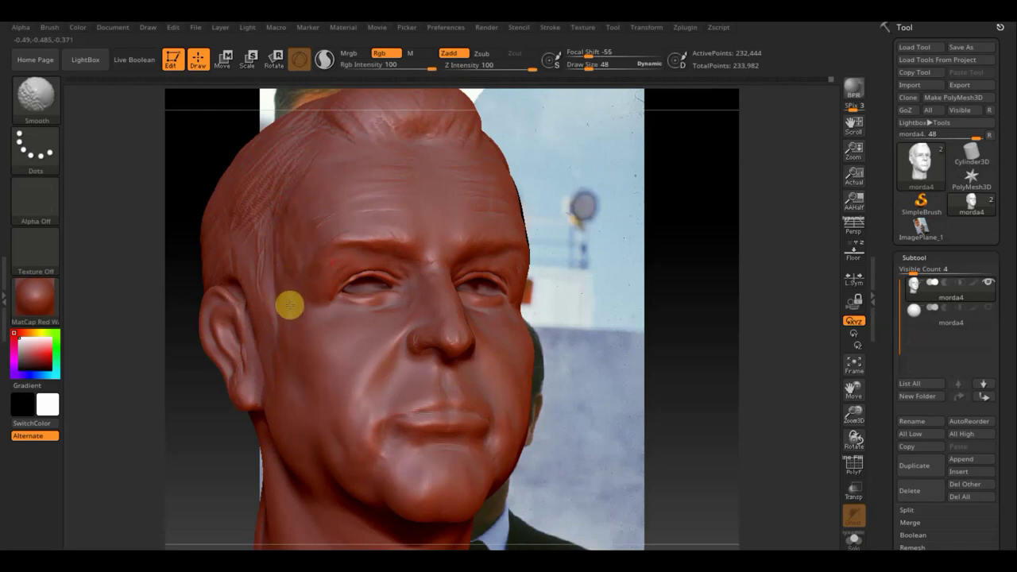
{"action": "key", "text": "shift"}
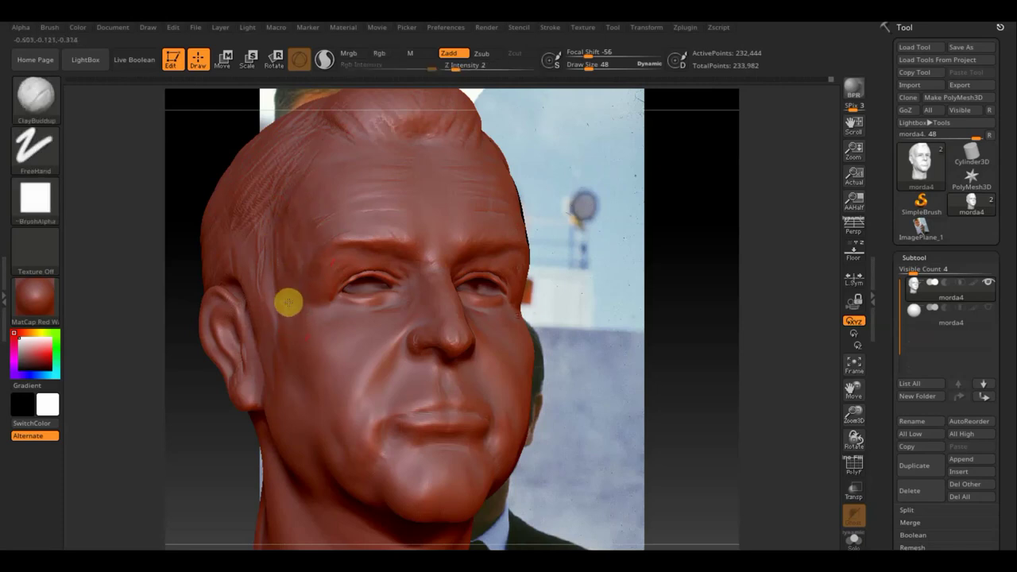
{"action": "left_click_drag", "start_coordinate": [280, 328], "coordinate": [282, 343], "text": "shift"}
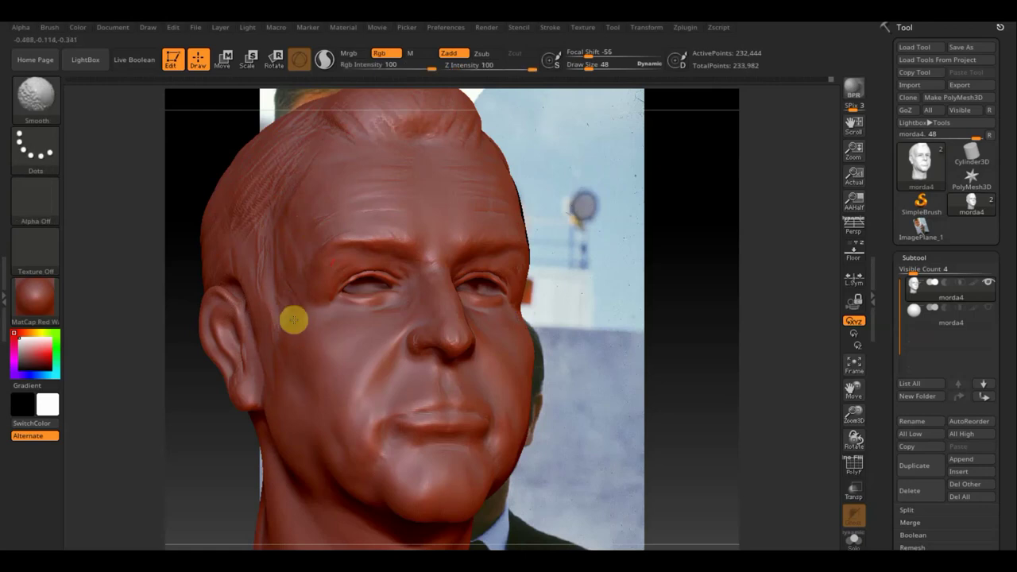
{"action": "right_click_drag", "start_coordinate": [282, 344], "coordinate": [336, 333]}
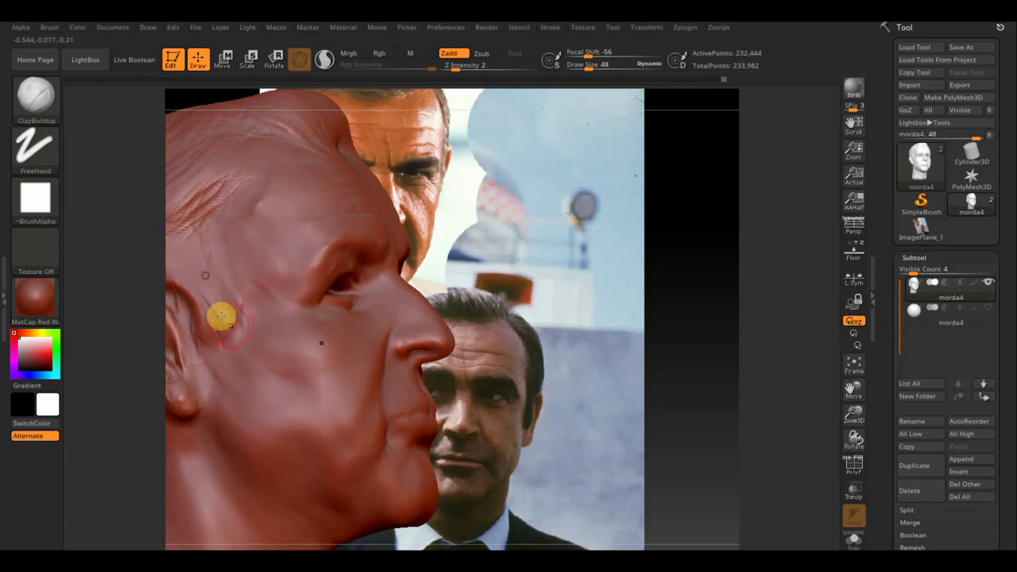
Smooth the cheek, then carve vertical clay creases down the lower cheek onto the jaw.
{"action": "mouse_move", "coordinate": [221, 316]}
{"action": "left_mouse_down", "text": "shift"}
{"action": "mouse_move", "coordinate": [291, 342]}
{"action": "mouse_move", "coordinate": [351, 332]}
{"action": "left_mouse_up", "text": "shift"}
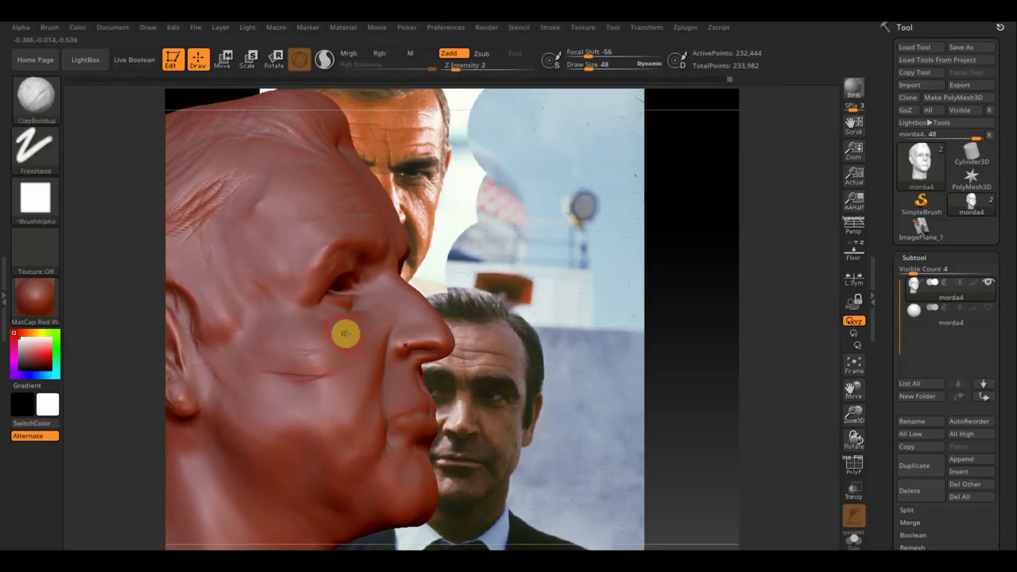
{"action": "mouse_move", "coordinate": [307, 357]}
{"action": "left_mouse_down", "text": "shift"}
{"action": "mouse_move", "coordinate": [334, 343]}
{"action": "mouse_move", "coordinate": [313, 345]}
{"action": "mouse_move", "coordinate": [355, 355]}
{"action": "mouse_move", "coordinate": [329, 336]}
{"action": "mouse_move", "coordinate": [322, 357]}
{"action": "mouse_move", "coordinate": [273, 363]}
{"action": "mouse_move", "coordinate": [359, 347]}
{"action": "mouse_move", "coordinate": [306, 339]}
{"action": "mouse_move", "coordinate": [299, 356]}
{"action": "left_mouse_up", "text": "shift"}
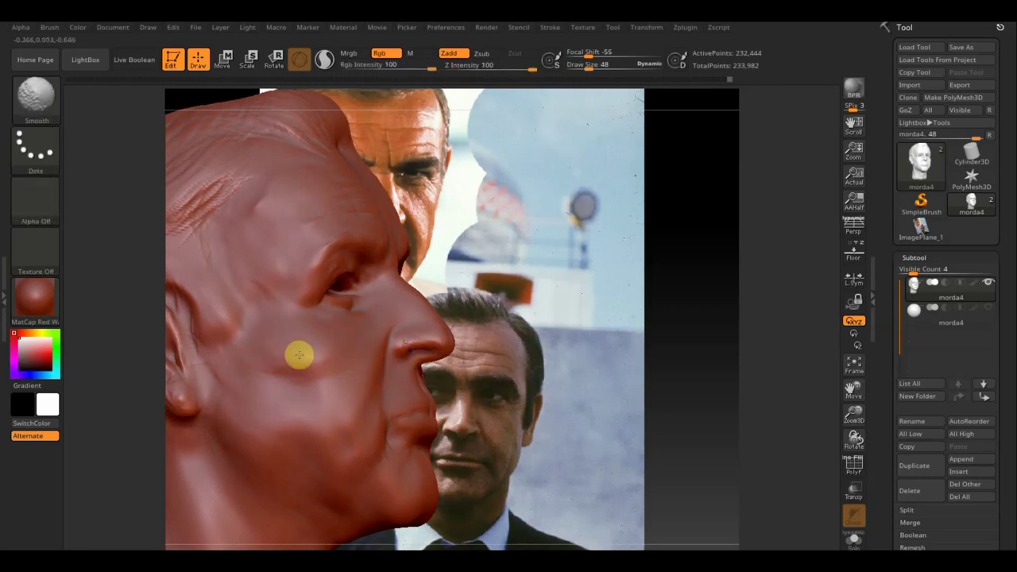
{"action": "mouse_move", "coordinate": [341, 371]}
{"action": "right_mouse_down"}
{"action": "mouse_move", "coordinate": [291, 389]}
{"action": "mouse_move", "coordinate": [312, 395]}
{"action": "mouse_move", "coordinate": [336, 370]}
{"action": "mouse_move", "coordinate": [329, 379]}
{"action": "mouse_move", "coordinate": [387, 366]}
{"action": "mouse_move", "coordinate": [373, 359]}
{"action": "right_mouse_up"}
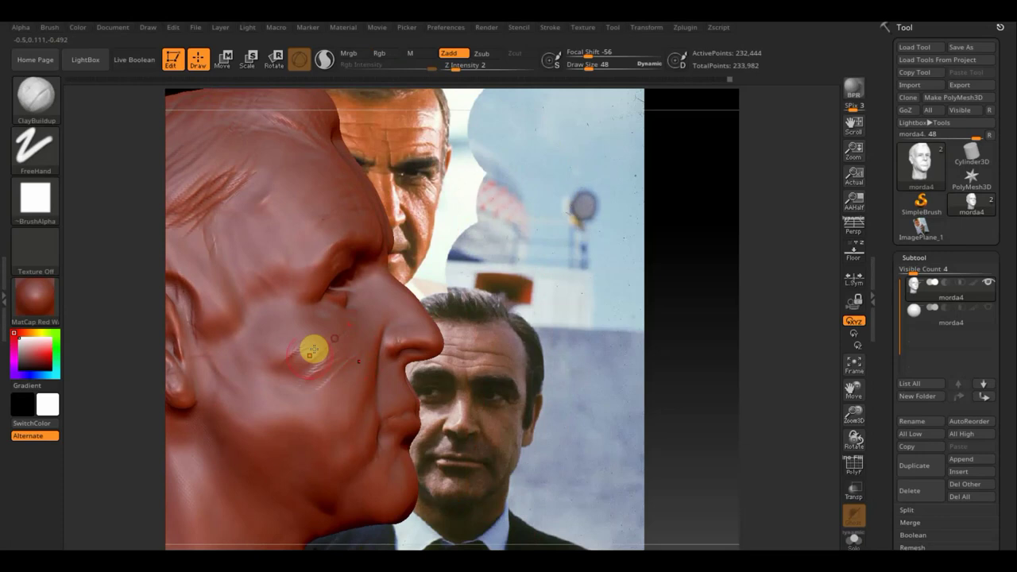
{"action": "mouse_move", "coordinate": [314, 350]}
{"action": "left_mouse_down"}
{"action": "mouse_move", "coordinate": [281, 337]}
{"action": "mouse_move", "coordinate": [323, 335]}
{"action": "left_mouse_up"}
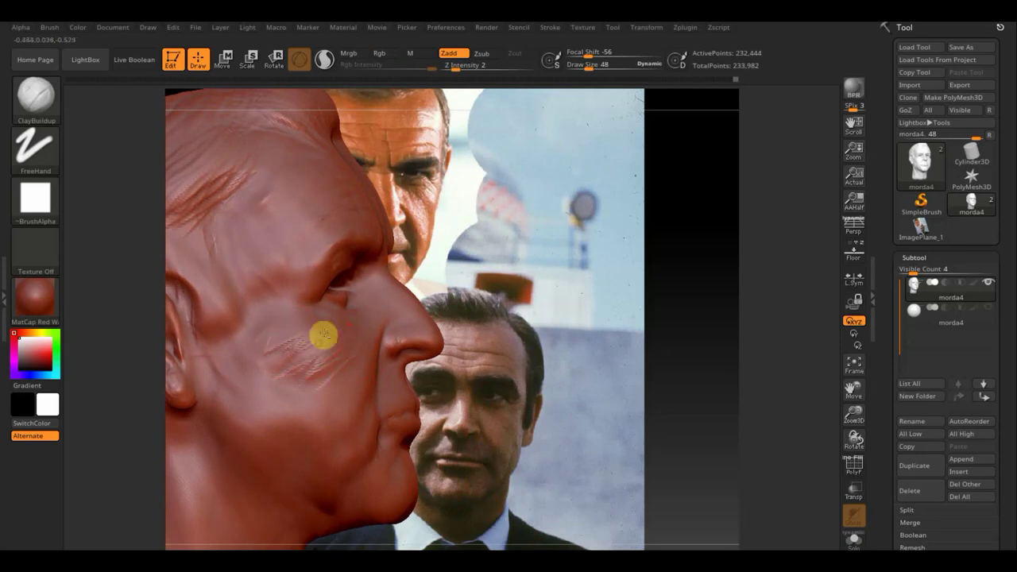
{"action": "mouse_move", "coordinate": [322, 376]}
{"action": "left_mouse_down"}
{"action": "mouse_move", "coordinate": [358, 341]}
{"action": "mouse_move", "coordinate": [302, 461]}
{"action": "left_mouse_up"}
{"action": "left_click_drag", "start_coordinate": [306, 392], "coordinate": [316, 469]}
{"action": "mouse_move", "coordinate": [302, 406]}
{"action": "left_mouse_down"}
{"action": "mouse_move", "coordinate": [341, 406]}
{"action": "mouse_move", "coordinate": [360, 436]}
{"action": "mouse_move", "coordinate": [343, 468]}
{"action": "left_mouse_up"}
{"action": "left_click_drag", "start_coordinate": [343, 408], "coordinate": [352, 500]}
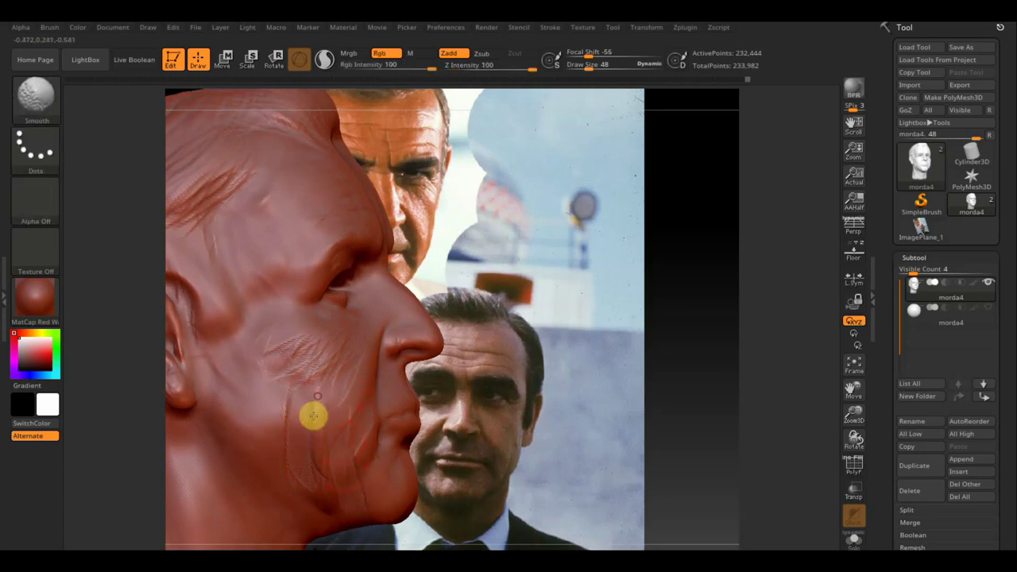
Soften the cheek and jaw creases into subtle wrinkles and return to the front view.
{"action": "mouse_move", "coordinate": [314, 413]}
{"action": "left_mouse_down", "text": "shift"}
{"action": "mouse_move", "coordinate": [309, 481]}
{"action": "mouse_move", "coordinate": [285, 416]}
{"action": "left_mouse_up", "text": "shift"}
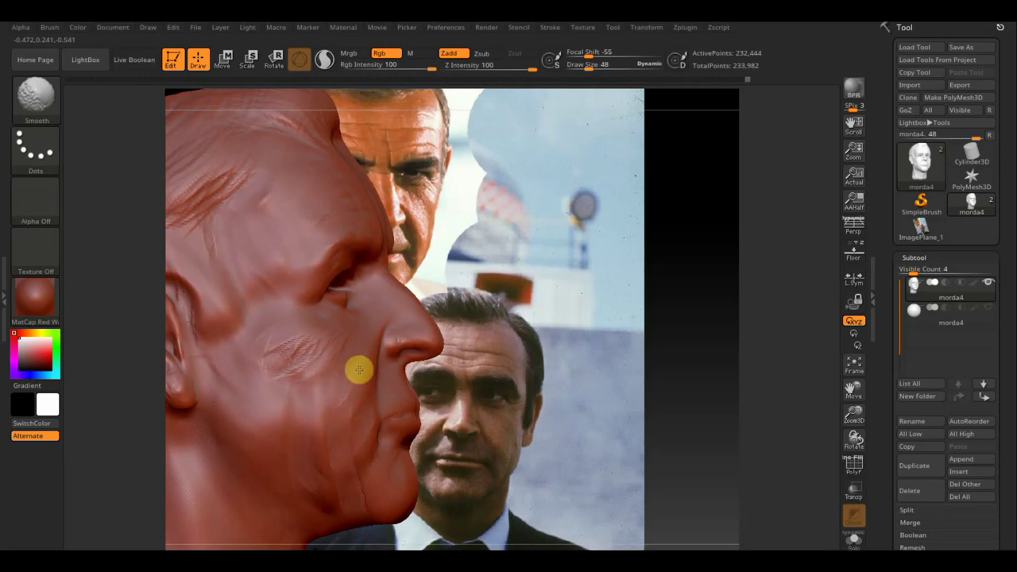
{"action": "mouse_move", "coordinate": [359, 369]}
{"action": "left_mouse_down", "text": "shift"}
{"action": "mouse_move", "coordinate": [326, 345]}
{"action": "mouse_move", "coordinate": [280, 343]}
{"action": "left_mouse_up", "text": "shift"}
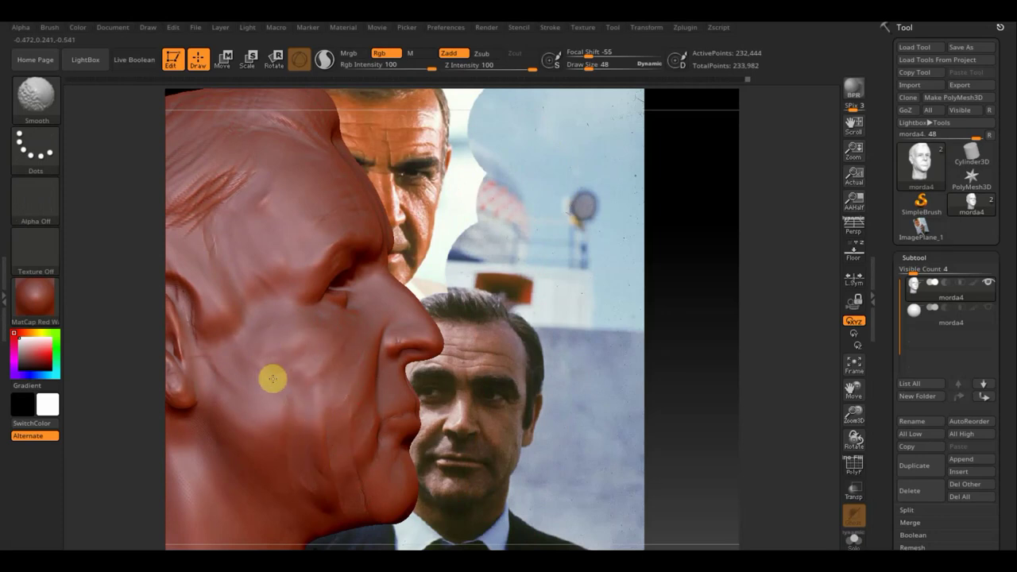
{"action": "left_click_drag", "start_coordinate": [265, 370], "coordinate": [304, 361]}
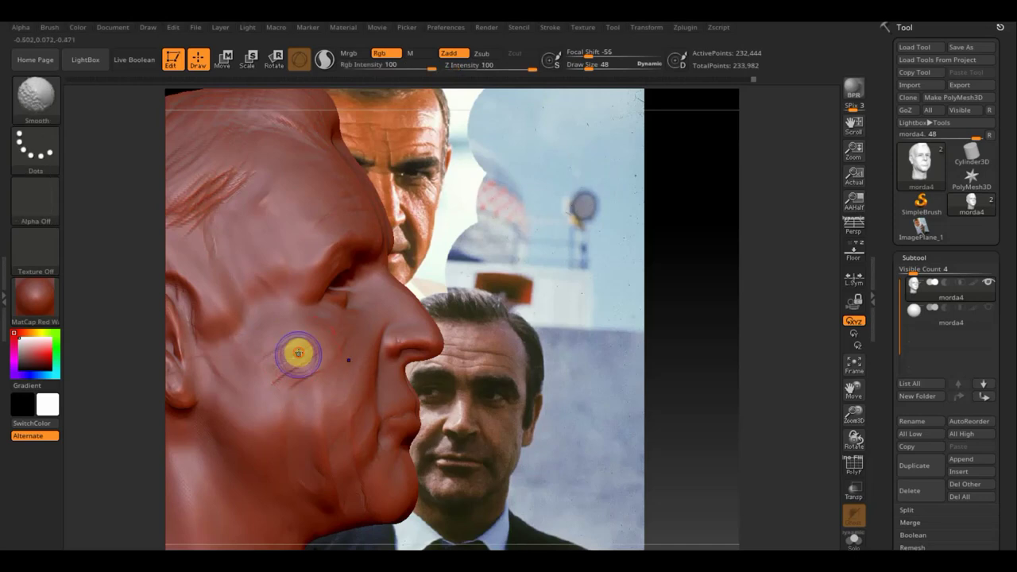
{"action": "mouse_move", "coordinate": [644, 461]}
{"action": "left_mouse_down"}
{"action": "mouse_move", "coordinate": [581, 469]}
{"action": "mouse_move", "coordinate": [608, 454]}
{"action": "left_mouse_up"}
{"action": "key", "text": "space"}
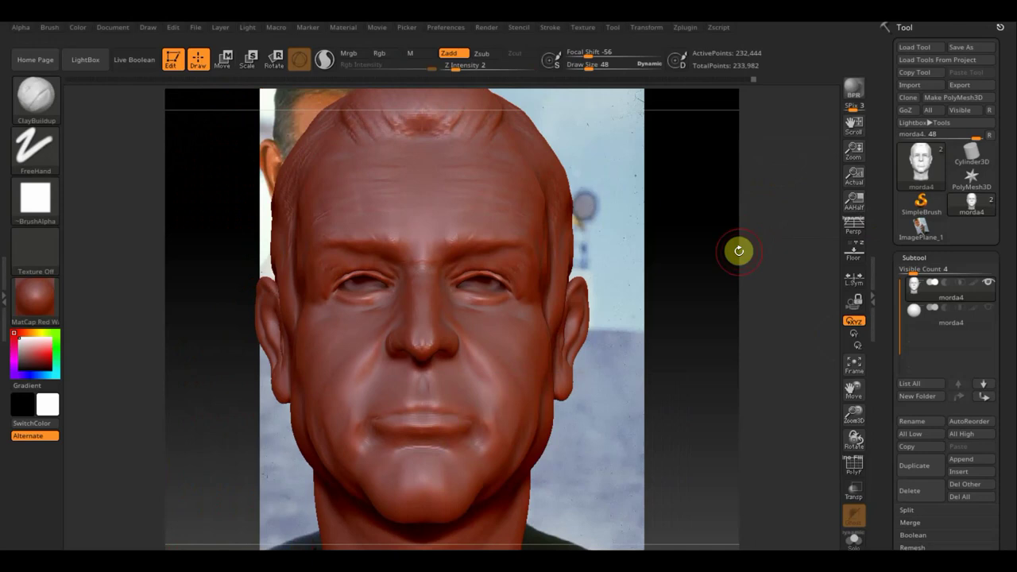
Turn the head to a three-quarter view and lightly smooth the upper cheek below the eye.
{"action": "mouse_move", "coordinate": [695, 263]}
{"action": "left_mouse_down"}
{"action": "mouse_move", "coordinate": [665, 297]}
{"action": "mouse_move", "coordinate": [537, 295]}
{"action": "left_mouse_up"}
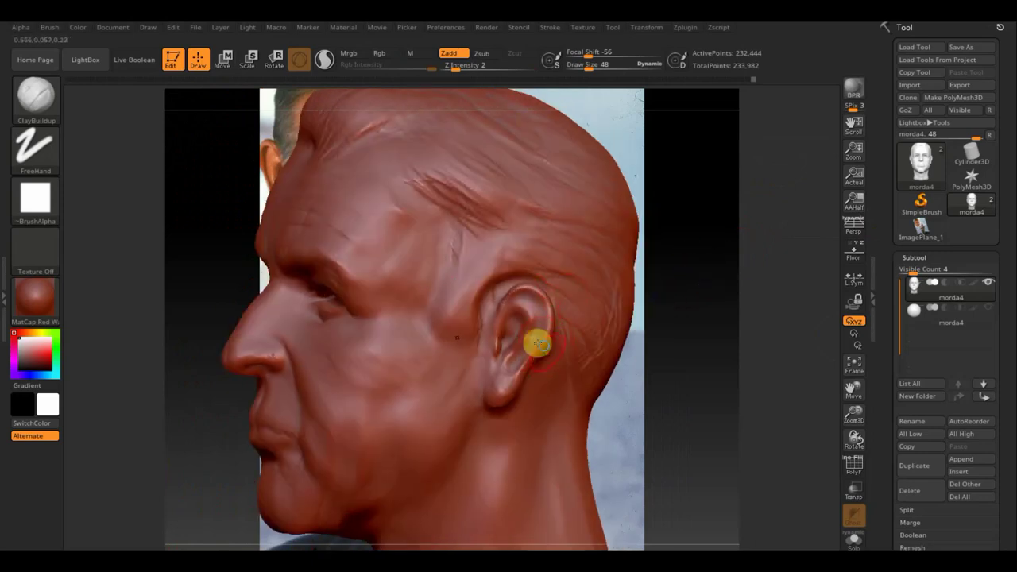
{"action": "mouse_move", "coordinate": [538, 341]}
{"action": "right_mouse_down"}
{"action": "mouse_move", "coordinate": [574, 336]}
{"action": "mouse_move", "coordinate": [300, 421]}
{"action": "mouse_move", "coordinate": [365, 406]}
{"action": "mouse_move", "coordinate": [410, 364]}
{"action": "right_mouse_up"}
{"action": "key", "text": "shift"}
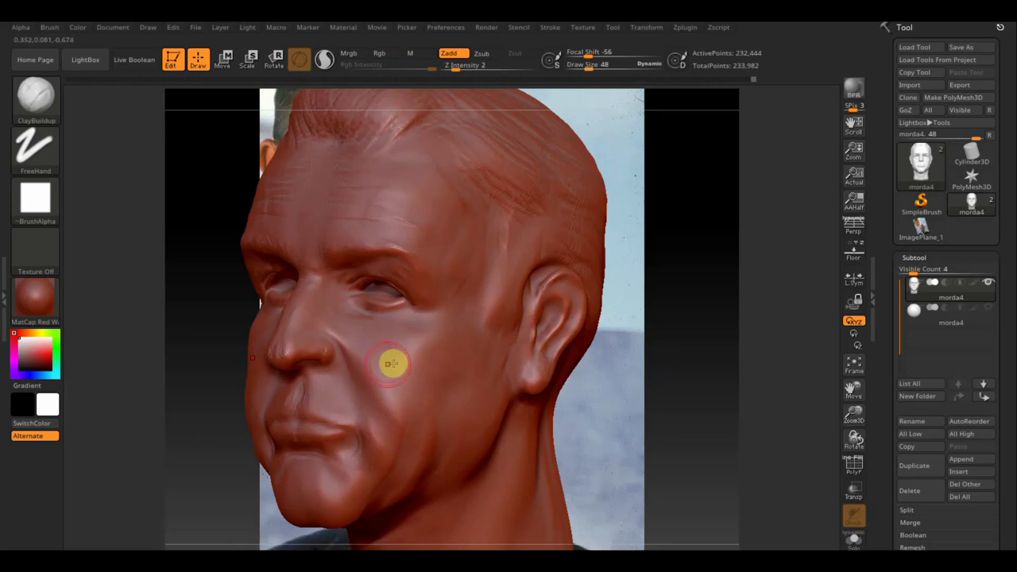
{"action": "mouse_move", "coordinate": [545, 409]}
{"action": "right_mouse_down"}
{"action": "mouse_move", "coordinate": [540, 390]}
{"action": "mouse_move", "coordinate": [547, 424]}
{"action": "mouse_move", "coordinate": [582, 395]}
{"action": "mouse_move", "coordinate": [503, 424]}
{"action": "right_mouse_up"}
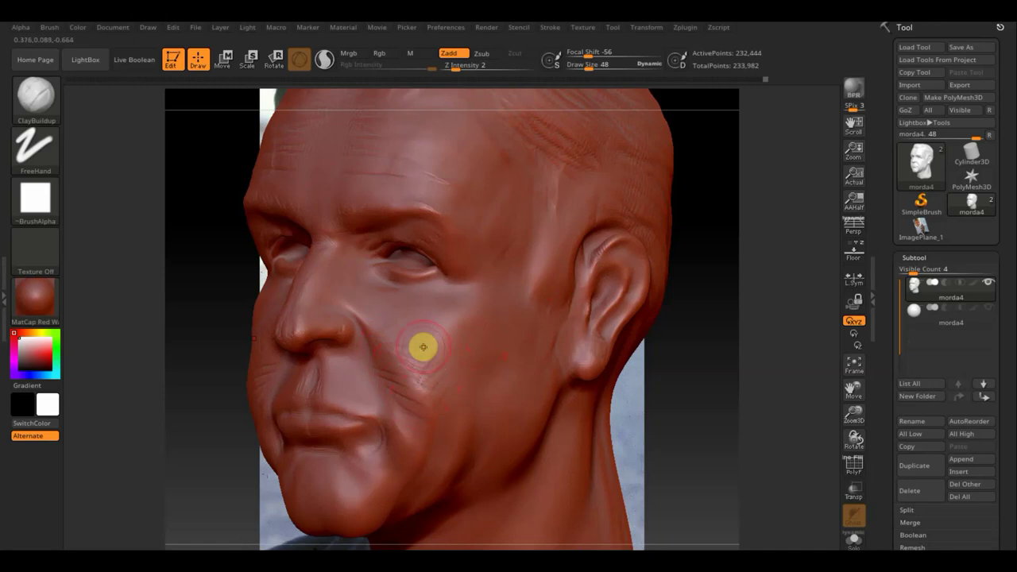
{"action": "mouse_move", "coordinate": [406, 367]}
{"action": "left_mouse_down", "text": "shift"}
{"action": "mouse_move", "coordinate": [400, 329]}
{"action": "mouse_move", "coordinate": [432, 397]}
{"action": "mouse_move", "coordinate": [380, 320]}
{"action": "mouse_move", "coordinate": [428, 362]}
{"action": "left_mouse_up", "text": "shift"}
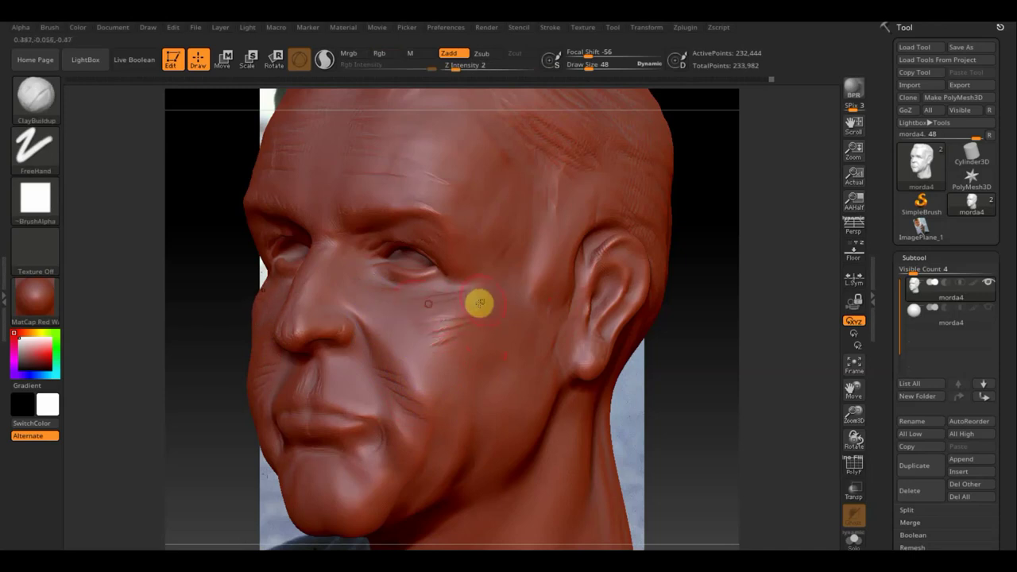
{"action": "key", "text": "shift"}
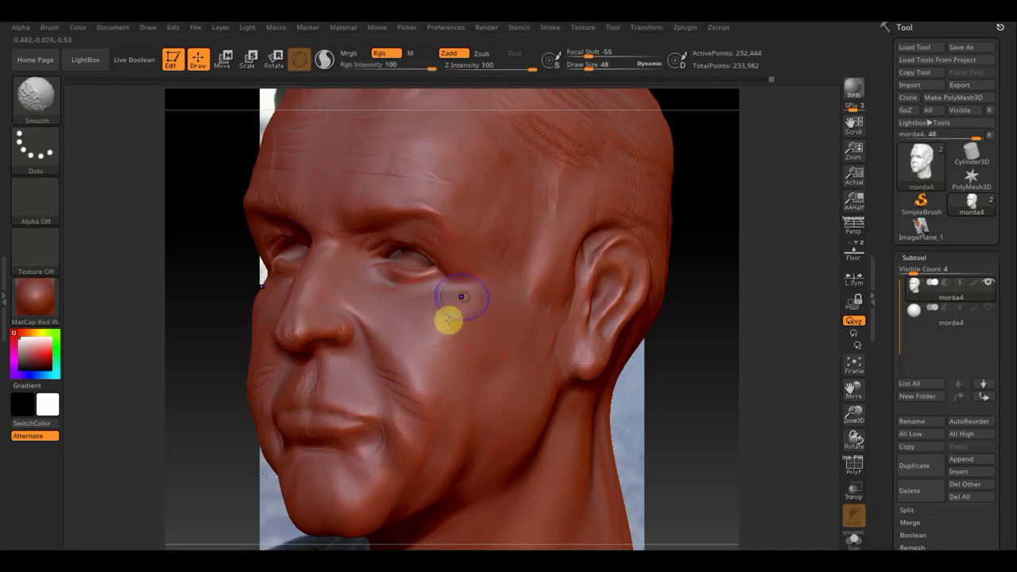
{"action": "mouse_move", "coordinate": [445, 311]}
{"action": "right_mouse_down"}
{"action": "mouse_move", "coordinate": [470, 322]}
{"action": "mouse_move", "coordinate": [472, 302]}
{"action": "mouse_move", "coordinate": [400, 358]}
{"action": "right_mouse_up"}
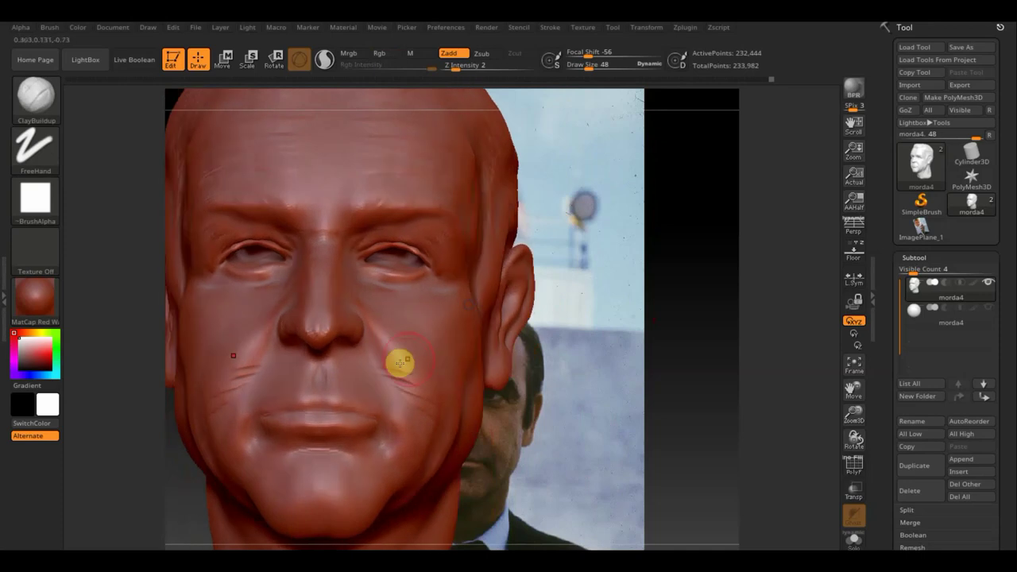
From a three-quarter view, add faint creases on the lower cheek.
{"action": "key", "text": "shift"}
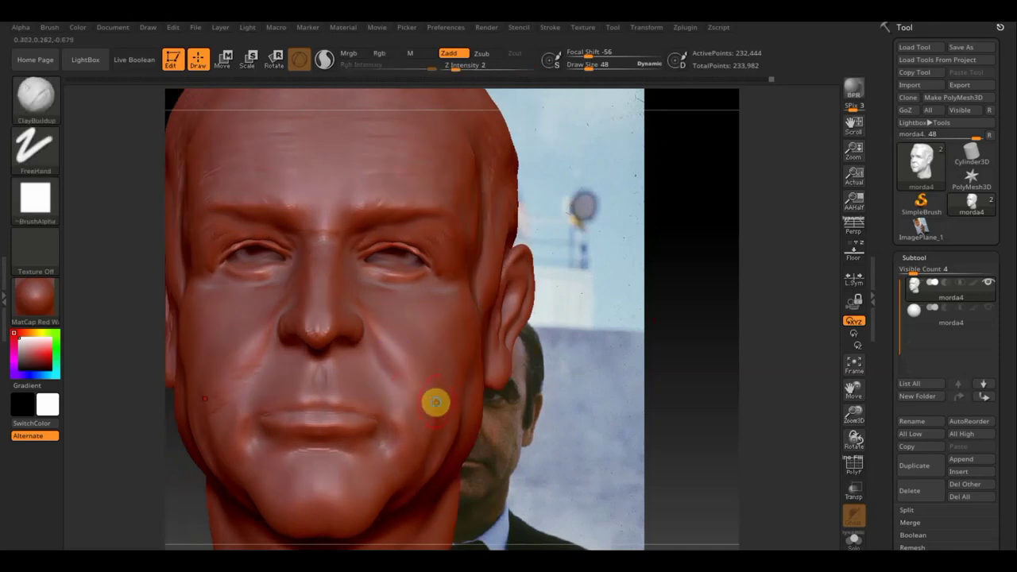
{"action": "mouse_move", "coordinate": [434, 402]}
{"action": "right_mouse_down"}
{"action": "mouse_move", "coordinate": [395, 409]}
{"action": "mouse_move", "coordinate": [427, 416]}
{"action": "right_mouse_up"}
{"action": "key", "text": "shift"}
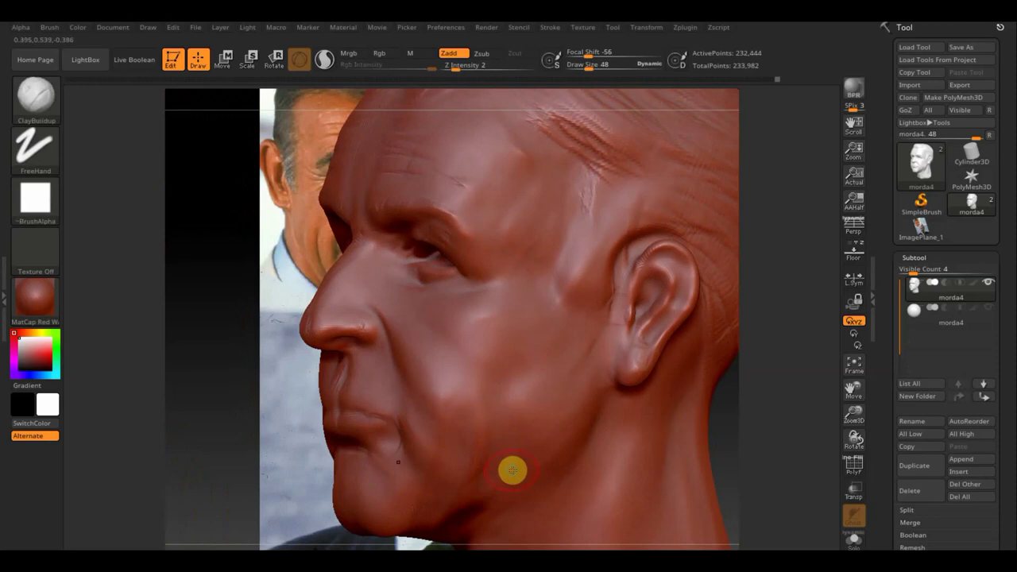
{"action": "right_click_drag", "start_coordinate": [511, 469], "coordinate": [497, 413]}
{"action": "mouse_move", "coordinate": [488, 381]}
{"action": "left_mouse_down"}
{"action": "mouse_move", "coordinate": [497, 386]}
{"action": "mouse_move", "coordinate": [483, 459]}
{"action": "left_mouse_up"}
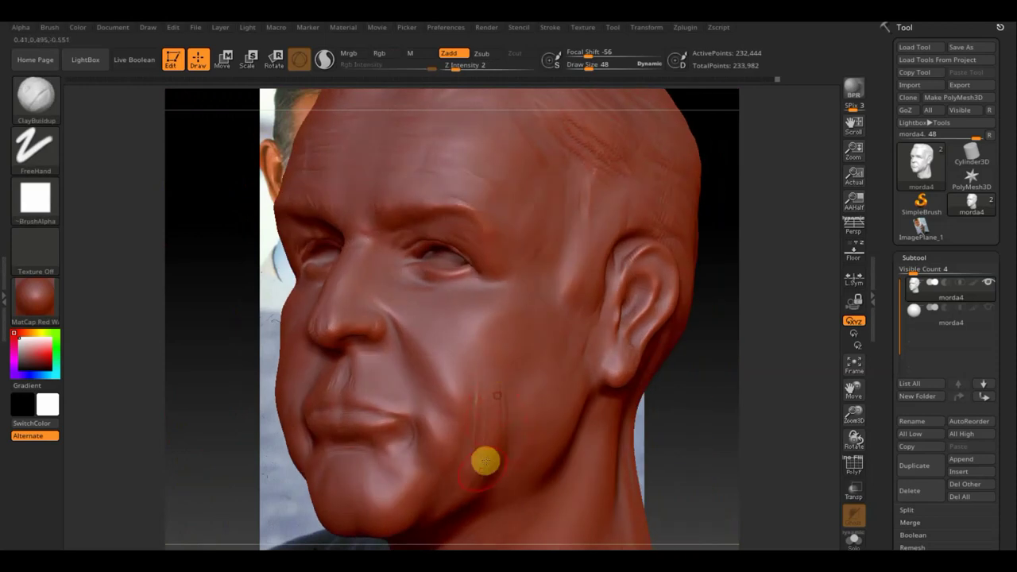
{"action": "left_click_drag", "start_coordinate": [445, 505], "coordinate": [434, 506]}
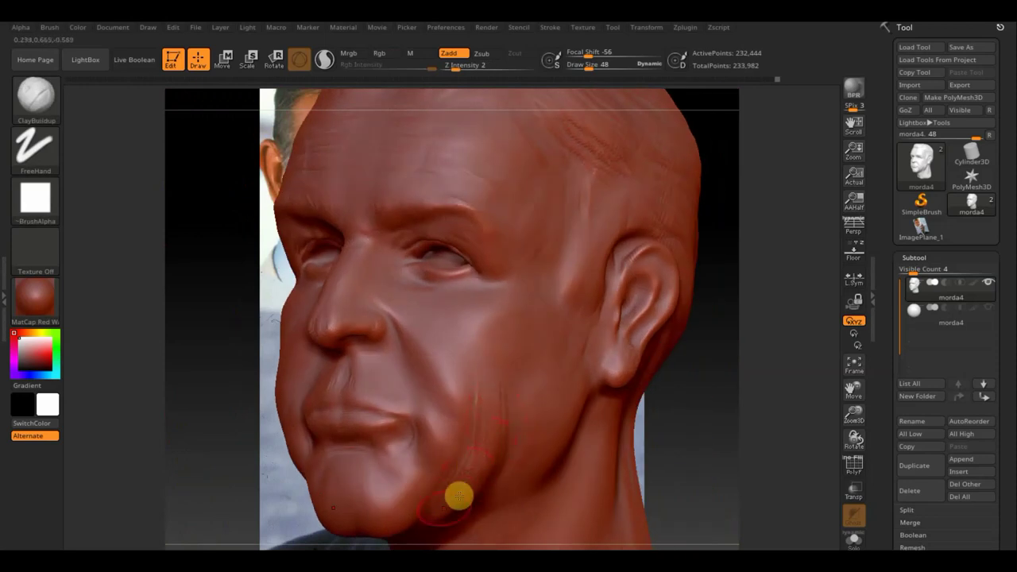
Tilt the head up to sculpt short creases under the chin, then return to frontal.
{"action": "mouse_move", "coordinate": [461, 506]}
{"action": "right_mouse_down"}
{"action": "mouse_move", "coordinate": [488, 386]}
{"action": "mouse_move", "coordinate": [522, 422]}
{"action": "mouse_move", "coordinate": [503, 461]}
{"action": "mouse_move", "coordinate": [572, 461]}
{"action": "mouse_move", "coordinate": [618, 345]}
{"action": "mouse_move", "coordinate": [587, 363]}
{"action": "right_mouse_up"}
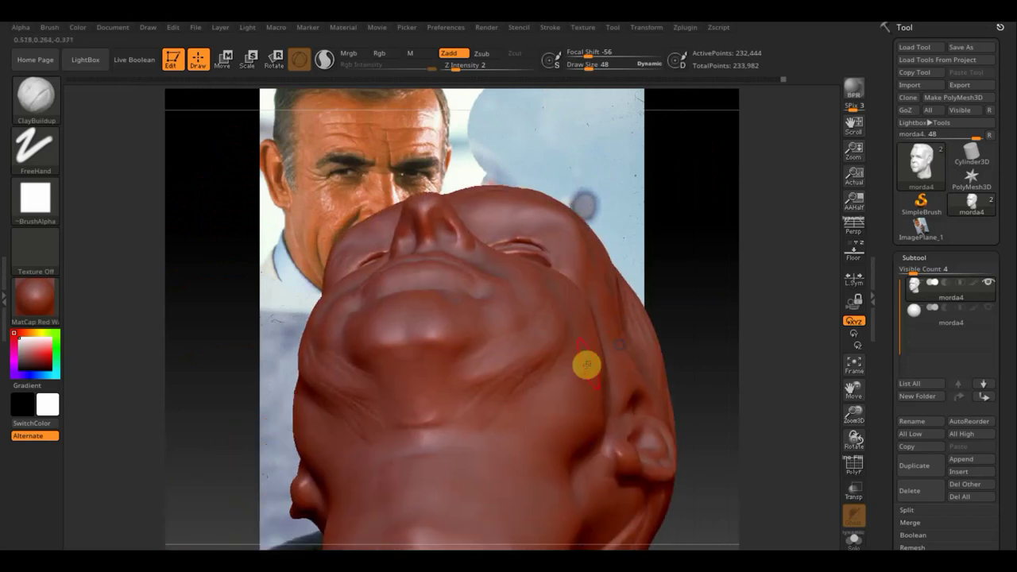
{"action": "key", "text": "shift"}
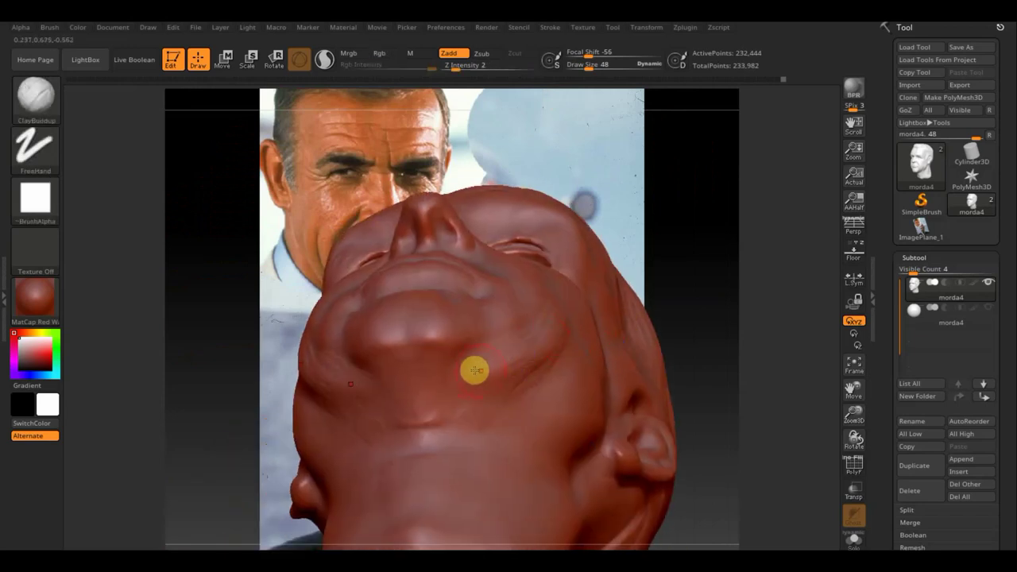
{"action": "mouse_move", "coordinate": [474, 370]}
{"action": "left_mouse_down"}
{"action": "mouse_move", "coordinate": [488, 399]}
{"action": "mouse_move", "coordinate": [493, 353]}
{"action": "mouse_move", "coordinate": [472, 387]}
{"action": "mouse_move", "coordinate": [463, 371]}
{"action": "mouse_move", "coordinate": [416, 365]}
{"action": "mouse_move", "coordinate": [406, 466]}
{"action": "mouse_move", "coordinate": [403, 403]}
{"action": "mouse_move", "coordinate": [369, 409]}
{"action": "mouse_move", "coordinate": [438, 410]}
{"action": "mouse_move", "coordinate": [392, 400]}
{"action": "left_mouse_up"}
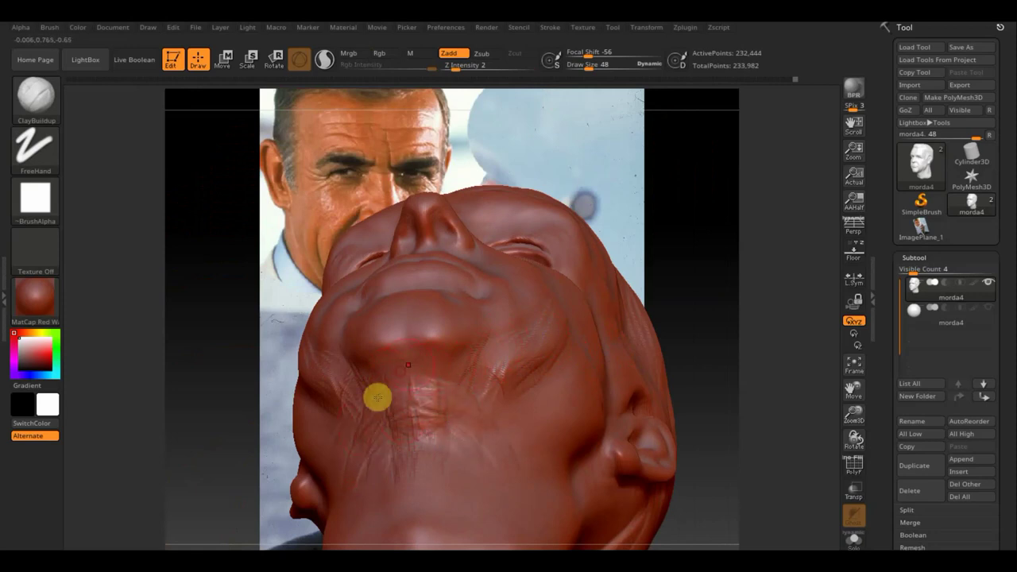
{"action": "mouse_move", "coordinate": [404, 422]}
{"action": "right_mouse_down"}
{"action": "mouse_move", "coordinate": [414, 494]}
{"action": "mouse_move", "coordinate": [404, 402]}
{"action": "right_mouse_up"}
{"action": "left_click_drag", "start_coordinate": [376, 477], "coordinate": [403, 450], "text": "shift"}
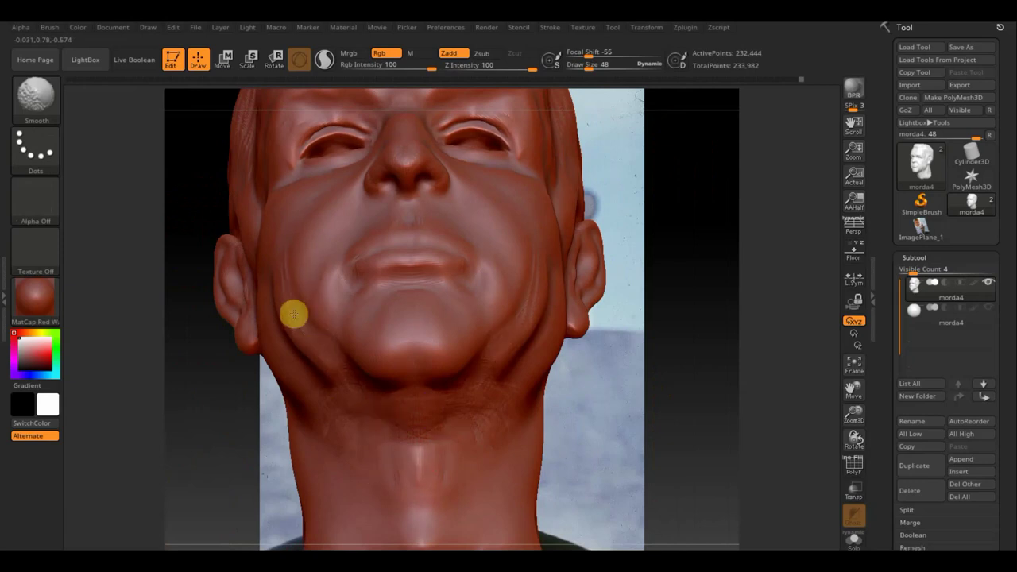
Smooth from cheek down to neck in side profile, then zoom in on the chin and jaw.
{"action": "mouse_move", "coordinate": [334, 307]}
{"action": "right_mouse_down"}
{"action": "mouse_move", "coordinate": [358, 310]}
{"action": "mouse_move", "coordinate": [246, 273]}
{"action": "right_mouse_up"}
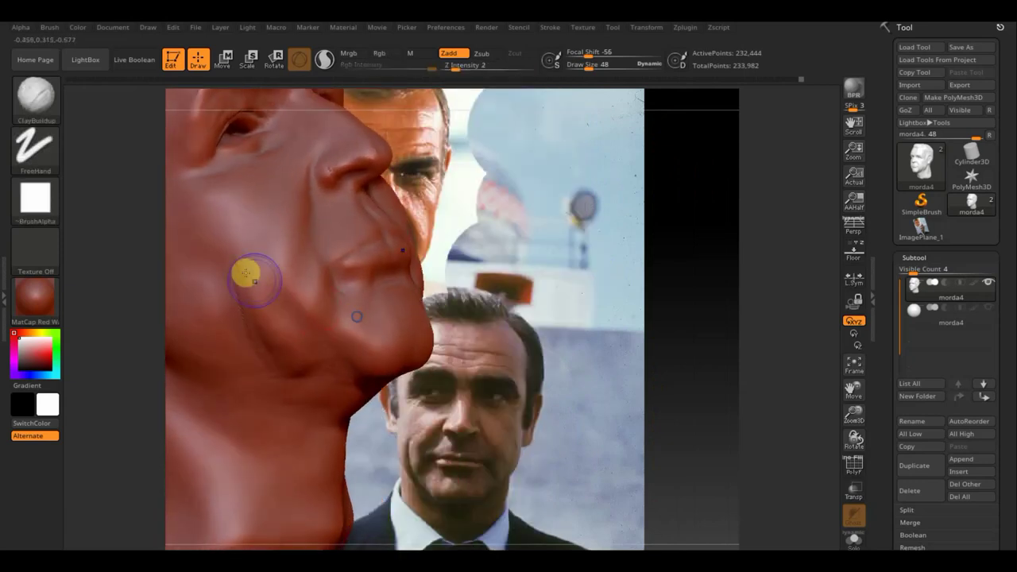
{"action": "mouse_move", "coordinate": [245, 273]}
{"action": "left_mouse_down", "text": "shift"}
{"action": "mouse_move", "coordinate": [306, 389]}
{"action": "mouse_move", "coordinate": [298, 386]}
{"action": "mouse_move", "coordinate": [318, 397]}
{"action": "left_mouse_up", "text": "shift"}
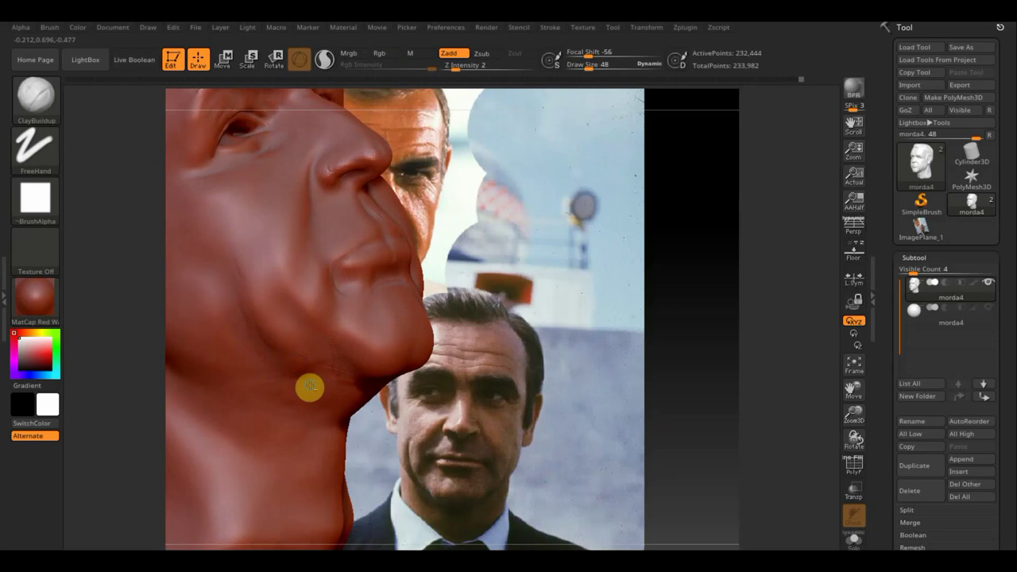
{"action": "right_click_drag", "start_coordinate": [310, 387], "coordinate": [332, 429]}
{"action": "mouse_move", "coordinate": [340, 379]}
{"action": "right_mouse_down"}
{"action": "mouse_move", "coordinate": [402, 413]}
{"action": "mouse_move", "coordinate": [443, 375]}
{"action": "mouse_move", "coordinate": [429, 373]}
{"action": "right_mouse_up"}
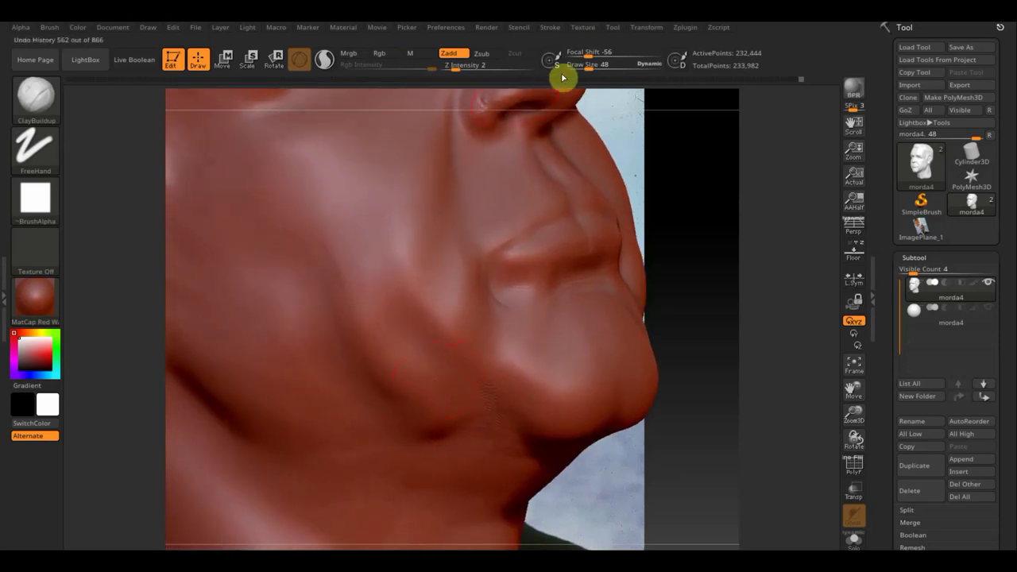
At ClayBuildup draw size 28, sculpt fine wrinkle marks across the cheek and down its fold.
{"action": "left_click_drag", "start_coordinate": [566, 67], "coordinate": [583, 68]}
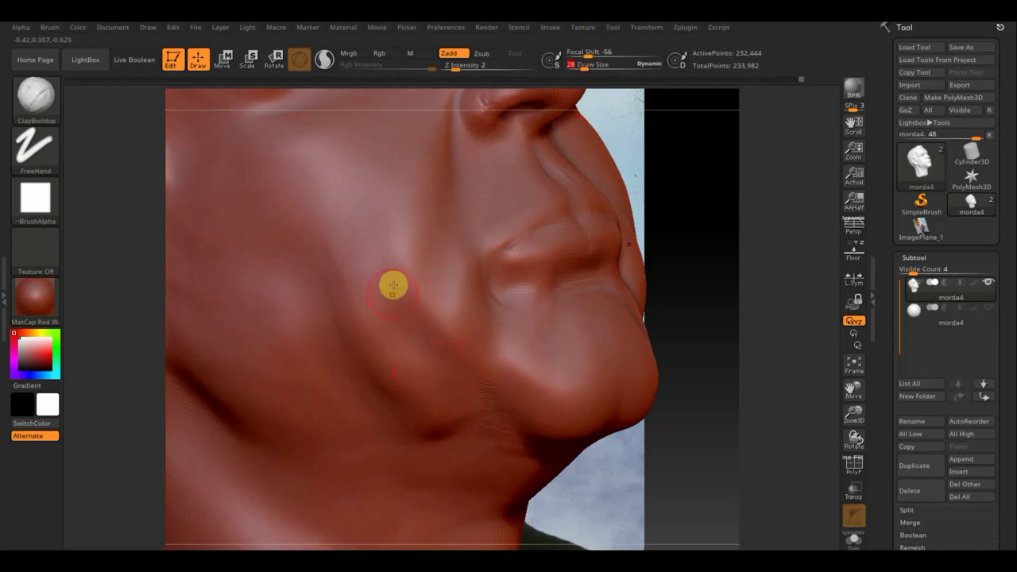
{"action": "mouse_move", "coordinate": [374, 227]}
{"action": "left_mouse_down"}
{"action": "mouse_move", "coordinate": [366, 289]}
{"action": "mouse_move", "coordinate": [359, 254]}
{"action": "mouse_move", "coordinate": [386, 325]}
{"action": "mouse_move", "coordinate": [420, 341]}
{"action": "mouse_move", "coordinate": [395, 358]}
{"action": "mouse_move", "coordinate": [436, 365]}
{"action": "left_mouse_up"}
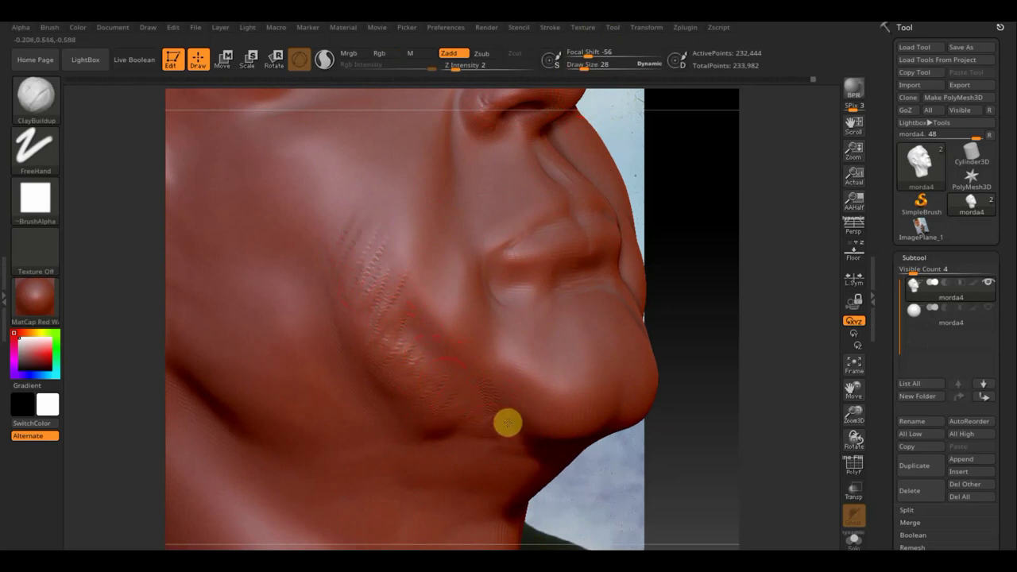
{"action": "mouse_move", "coordinate": [499, 424]}
{"action": "left_mouse_down"}
{"action": "mouse_move", "coordinate": [434, 438]}
{"action": "mouse_move", "coordinate": [499, 428]}
{"action": "mouse_move", "coordinate": [500, 446]}
{"action": "mouse_move", "coordinate": [511, 445]}
{"action": "mouse_move", "coordinate": [469, 416]}
{"action": "mouse_move", "coordinate": [352, 209]}
{"action": "mouse_move", "coordinate": [384, 170]}
{"action": "left_mouse_up"}
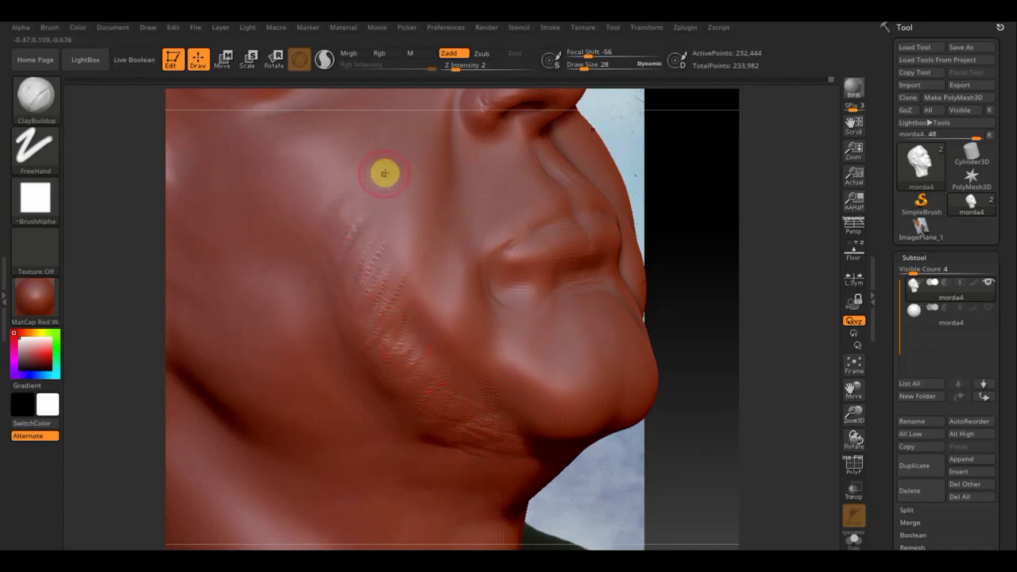
{"action": "mouse_move", "coordinate": [376, 254]}
{"action": "left_mouse_down"}
{"action": "mouse_move", "coordinate": [415, 236]}
{"action": "mouse_move", "coordinate": [386, 300]}
{"action": "mouse_move", "coordinate": [434, 200]}
{"action": "mouse_move", "coordinate": [407, 282]}
{"action": "mouse_move", "coordinate": [443, 245]}
{"action": "mouse_move", "coordinate": [445, 154]}
{"action": "mouse_move", "coordinate": [444, 191]}
{"action": "left_mouse_up"}
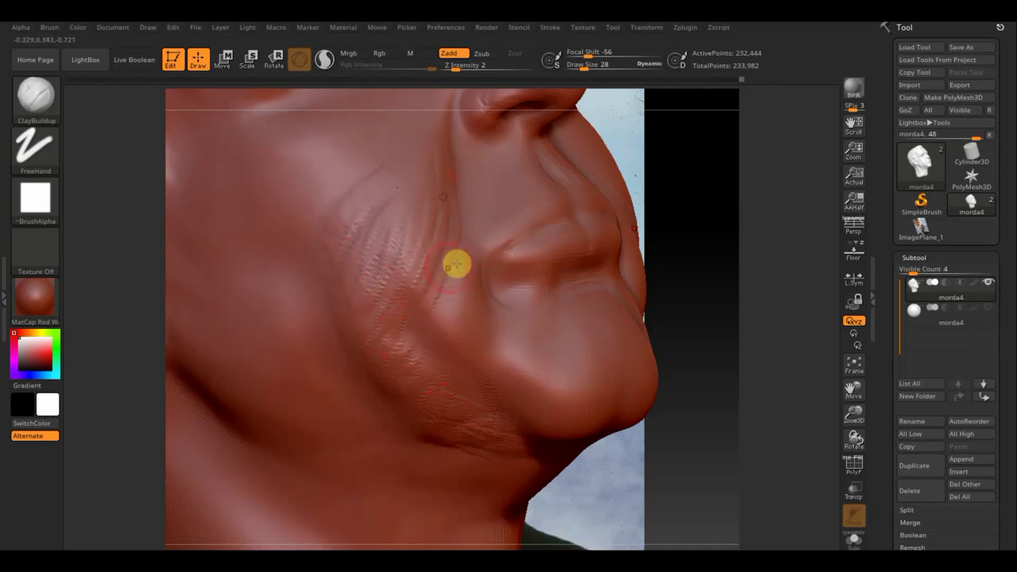
{"action": "right_click_drag", "start_coordinate": [456, 263], "coordinate": [469, 329]}
{"action": "mouse_move", "coordinate": [440, 281]}
{"action": "left_mouse_down"}
{"action": "mouse_move", "coordinate": [450, 311]}
{"action": "mouse_move", "coordinate": [416, 332]}
{"action": "mouse_move", "coordinate": [424, 390]}
{"action": "mouse_move", "coordinate": [407, 407]}
{"action": "mouse_move", "coordinate": [434, 405]}
{"action": "mouse_move", "coordinate": [429, 320]}
{"action": "mouse_move", "coordinate": [450, 295]}
{"action": "mouse_move", "coordinate": [447, 254]}
{"action": "mouse_move", "coordinate": [454, 283]}
{"action": "mouse_move", "coordinate": [463, 202]}
{"action": "left_mouse_up"}
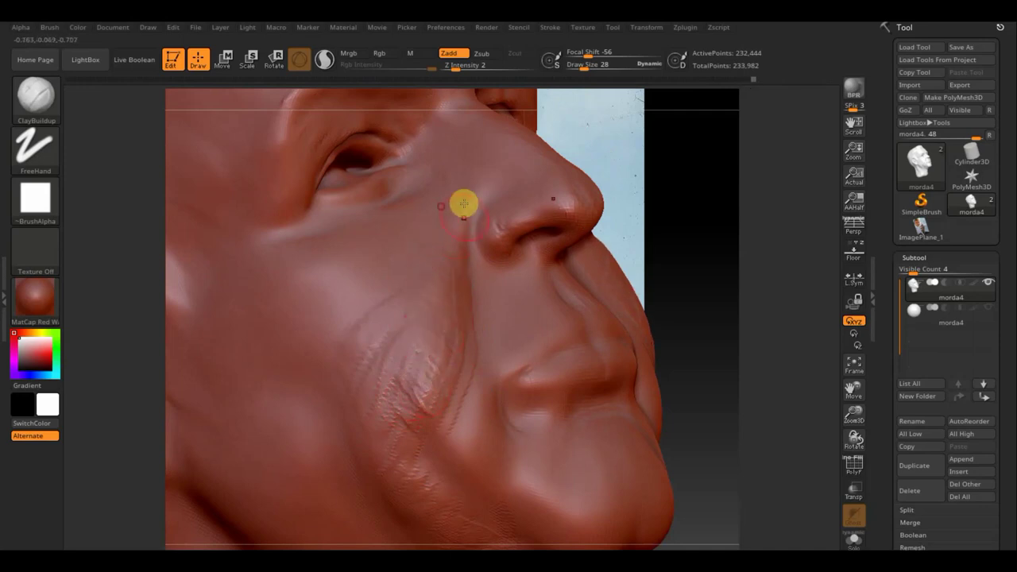
Build up and deepen the nasolabial fold from the mouth corner.
{"action": "right_click_drag", "start_coordinate": [516, 357], "coordinate": [504, 297], "text": "alt"}
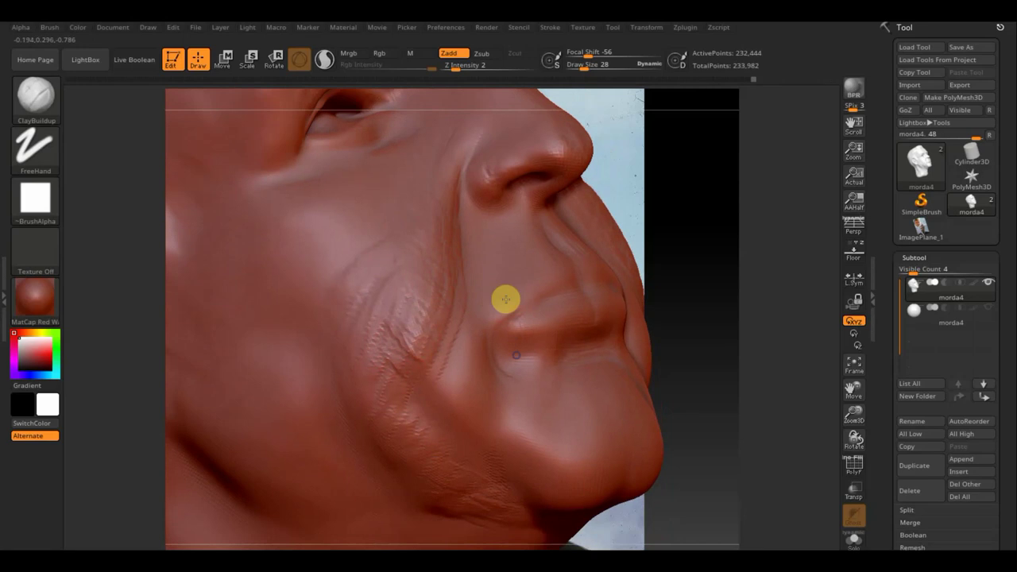
{"action": "mouse_move", "coordinate": [480, 300]}
{"action": "left_mouse_down"}
{"action": "mouse_move", "coordinate": [501, 283]}
{"action": "mouse_move", "coordinate": [465, 371]}
{"action": "left_mouse_up"}
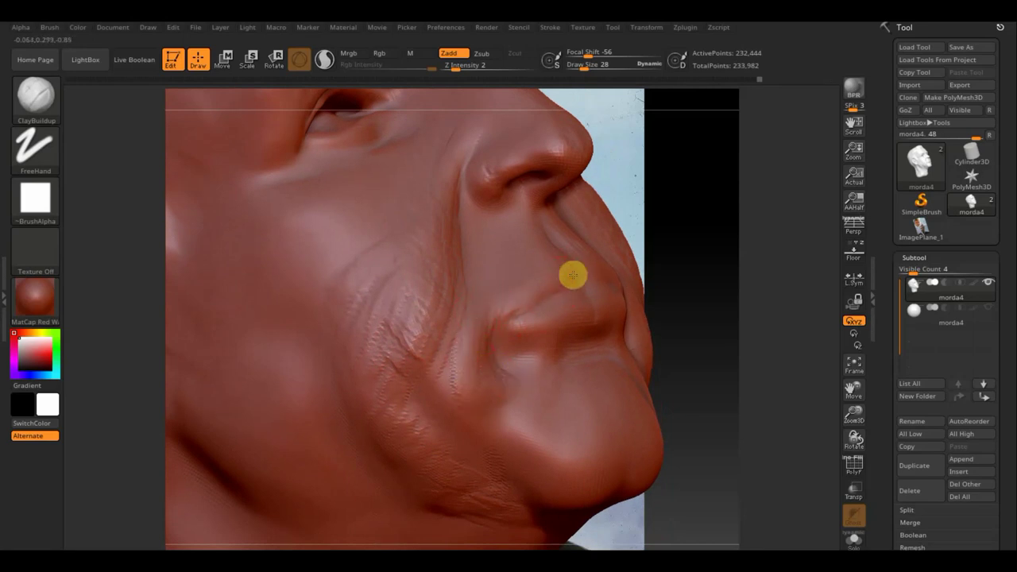
{"action": "mouse_move", "coordinate": [562, 276]}
{"action": "left_mouse_down"}
{"action": "mouse_move", "coordinate": [533, 288]}
{"action": "mouse_move", "coordinate": [504, 220]}
{"action": "mouse_move", "coordinate": [503, 235]}
{"action": "left_mouse_up"}
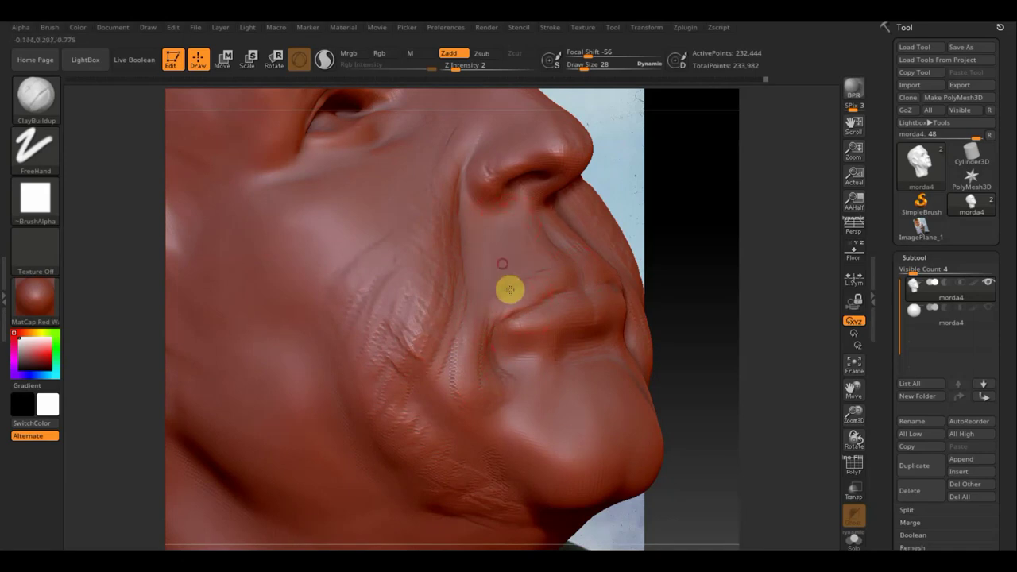
{"action": "mouse_move", "coordinate": [509, 289]}
{"action": "left_mouse_down"}
{"action": "mouse_move", "coordinate": [484, 234]}
{"action": "mouse_move", "coordinate": [472, 290]}
{"action": "mouse_move", "coordinate": [465, 233]}
{"action": "mouse_move", "coordinate": [482, 224]}
{"action": "left_mouse_up"}
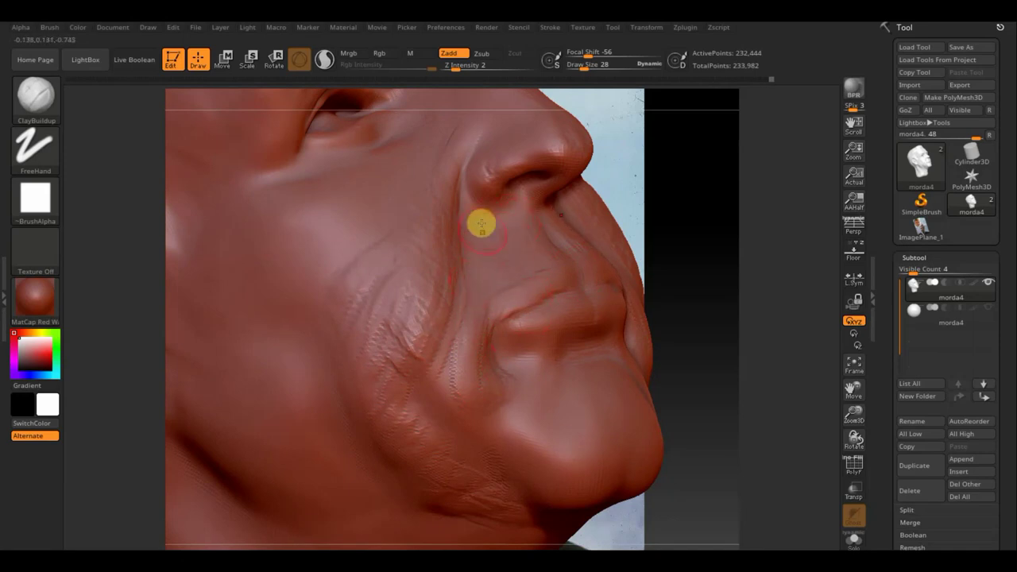
Smooth the scratchy wrinkles around the nose and along the cheek fold.
{"action": "mouse_move", "coordinate": [477, 413]}
{"action": "right_mouse_down"}
{"action": "mouse_move", "coordinate": [454, 409]}
{"action": "mouse_move", "coordinate": [530, 219]}
{"action": "right_mouse_up"}
{"action": "key", "text": "shift"}
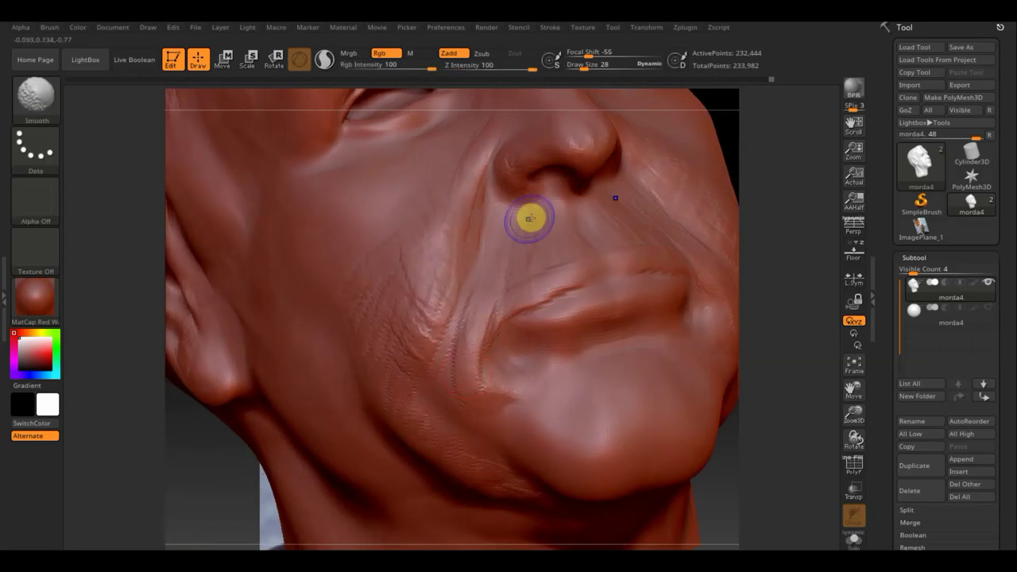
{"action": "mouse_move", "coordinate": [530, 218]}
{"action": "left_mouse_down", "text": "shift"}
{"action": "mouse_move", "coordinate": [525, 254]}
{"action": "mouse_move", "coordinate": [456, 170]}
{"action": "mouse_move", "coordinate": [495, 109]}
{"action": "left_mouse_up", "text": "shift"}
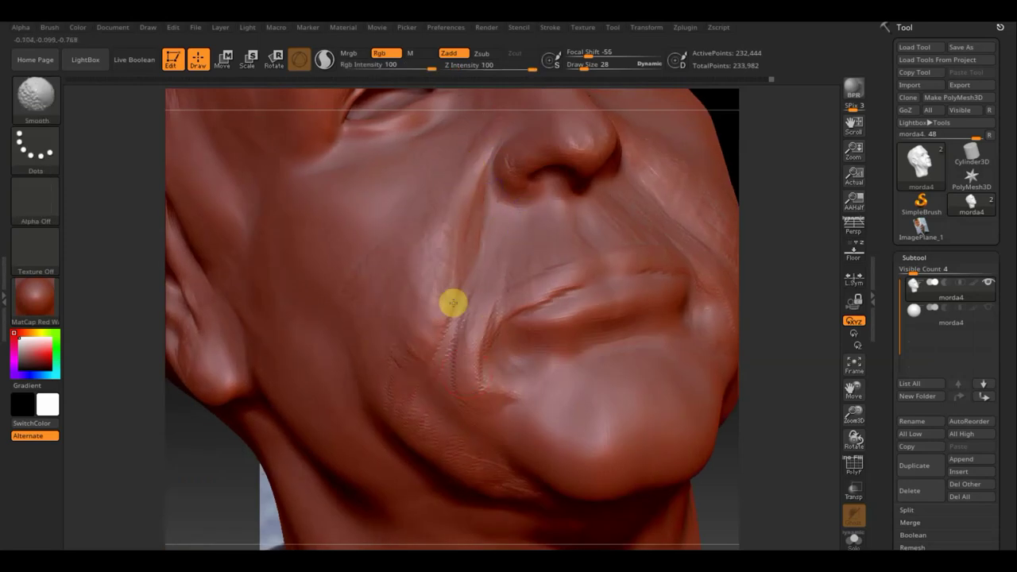
{"action": "mouse_move", "coordinate": [453, 303]}
{"action": "left_mouse_down", "text": "shift"}
{"action": "mouse_move", "coordinate": [433, 389]}
{"action": "mouse_move", "coordinate": [476, 374]}
{"action": "mouse_move", "coordinate": [502, 349]}
{"action": "mouse_move", "coordinate": [530, 397]}
{"action": "mouse_move", "coordinate": [573, 369]}
{"action": "left_mouse_up", "text": "shift"}
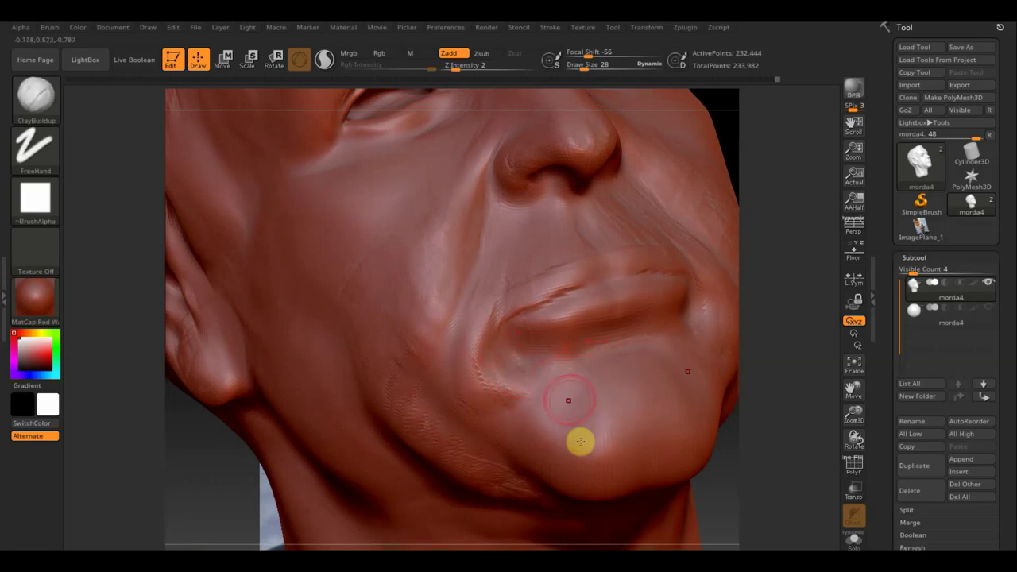
Carve vertical grooves below the lower lip and soften them along the chin crease.
{"action": "key", "text": "space"}
{"action": "mouse_move", "coordinate": [558, 373]}
{"action": "left_mouse_down"}
{"action": "mouse_move", "coordinate": [559, 492]}
{"action": "mouse_move", "coordinate": [564, 391]}
{"action": "mouse_move", "coordinate": [551, 427]}
{"action": "mouse_move", "coordinate": [545, 373]}
{"action": "mouse_move", "coordinate": [532, 379]}
{"action": "left_mouse_up"}
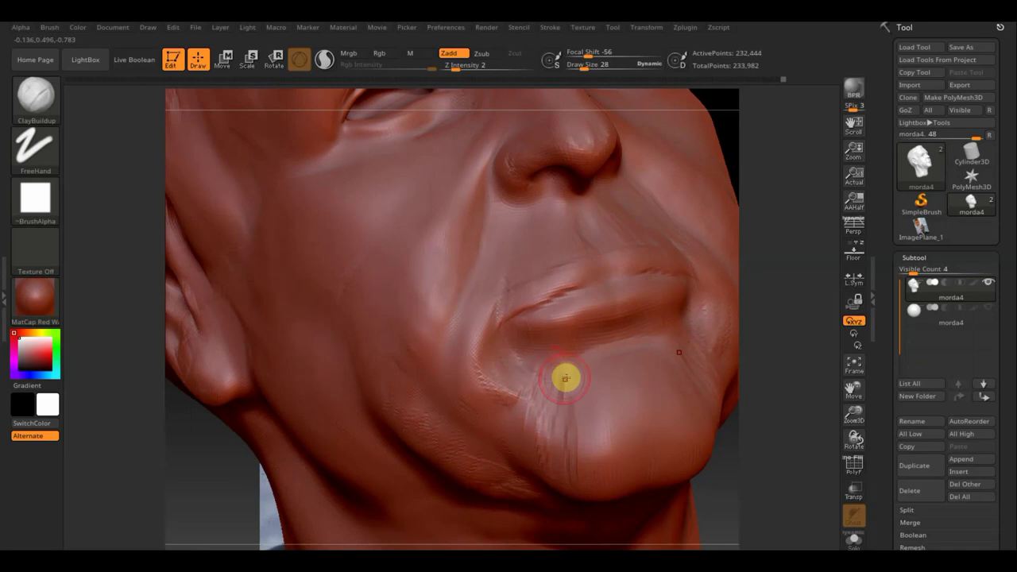
{"action": "mouse_move", "coordinate": [566, 378]}
{"action": "left_mouse_down"}
{"action": "mouse_move", "coordinate": [601, 458]}
{"action": "mouse_move", "coordinate": [570, 458]}
{"action": "mouse_move", "coordinate": [559, 413]}
{"action": "mouse_move", "coordinate": [541, 395]}
{"action": "mouse_move", "coordinate": [570, 377]}
{"action": "mouse_move", "coordinate": [540, 431]}
{"action": "mouse_move", "coordinate": [540, 468]}
{"action": "left_mouse_up"}
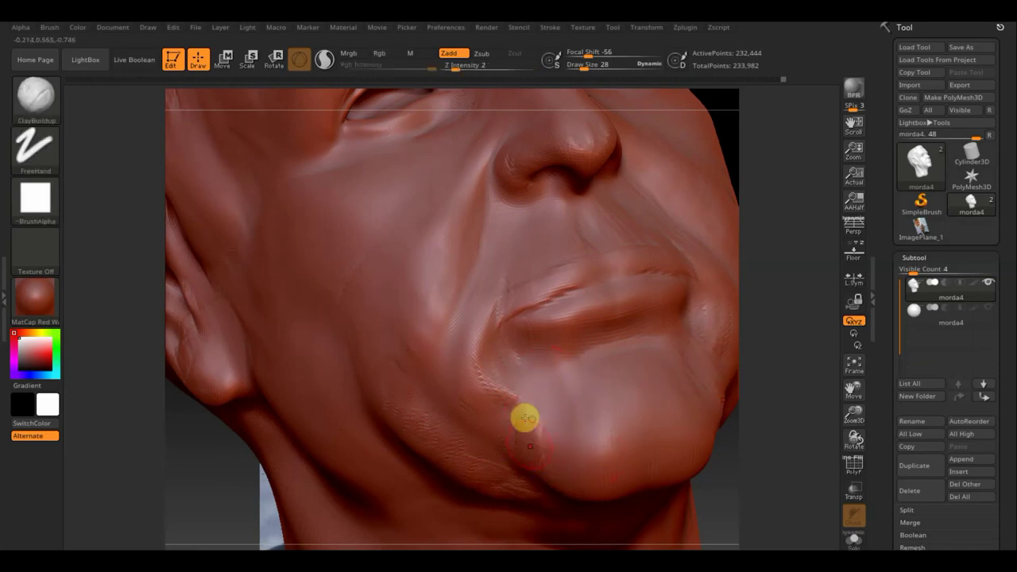
{"action": "mouse_move", "coordinate": [524, 417]}
{"action": "left_mouse_down"}
{"action": "mouse_move", "coordinate": [504, 447]}
{"action": "mouse_move", "coordinate": [505, 436]}
{"action": "mouse_move", "coordinate": [531, 447]}
{"action": "mouse_move", "coordinate": [549, 476]}
{"action": "mouse_move", "coordinate": [538, 431]}
{"action": "mouse_move", "coordinate": [553, 479]}
{"action": "left_mouse_up"}
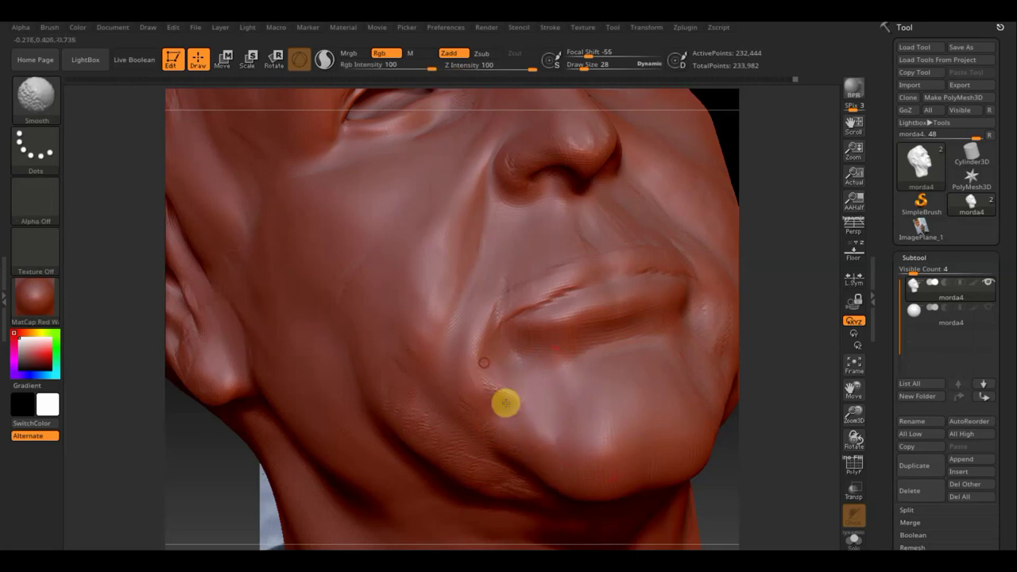
Add crease lines beside the mouth and along the lower cheek, then soften the striations.
{"action": "left_click_drag", "start_coordinate": [504, 402], "coordinate": [432, 314], "text": "shift"}
{"action": "mouse_move", "coordinate": [454, 279]}
{"action": "left_mouse_down"}
{"action": "mouse_move", "coordinate": [438, 313]}
{"action": "mouse_move", "coordinate": [447, 246]}
{"action": "mouse_move", "coordinate": [427, 268]}
{"action": "mouse_move", "coordinate": [428, 319]}
{"action": "mouse_move", "coordinate": [431, 215]}
{"action": "mouse_move", "coordinate": [440, 263]}
{"action": "mouse_move", "coordinate": [461, 286]}
{"action": "left_mouse_up"}
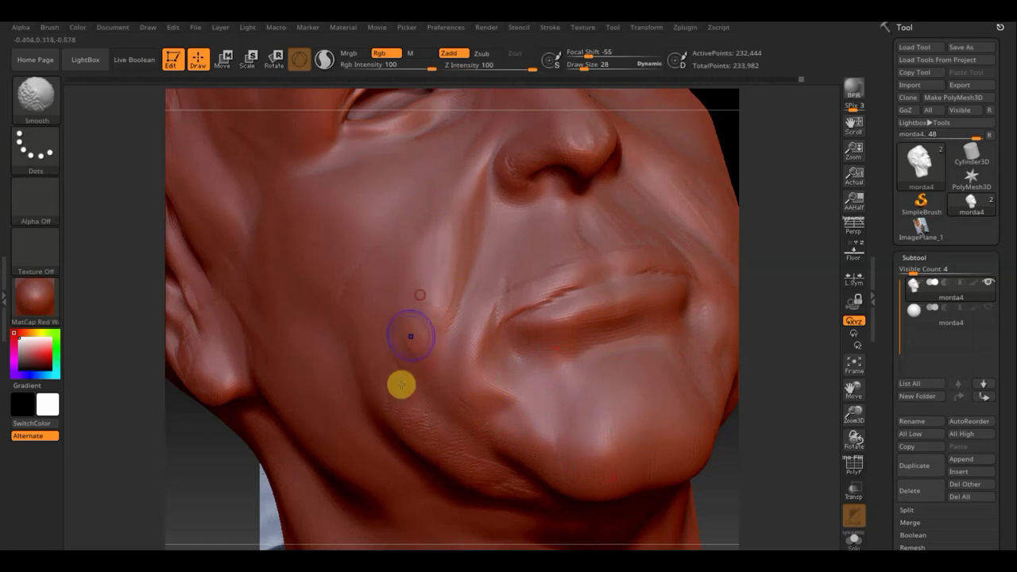
{"action": "mouse_move", "coordinate": [402, 384]}
{"action": "left_mouse_down"}
{"action": "mouse_move", "coordinate": [371, 334]}
{"action": "mouse_move", "coordinate": [425, 452]}
{"action": "mouse_move", "coordinate": [440, 447]}
{"action": "mouse_move", "coordinate": [474, 465]}
{"action": "mouse_move", "coordinate": [391, 371]}
{"action": "mouse_move", "coordinate": [360, 366]}
{"action": "mouse_move", "coordinate": [347, 288]}
{"action": "mouse_move", "coordinate": [363, 248]}
{"action": "mouse_move", "coordinate": [368, 286]}
{"action": "mouse_move", "coordinate": [367, 265]}
{"action": "mouse_move", "coordinate": [429, 154]}
{"action": "mouse_move", "coordinate": [377, 244]}
{"action": "mouse_move", "coordinate": [355, 341]}
{"action": "mouse_move", "coordinate": [389, 227]}
{"action": "mouse_move", "coordinate": [366, 295]}
{"action": "left_mouse_up"}
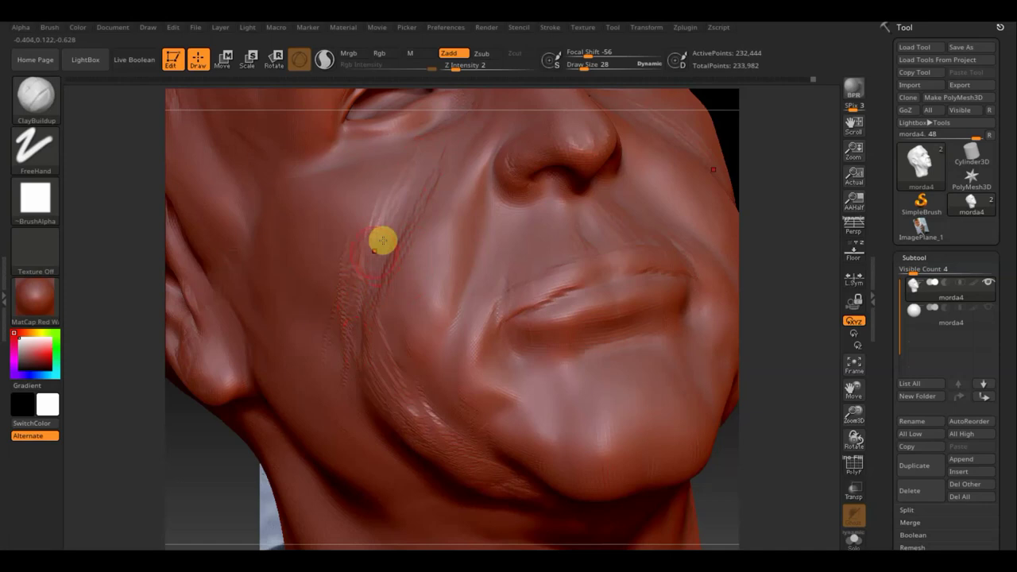
{"action": "mouse_move", "coordinate": [381, 238]}
{"action": "left_mouse_down", "text": "shift"}
{"action": "mouse_move", "coordinate": [434, 182]}
{"action": "mouse_move", "coordinate": [363, 216]}
{"action": "mouse_move", "coordinate": [364, 289]}
{"action": "mouse_move", "coordinate": [345, 365]}
{"action": "mouse_move", "coordinate": [352, 334]}
{"action": "mouse_move", "coordinate": [389, 320]}
{"action": "mouse_move", "coordinate": [377, 386]}
{"action": "mouse_move", "coordinate": [436, 448]}
{"action": "mouse_move", "coordinate": [525, 513]}
{"action": "mouse_move", "coordinate": [536, 497]}
{"action": "mouse_move", "coordinate": [433, 461]}
{"action": "mouse_move", "coordinate": [361, 356]}
{"action": "mouse_move", "coordinate": [358, 307]}
{"action": "mouse_move", "coordinate": [343, 327]}
{"action": "mouse_move", "coordinate": [382, 380]}
{"action": "mouse_move", "coordinate": [416, 263]}
{"action": "mouse_move", "coordinate": [404, 291]}
{"action": "mouse_move", "coordinate": [448, 272]}
{"action": "mouse_move", "coordinate": [436, 343]}
{"action": "mouse_move", "coordinate": [408, 313]}
{"action": "mouse_move", "coordinate": [424, 347]}
{"action": "mouse_move", "coordinate": [424, 310]}
{"action": "mouse_move", "coordinate": [382, 327]}
{"action": "mouse_move", "coordinate": [347, 320]}
{"action": "mouse_move", "coordinate": [339, 290]}
{"action": "left_mouse_up", "text": "shift"}
{"action": "mouse_move", "coordinate": [351, 356]}
{"action": "left_mouse_down", "text": "shift"}
{"action": "mouse_move", "coordinate": [342, 286]}
{"action": "mouse_move", "coordinate": [361, 379]}
{"action": "mouse_move", "coordinate": [335, 400]}
{"action": "left_mouse_up", "text": "shift"}
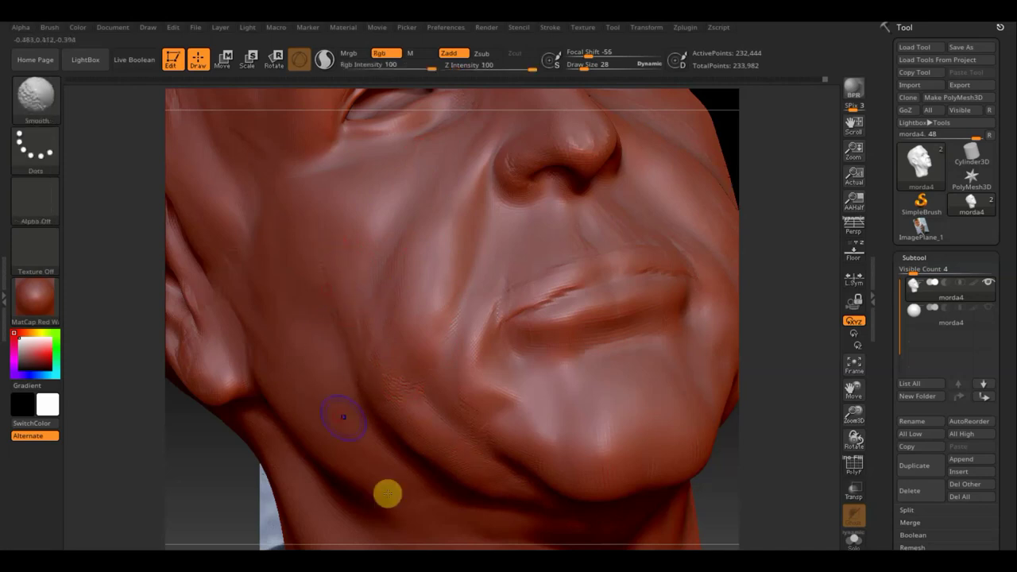
In side profile, add clay strokes along the jawline and soften them, ending at front view.
{"action": "mouse_move", "coordinate": [386, 492]}
{"action": "right_mouse_down"}
{"action": "mouse_move", "coordinate": [426, 495]}
{"action": "mouse_move", "coordinate": [389, 484]}
{"action": "right_mouse_up"}
{"action": "mouse_move", "coordinate": [281, 404]}
{"action": "left_mouse_down"}
{"action": "mouse_move", "coordinate": [368, 468]}
{"action": "mouse_move", "coordinate": [341, 454]}
{"action": "mouse_move", "coordinate": [431, 472]}
{"action": "mouse_move", "coordinate": [416, 475]}
{"action": "mouse_move", "coordinate": [420, 466]}
{"action": "mouse_move", "coordinate": [384, 434]}
{"action": "mouse_move", "coordinate": [427, 445]}
{"action": "mouse_move", "coordinate": [382, 436]}
{"action": "mouse_move", "coordinate": [446, 434]}
{"action": "mouse_move", "coordinate": [443, 413]}
{"action": "mouse_move", "coordinate": [484, 445]}
{"action": "mouse_move", "coordinate": [453, 456]}
{"action": "left_mouse_up"}
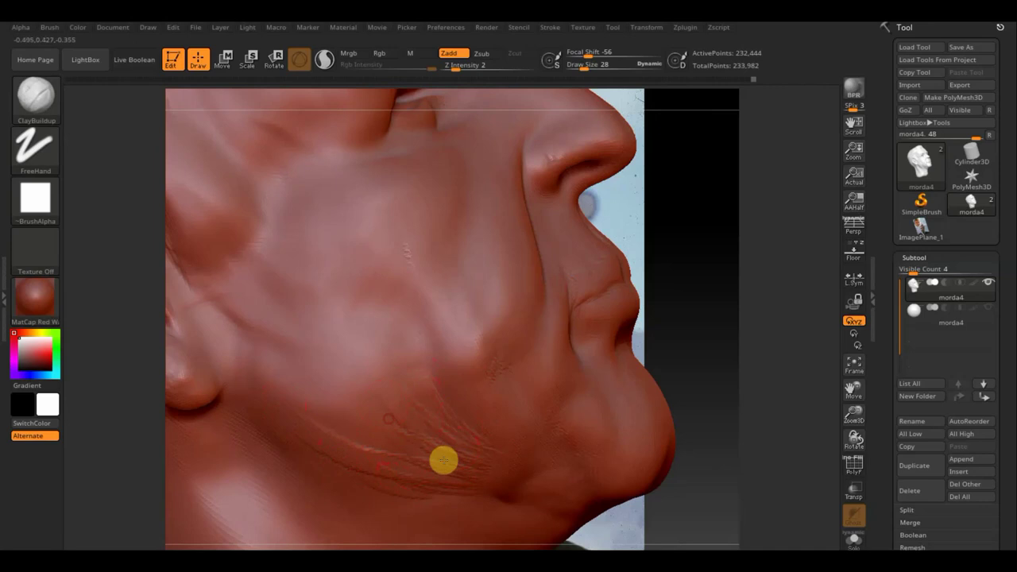
{"action": "key", "text": "shift"}
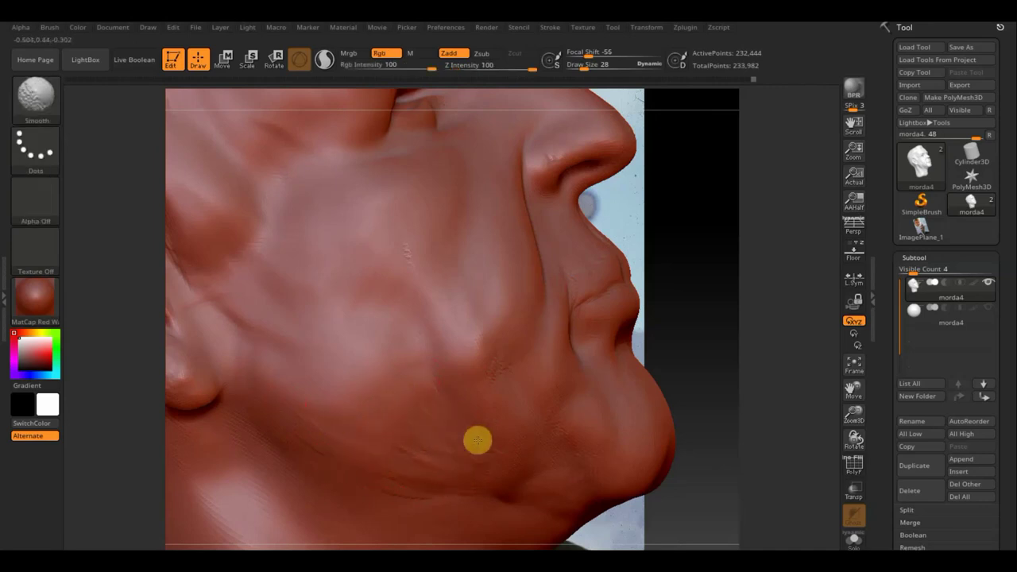
{"action": "mouse_move", "coordinate": [477, 438]}
{"action": "left_mouse_down", "text": "shift"}
{"action": "mouse_move", "coordinate": [516, 463]}
{"action": "mouse_move", "coordinate": [427, 449]}
{"action": "mouse_move", "coordinate": [474, 423]}
{"action": "left_mouse_up", "text": "shift"}
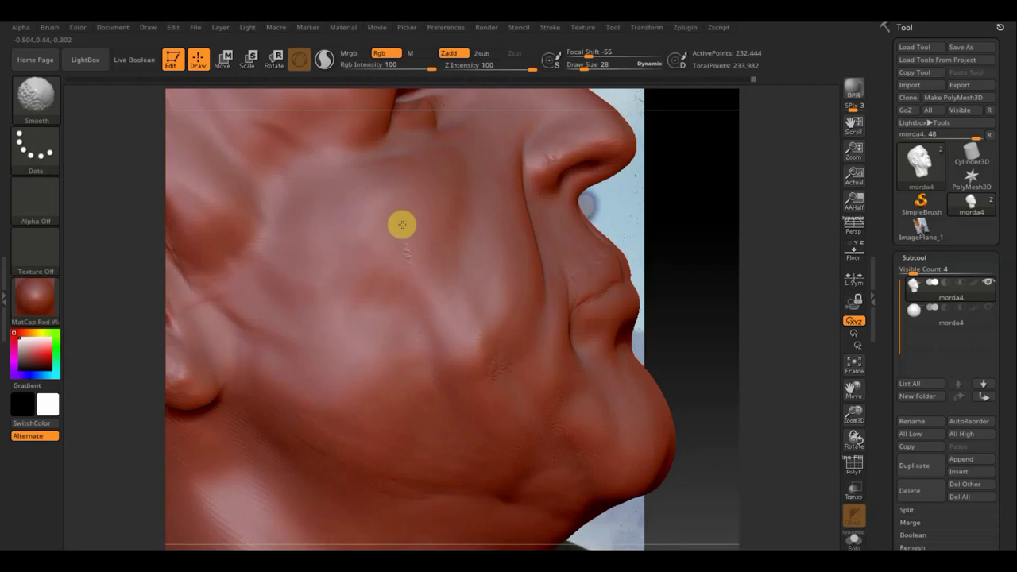
{"action": "key", "text": "shift"}
{"action": "mouse_move", "coordinate": [718, 490]}
{"action": "left_mouse_down"}
{"action": "mouse_move", "coordinate": [679, 397]}
{"action": "mouse_move", "coordinate": [672, 422]}
{"action": "mouse_move", "coordinate": [611, 463]}
{"action": "mouse_move", "coordinate": [669, 446]}
{"action": "left_mouse_up"}
{"action": "key", "text": "shift"}
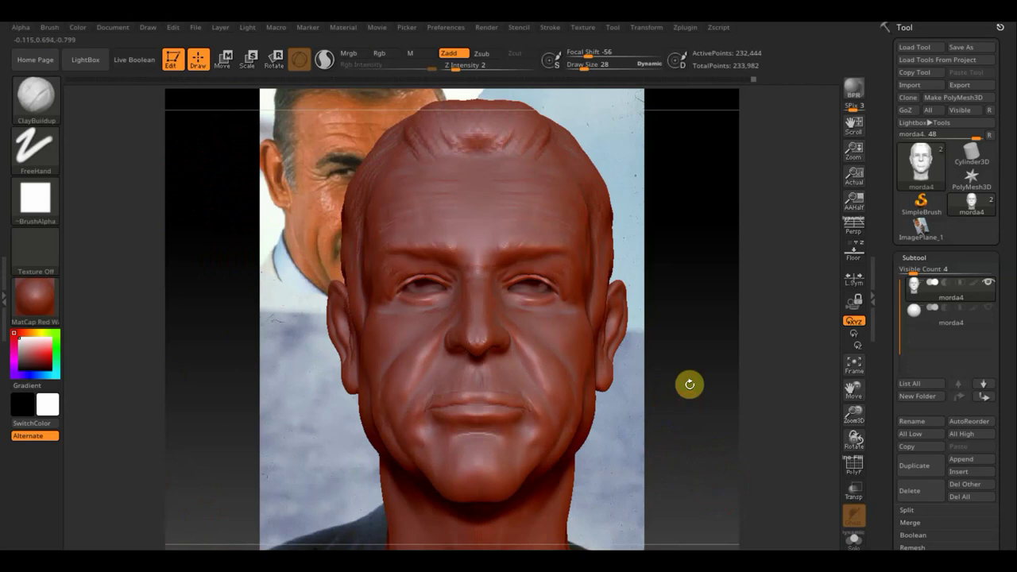
Pick the Move Topological brush at a much larger size and turn the head to three-quarter view.
{"action": "left_click", "coordinate": [34, 96]}
{"action": "left_click", "coordinate": [249, 107]}
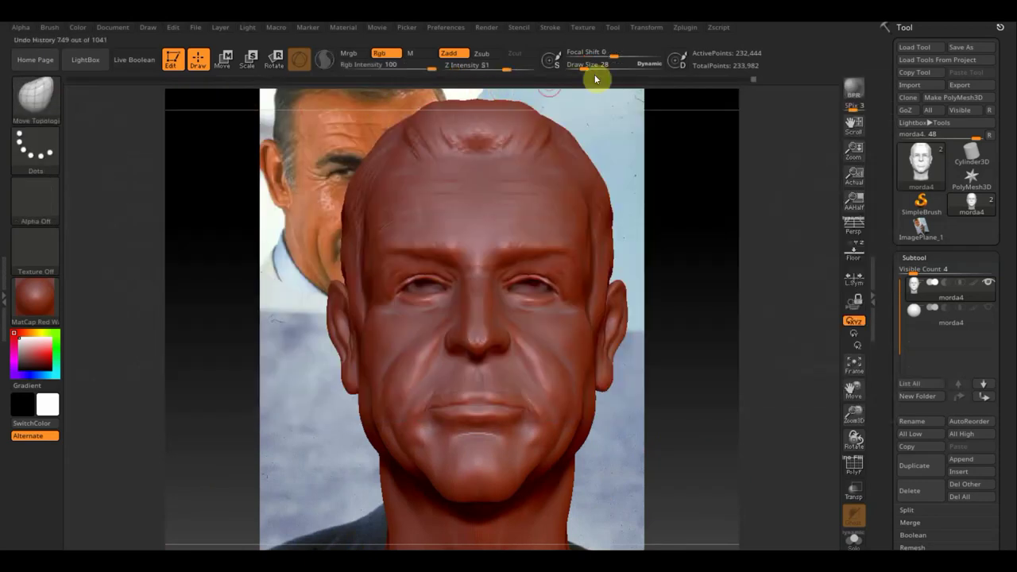
{"action": "left_click_drag", "start_coordinate": [584, 69], "coordinate": [601, 71]}
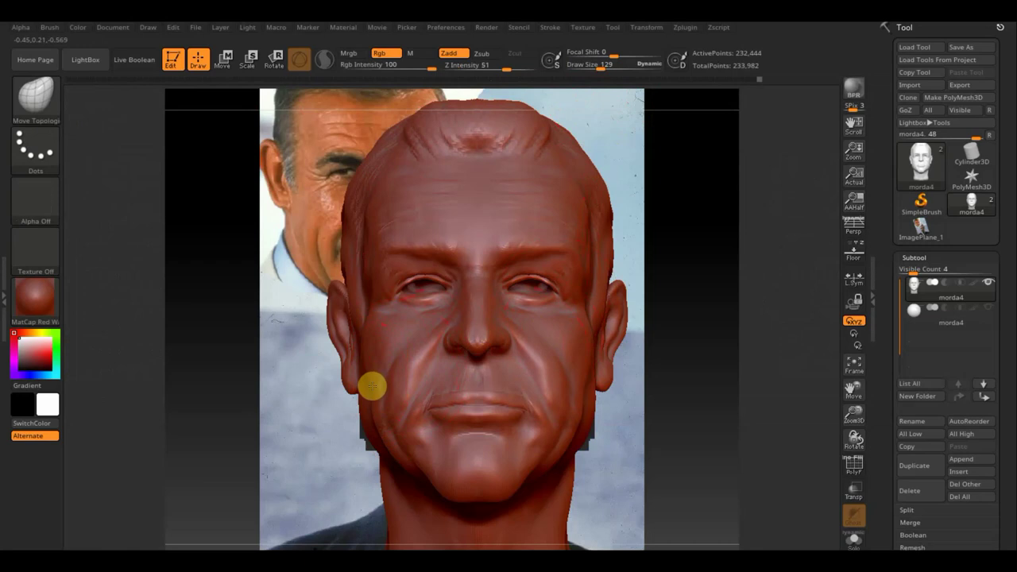
{"action": "left_click_drag", "start_coordinate": [640, 427], "coordinate": [582, 411]}
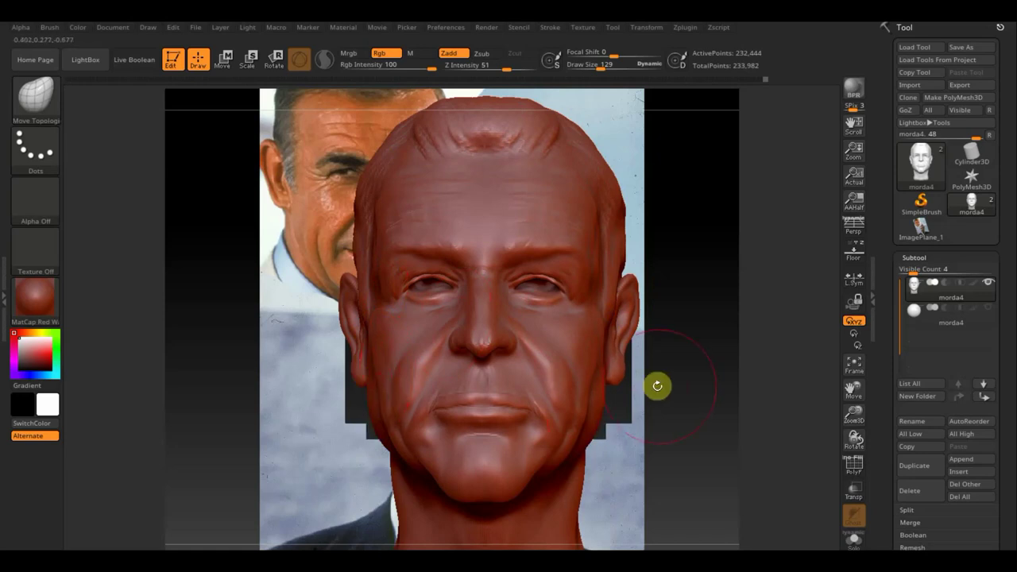
{"action": "left_click_drag", "start_coordinate": [644, 393], "coordinate": [669, 347]}
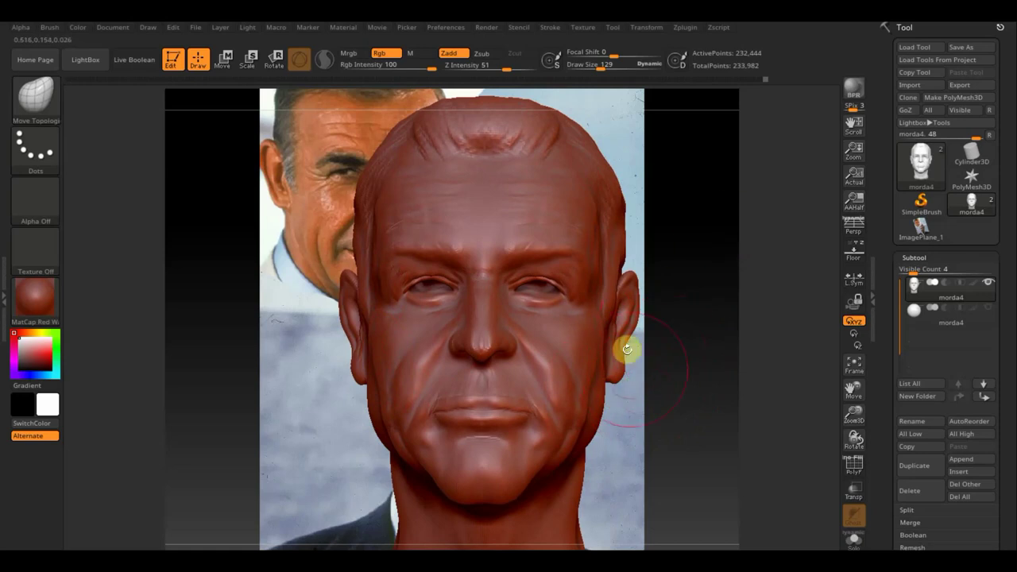
{"action": "left_click_drag", "start_coordinate": [627, 349], "coordinate": [577, 329]}
Reselect Move Topological with the MT shortcut and bring up the full brush library.
{"action": "left_click", "coordinate": [69, 98]}
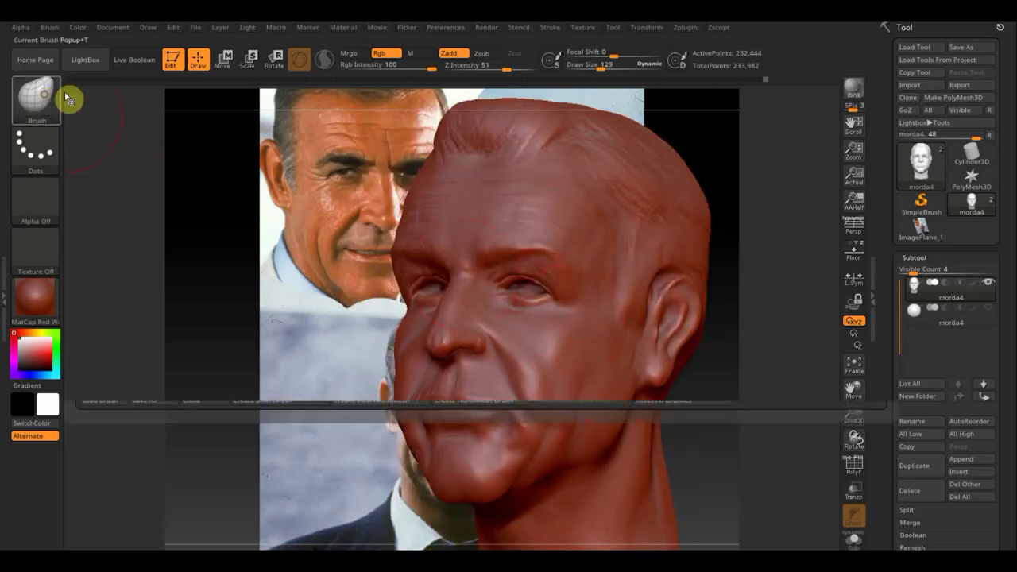
{"action": "key", "text": "m"}
{"action": "key", "text": "t"}
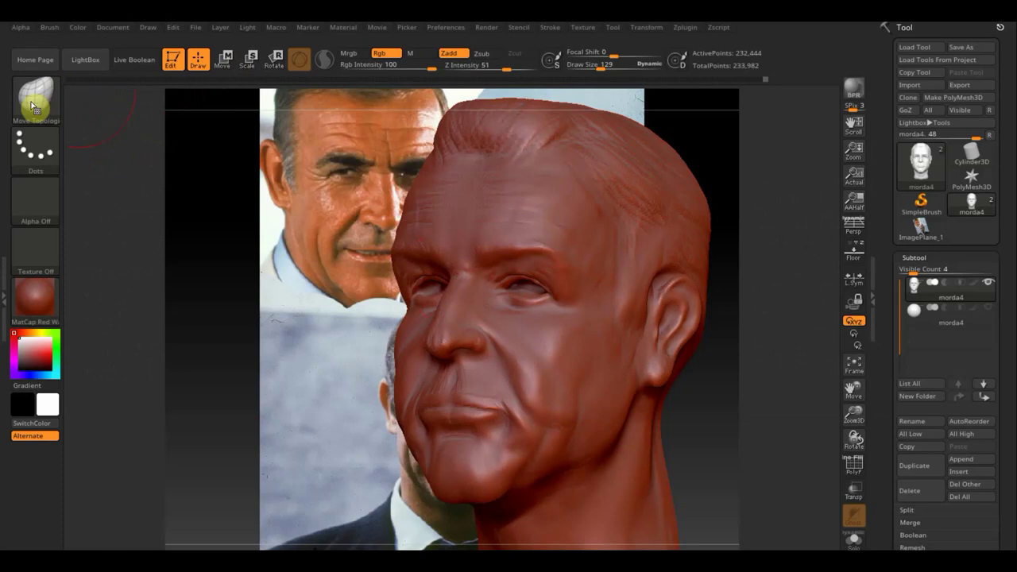
{"action": "left_click", "coordinate": [32, 106]}
Select ClayBuildup at draw size 28 and work fine wrinkle texture around the eyes and forehead.
{"action": "left_click", "coordinate": [164, 114]}
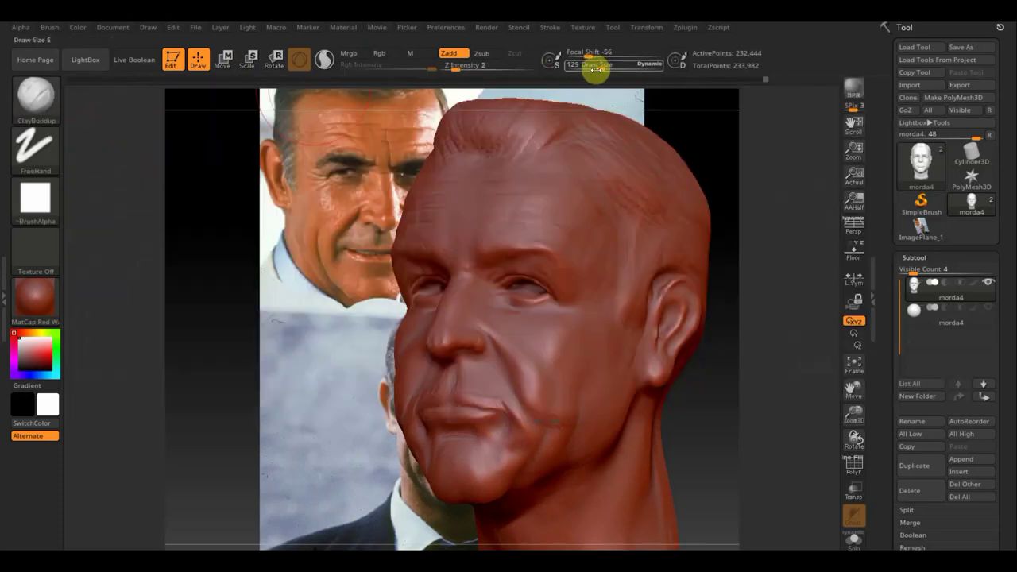
{"action": "left_click_drag", "start_coordinate": [596, 70], "coordinate": [579, 70]}
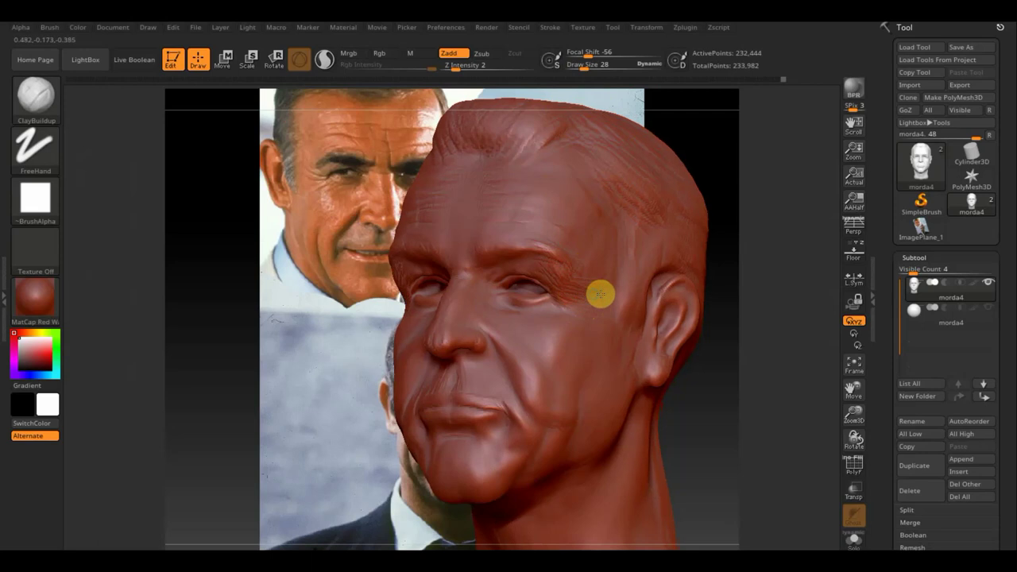
{"action": "right_click_drag", "start_coordinate": [572, 295], "coordinate": [613, 291]}
{"action": "key", "text": "shift"}
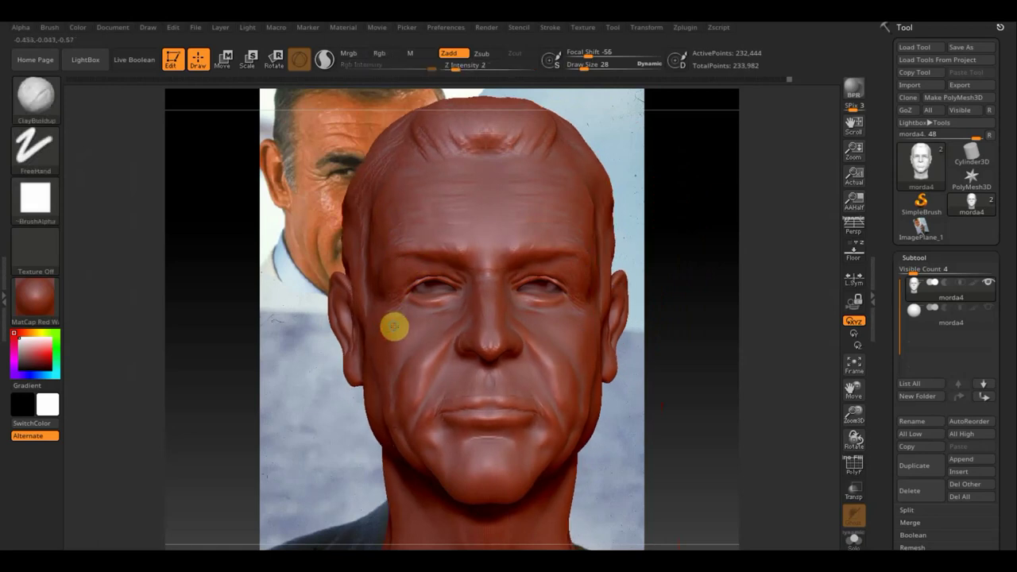
{"action": "right_click_drag", "start_coordinate": [374, 334], "coordinate": [384, 306]}
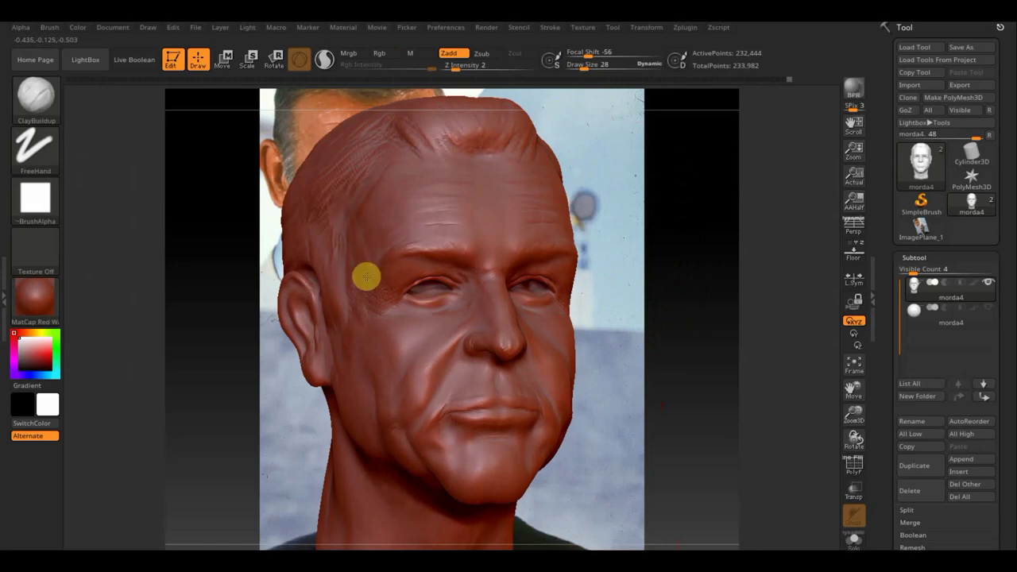
{"action": "mouse_move", "coordinate": [465, 302]}
{"action": "right_mouse_down"}
{"action": "mouse_move", "coordinate": [448, 300]}
{"action": "mouse_move", "coordinate": [636, 340]}
{"action": "mouse_move", "coordinate": [683, 363]}
{"action": "right_mouse_up"}
{"action": "right_click", "coordinate": [683, 363]}
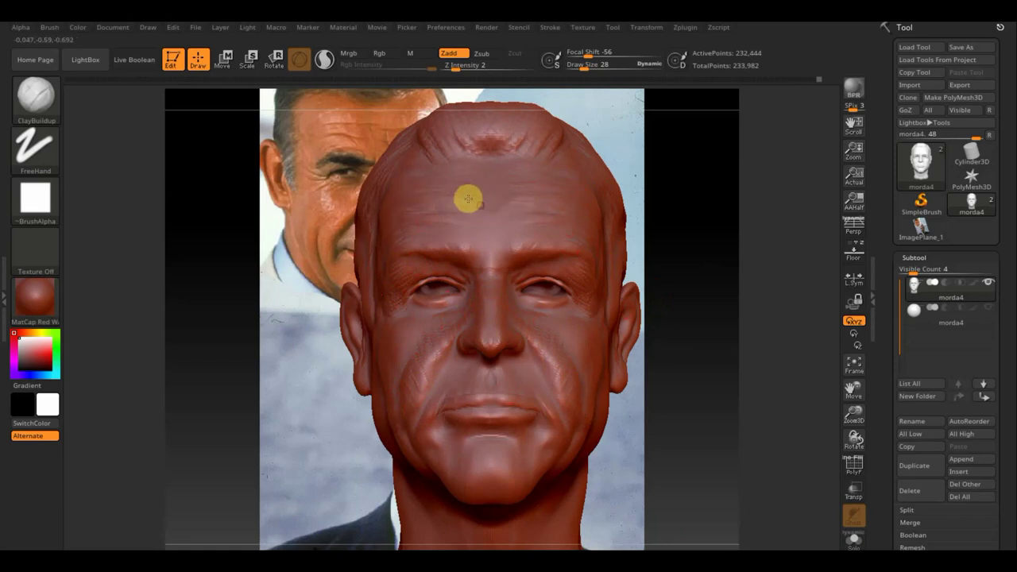
Shrink the brush to draw size 12 and Shift-smooth the creases between the brows.
{"action": "key", "text": "x"}
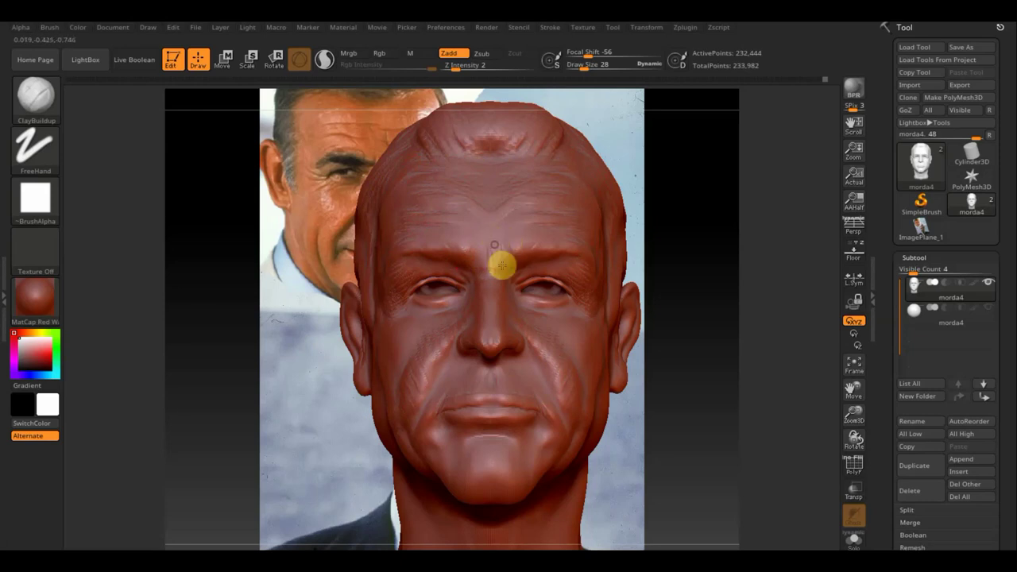
{"action": "key", "text": "shift"}
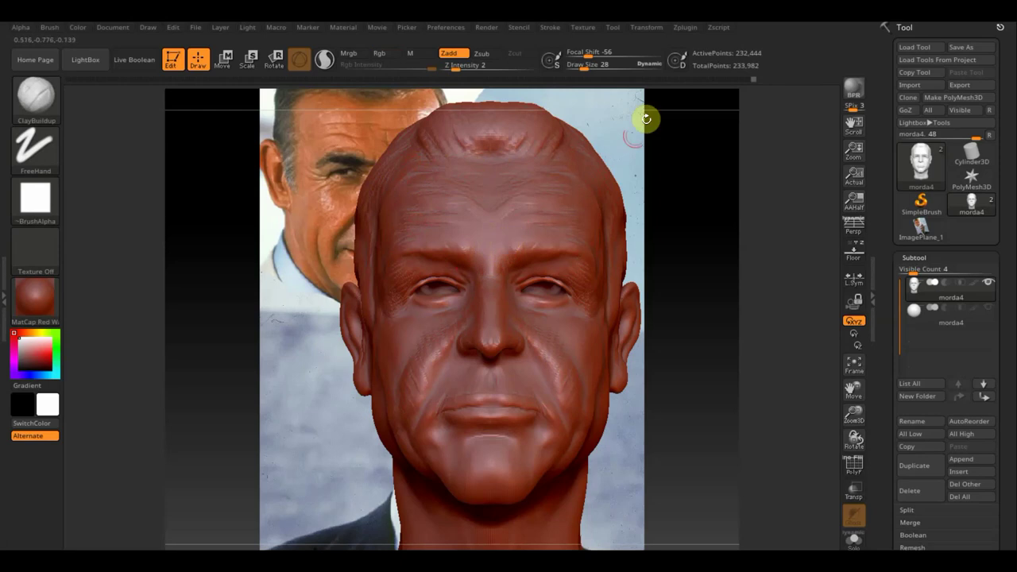
{"action": "left_click_drag", "start_coordinate": [587, 68], "coordinate": [584, 68]}
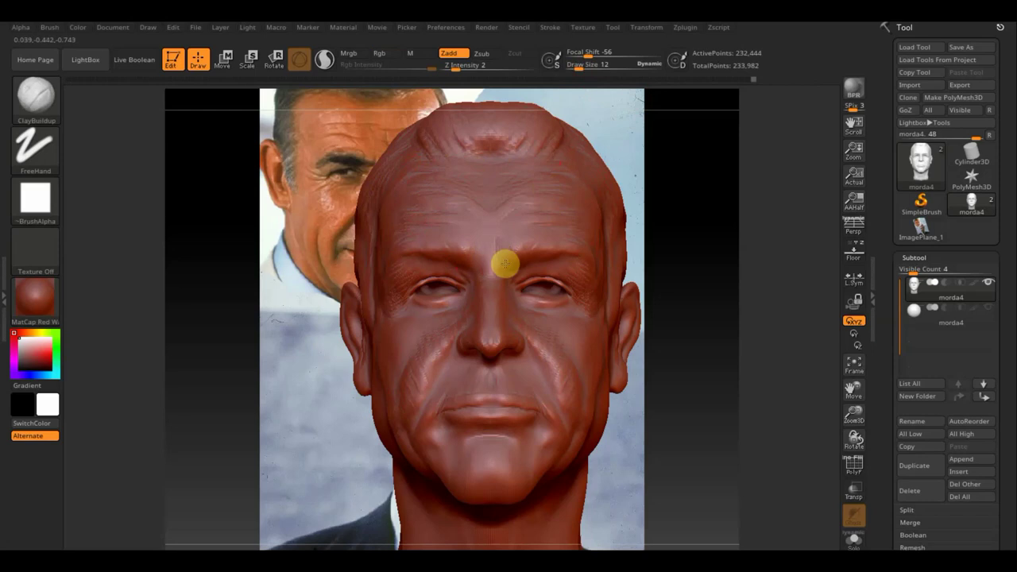
{"action": "key", "text": "shift"}
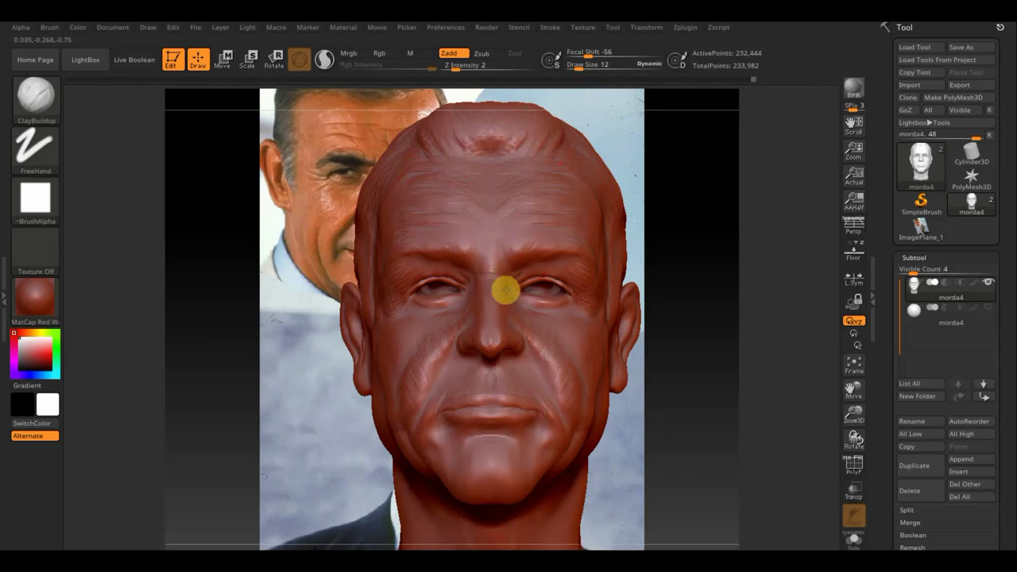
{"action": "mouse_move", "coordinate": [484, 289]}
{"action": "left_mouse_down"}
{"action": "mouse_move", "coordinate": [453, 291]}
{"action": "mouse_move", "coordinate": [503, 271]}
{"action": "left_mouse_up"}
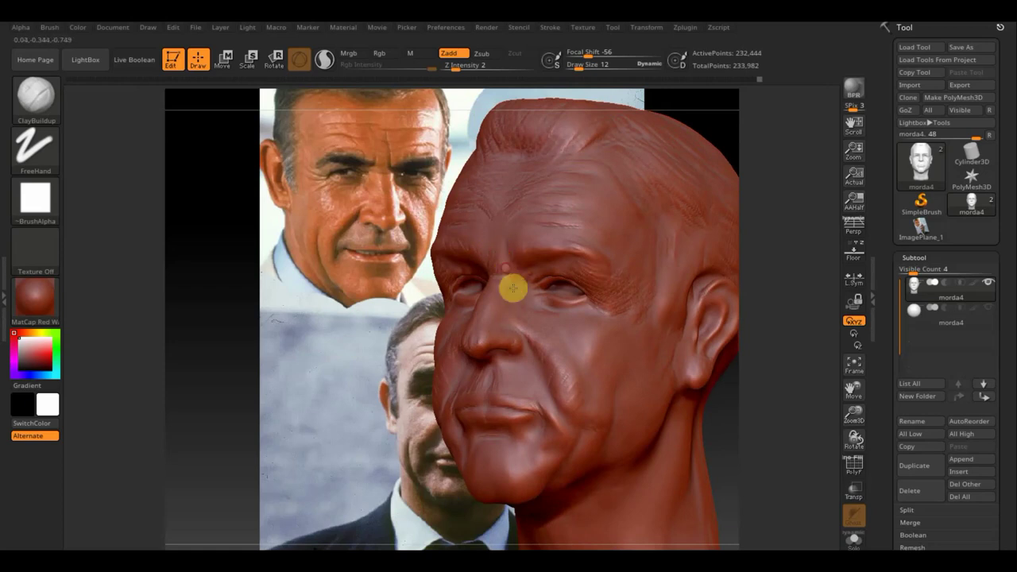
Restore draw size 28 and turn the head from near-profile to front to its left side.
{"action": "mouse_move", "coordinate": [512, 288]}
{"action": "left_mouse_down"}
{"action": "mouse_move", "coordinate": [493, 295]}
{"action": "mouse_move", "coordinate": [513, 289]}
{"action": "left_mouse_up"}
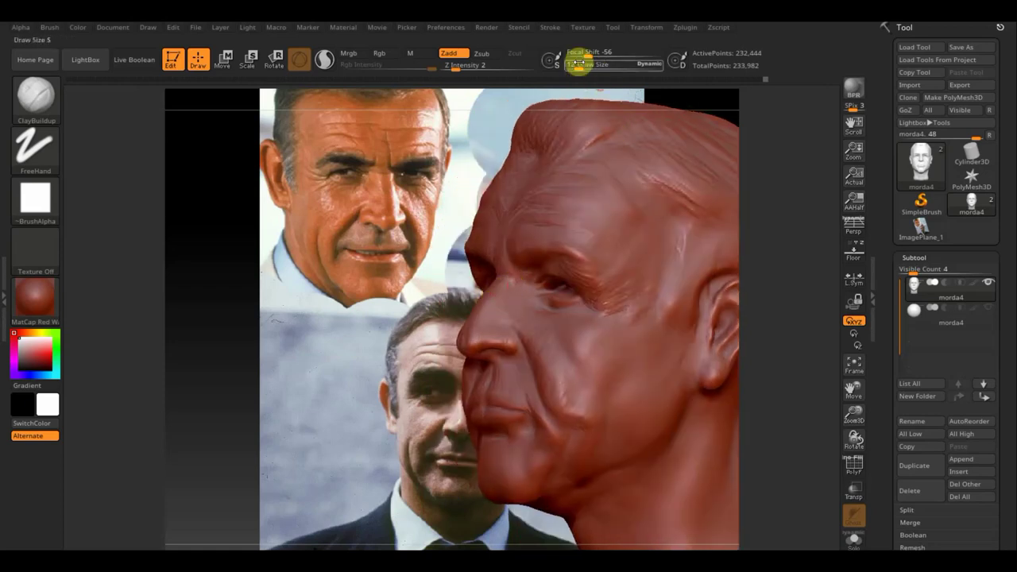
{"action": "left_click_drag", "start_coordinate": [579, 66], "coordinate": [582, 72]}
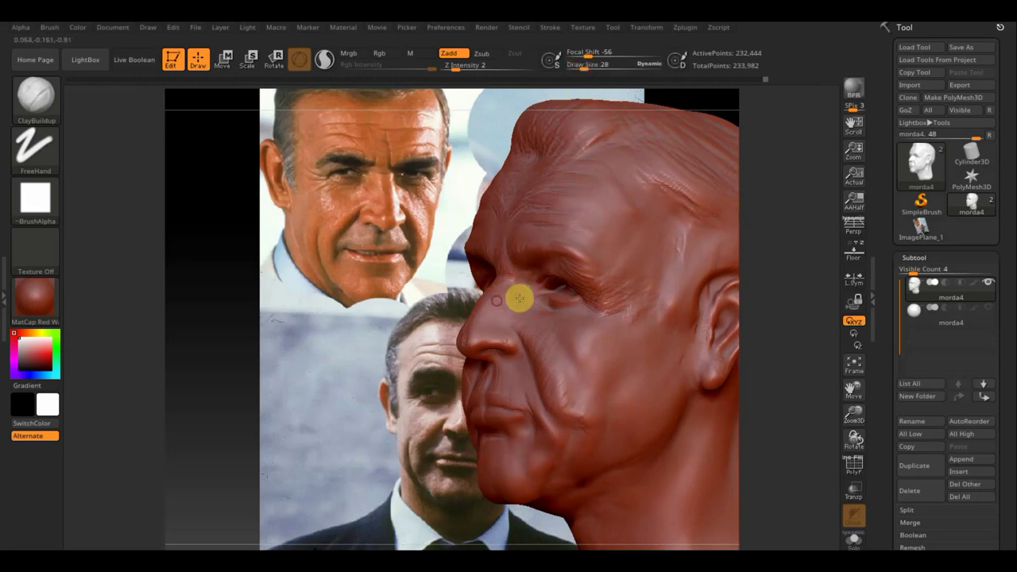
{"action": "right_click_drag", "start_coordinate": [520, 294], "coordinate": [597, 306]}
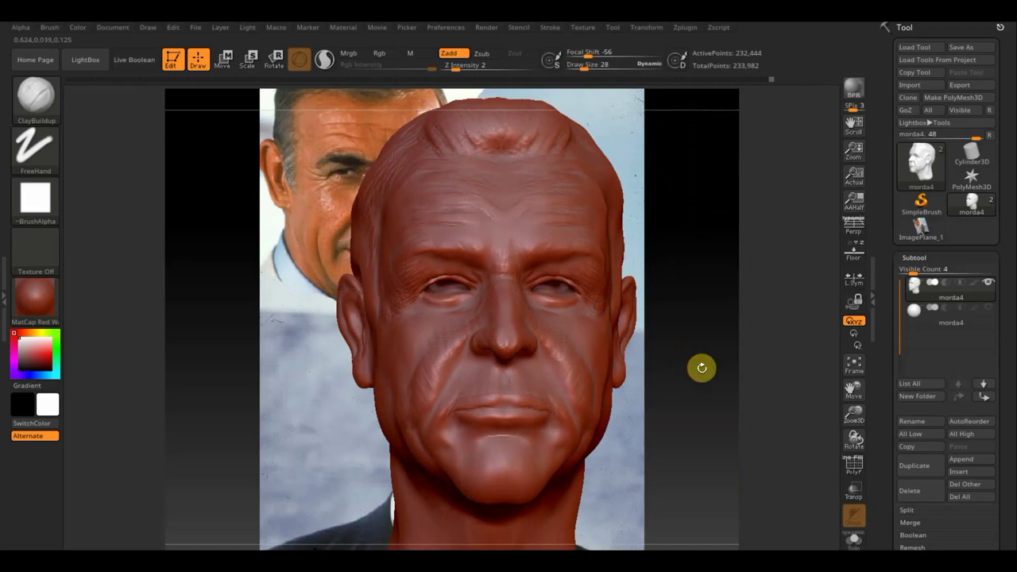
{"action": "right_click_drag", "start_coordinate": [699, 366], "coordinate": [692, 374]}
{"action": "key", "text": "space"}
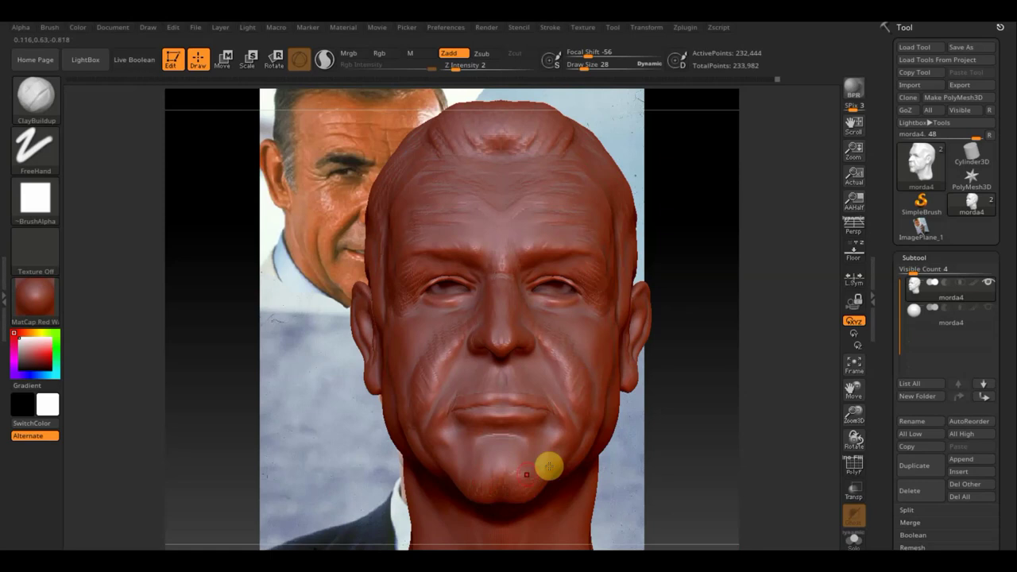
{"action": "mouse_move", "coordinate": [536, 479]}
{"action": "right_mouse_down"}
{"action": "mouse_move", "coordinate": [574, 479]}
{"action": "mouse_move", "coordinate": [471, 473]}
{"action": "right_mouse_up"}
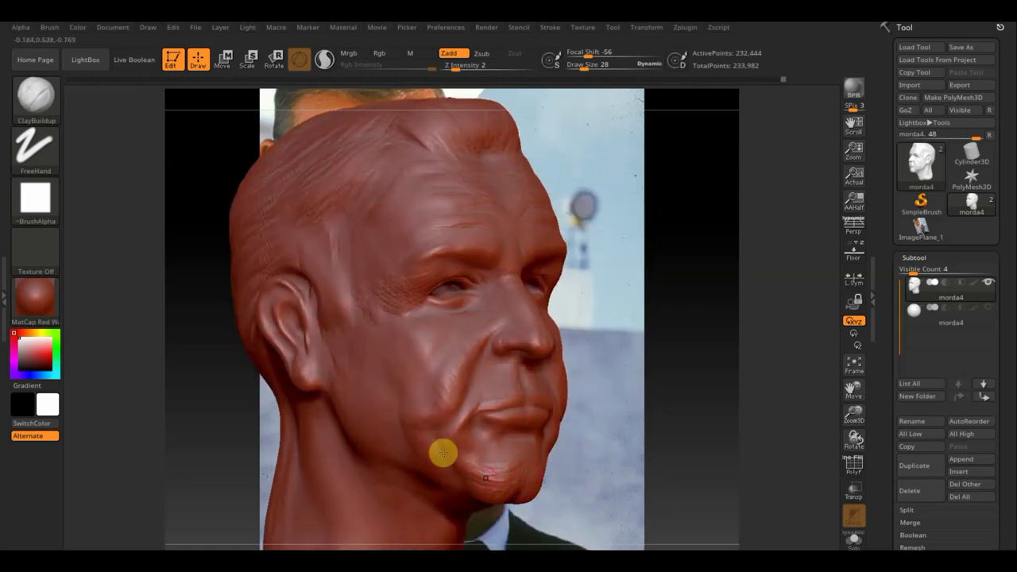
Carve diagonal wrinkle streaks across the cheek toward the jaw, plus a vertical cheek crease.
{"action": "left_click_drag", "start_coordinate": [527, 479], "coordinate": [485, 468]}
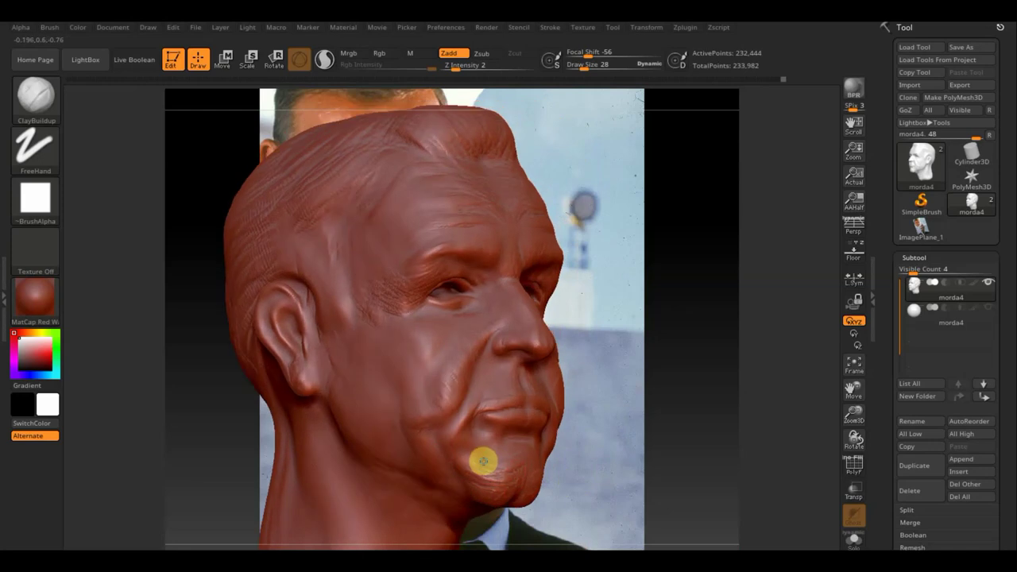
{"action": "right_click_drag", "start_coordinate": [483, 463], "coordinate": [635, 473], "text": "alt"}
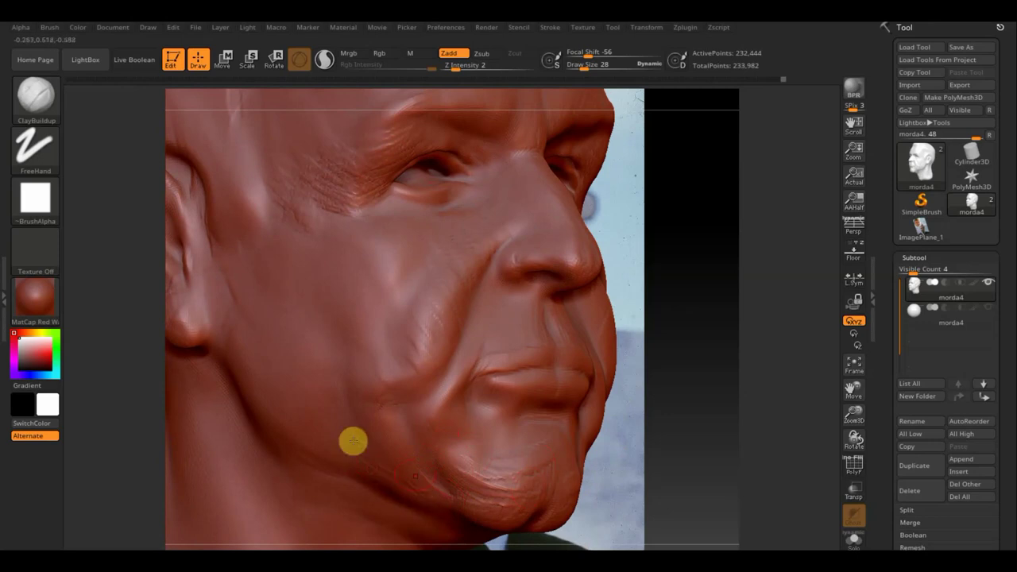
{"action": "left_click_drag", "start_coordinate": [258, 387], "coordinate": [352, 456]}
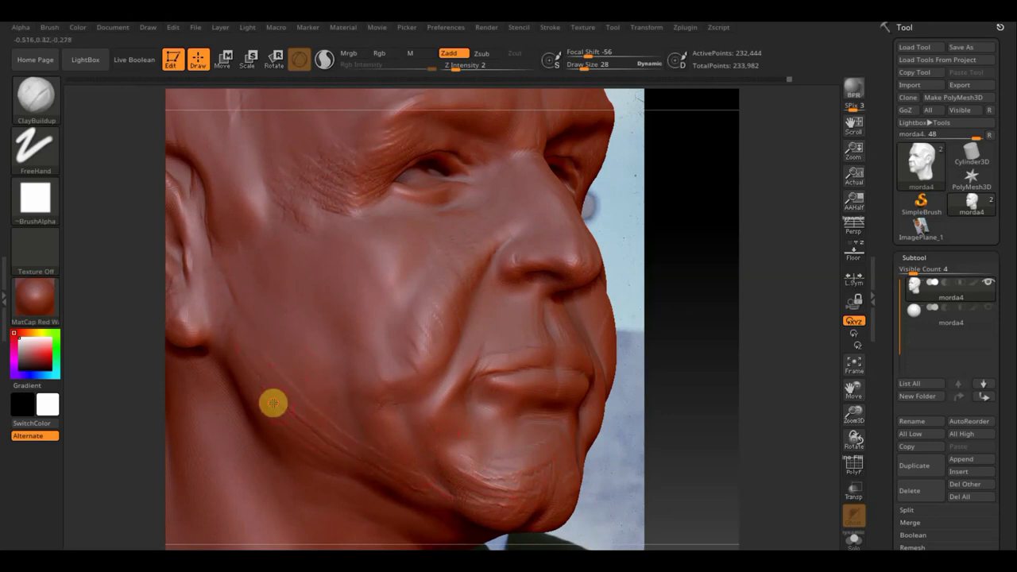
{"action": "left_click_drag", "start_coordinate": [272, 402], "coordinate": [363, 451]}
{"action": "mouse_move", "coordinate": [292, 339]}
{"action": "left_mouse_down"}
{"action": "mouse_move", "coordinate": [333, 423]}
{"action": "mouse_move", "coordinate": [363, 445]}
{"action": "mouse_move", "coordinate": [374, 393]}
{"action": "left_mouse_up"}
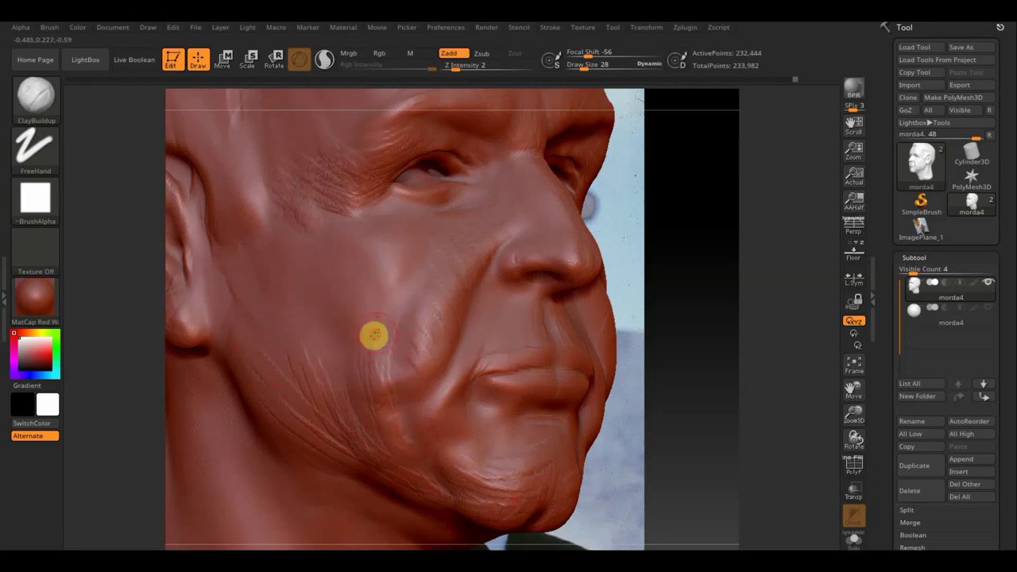
{"action": "left_click_drag", "start_coordinate": [404, 390], "coordinate": [407, 454]}
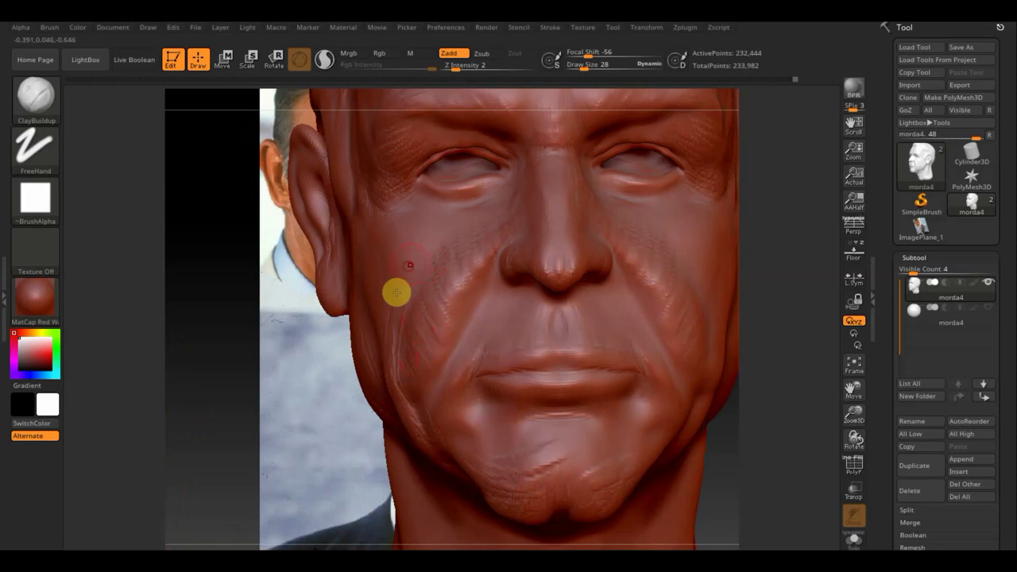
{"action": "left_click_drag", "start_coordinate": [397, 292], "coordinate": [414, 311]}
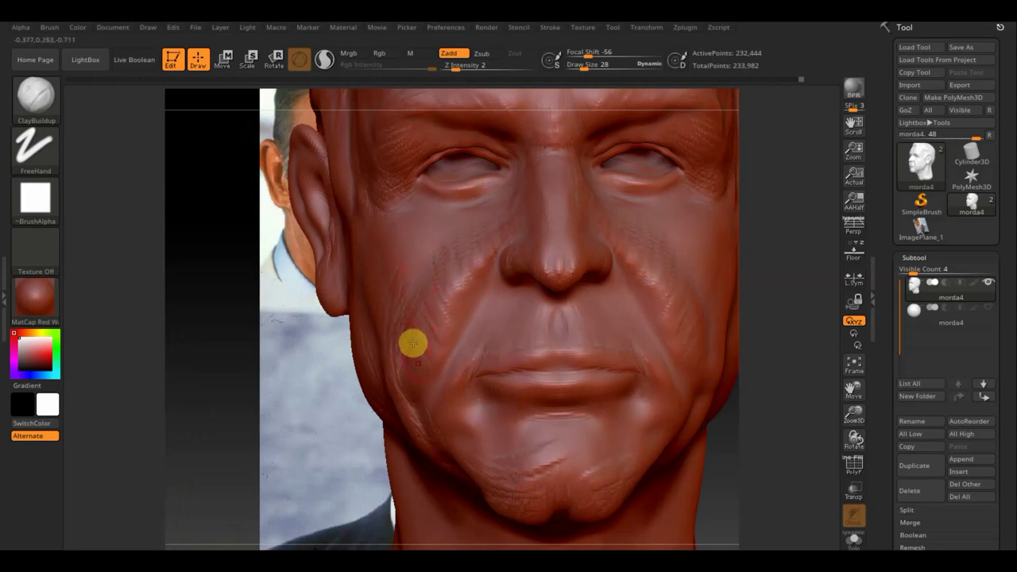
Shift-smooth the wrinkles along the cheek and jaw, then zoom out to the whole head.
{"action": "key", "text": "shift"}
{"action": "mouse_move", "coordinate": [389, 285]}
{"action": "left_mouse_down", "text": "shift"}
{"action": "mouse_move", "coordinate": [351, 363]}
{"action": "mouse_move", "coordinate": [411, 479]}
{"action": "mouse_move", "coordinate": [408, 389]}
{"action": "mouse_move", "coordinate": [529, 474]}
{"action": "mouse_move", "coordinate": [518, 448]}
{"action": "left_mouse_up", "text": "shift"}
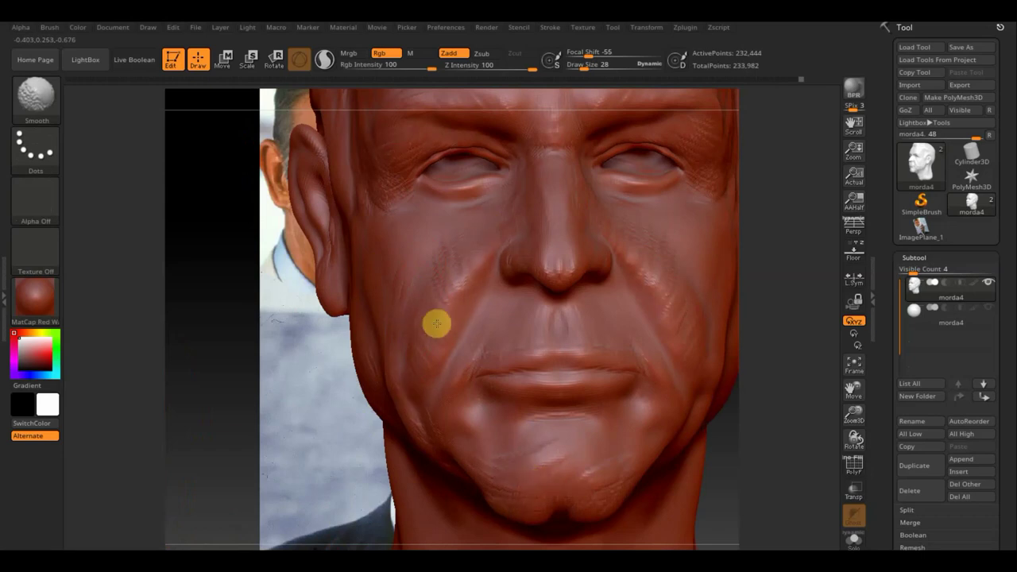
{"action": "key", "text": "shift"}
{"action": "mouse_move", "coordinate": [783, 538]}
{"action": "left_mouse_down", "text": "alt"}
{"action": "mouse_move", "coordinate": [763, 406]}
{"action": "mouse_move", "coordinate": [738, 414]}
{"action": "mouse_move", "coordinate": [729, 440]}
{"action": "left_mouse_up", "text": "alt"}
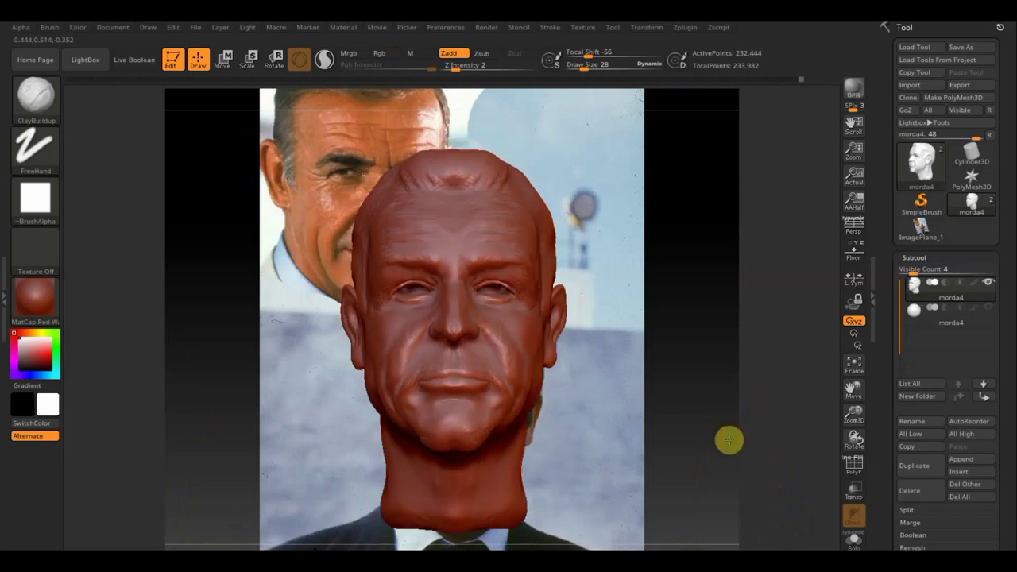